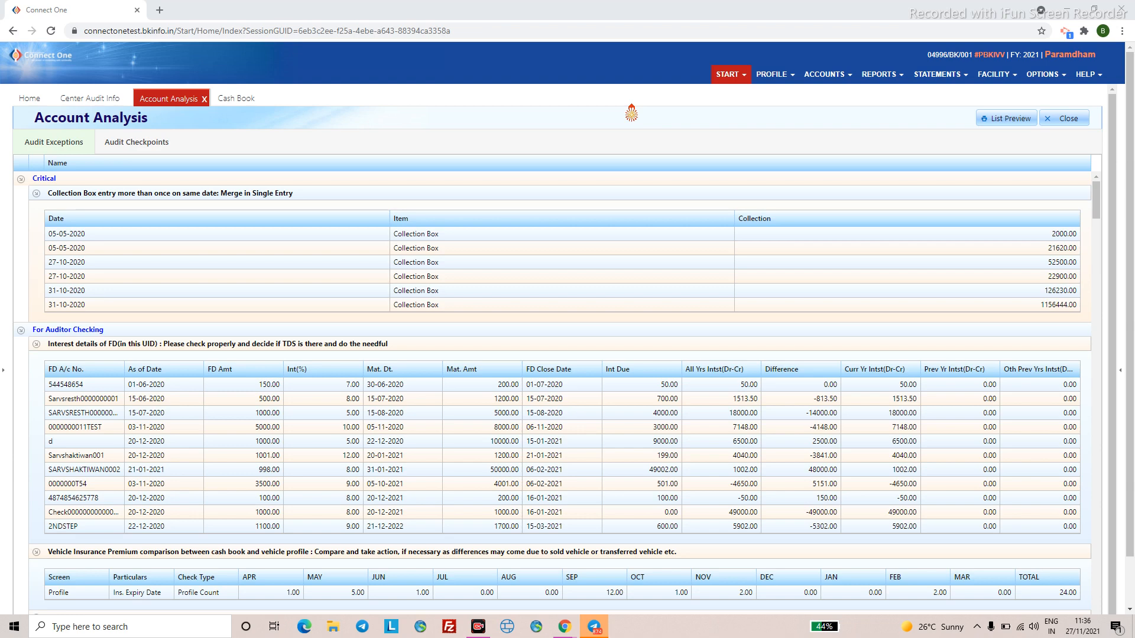
# - Open Voucher Entries from the ACCOUNTS menu and start a new Collection Box voucher
pyautogui.click(819, 86)
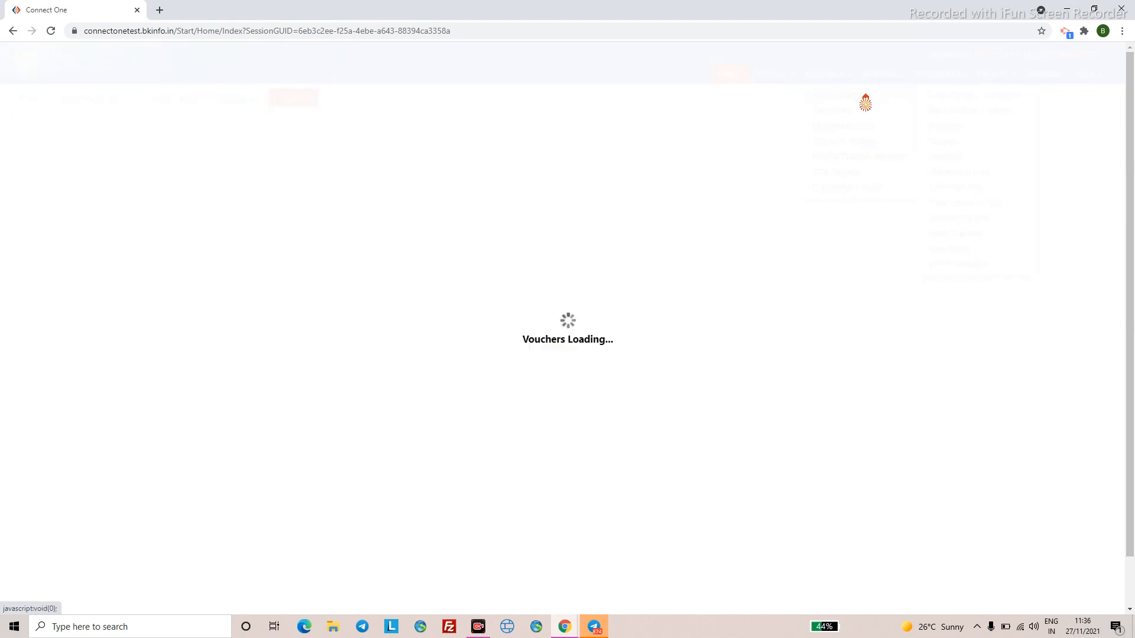
pyautogui.click(864, 102)
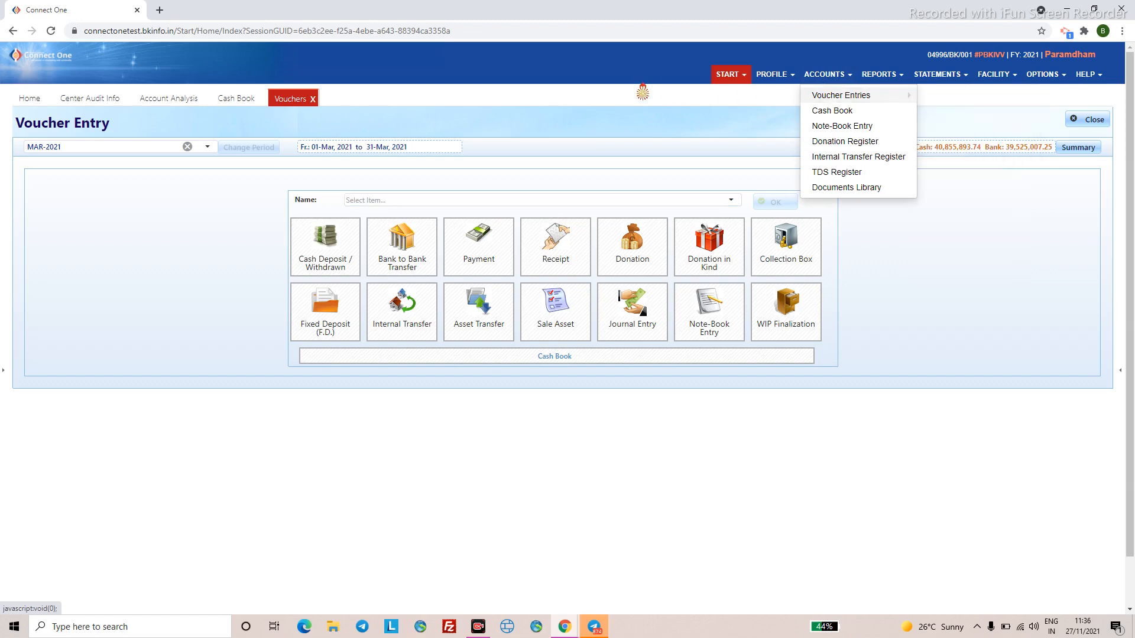
pyautogui.click(981, 405)
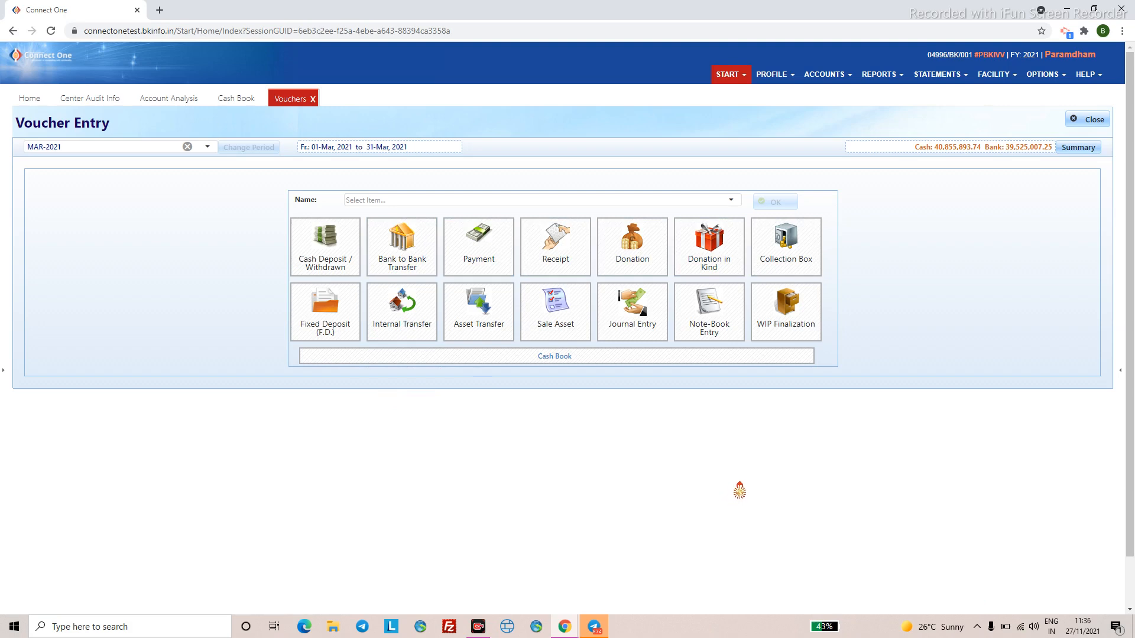
pyautogui.click(786, 262)
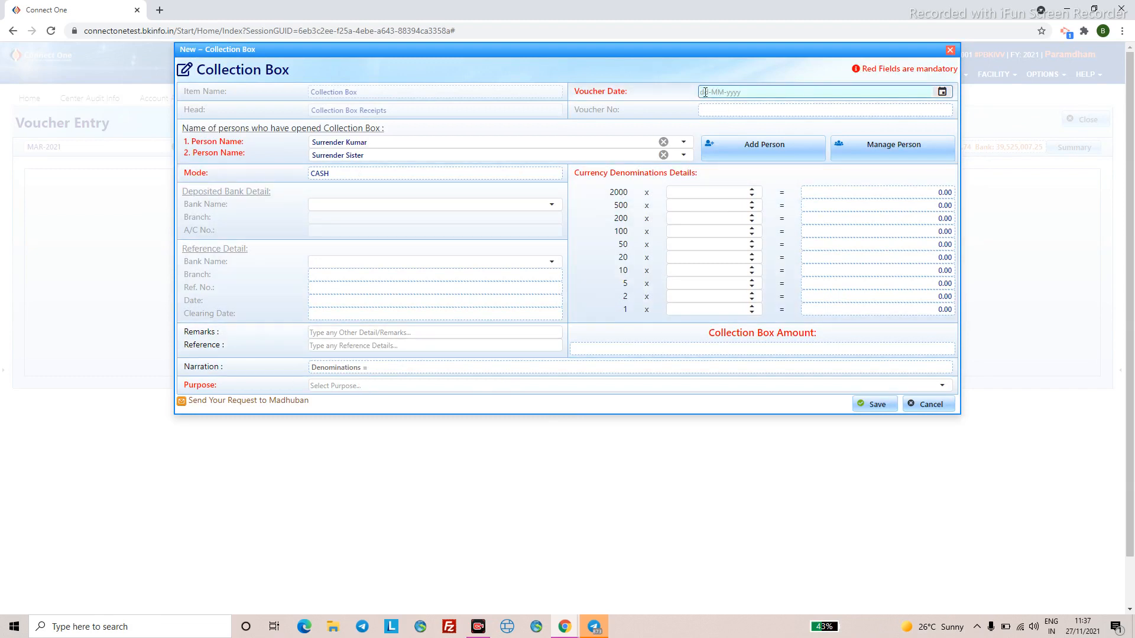
# - Date the voucher 01-03-2021 and enter 2 notes of 2000 and 5 notes of 100
pyautogui.write('0103')
pyautogui.press('Up')
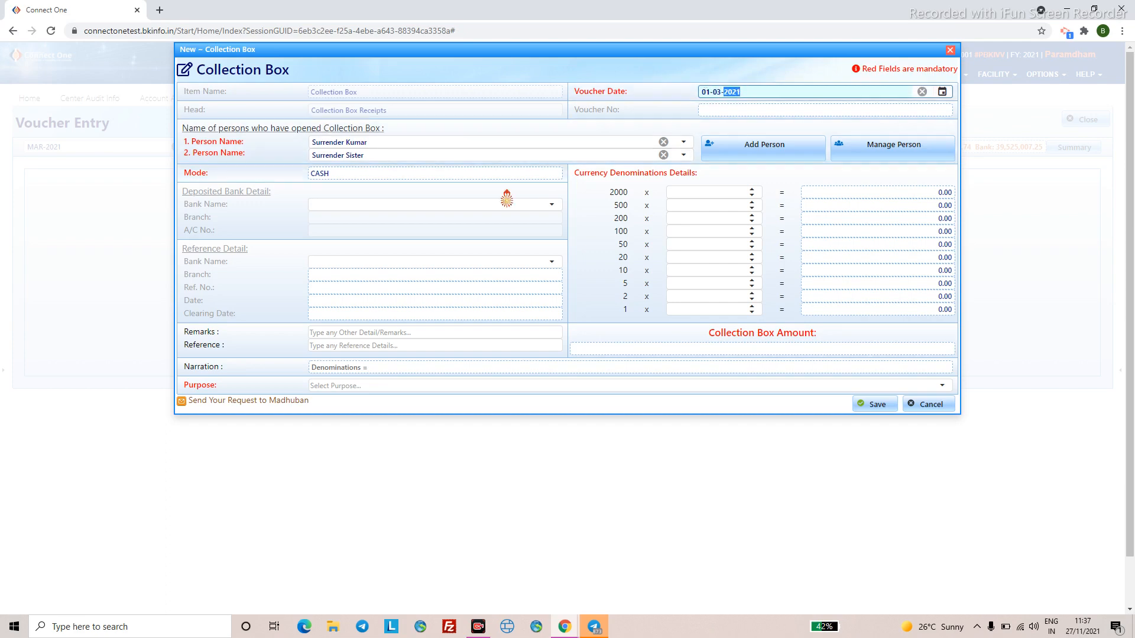
pyautogui.click(704, 193)
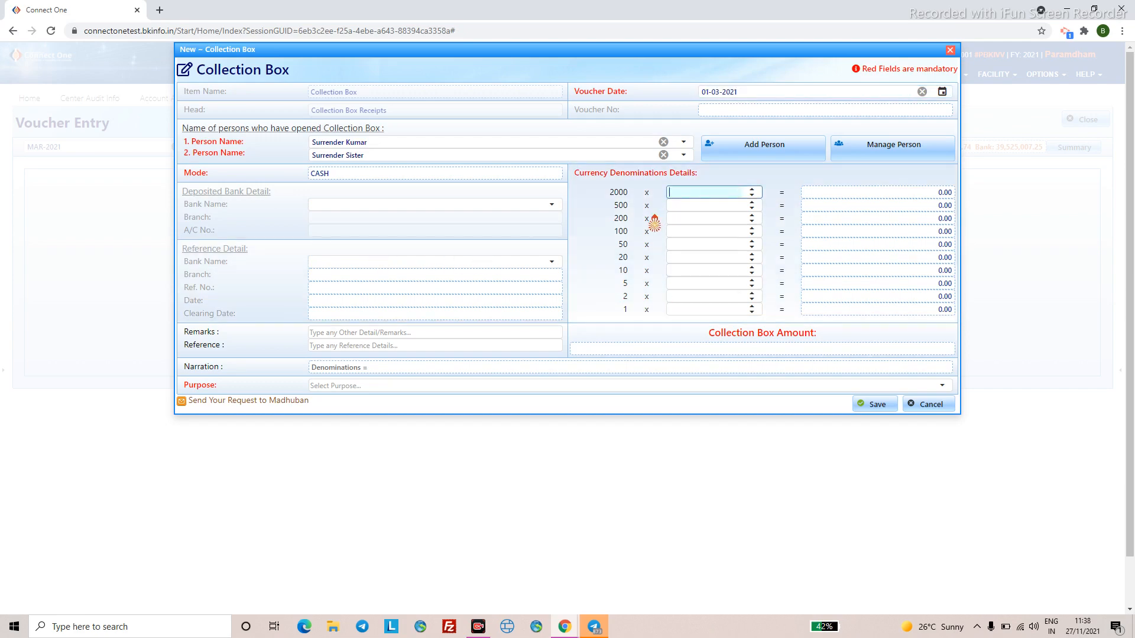
pyautogui.click(682, 193)
pyautogui.write('2')
pyautogui.click(685, 230)
pyautogui.click(630, 272)
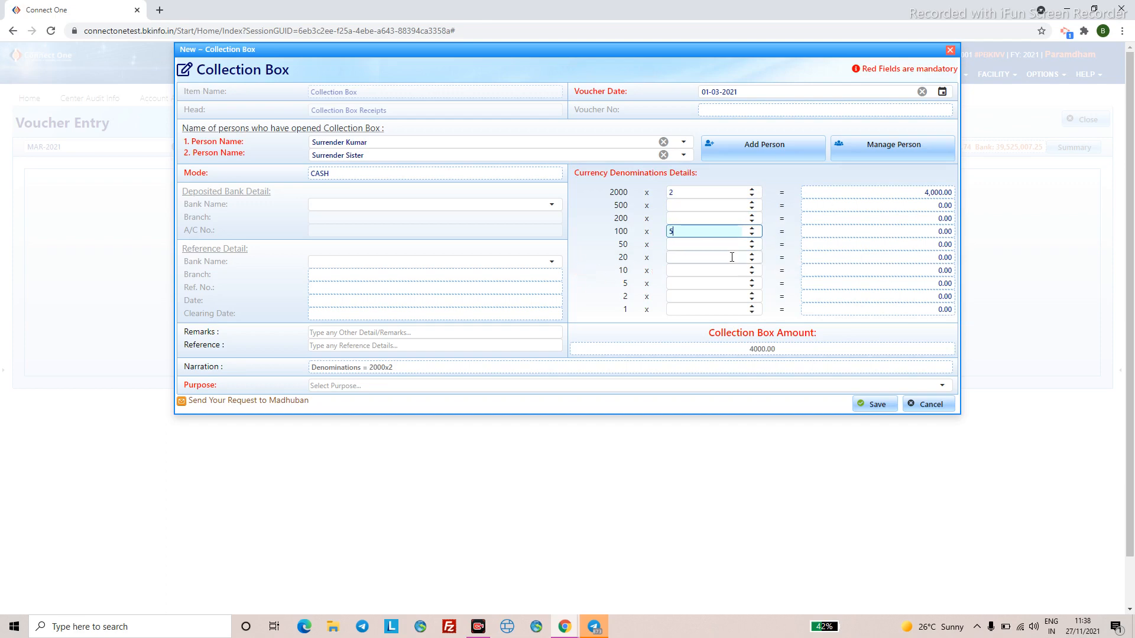
pyautogui.click(724, 283)
# - Set the purpose to General and save the 4500.00 Collection Box voucher
pyautogui.click(931, 385)
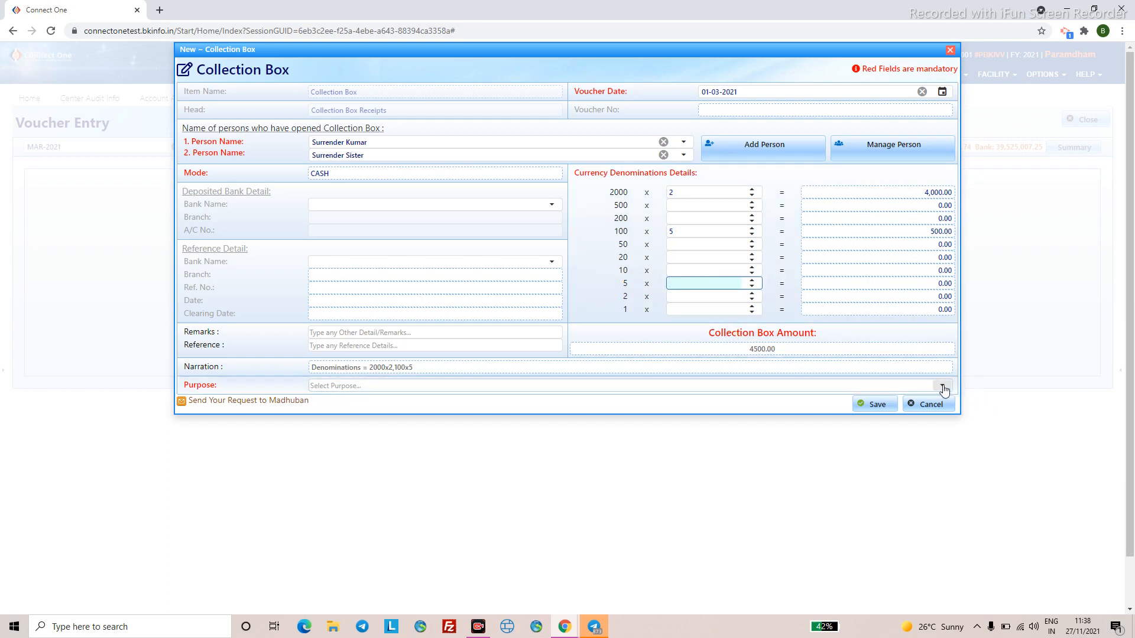
pyautogui.click(942, 386)
pyautogui.write('g')
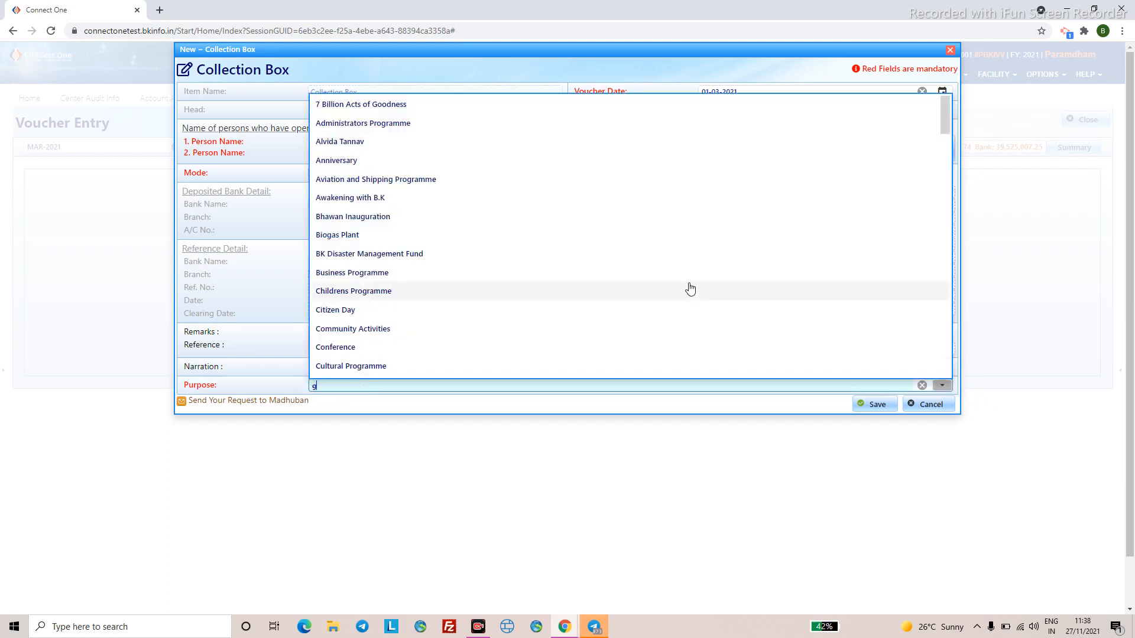
pyautogui.write('eneral')
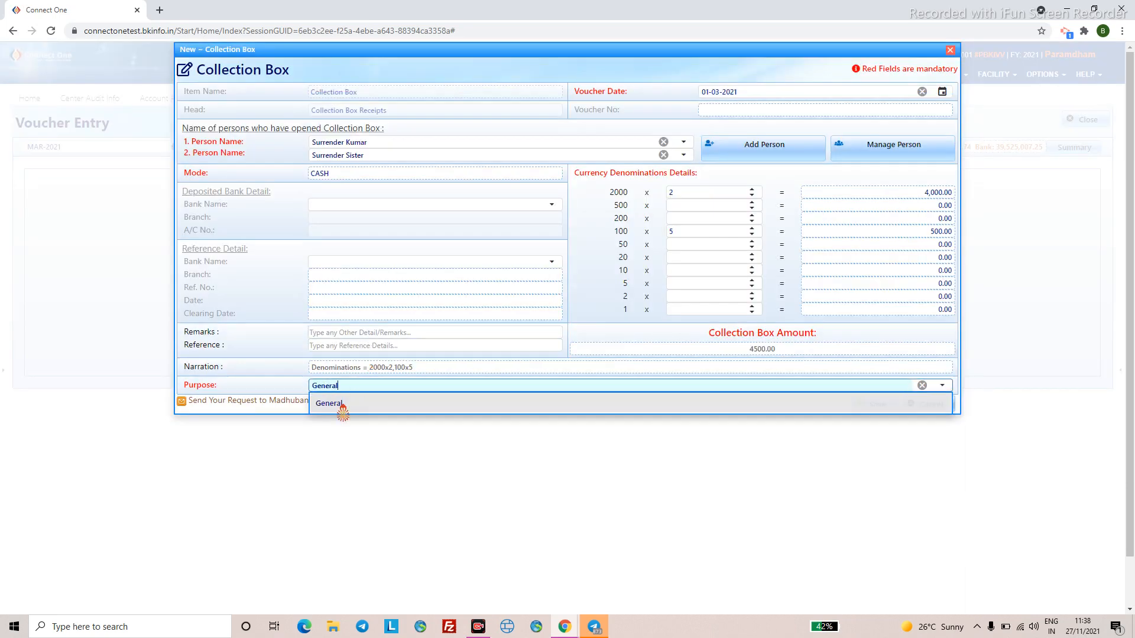
pyautogui.click(339, 405)
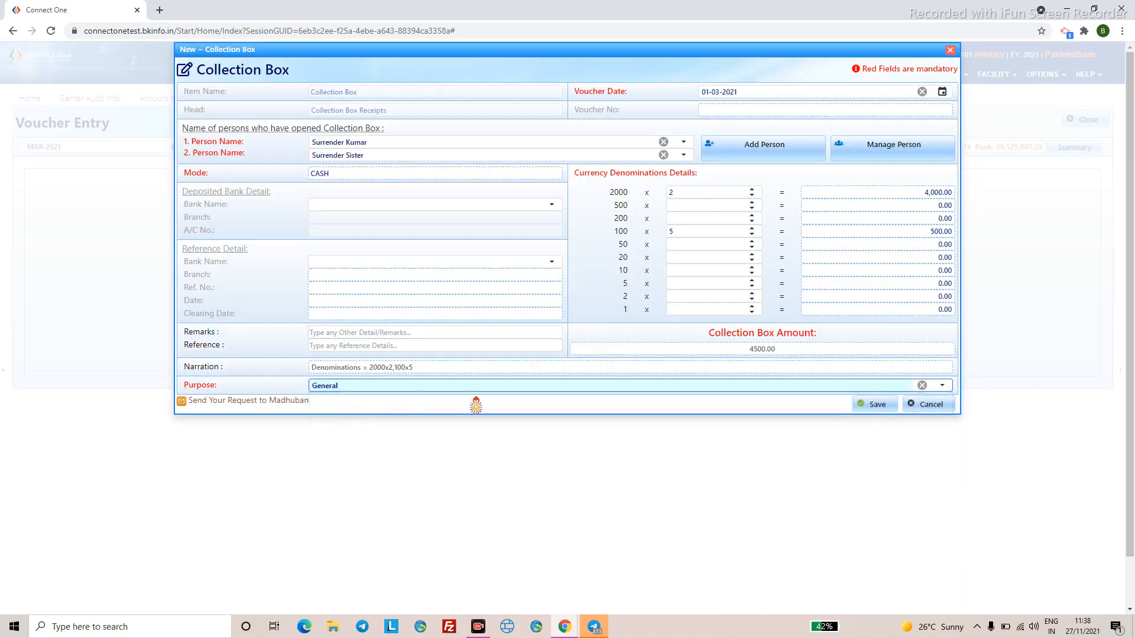
pyautogui.click(877, 406)
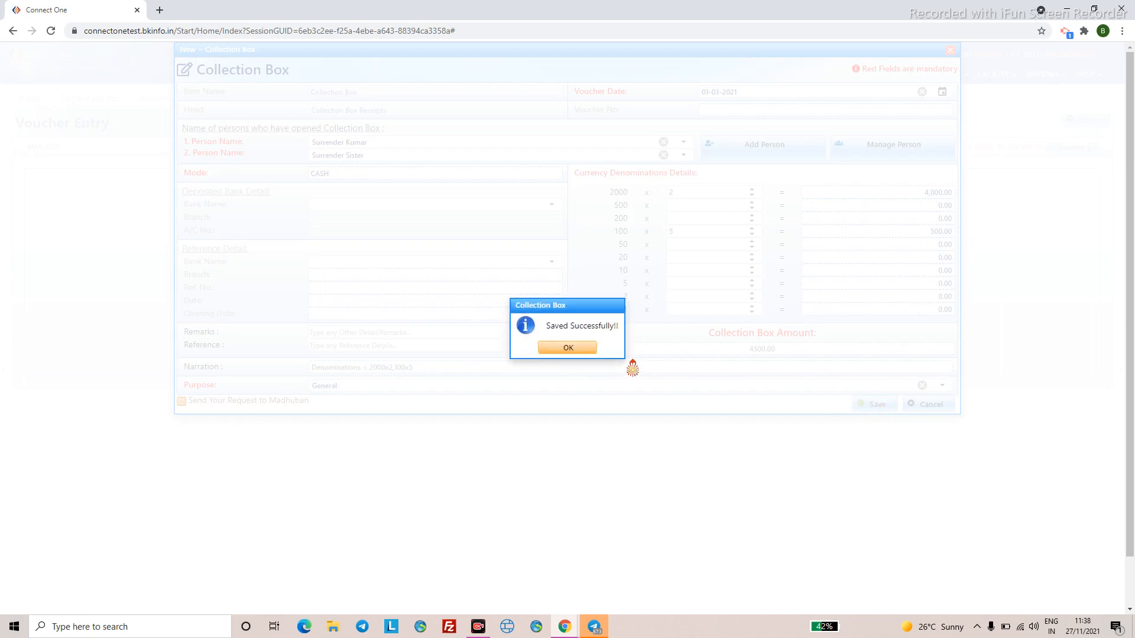
pyautogui.click(568, 348)
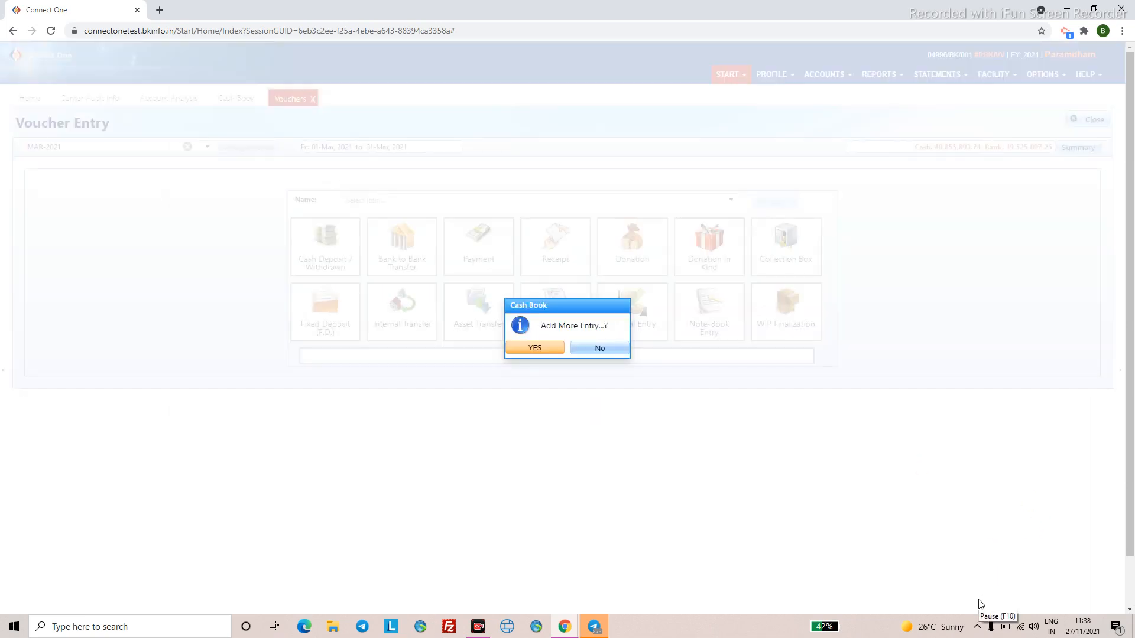
# - Decline more entries, open the MAR-2021 Cash Book and select the 4,500.00 Collection Box receipt
pyautogui.press('Escape')
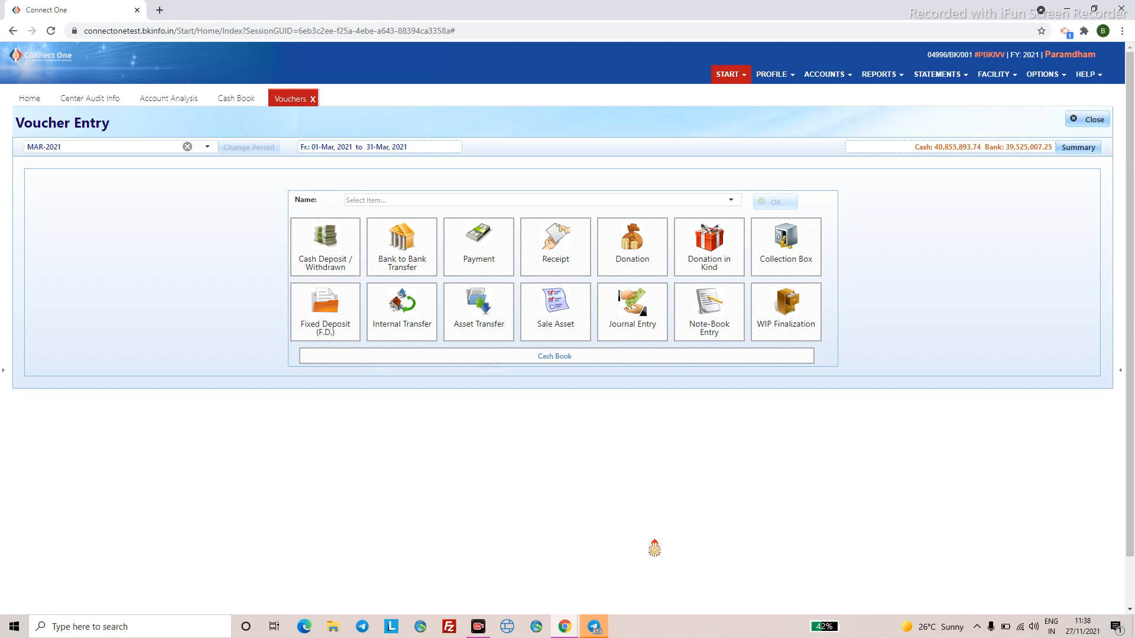
pyautogui.click(823, 76)
pyautogui.click(833, 111)
pyautogui.scroll(-2, 166, 165)
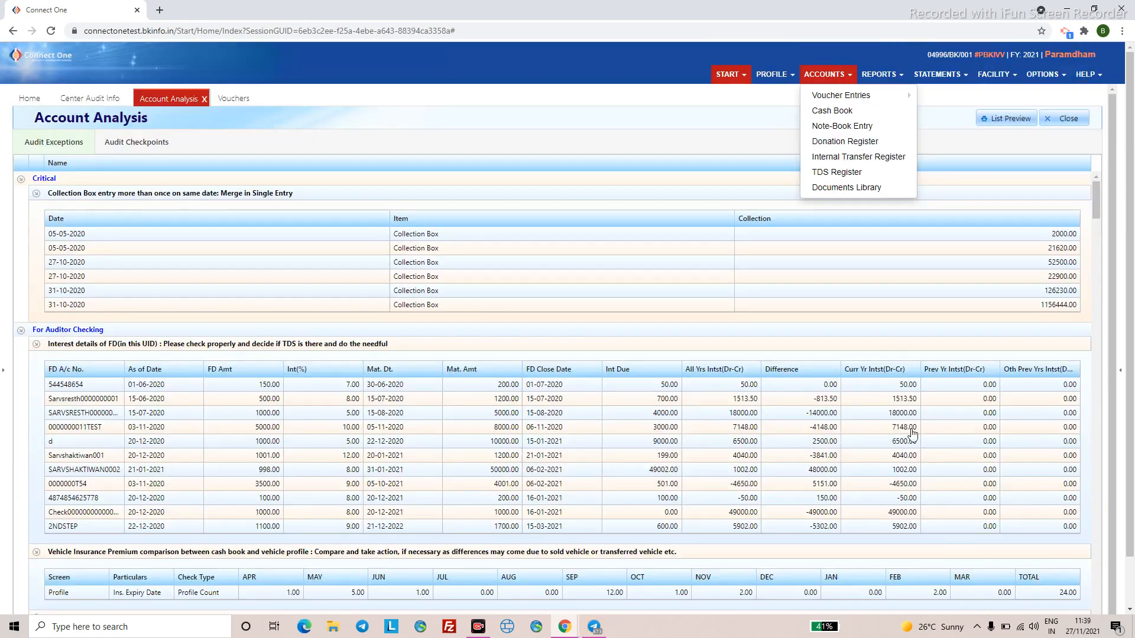
pyautogui.click(833, 112)
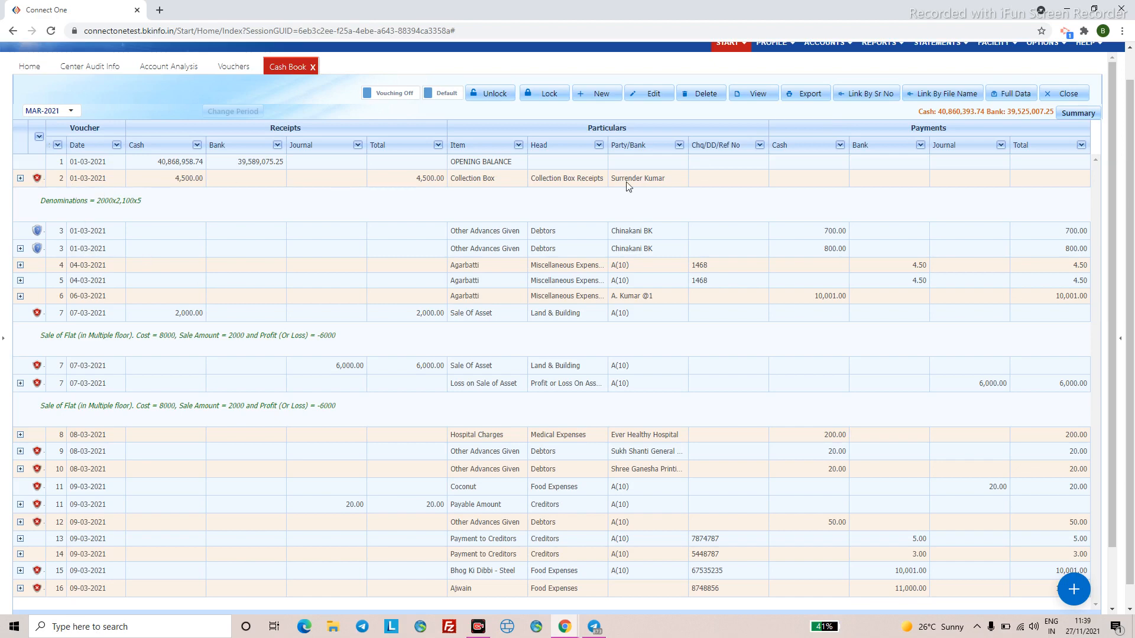
pyautogui.click(578, 186)
# - Edit the Collection Box entry, switching Person 1 and Person 2 to different contacts, then open Manage Person
pyautogui.rightClick(577, 184)
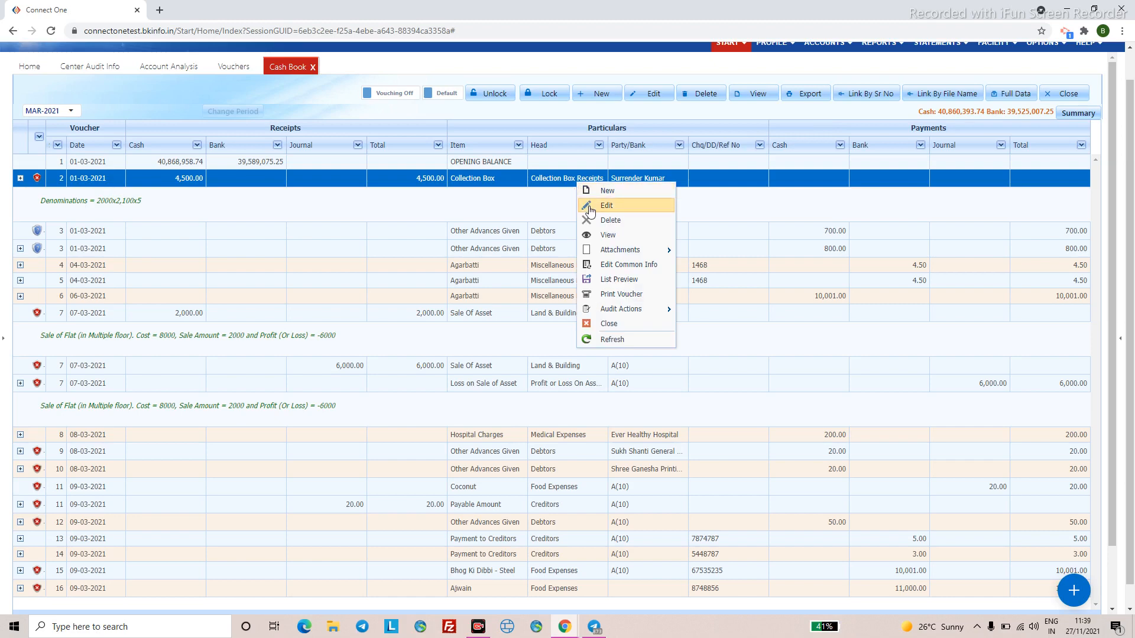
pyautogui.click(587, 203)
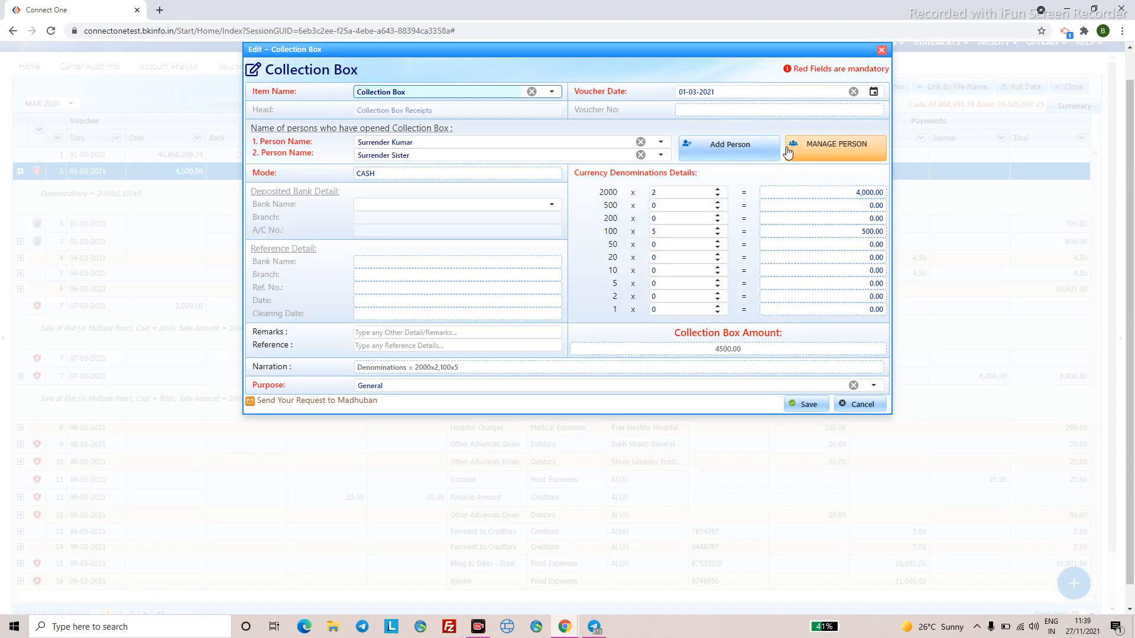
pyautogui.click(660, 142)
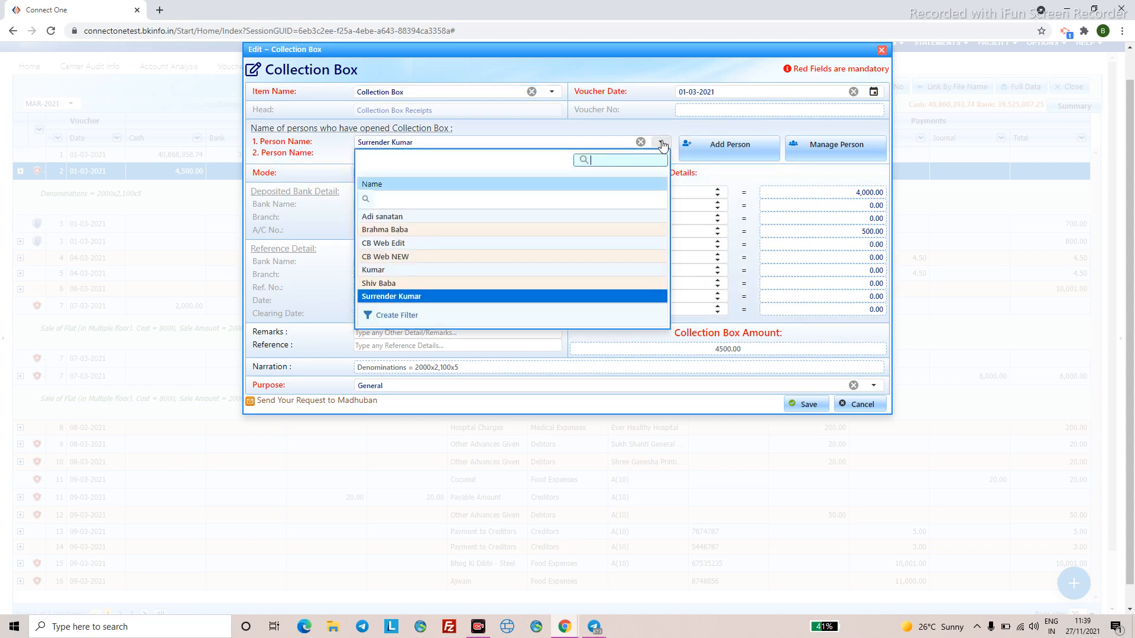
pyautogui.click(572, 219)
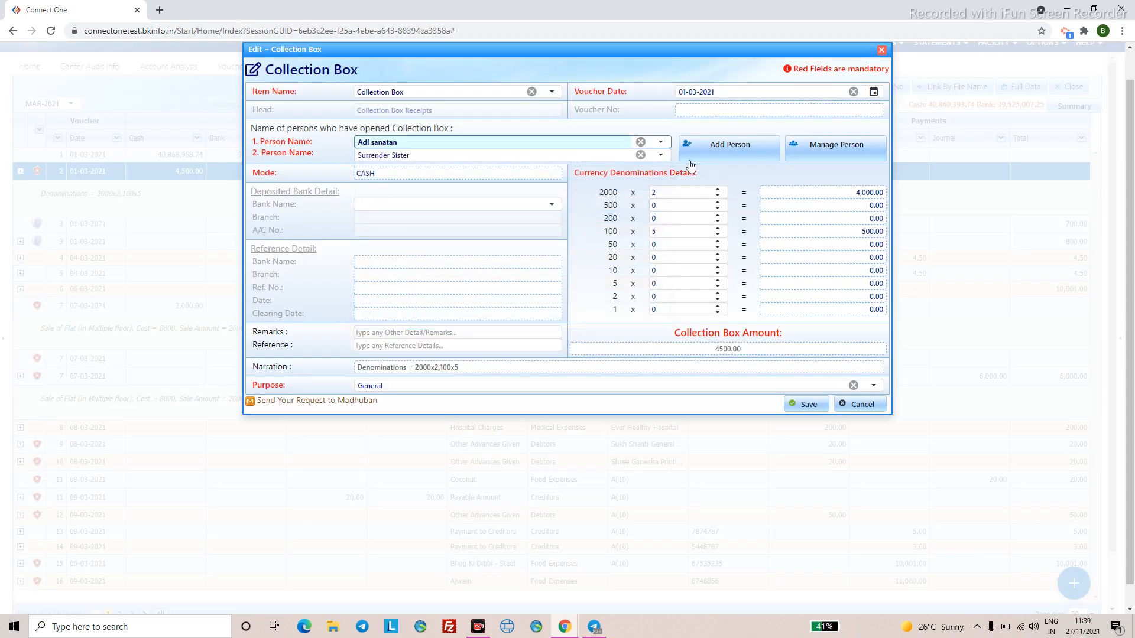
pyautogui.click(660, 156)
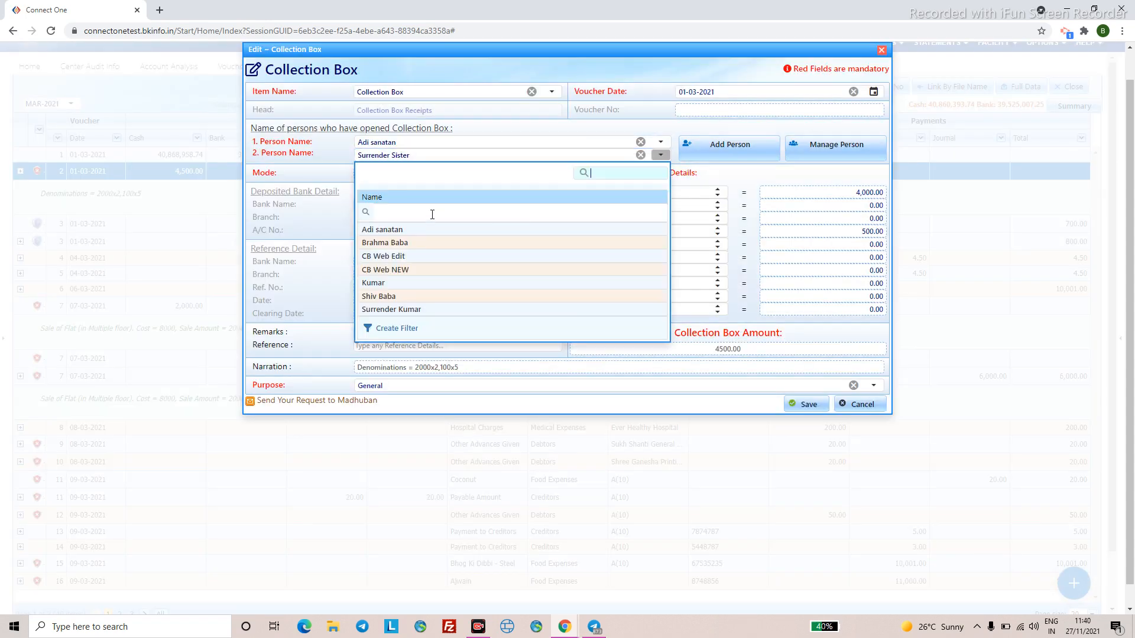
pyautogui.click(391, 244)
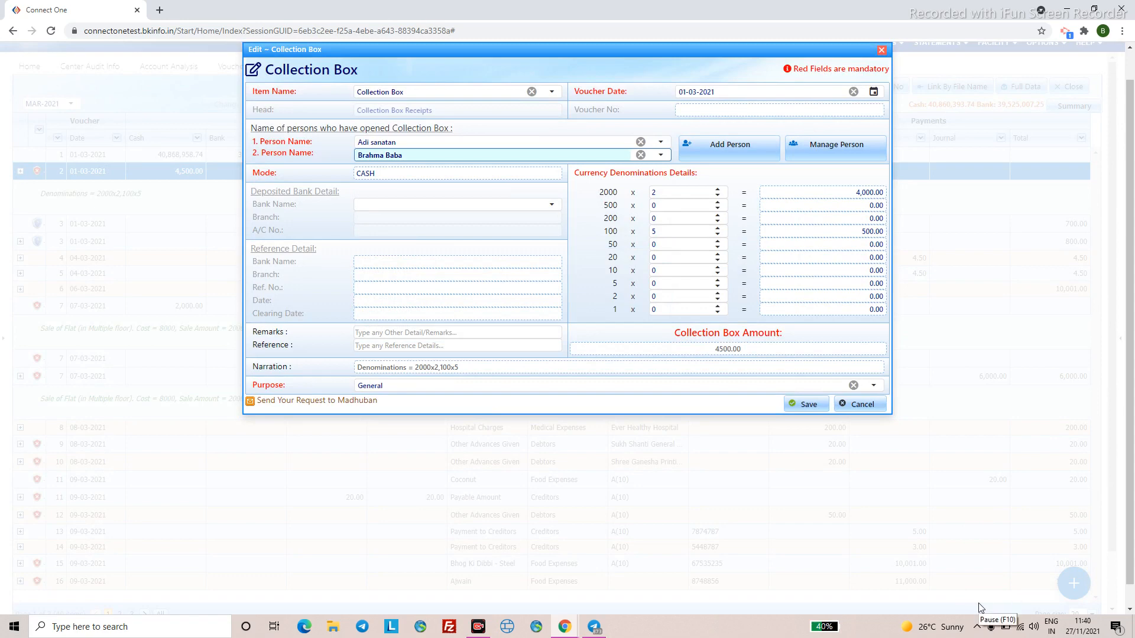
pyautogui.click(841, 156)
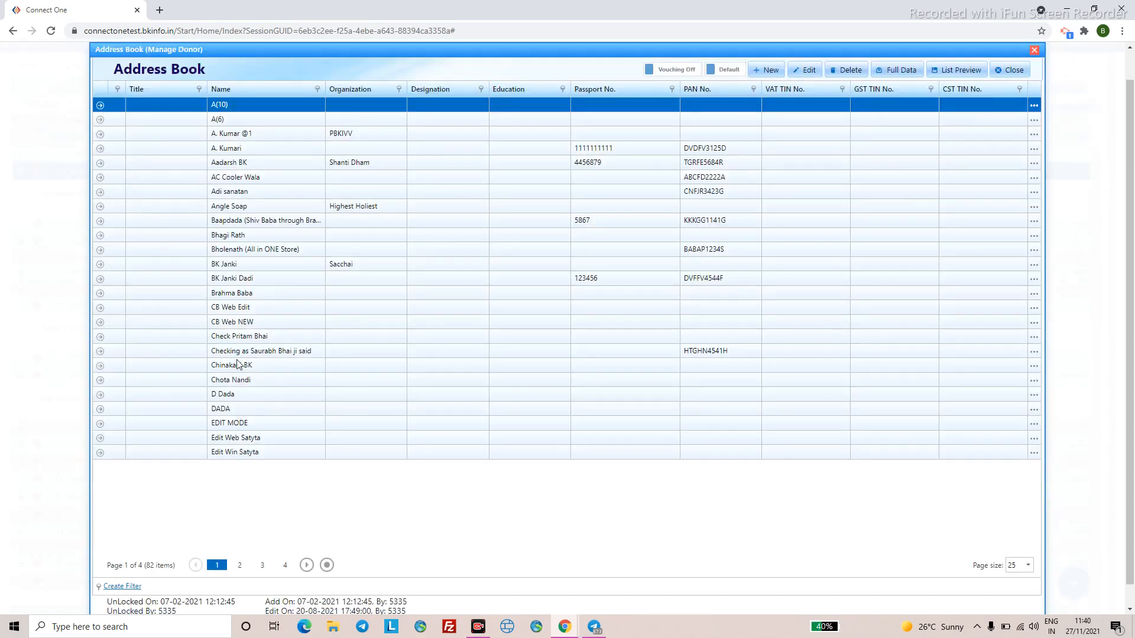
# - Select a contact in the Address Book and start a New Contact
pyautogui.scroll(1, 277, 338)
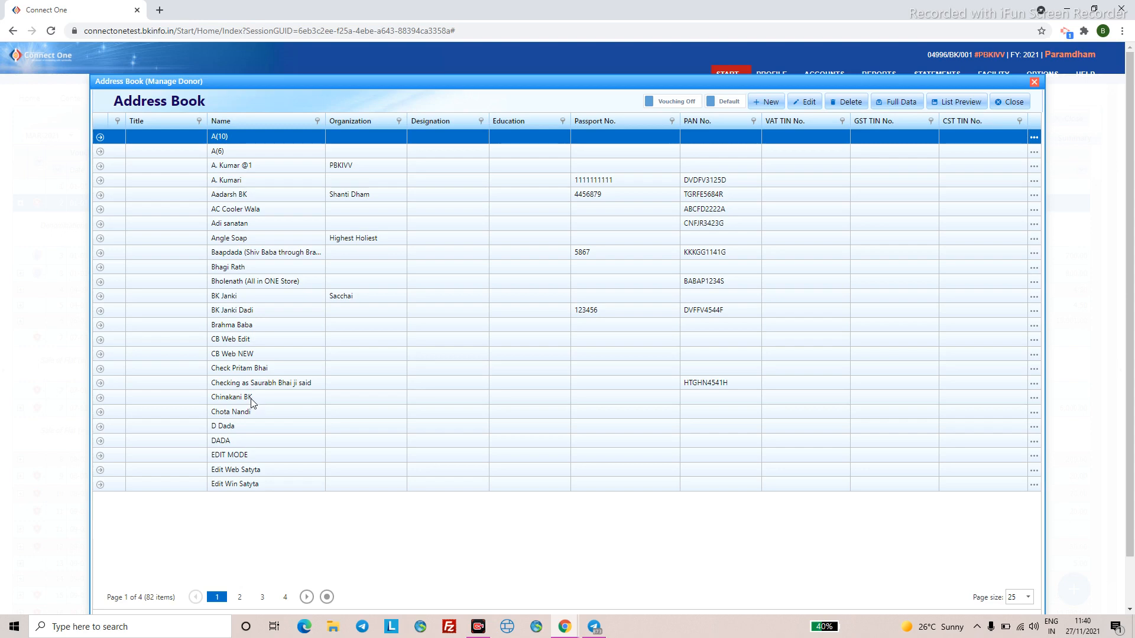
pyautogui.doubleClick(261, 229)
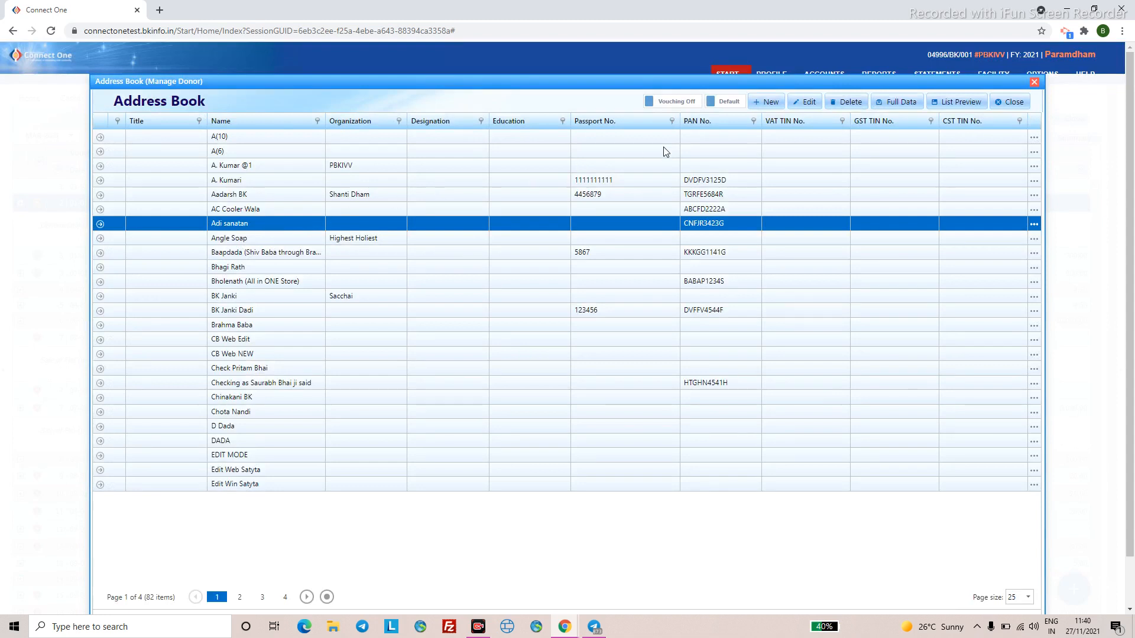
pyautogui.click(772, 103)
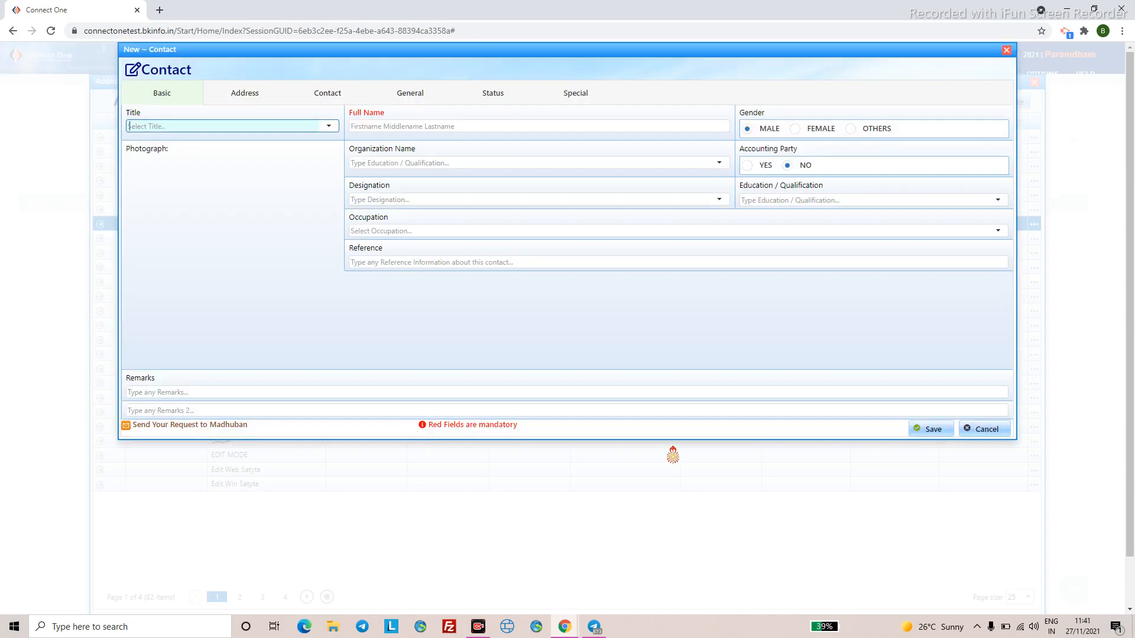
# - Begin entering the new contact's full name and mark the contact as B.K. on the Status tab
pyautogui.click(399, 124)
pyautogui.write('Krishna BK')
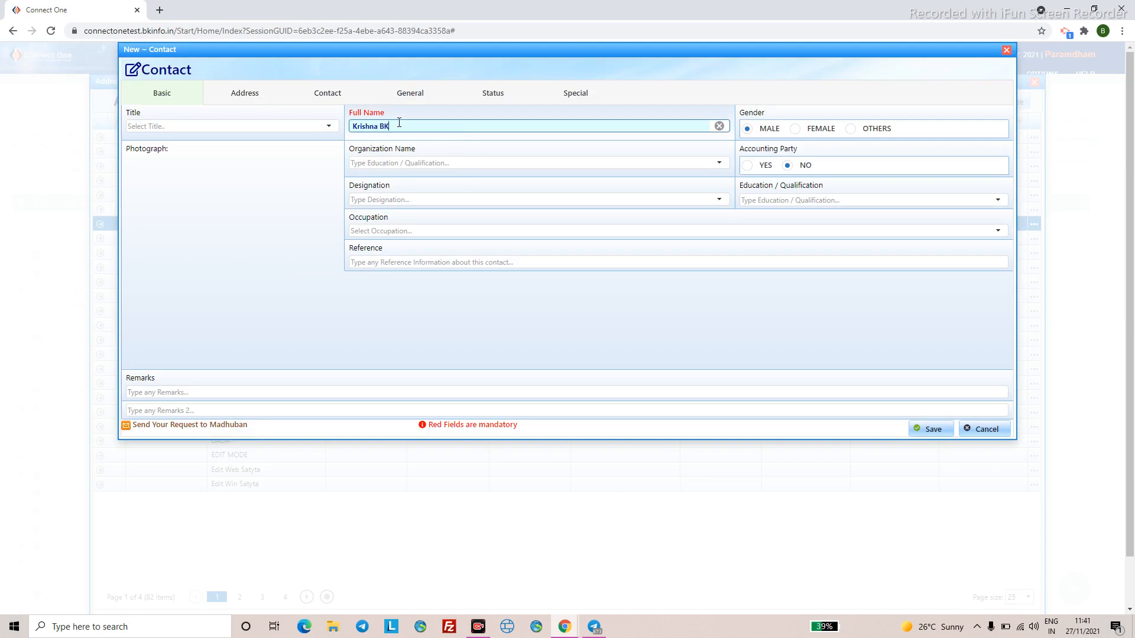
pyautogui.click(324, 97)
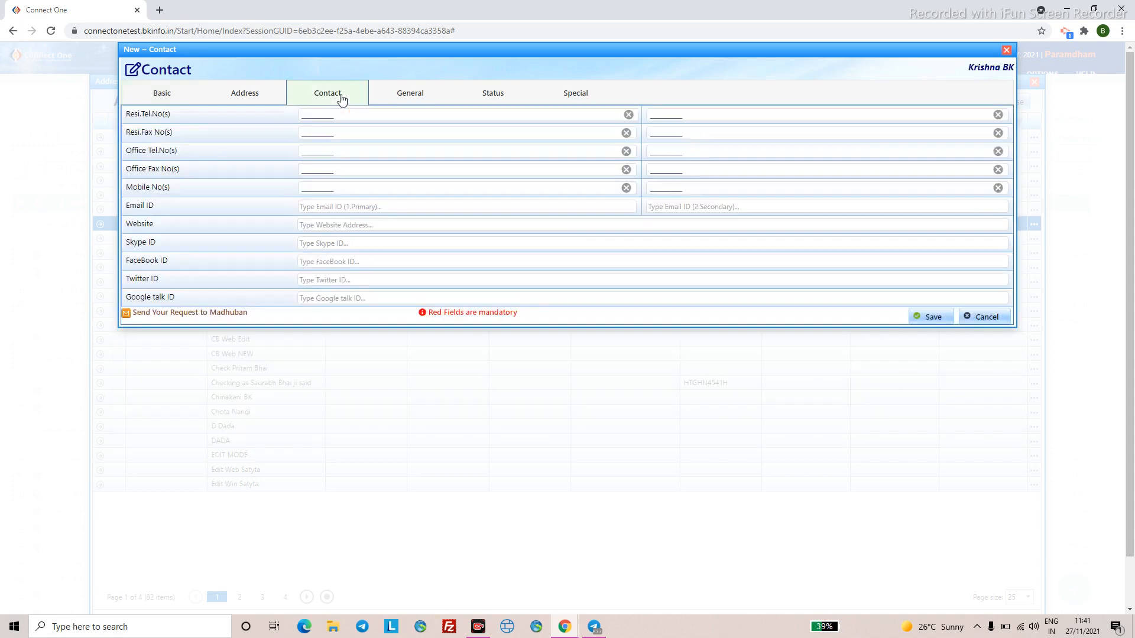
pyautogui.click(183, 98)
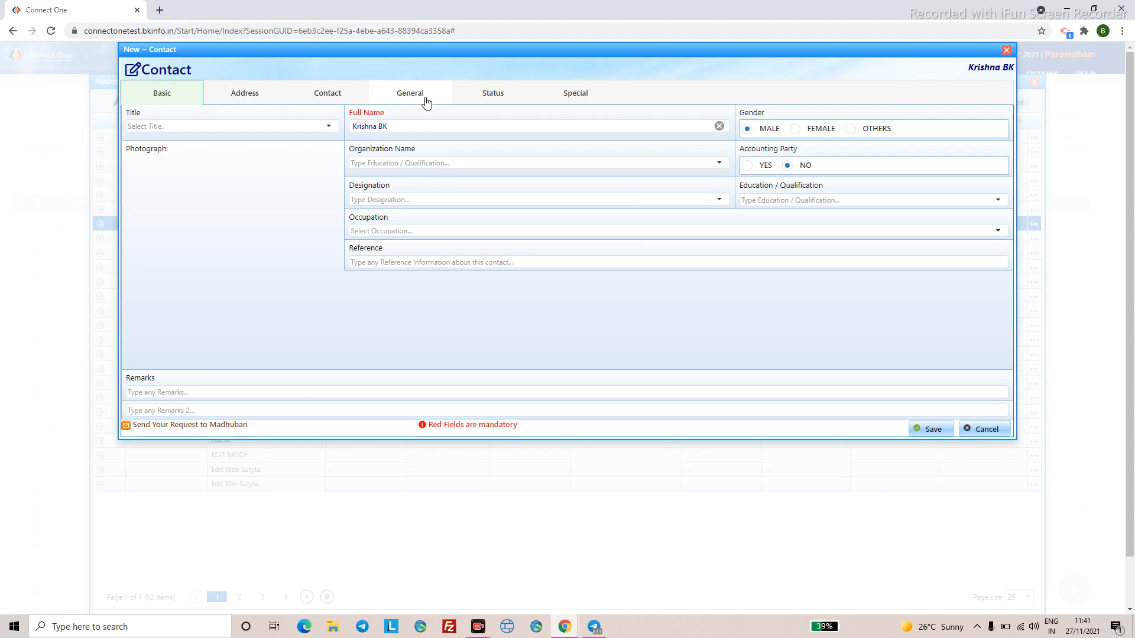
pyautogui.click(426, 103)
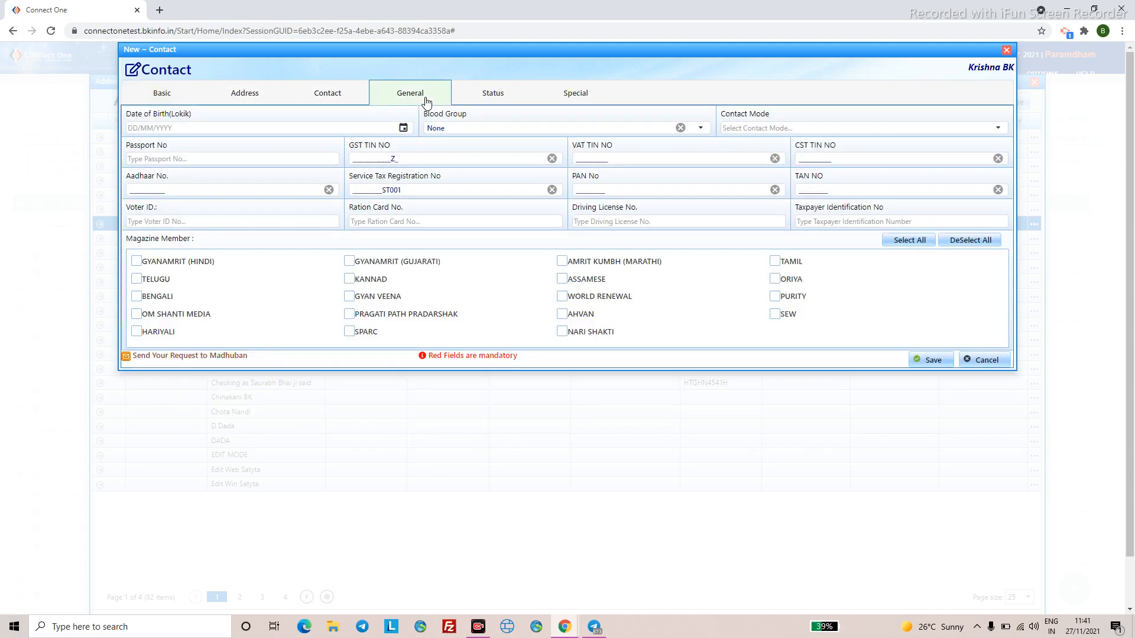
pyautogui.click(507, 96)
pyautogui.click(199, 134)
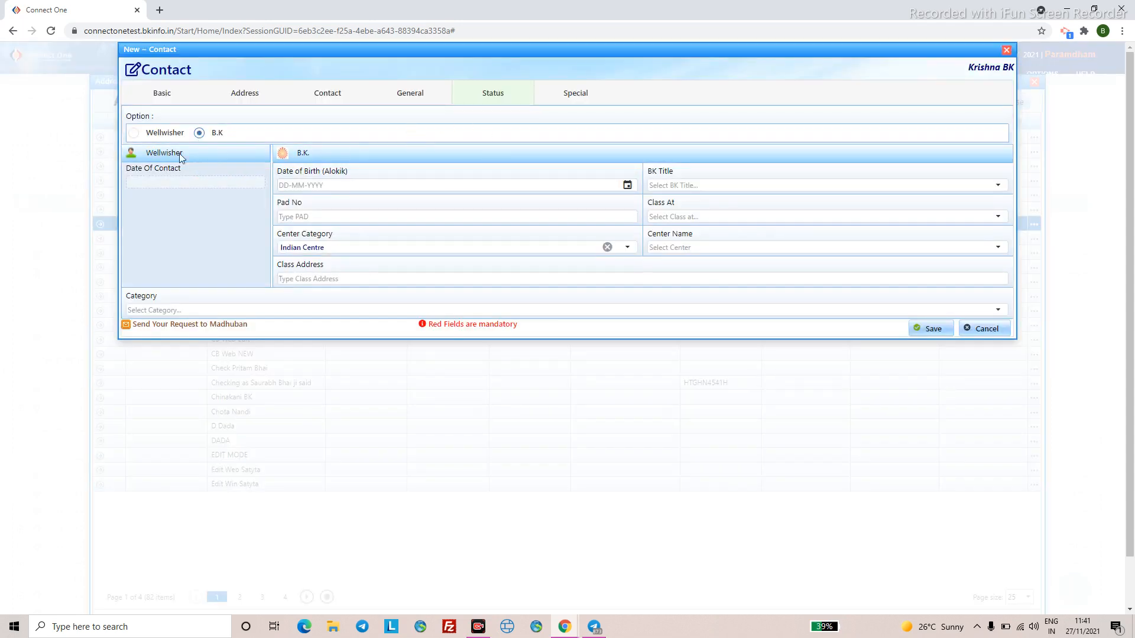
# - Choose the BK title, save the contact, and decline adding another
pyautogui.click(1003, 188)
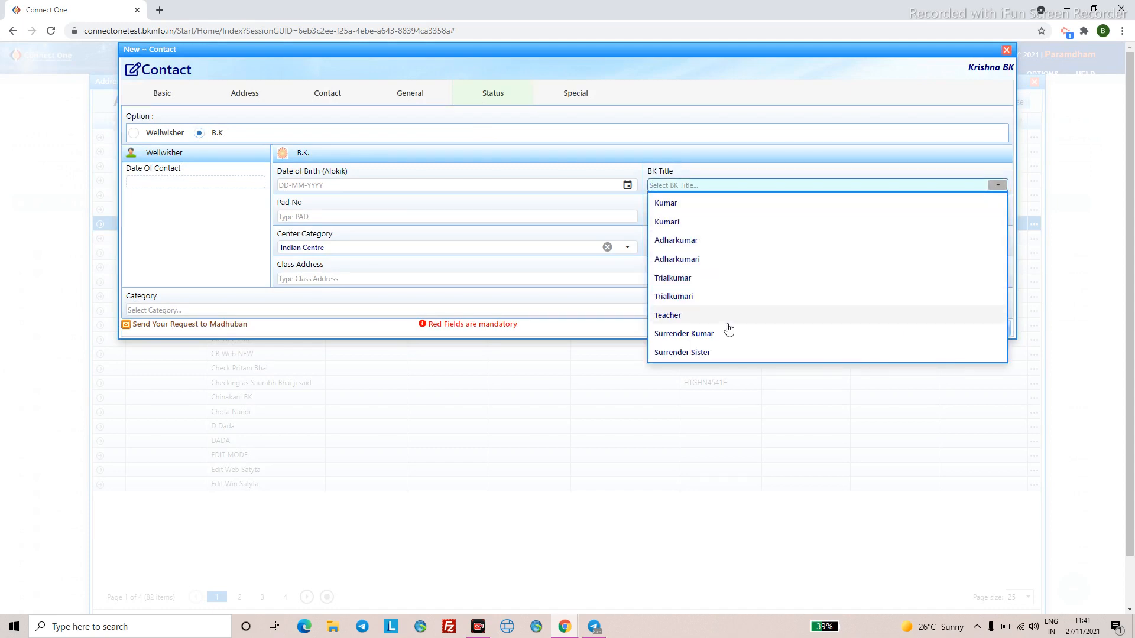
pyautogui.click(697, 335)
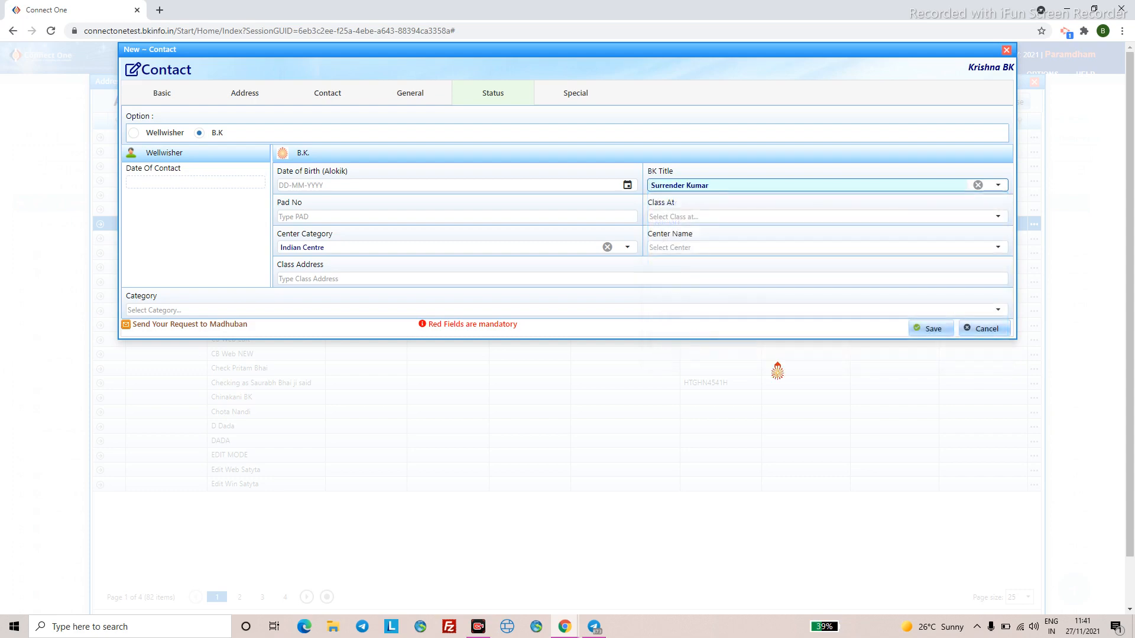
pyautogui.click(925, 329)
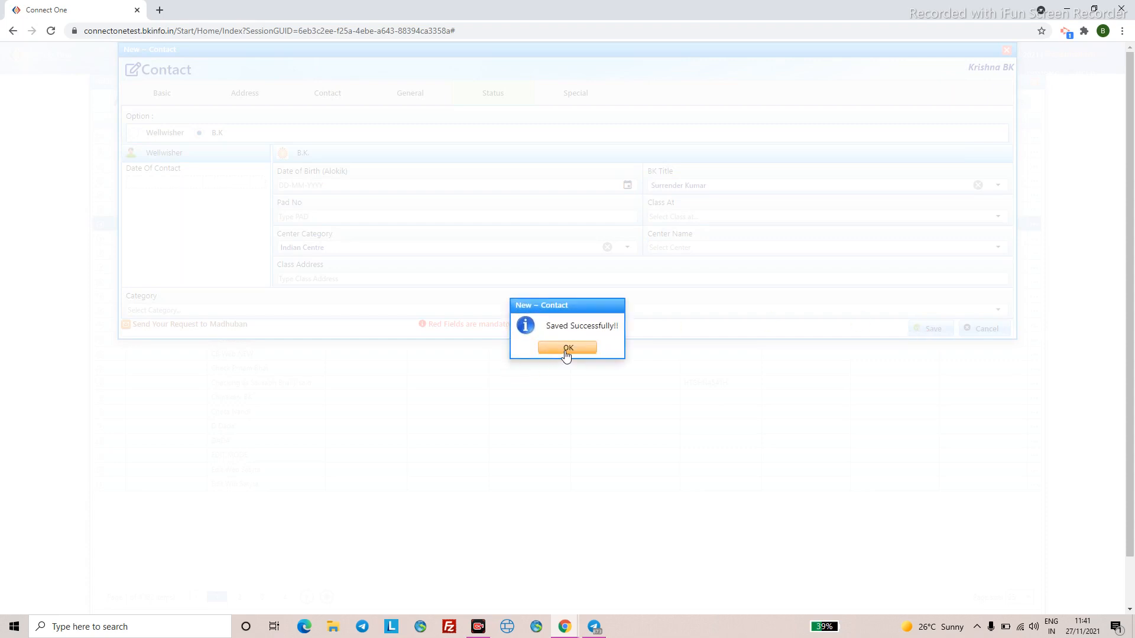
pyautogui.click(567, 349)
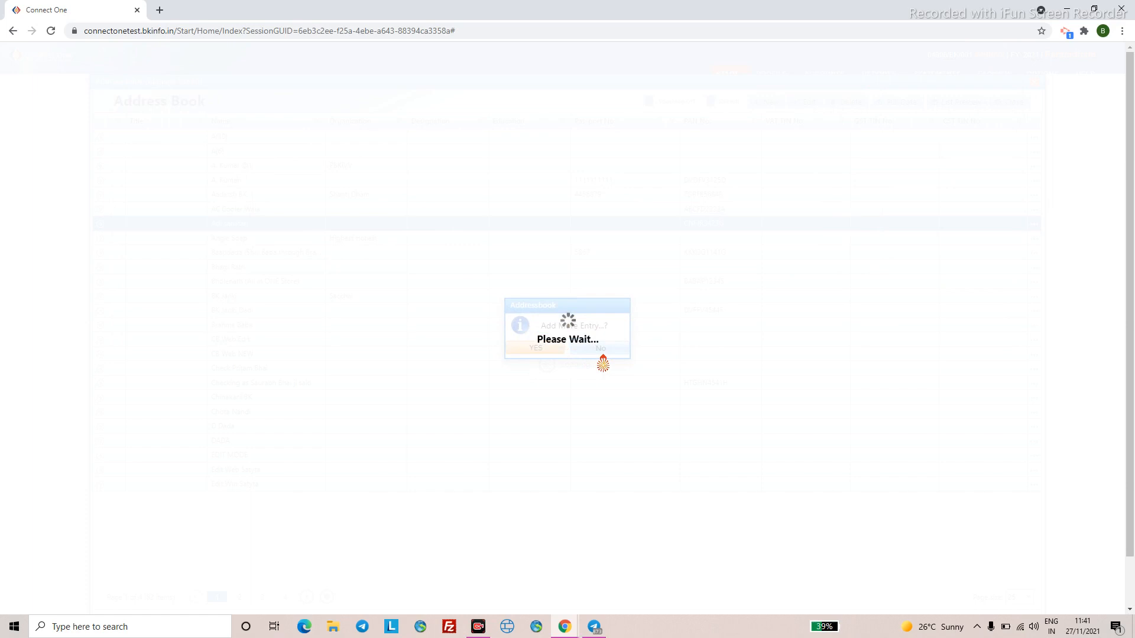
pyautogui.click(602, 354)
# - Decline more contacts, close the Address Book, and pick a different first person
pyautogui.click(599, 350)
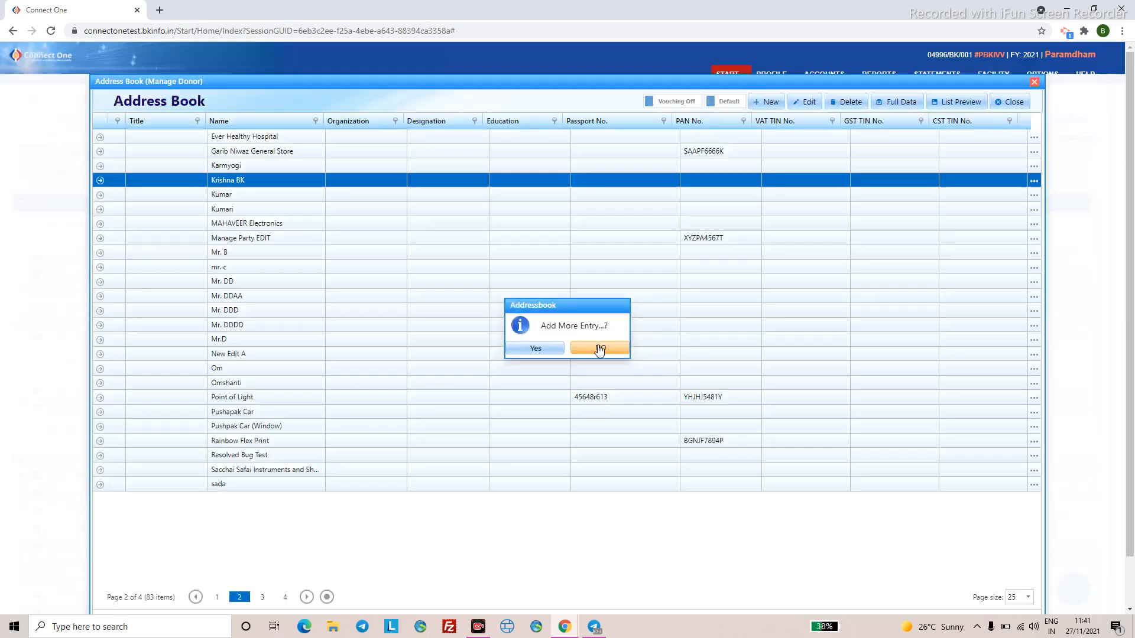
pyautogui.click(1009, 109)
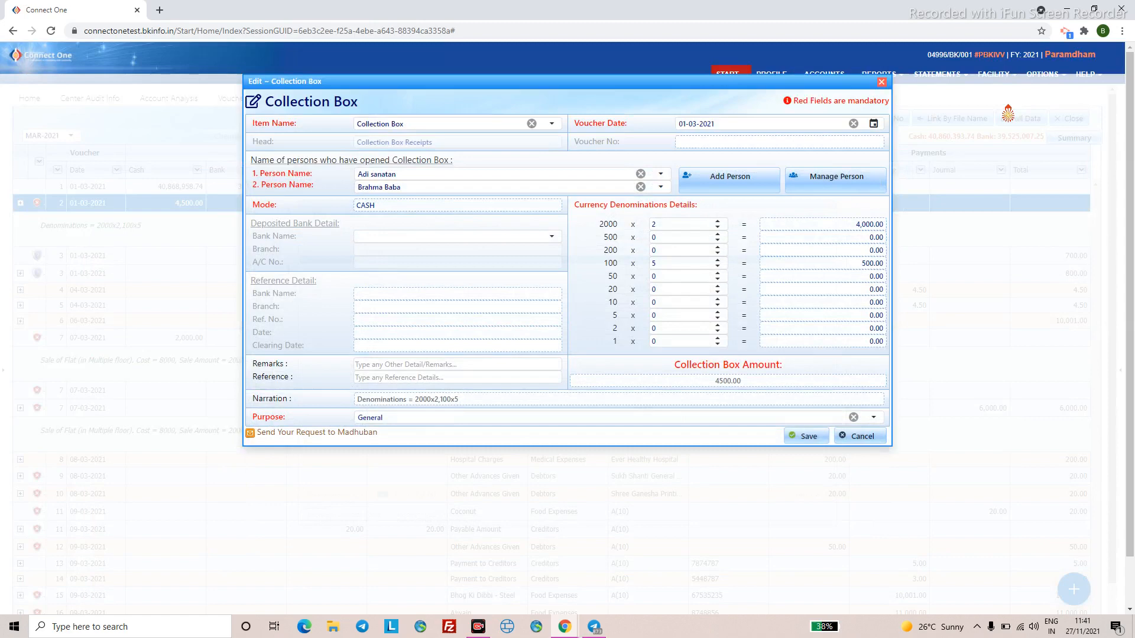
pyautogui.click(659, 175)
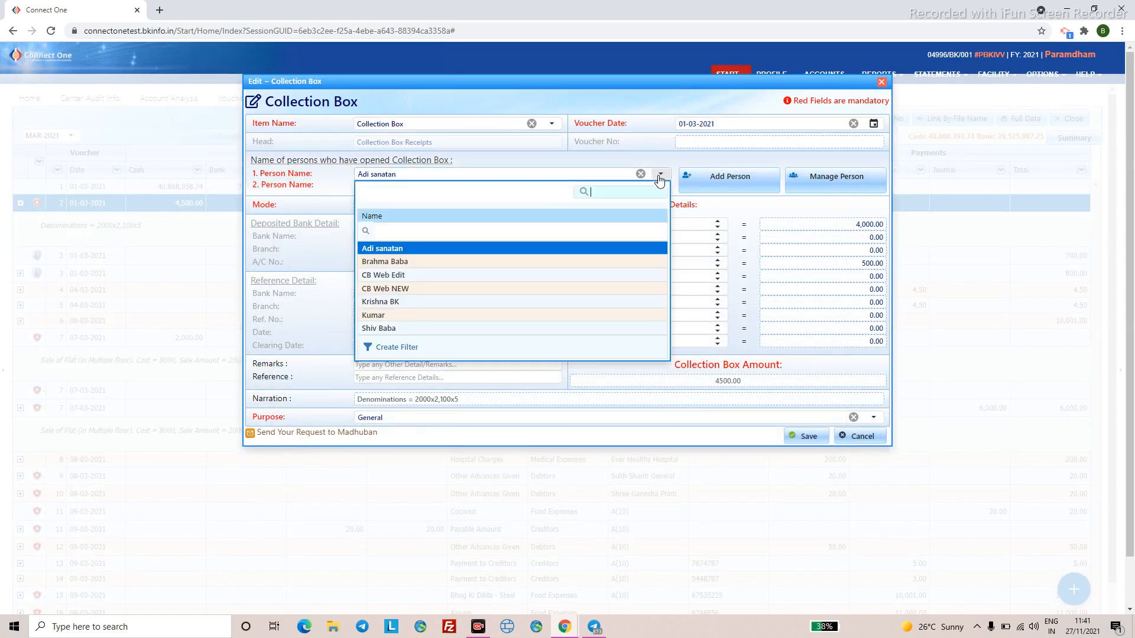
pyautogui.click(475, 302)
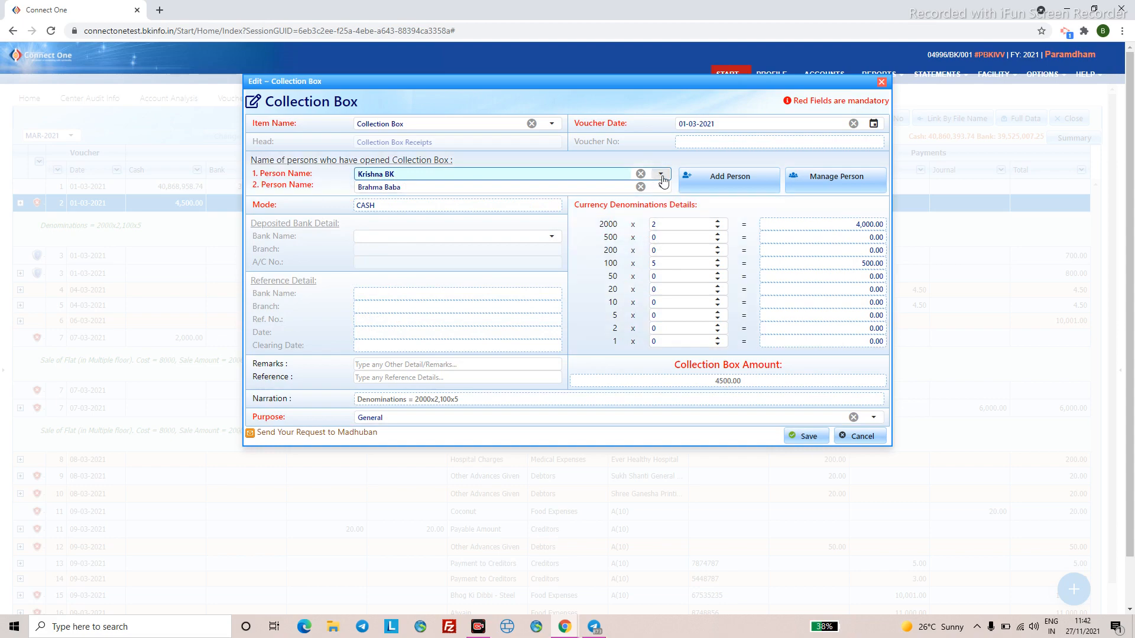
# - Cancel the Collection Box edit without saving, returning to the Cash Book listing
pyautogui.click(681, 399)
pyautogui.press('Escape')
pyautogui.click(535, 348)
pyautogui.scroll(1, 910, 266)
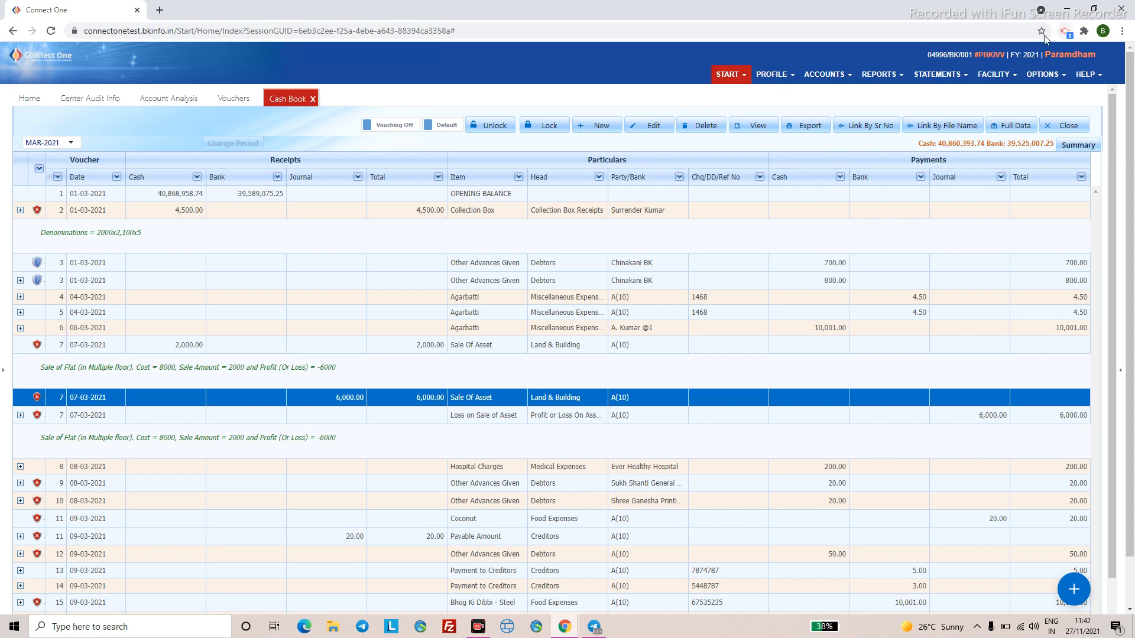
# - Open the Address Book from FACILITY in its own tab, then return to the Cash Book tab
pyautogui.click(986, 76)
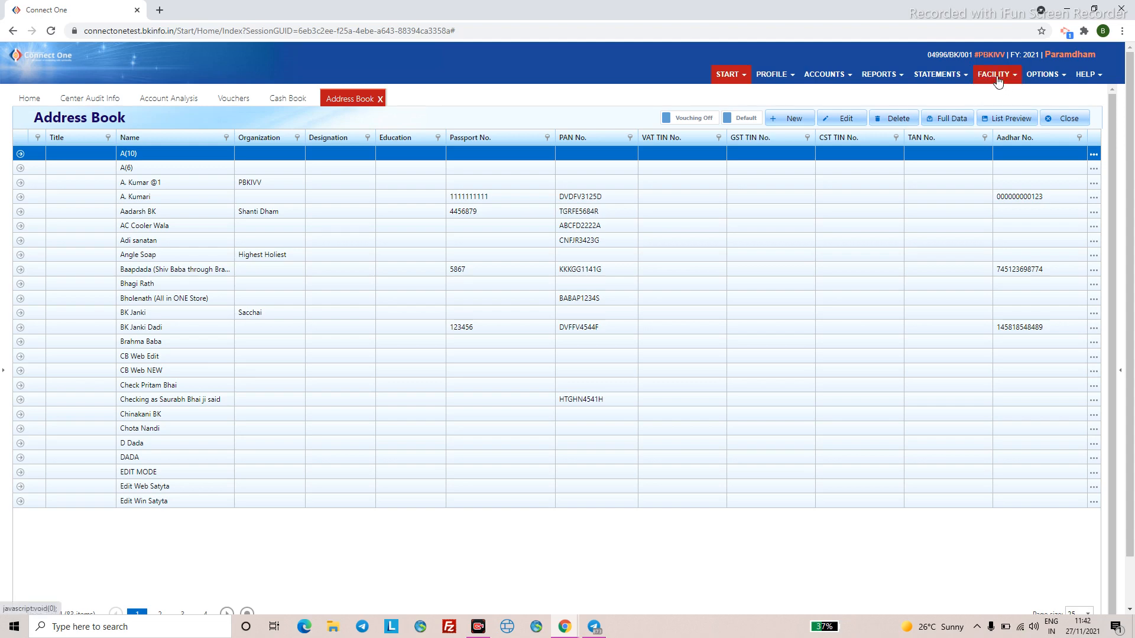
pyautogui.click(288, 101)
pyautogui.scroll(-1, 941, 598)
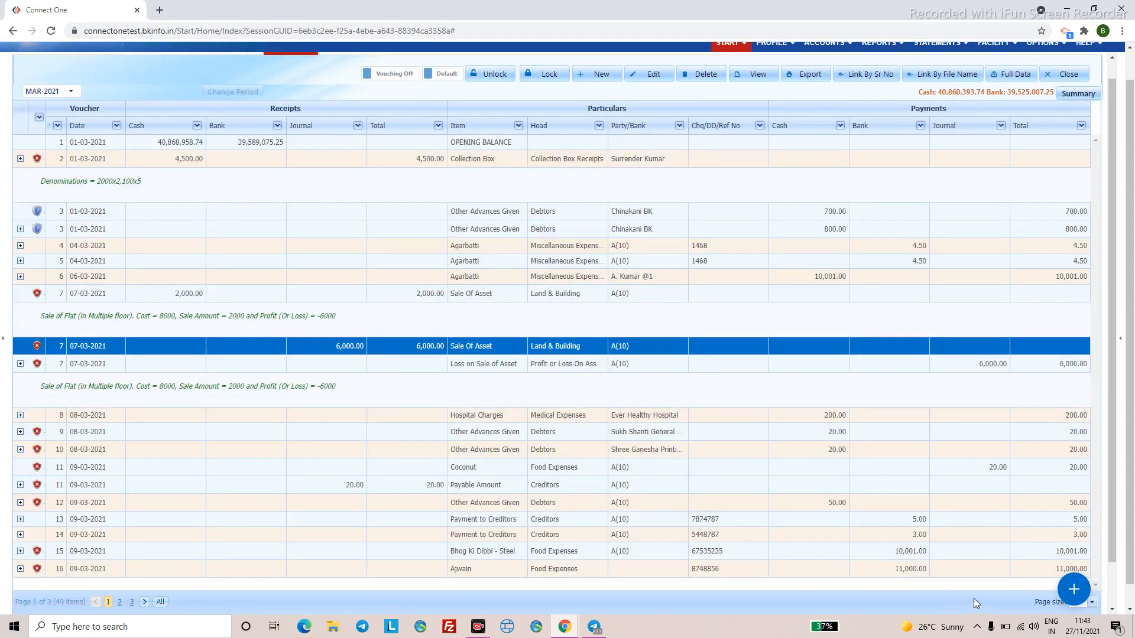
pyautogui.scroll(1, 619, 343)
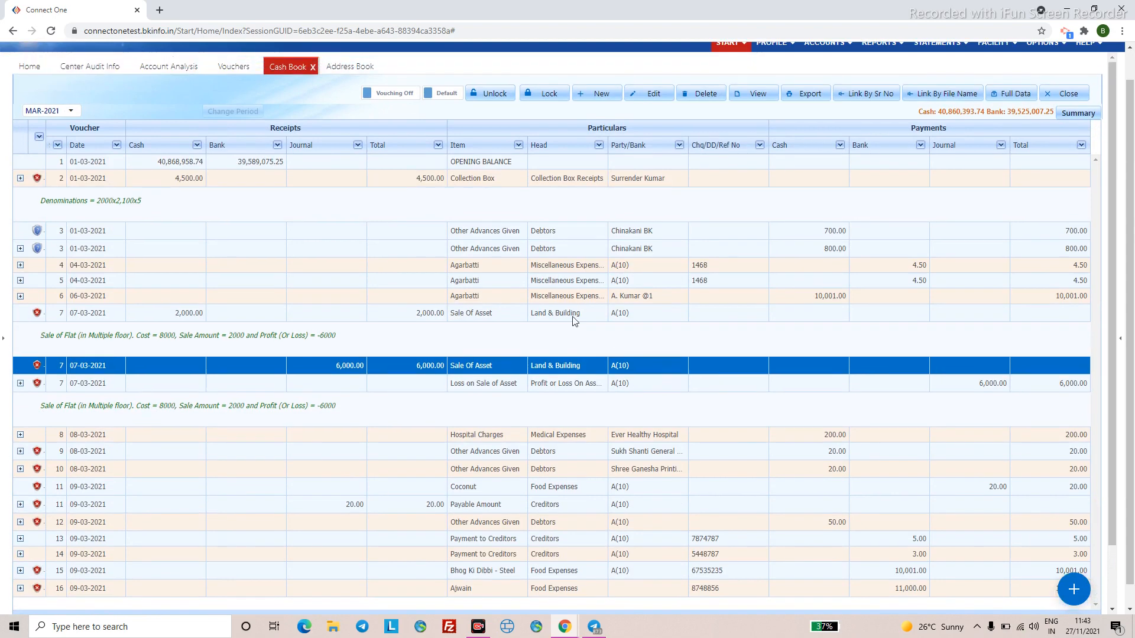
# - Start a Cash Deposit / Withdrawn voucher with item Cash Deposited in Bank, dated 02-03-2021
pyautogui.click(240, 72)
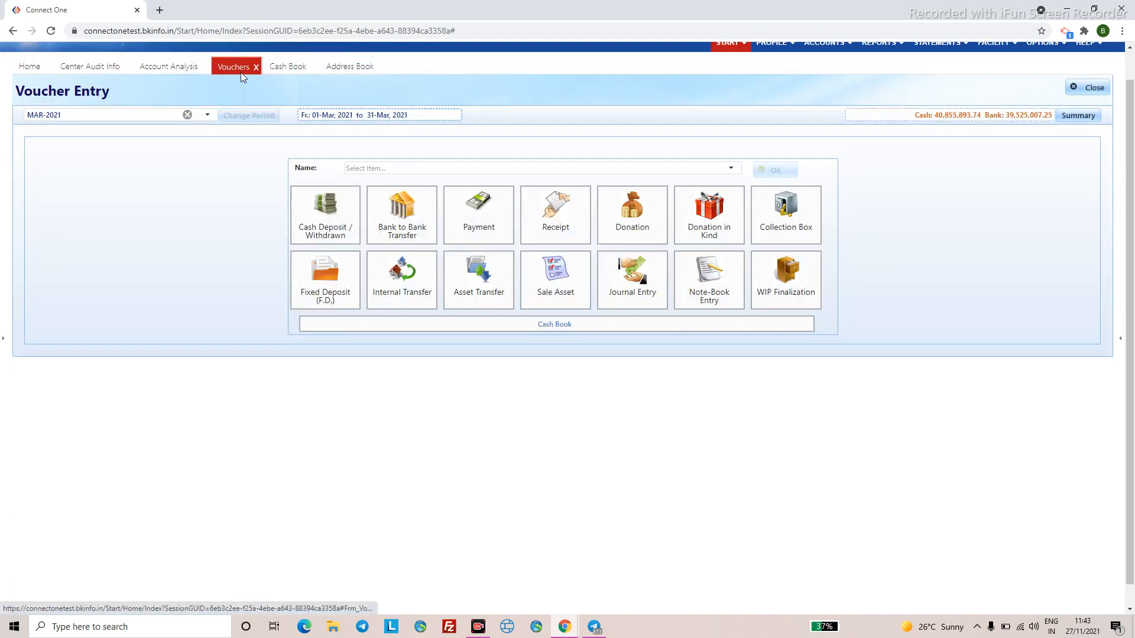
pyautogui.click(324, 228)
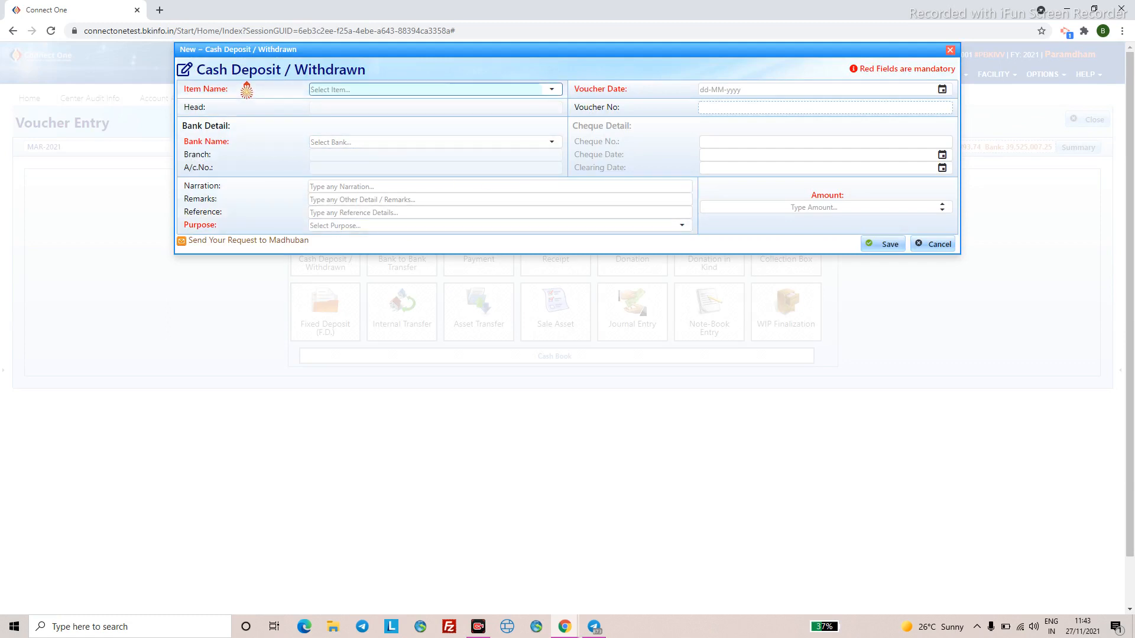
pyautogui.click(553, 91)
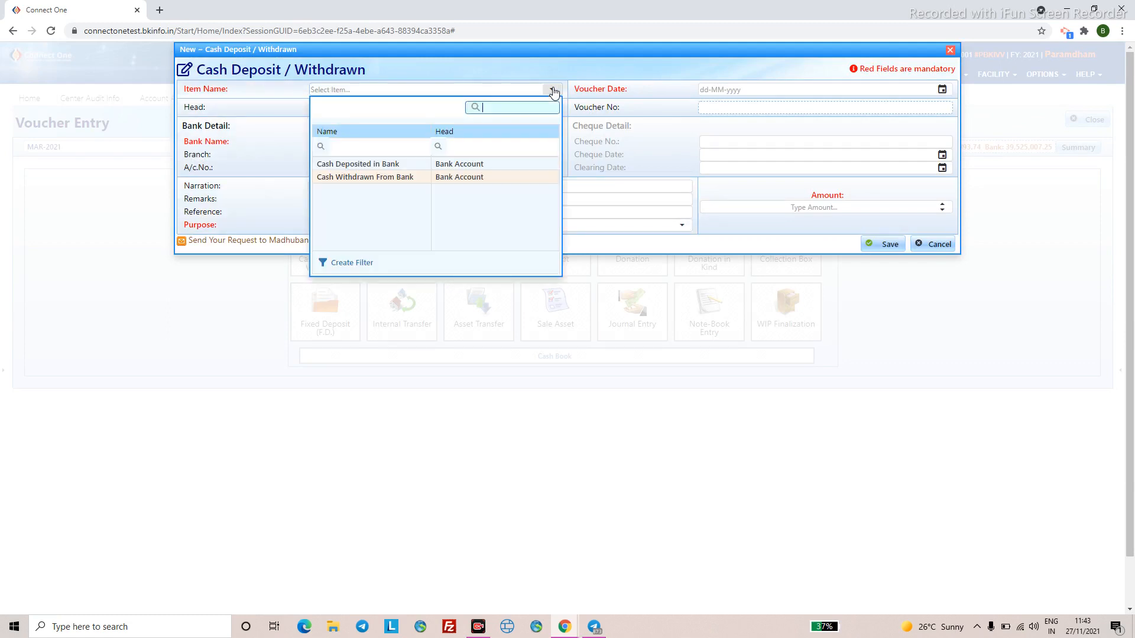
pyautogui.click(397, 165)
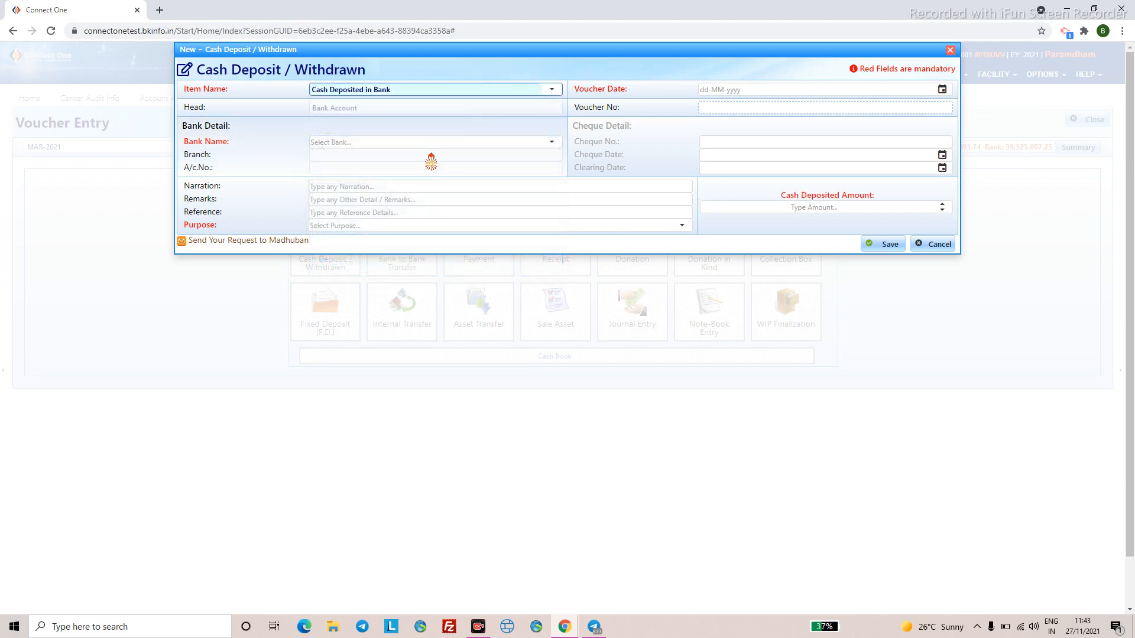
pyautogui.click(839, 90)
pyautogui.click(733, 90)
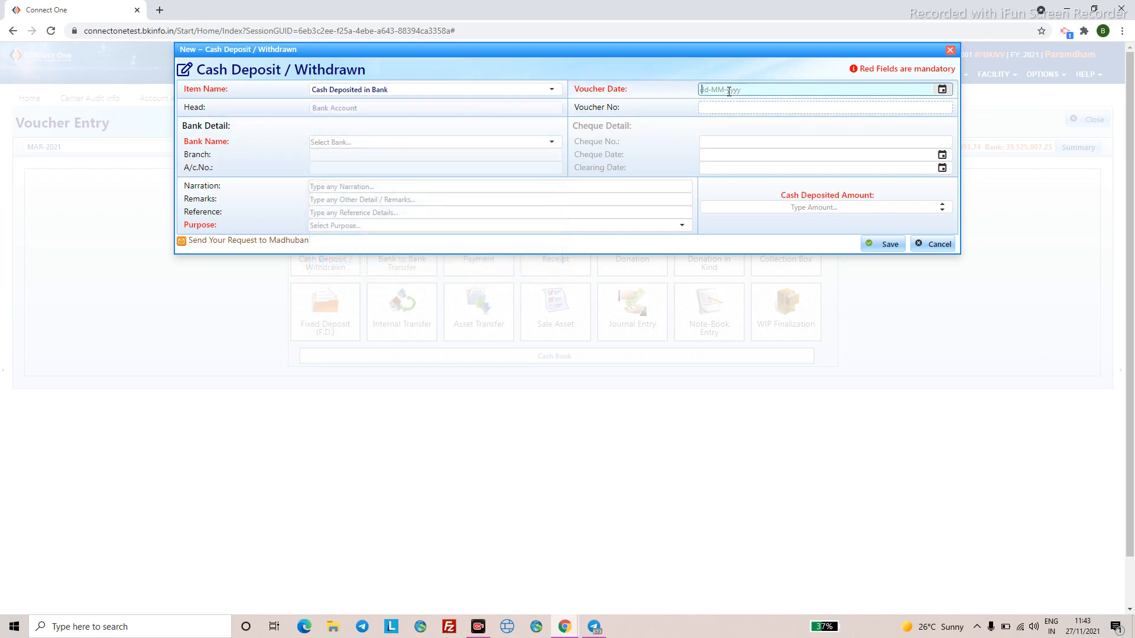
pyautogui.write('02032021')
# - Deposit 500 into State Bank of India with purpose General and save
pyautogui.click(551, 143)
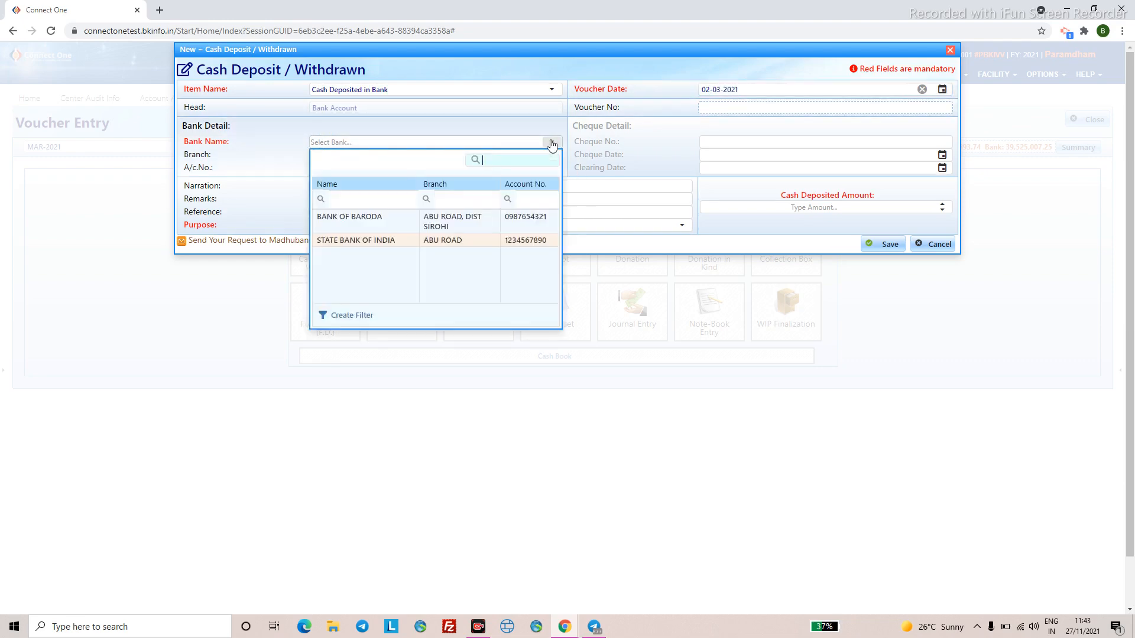
pyautogui.click(396, 241)
pyautogui.click(556, 144)
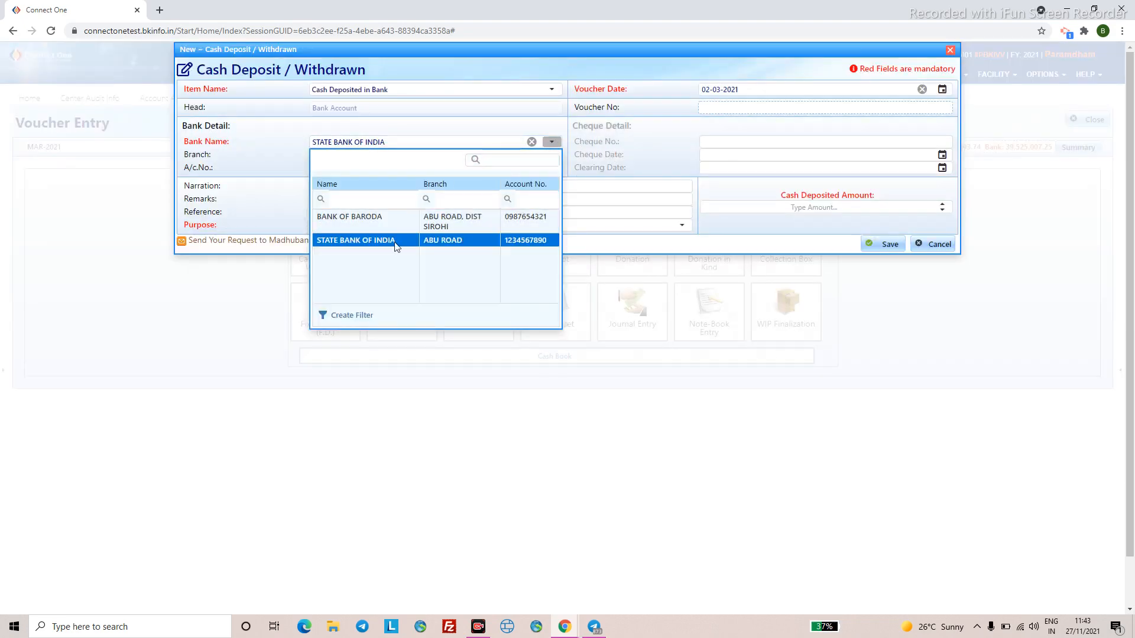
pyautogui.click(412, 147)
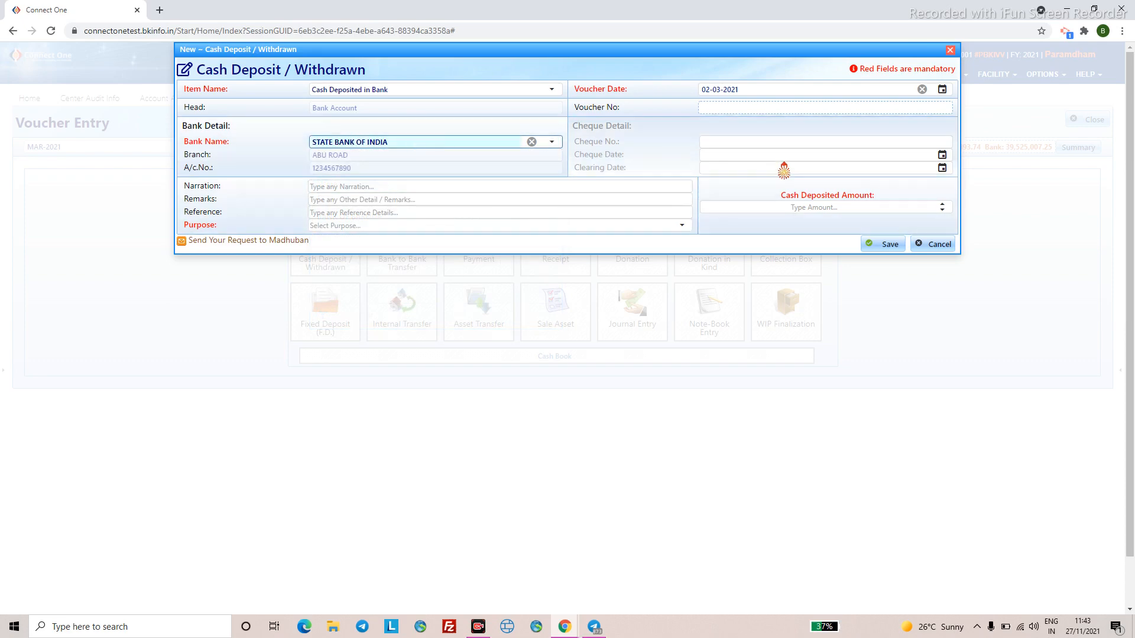
pyautogui.click(789, 207)
pyautogui.write('500')
pyautogui.click(462, 225)
pyautogui.write('ge')
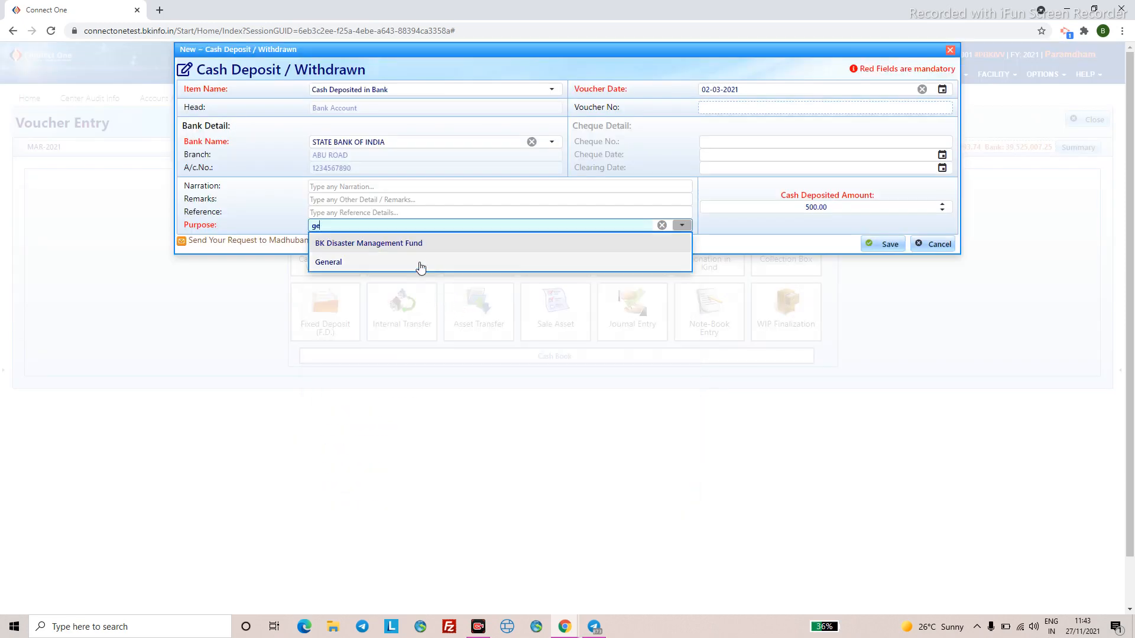
pyautogui.click(420, 262)
pyautogui.click(884, 244)
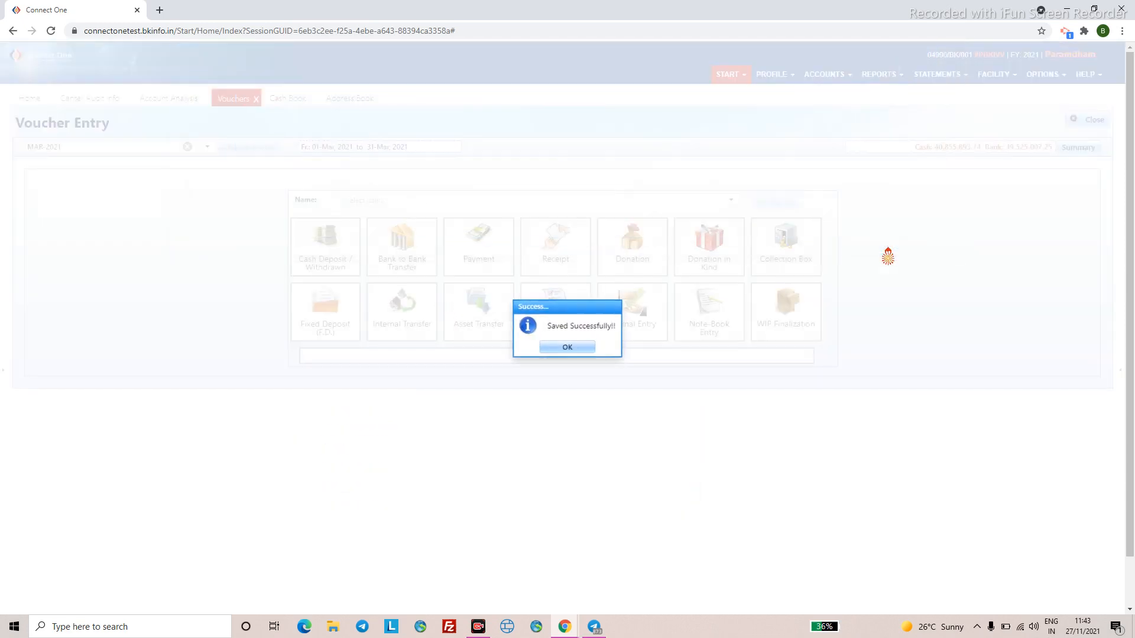
# - Refresh the Cash Book to confirm the 500.00 bank deposit row, then return to Voucher Entry
pyautogui.click(547, 347)
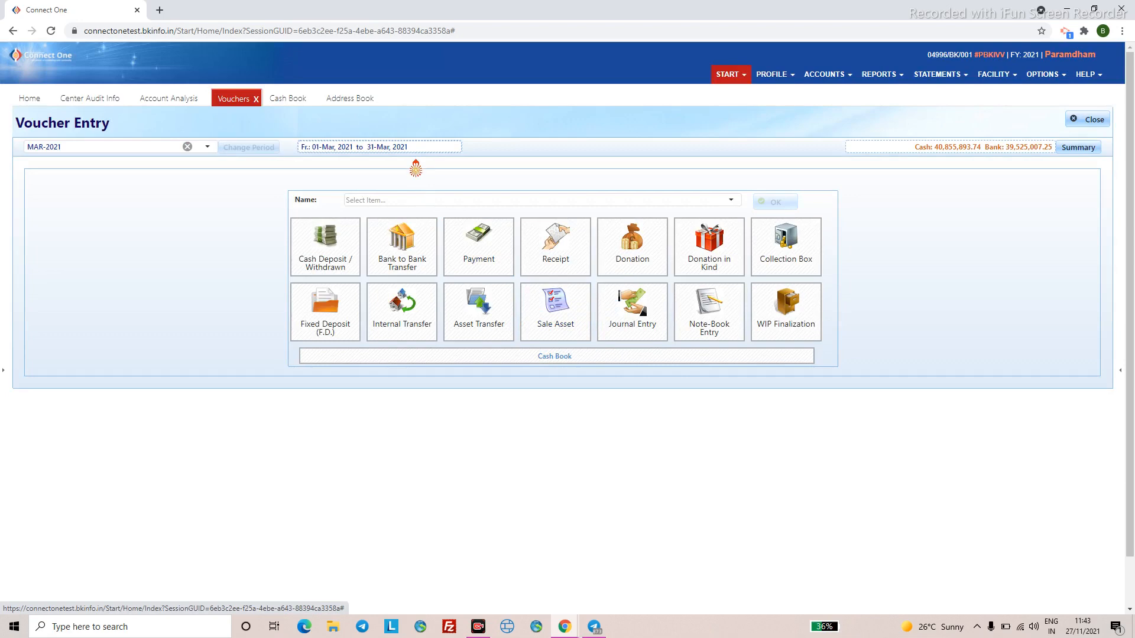
pyautogui.click(278, 102)
pyautogui.scroll(-1, 248, 257)
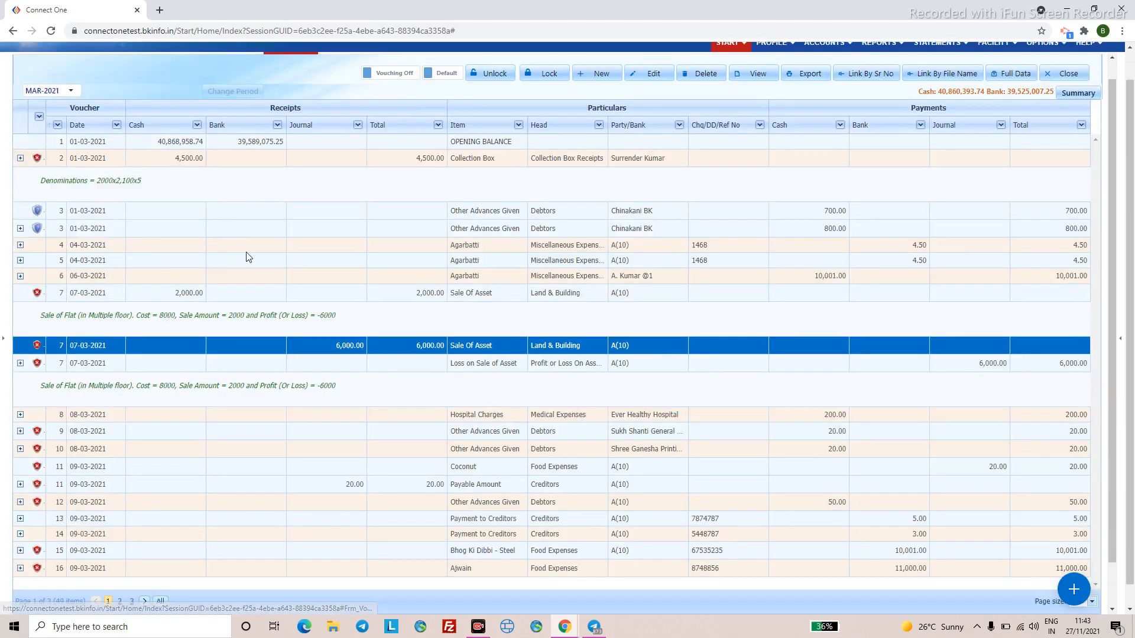
pyautogui.rightClick(248, 255)
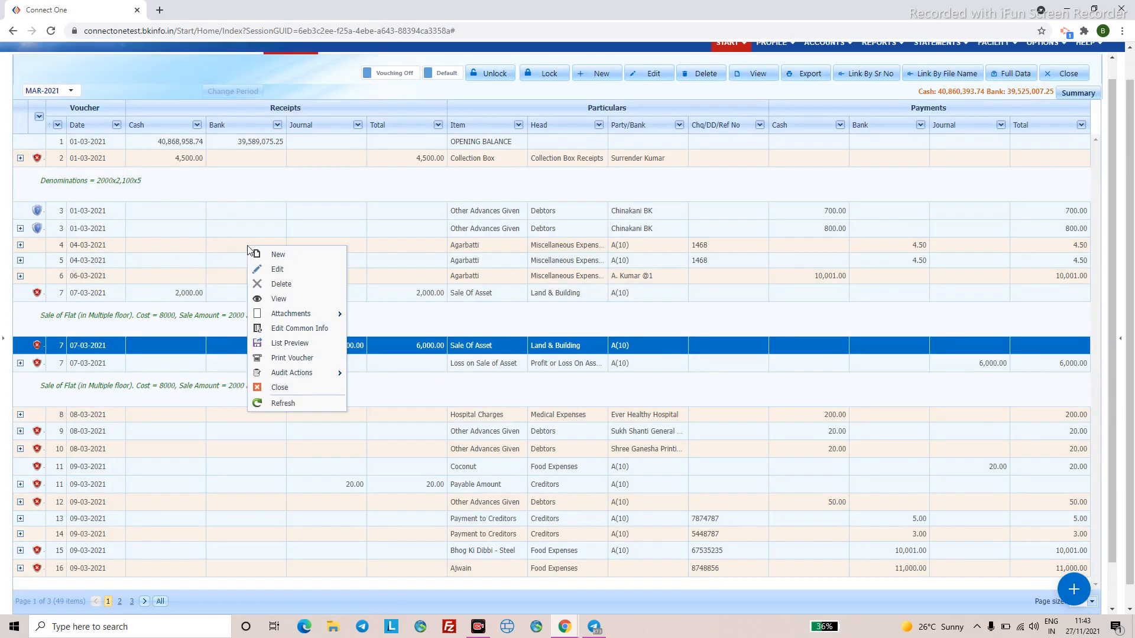
pyautogui.click(283, 404)
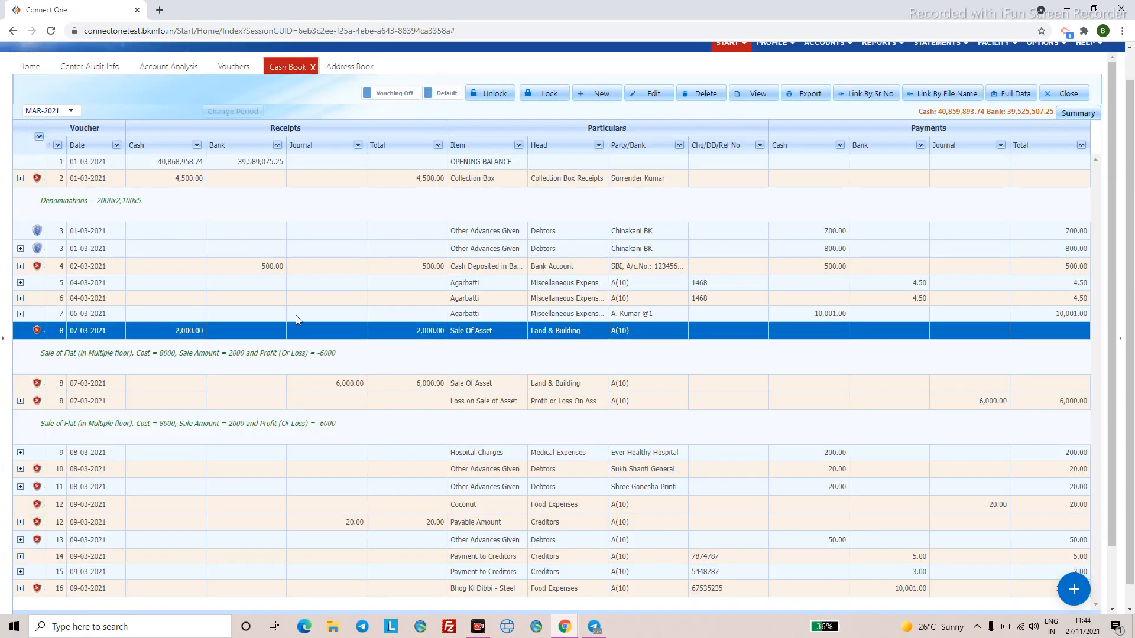
pyautogui.click(478, 267)
pyautogui.scroll(1, 478, 252)
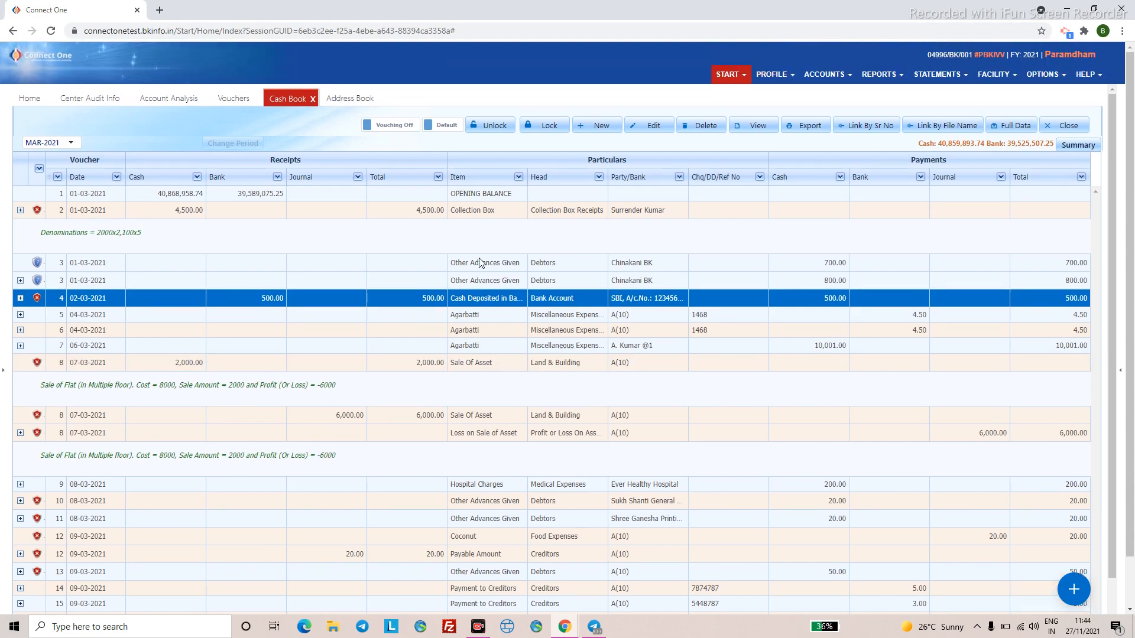
pyautogui.click(251, 103)
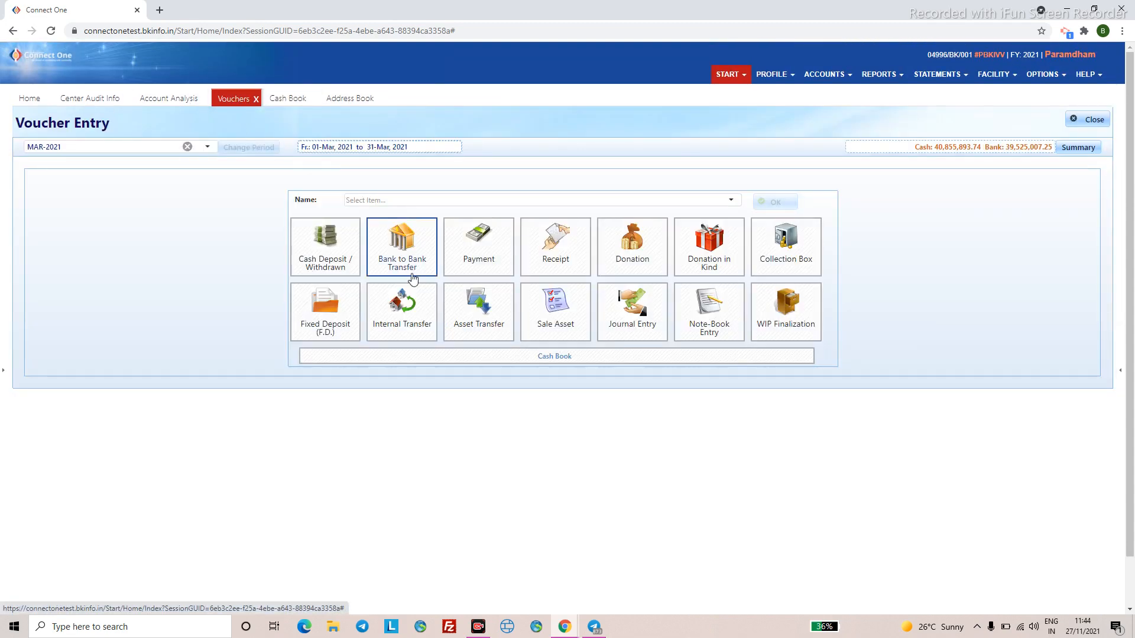
# - Start a Cash Withdrawn From Bank voucher from State Bank of India dated 03-03-2021
pyautogui.click(328, 266)
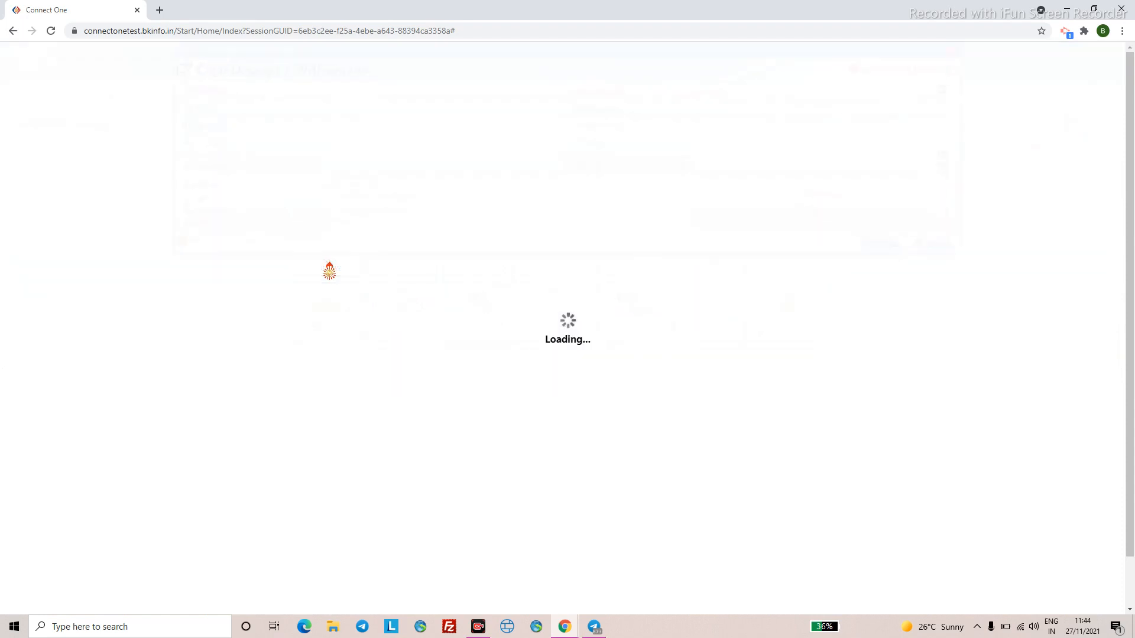
pyautogui.click(553, 91)
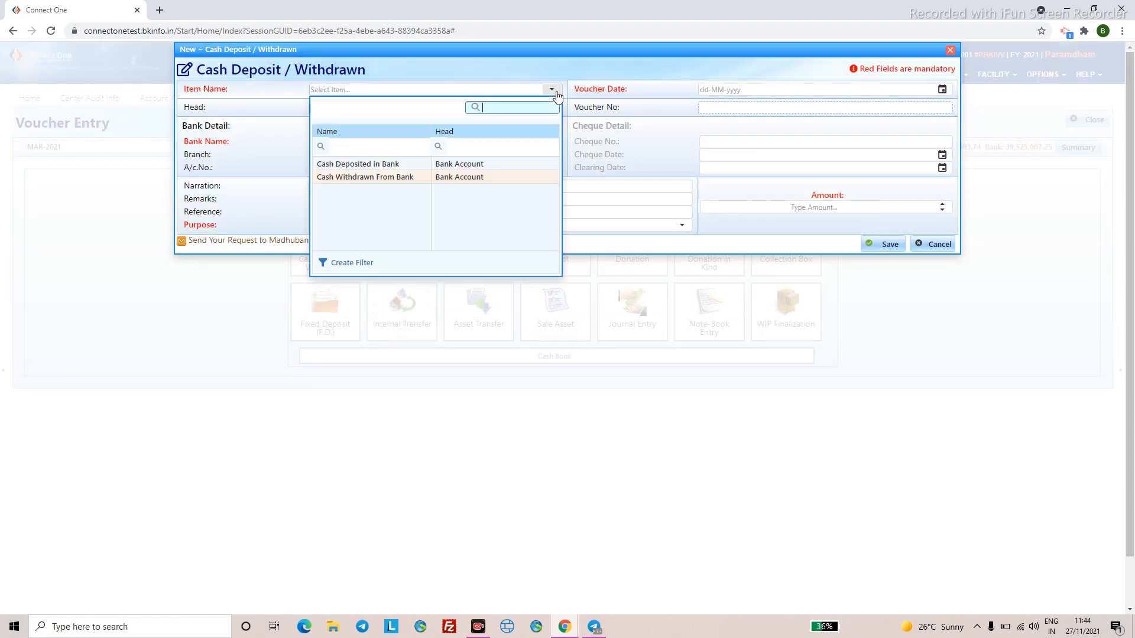
pyautogui.click(380, 177)
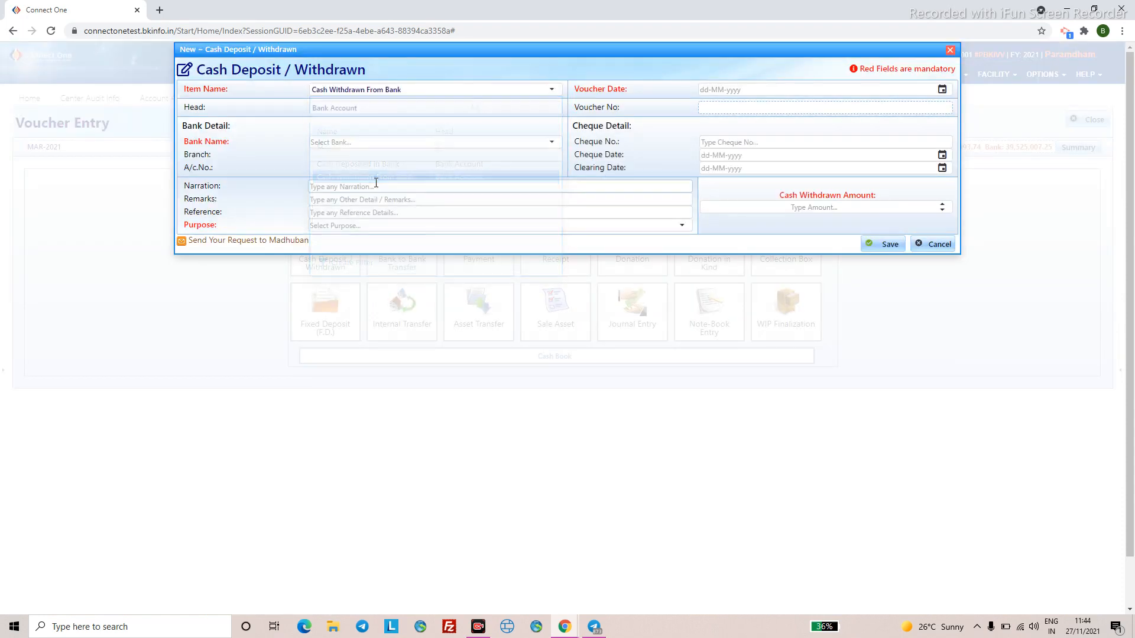
pyautogui.click(550, 142)
pyautogui.click(360, 240)
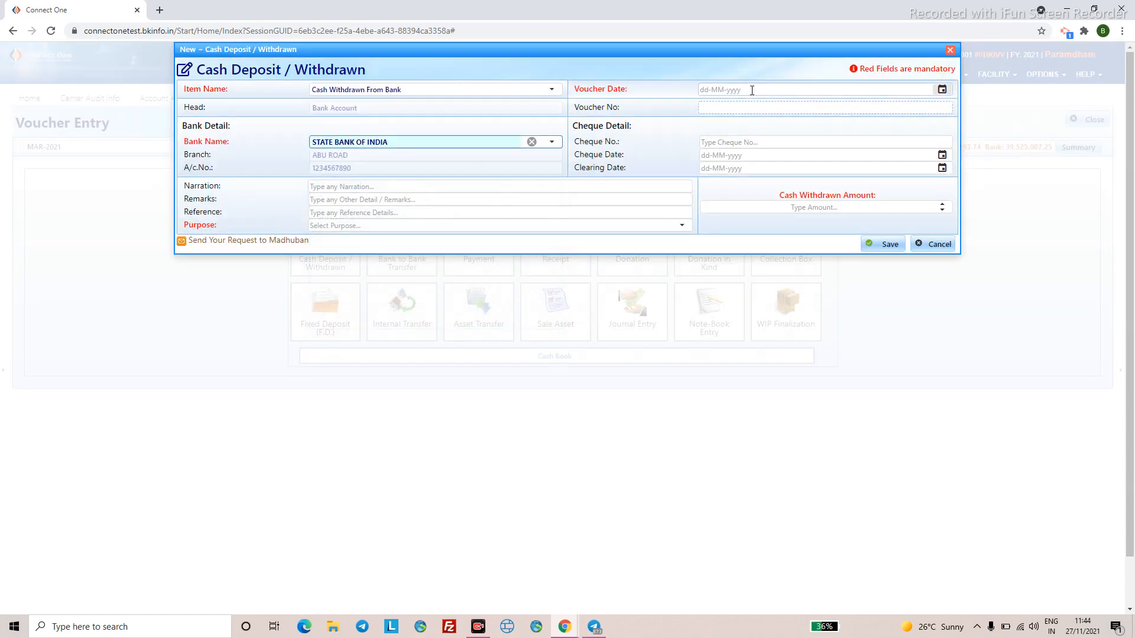
pyautogui.click(709, 89)
pyautogui.write('03032022')
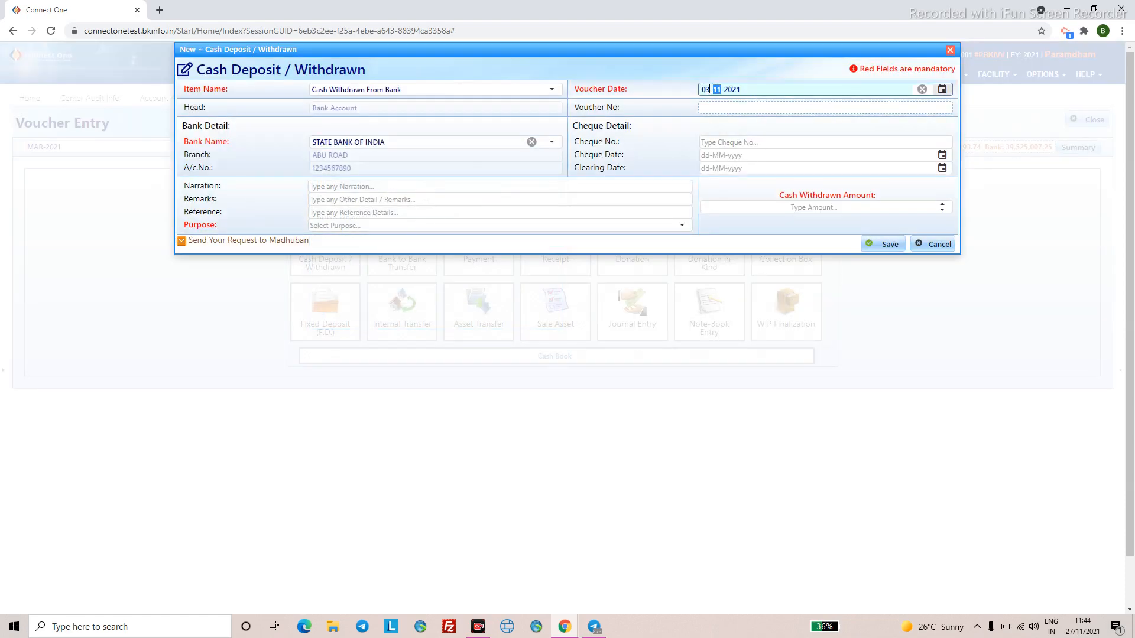
# - Enter 900 as the withdrawn amount with purpose General and save the voucher
pyautogui.click(789, 206)
pyautogui.write('900')
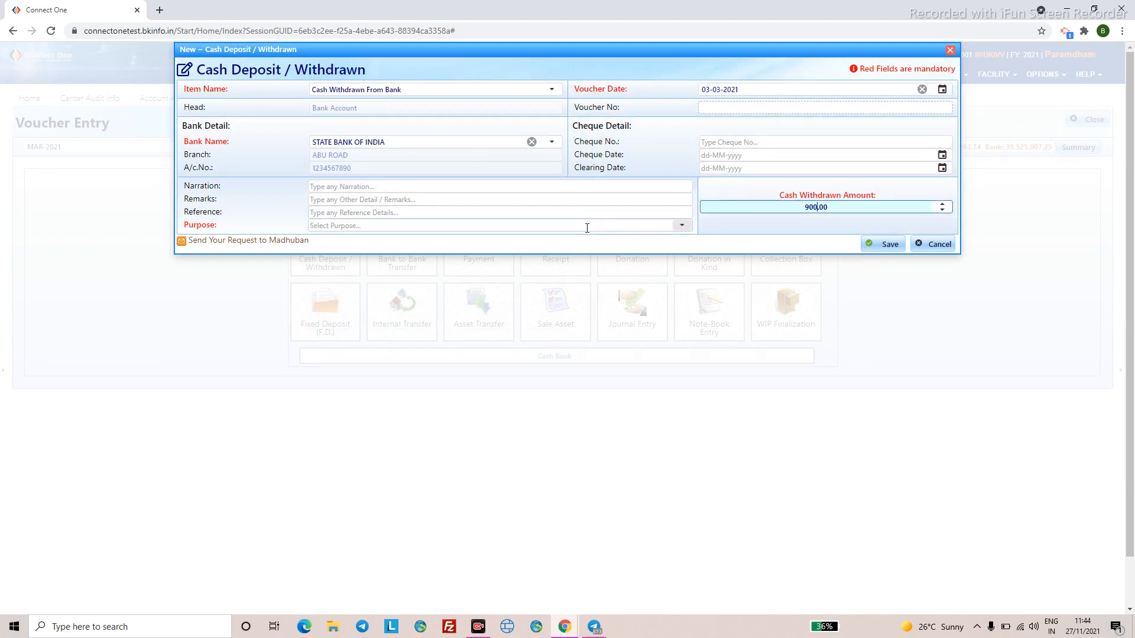
pyautogui.click(587, 228)
pyautogui.write('General')
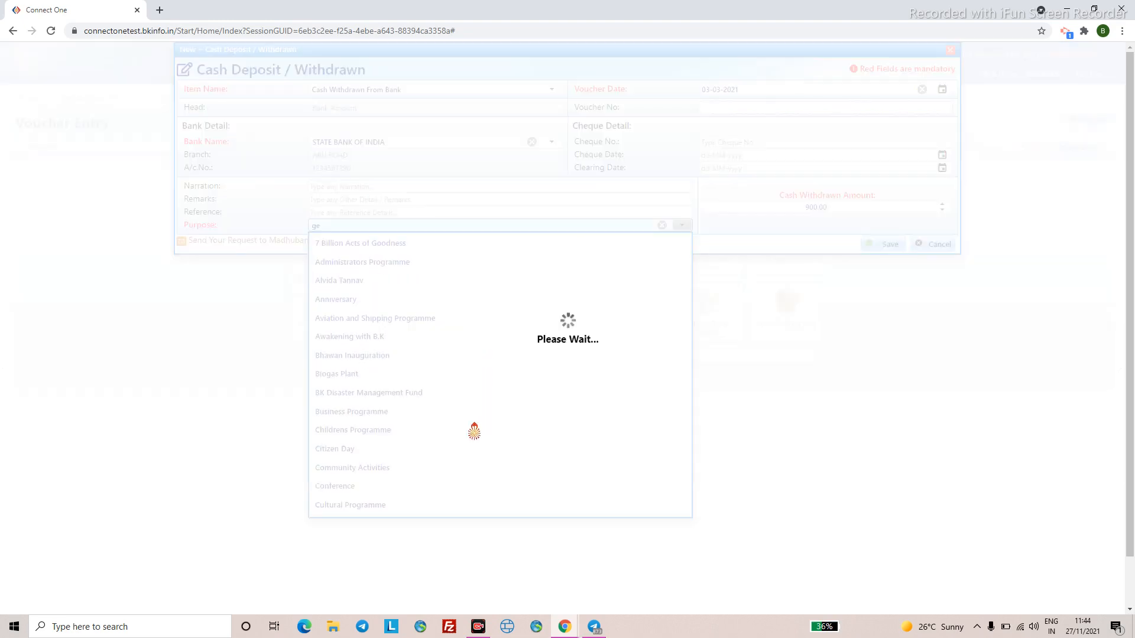
pyautogui.click(359, 268)
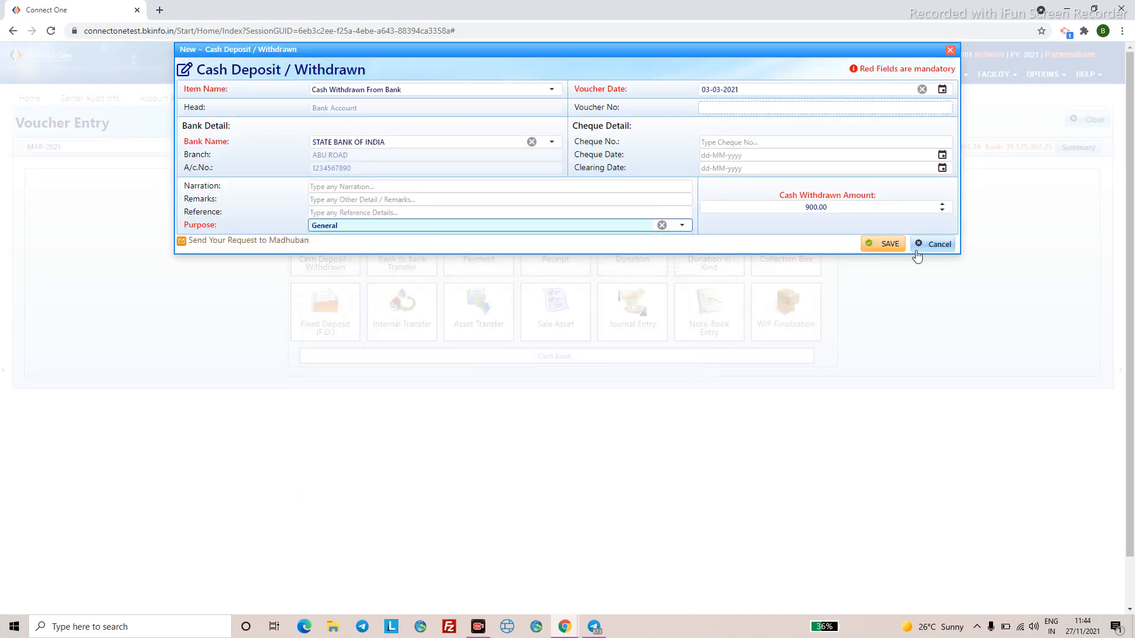
pyautogui.click(880, 247)
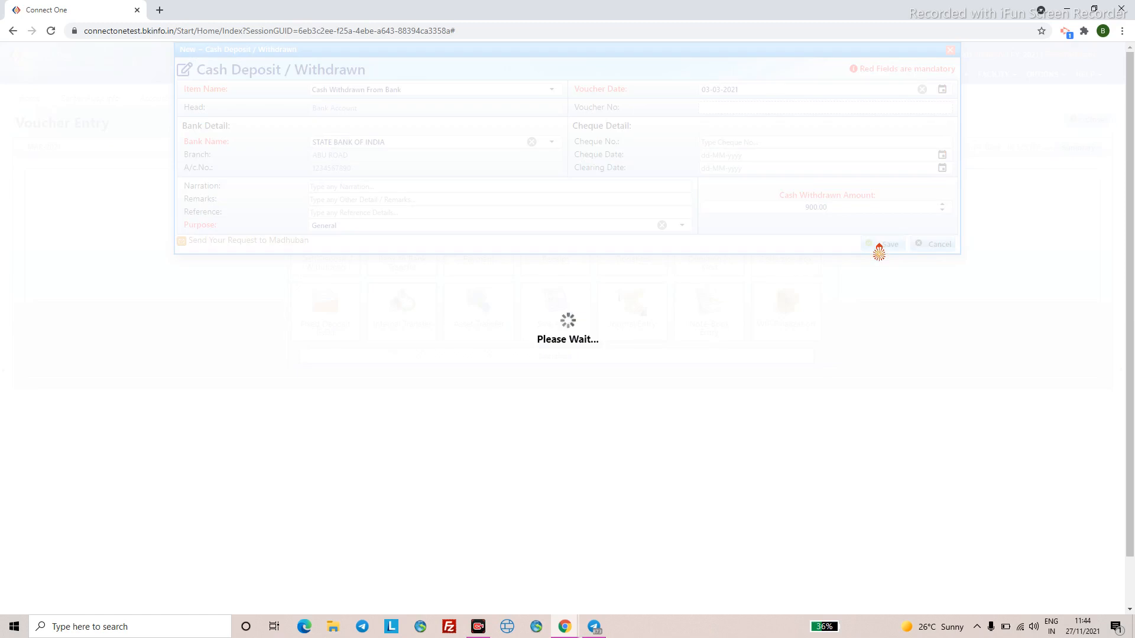
pyautogui.click(583, 349)
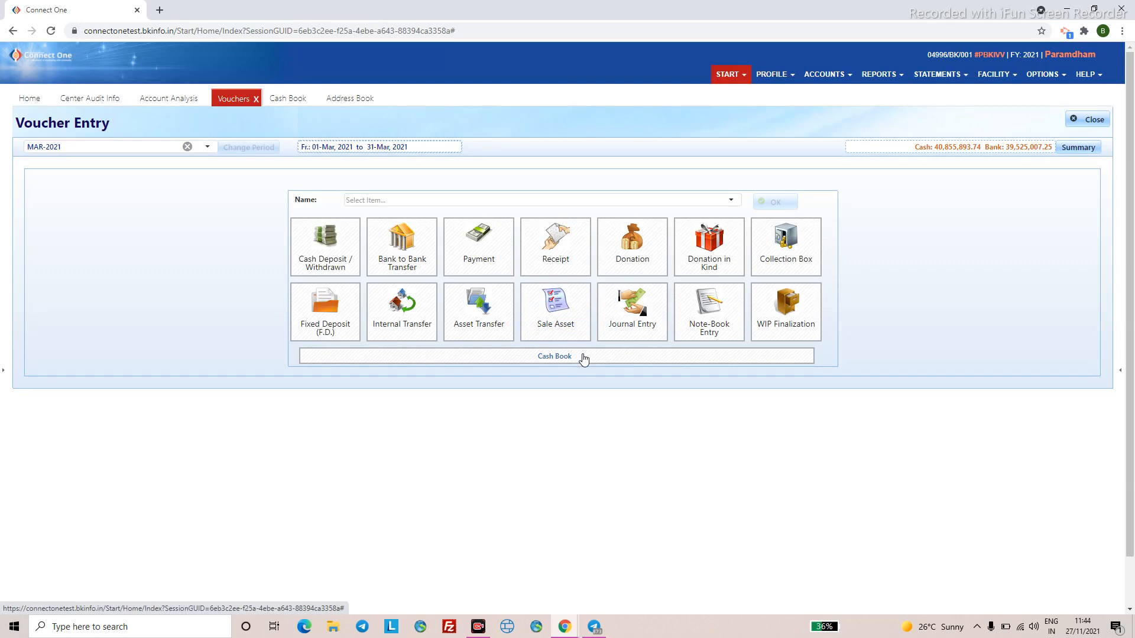
pyautogui.click(398, 334)
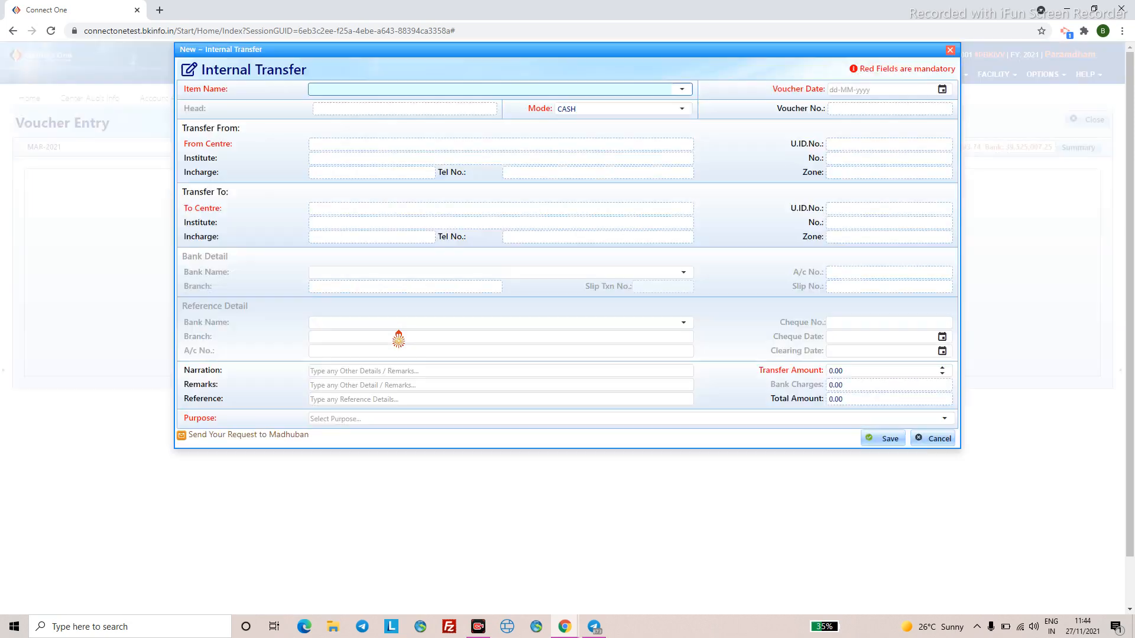
# - Choose Sent To H.Q. as the transfer item and set the voucher date to 04-03-2021
pyautogui.click(848, 90)
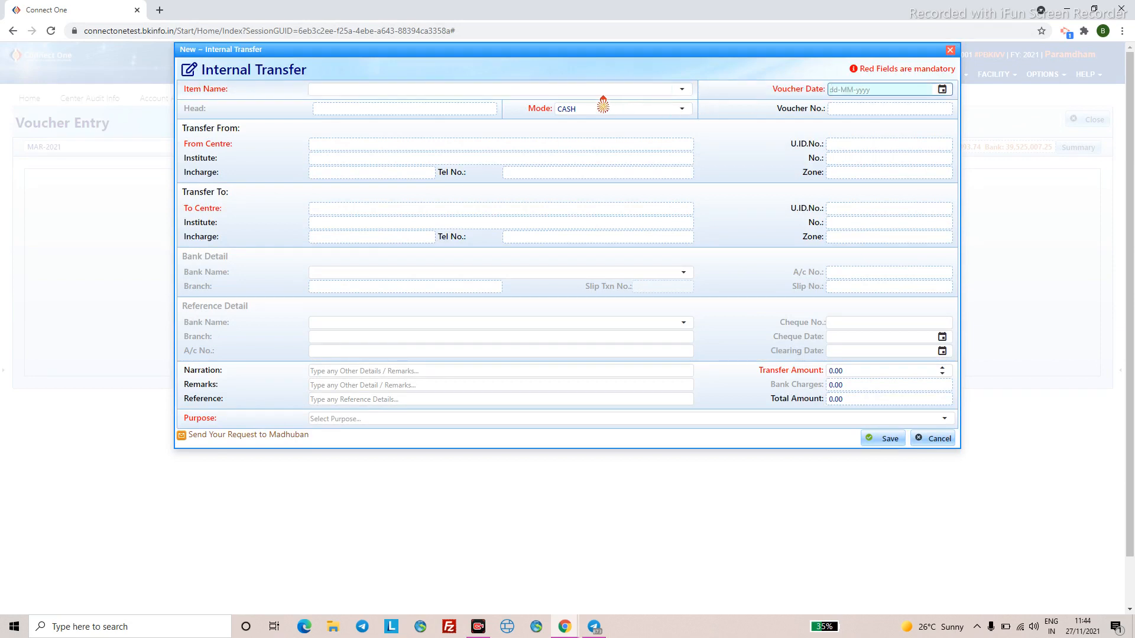
pyautogui.click(574, 88)
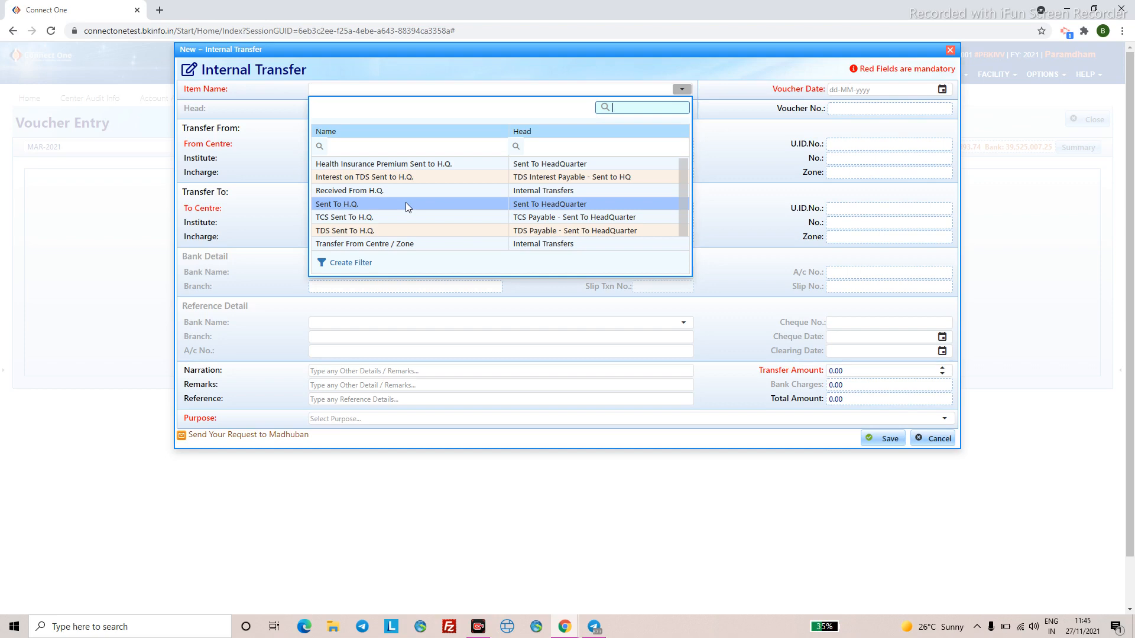
pyautogui.click(406, 204)
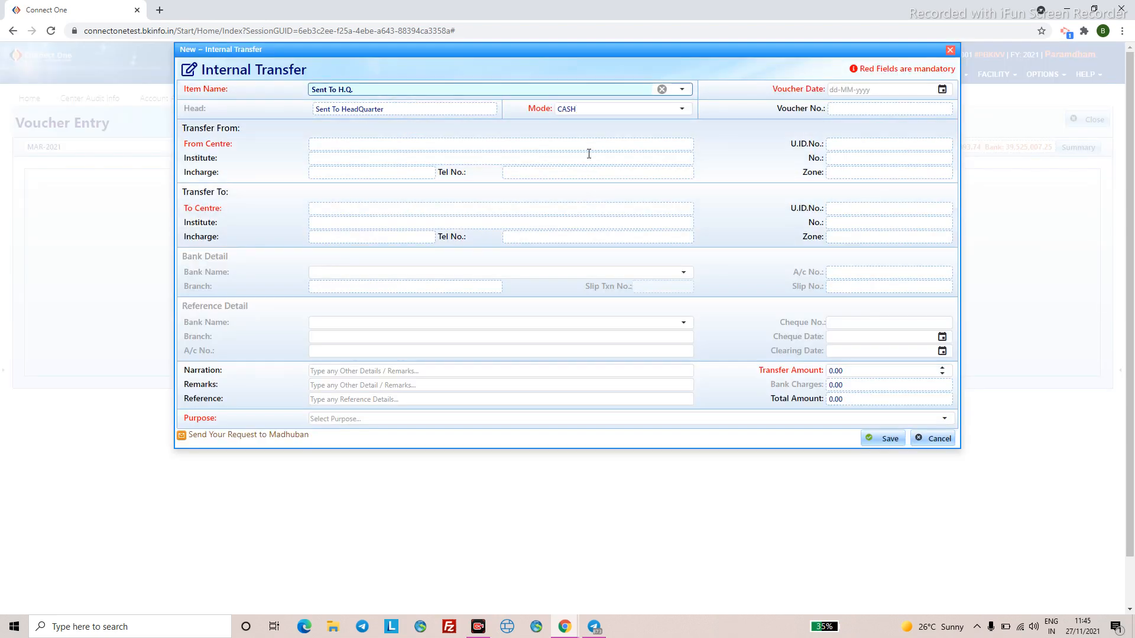
pyautogui.click(835, 90)
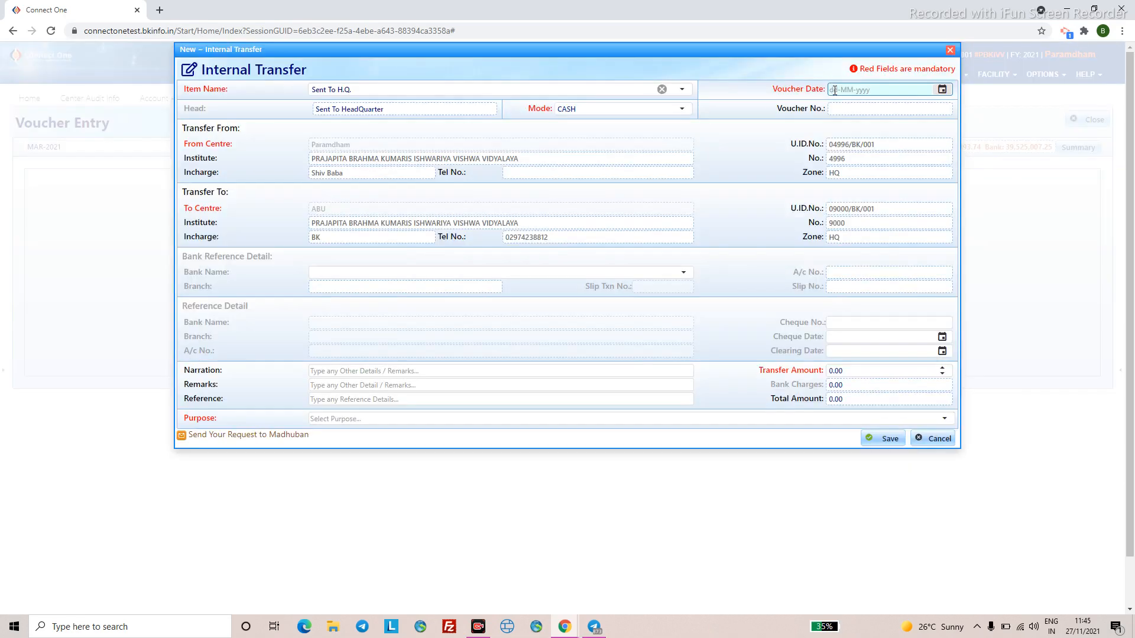
pyautogui.click(835, 90)
pyautogui.write('04-03-2021')
# - Switch the transfer mode to CHEQUE from STATE BANK OF INDIA and enter the cheque number and date
pyautogui.click(689, 112)
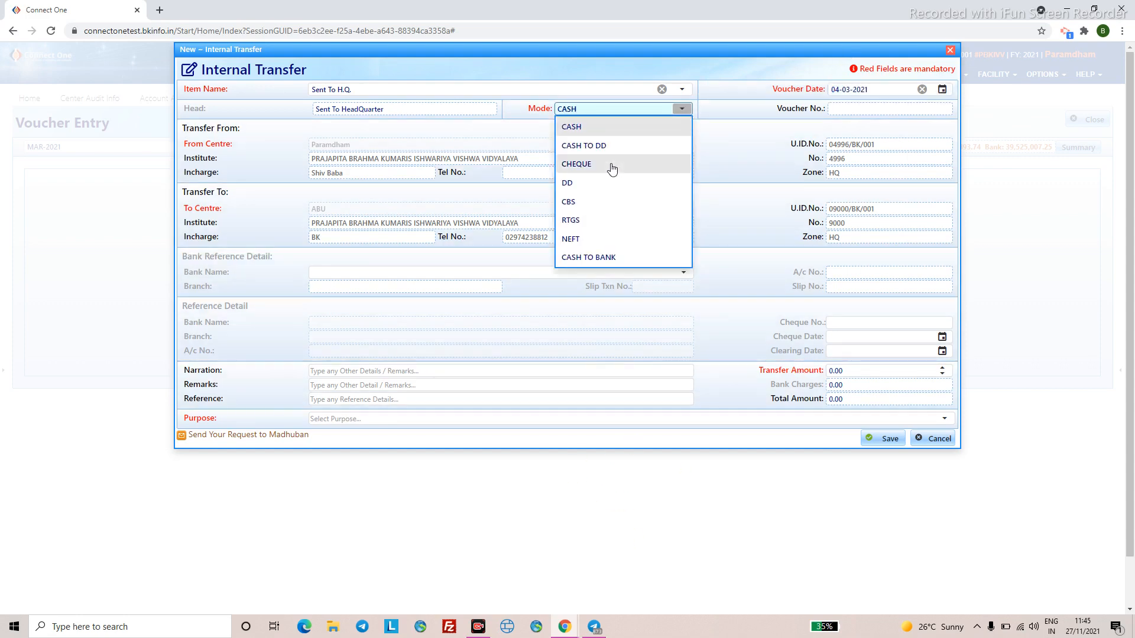
pyautogui.click(612, 170)
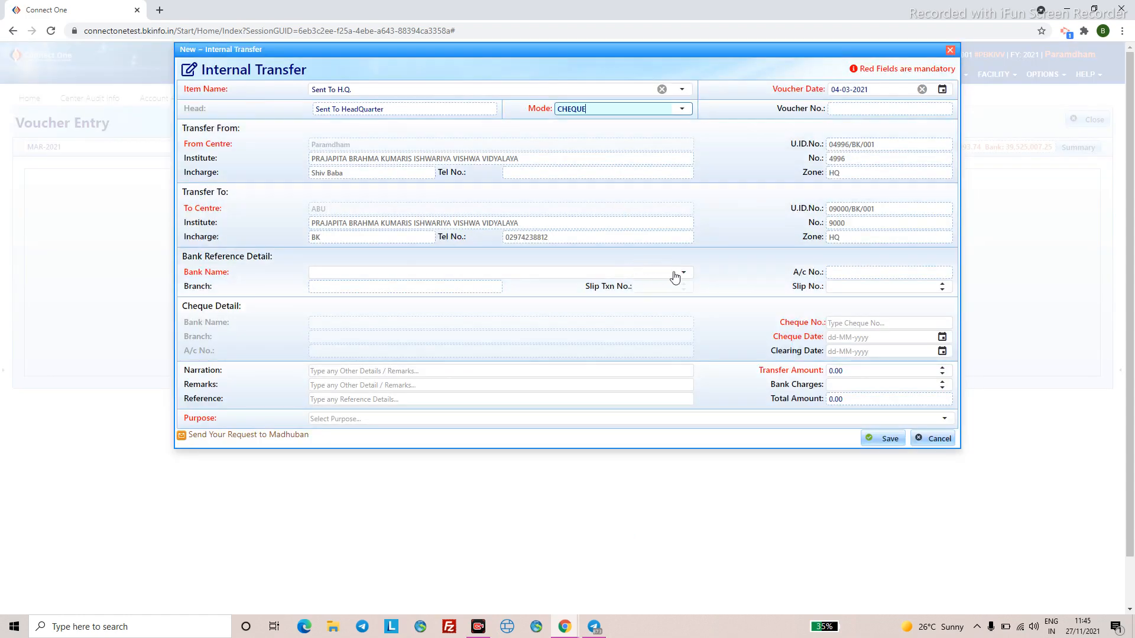
pyautogui.click(686, 273)
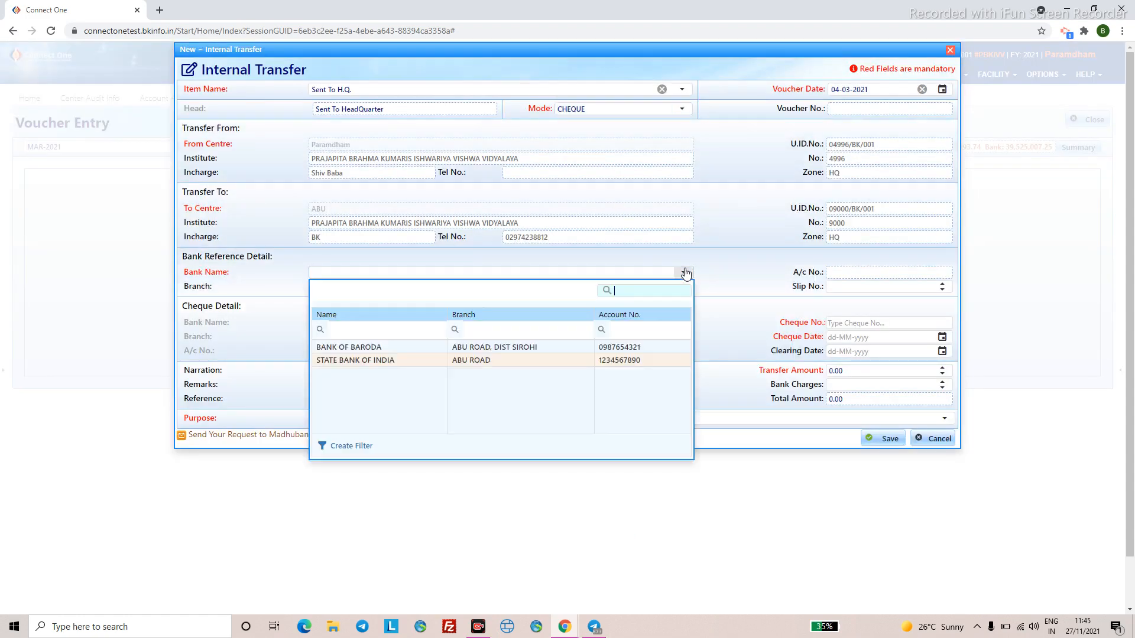
pyautogui.click(402, 358)
pyautogui.click(850, 321)
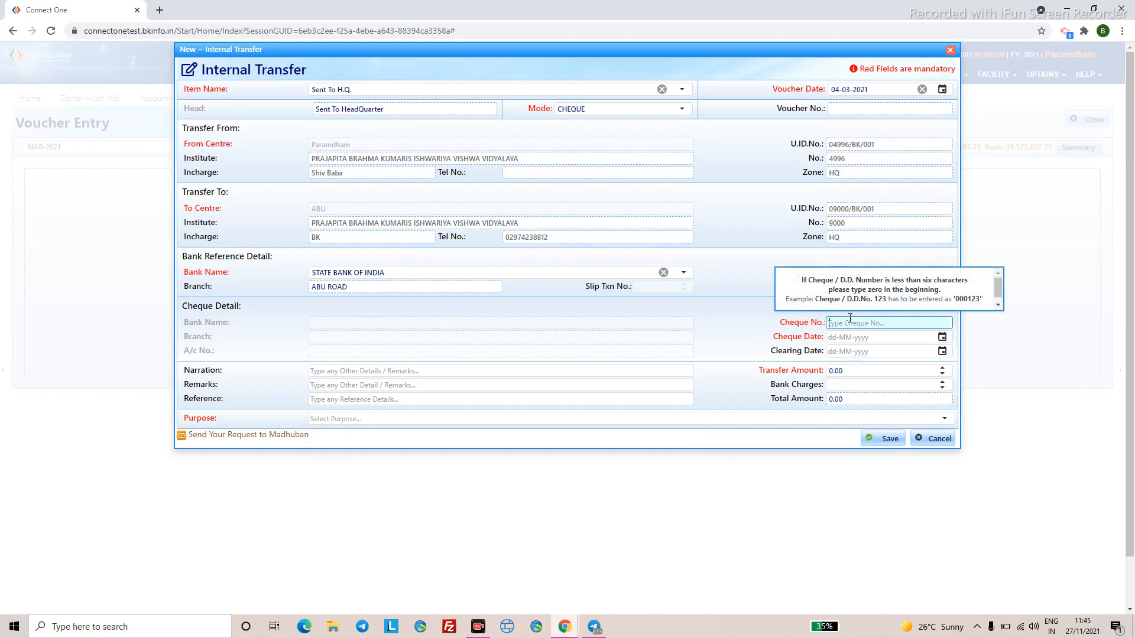
pyautogui.write('232325')
pyautogui.click(836, 337)
pyautogui.write('04-03-2024')
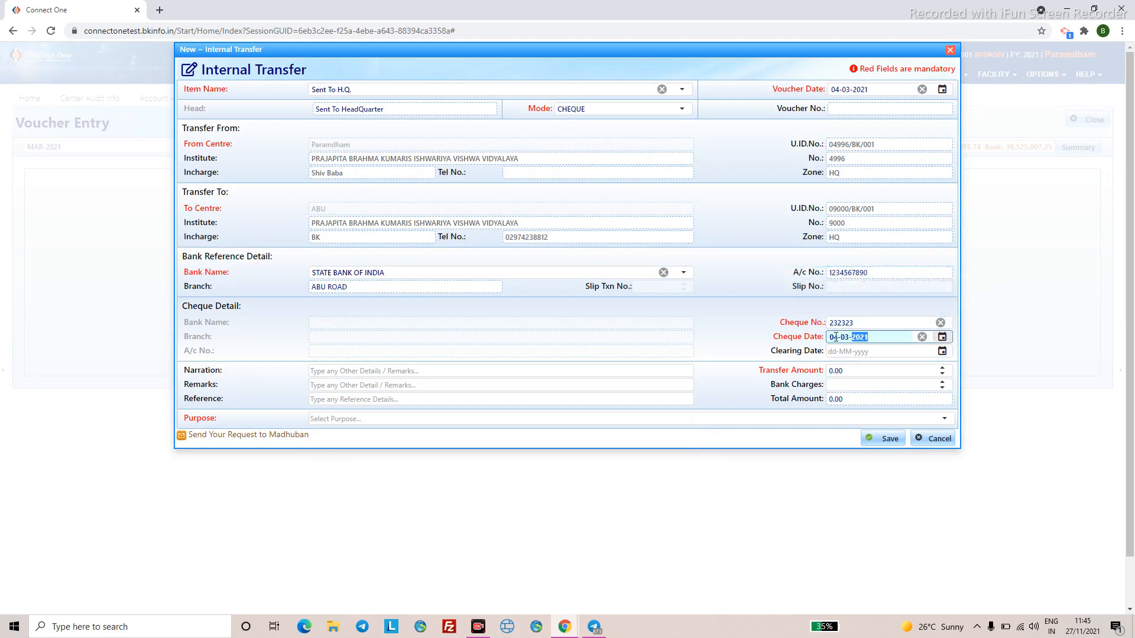
pyautogui.write('12021')
# - Enter a 900 transfer amount with purpose General and save the internal transfer
pyautogui.click(852, 370)
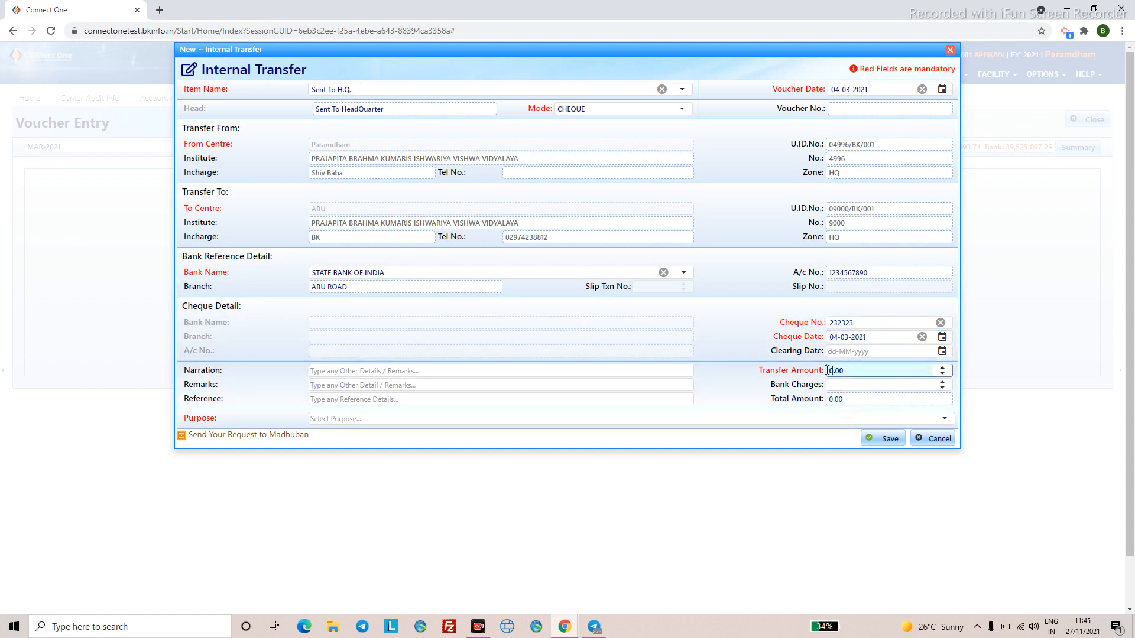
pyautogui.write('900')
pyautogui.click(429, 421)
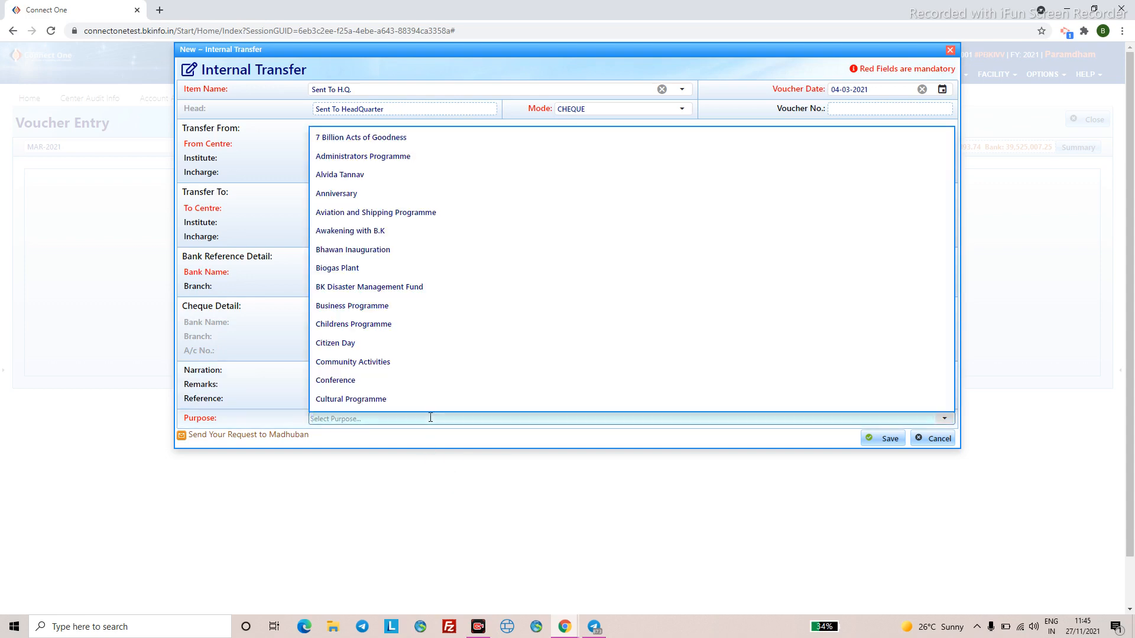
pyautogui.write('ge')
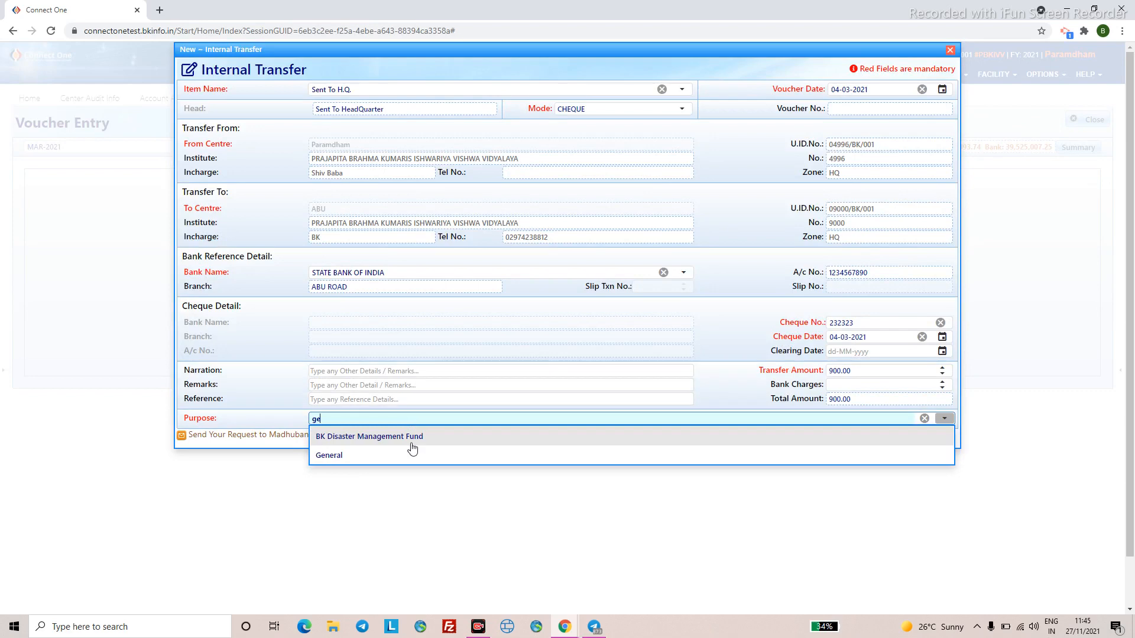
pyautogui.click(406, 456)
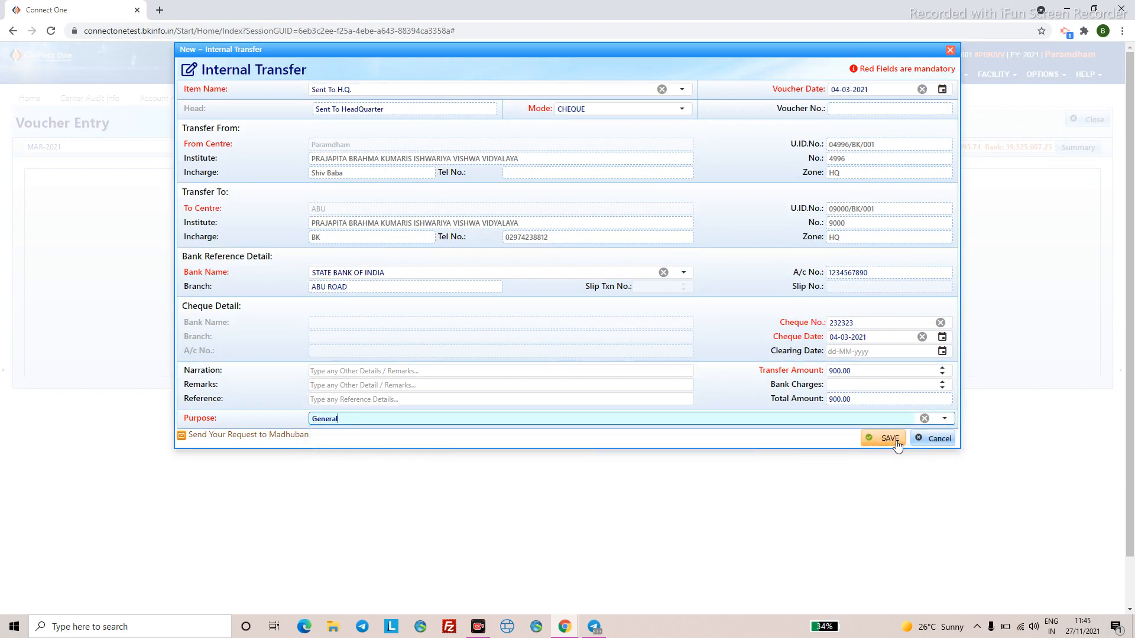
pyautogui.click(943, 421)
pyautogui.scroll(-4, 627, 331)
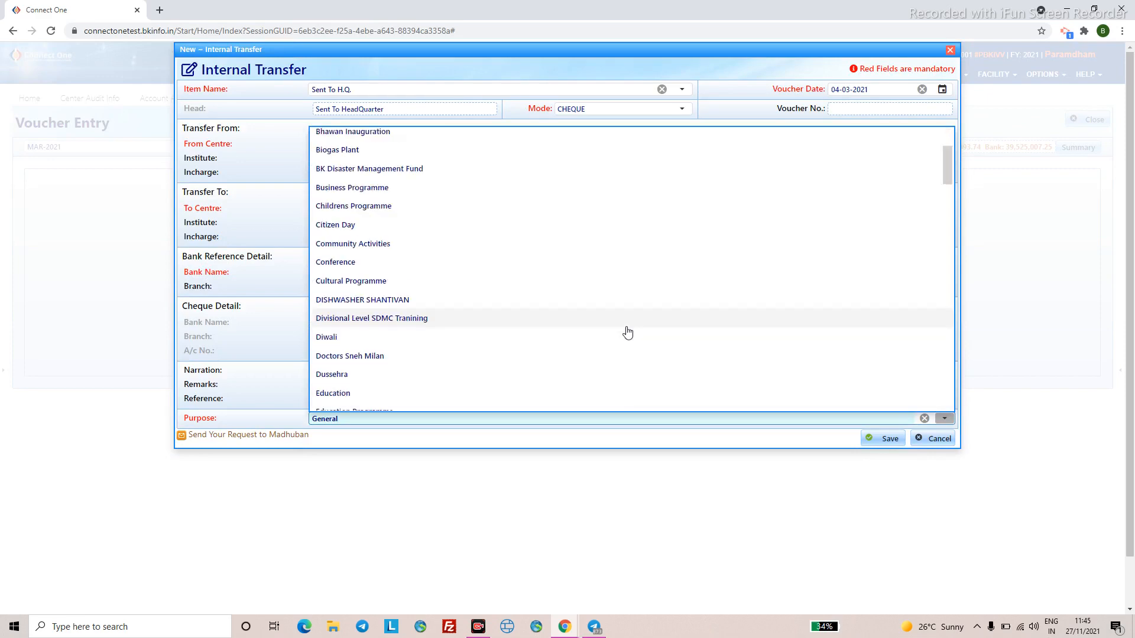
pyautogui.scroll(-6, 625, 334)
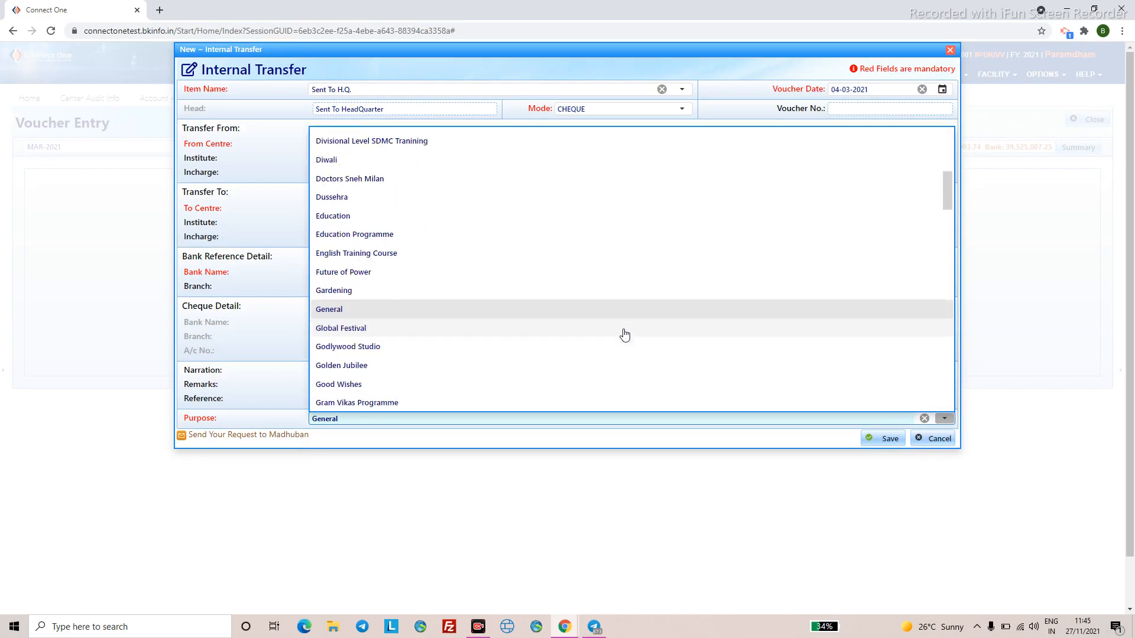
pyautogui.scroll(-12, 620, 340)
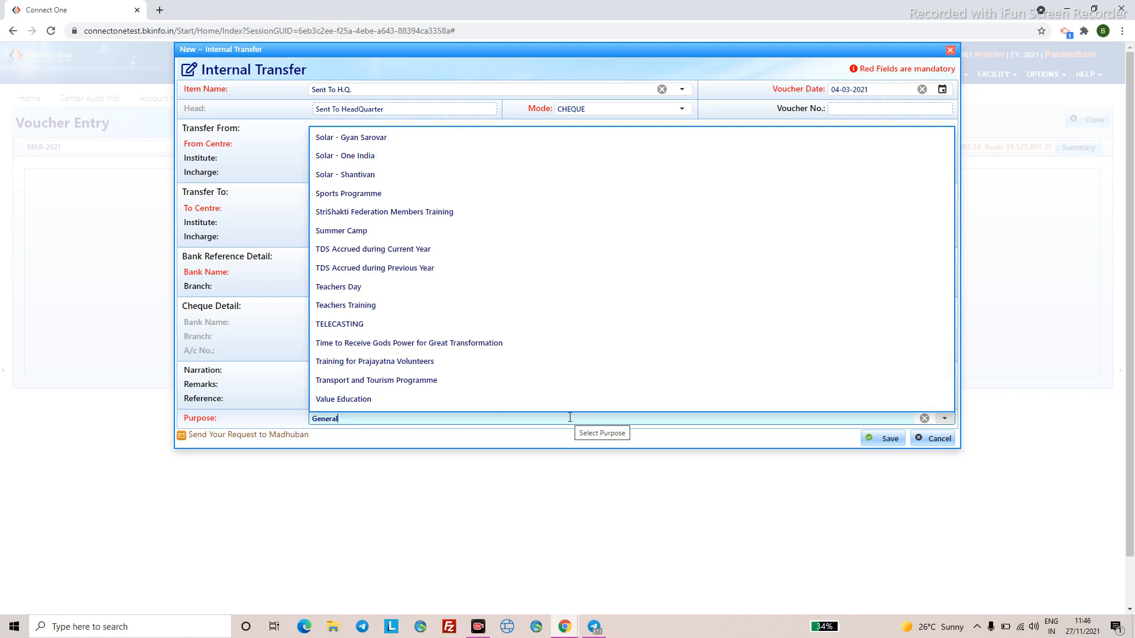
pyautogui.press('Return')
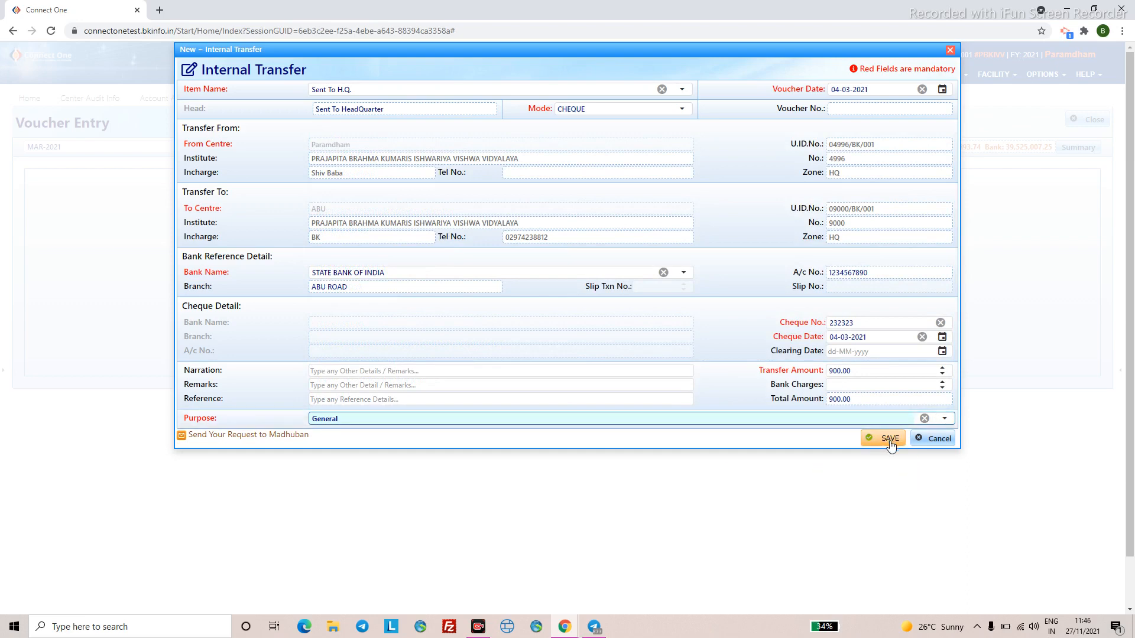
pyautogui.click(889, 439)
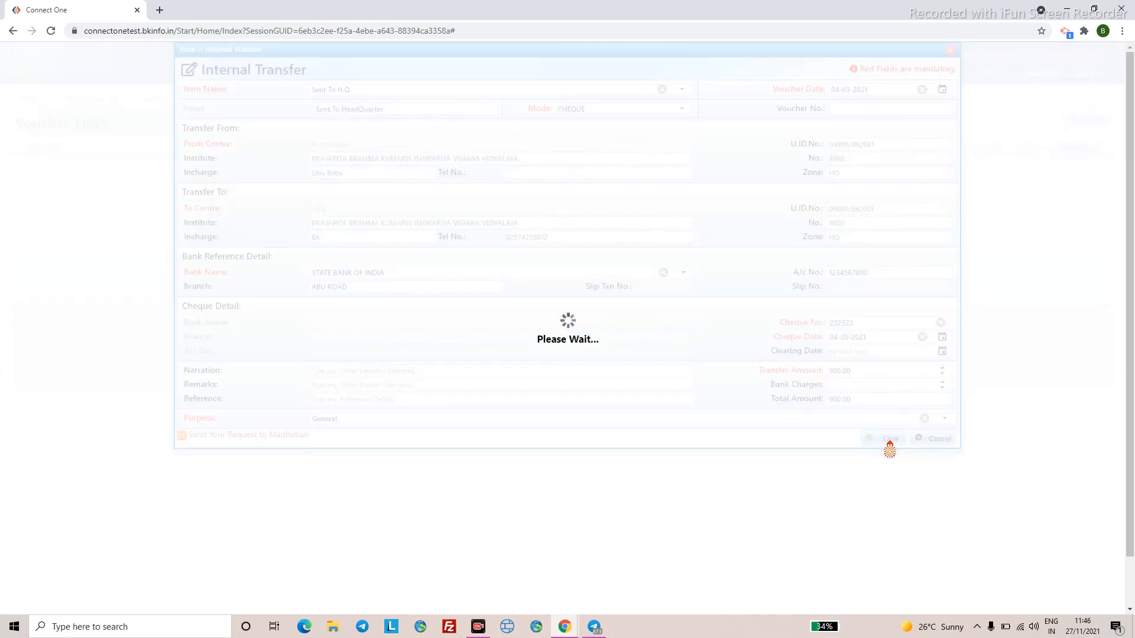
pyautogui.click(561, 348)
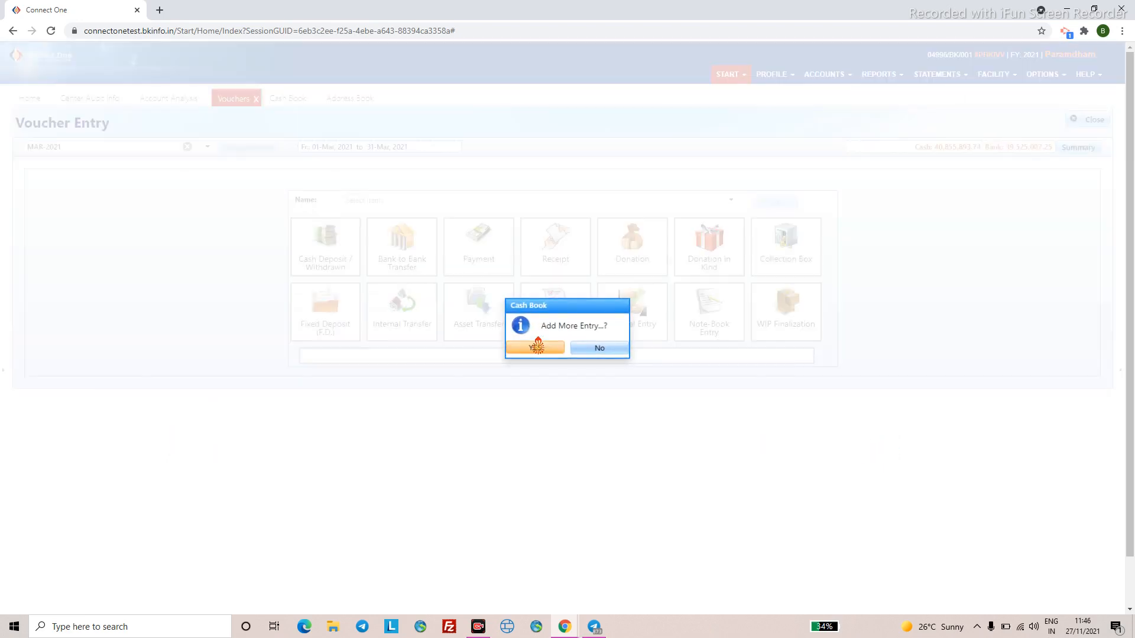
# - Decline further entries and begin a new internal transfer with item Transfer To Centre / Zone
pyautogui.click(587, 348)
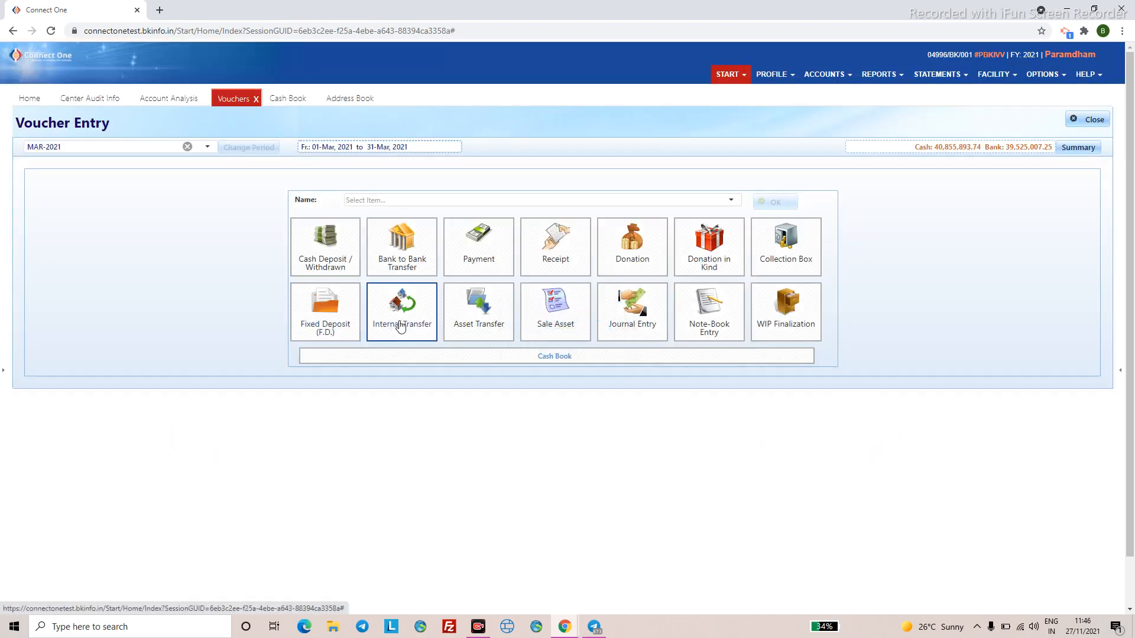
pyautogui.click(399, 325)
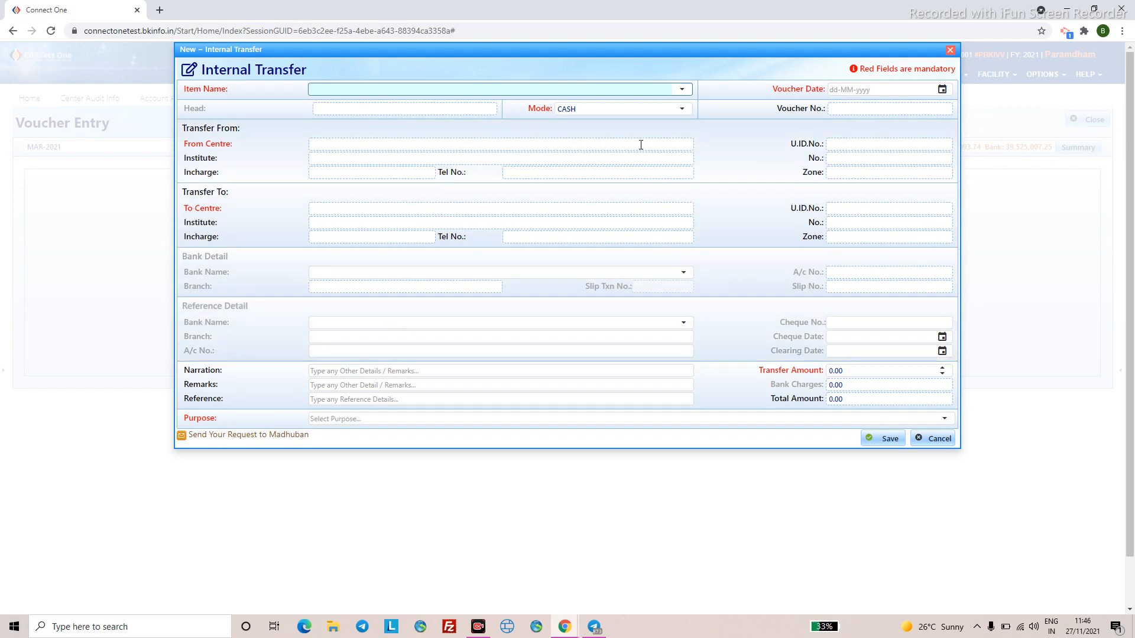
pyautogui.click(679, 92)
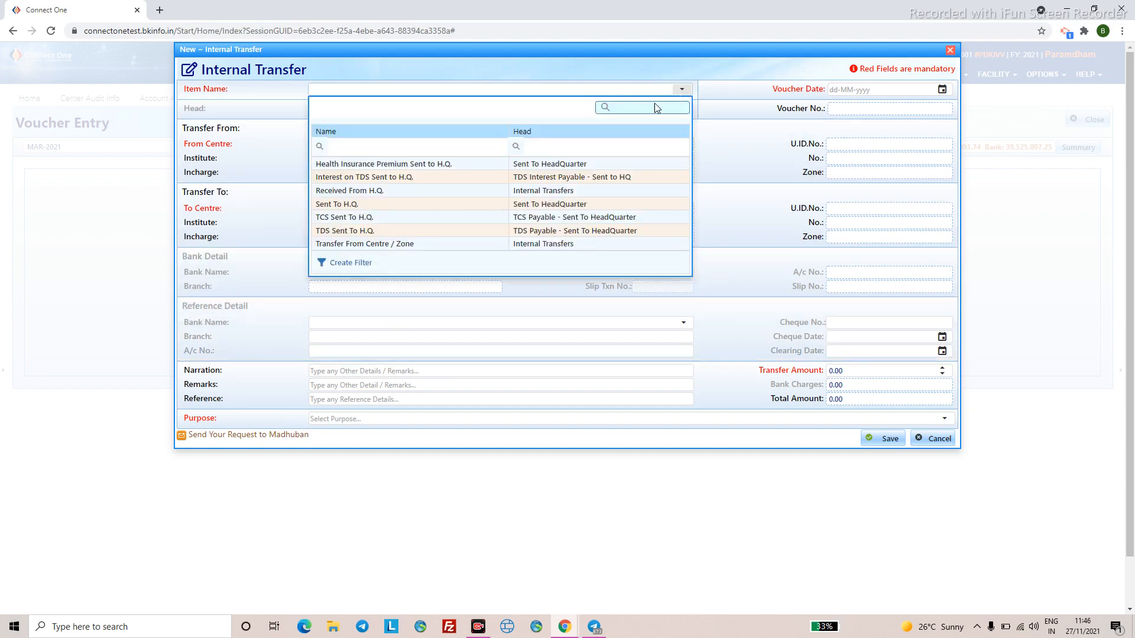
pyautogui.write('transfer')
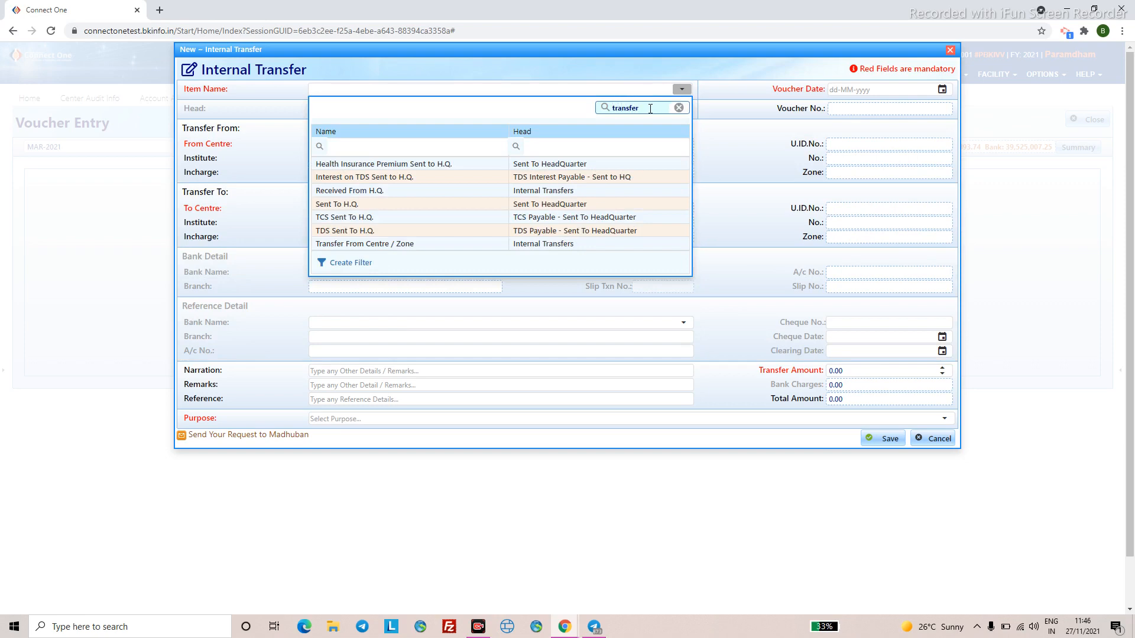
pyautogui.click(402, 190)
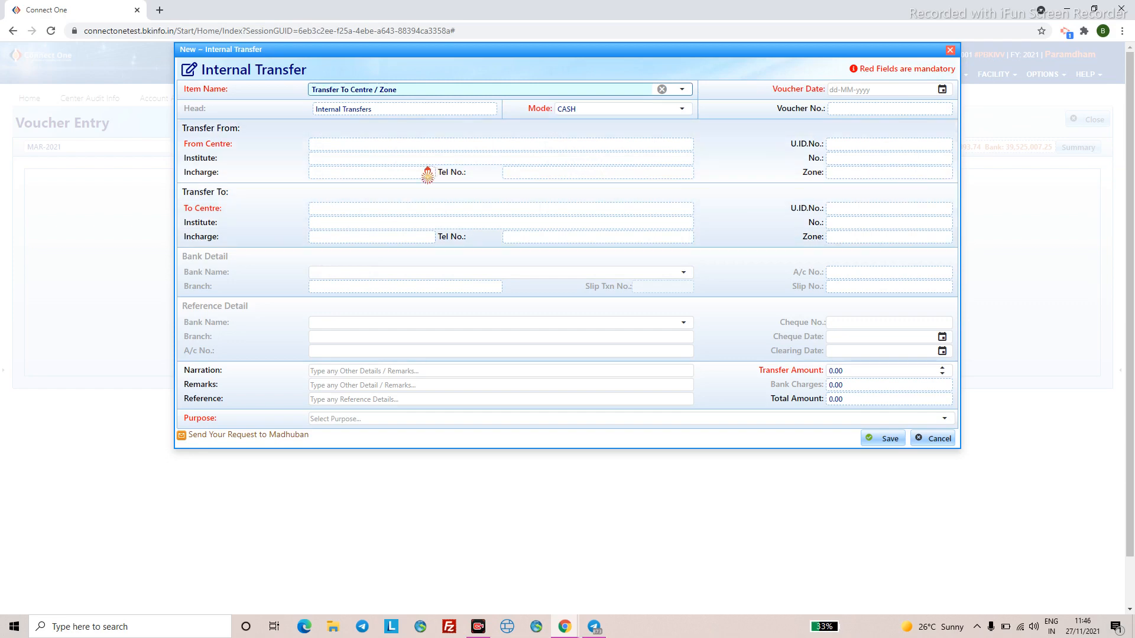
pyautogui.click(840, 92)
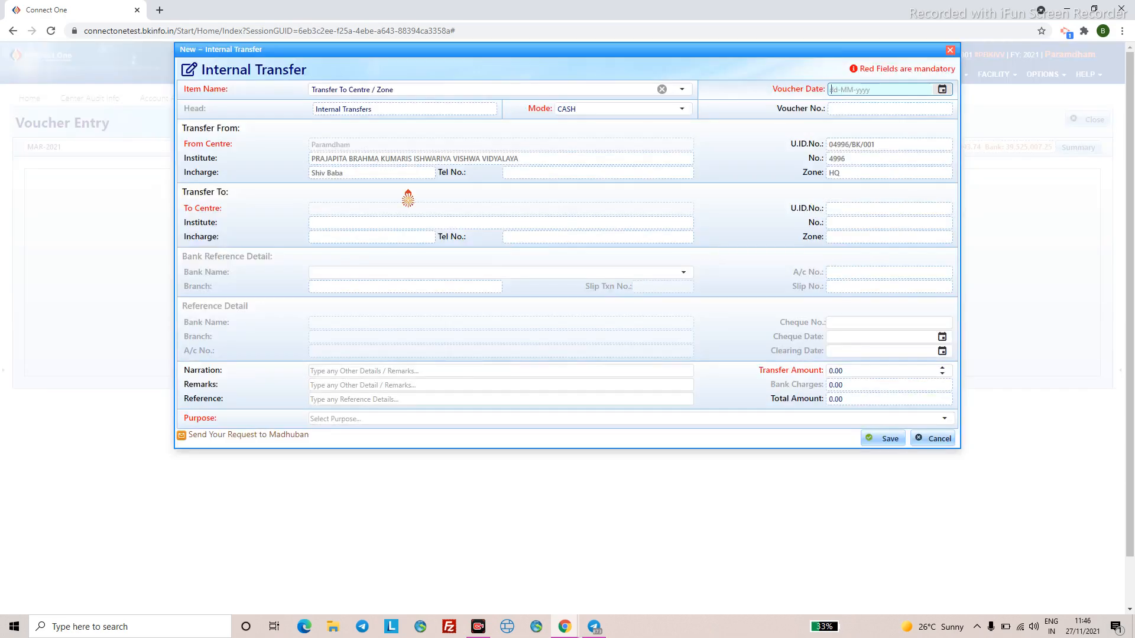
# - Send the transfer to AHMEDABAD INDIA COLONY with a transfer amount of 9000
pyautogui.click(347, 208)
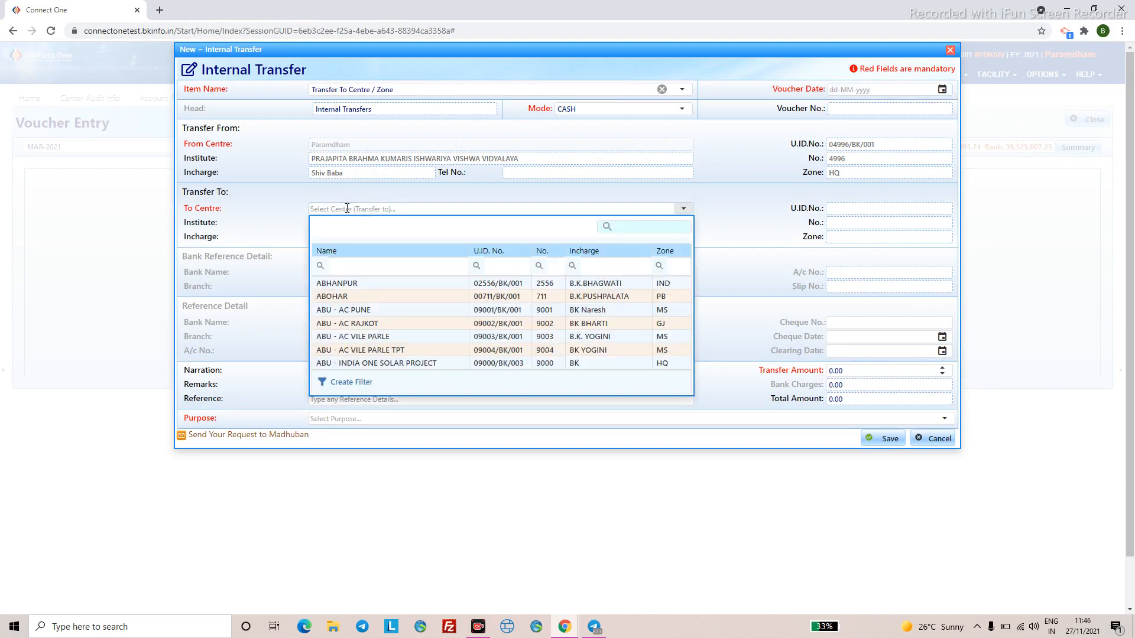
pyautogui.write('madh')
pyautogui.press('BackSpace')
pyautogui.press('BackSpace')
pyautogui.press('BackSpace')
pyautogui.press('BackSpace')
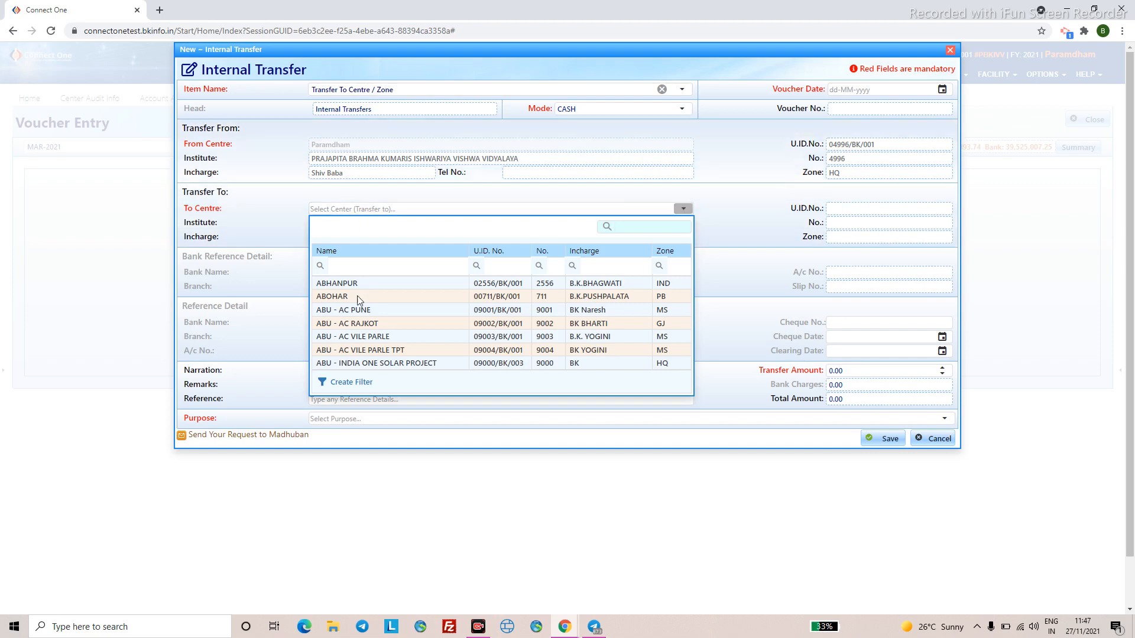
pyautogui.scroll(-3, 401, 334)
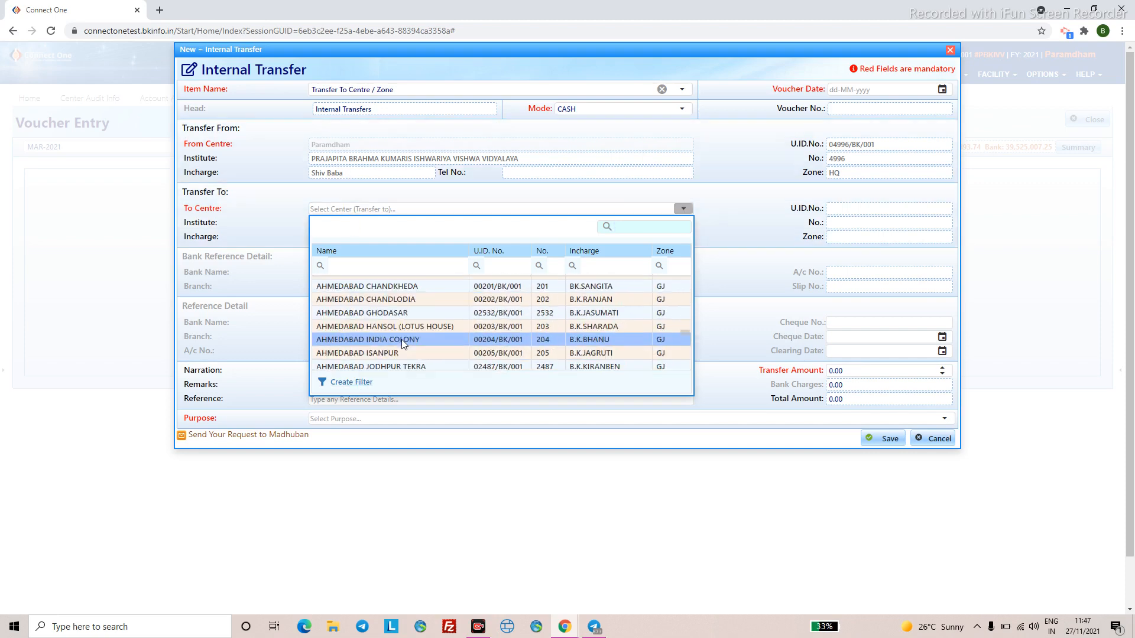
pyautogui.click(402, 340)
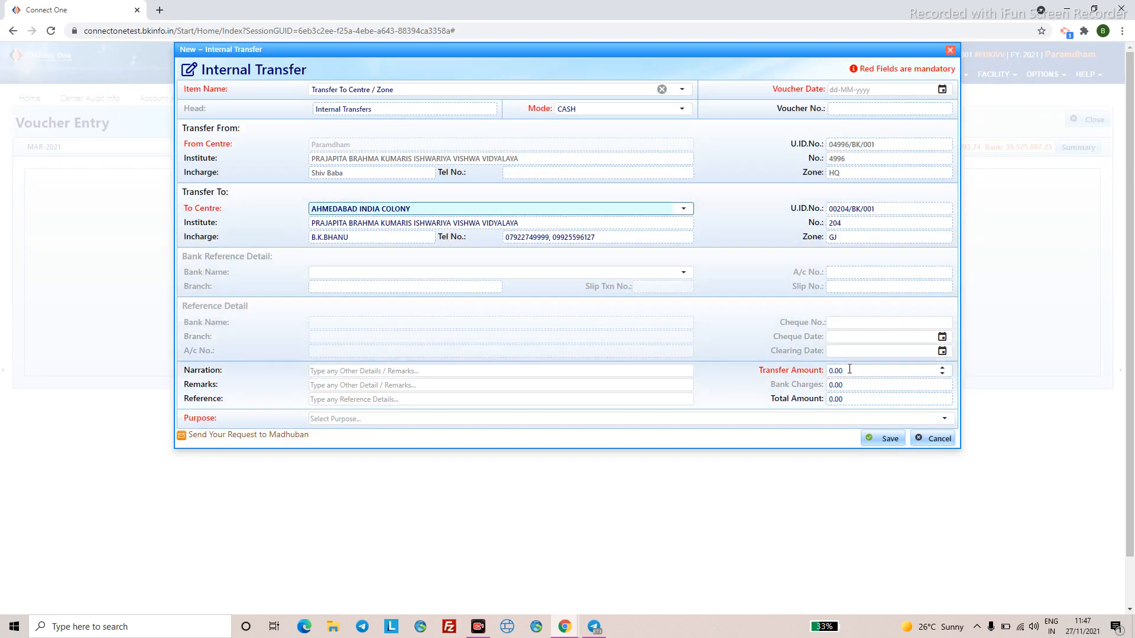
pyautogui.click(807, 371)
pyautogui.write('900')
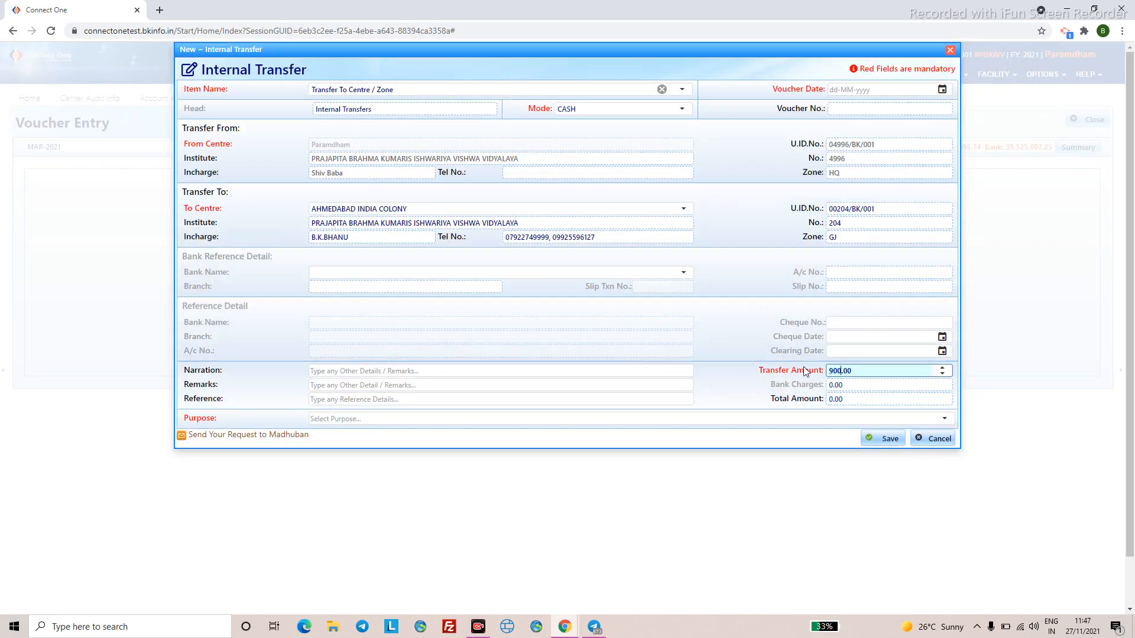
pyautogui.write('0')
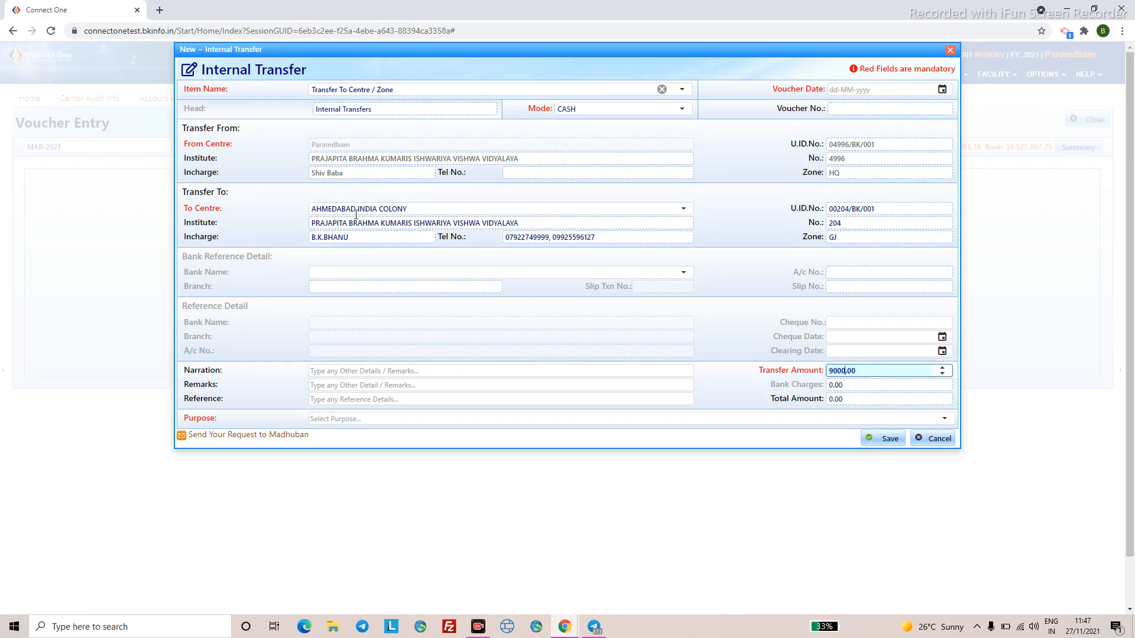
pyautogui.click(368, 201)
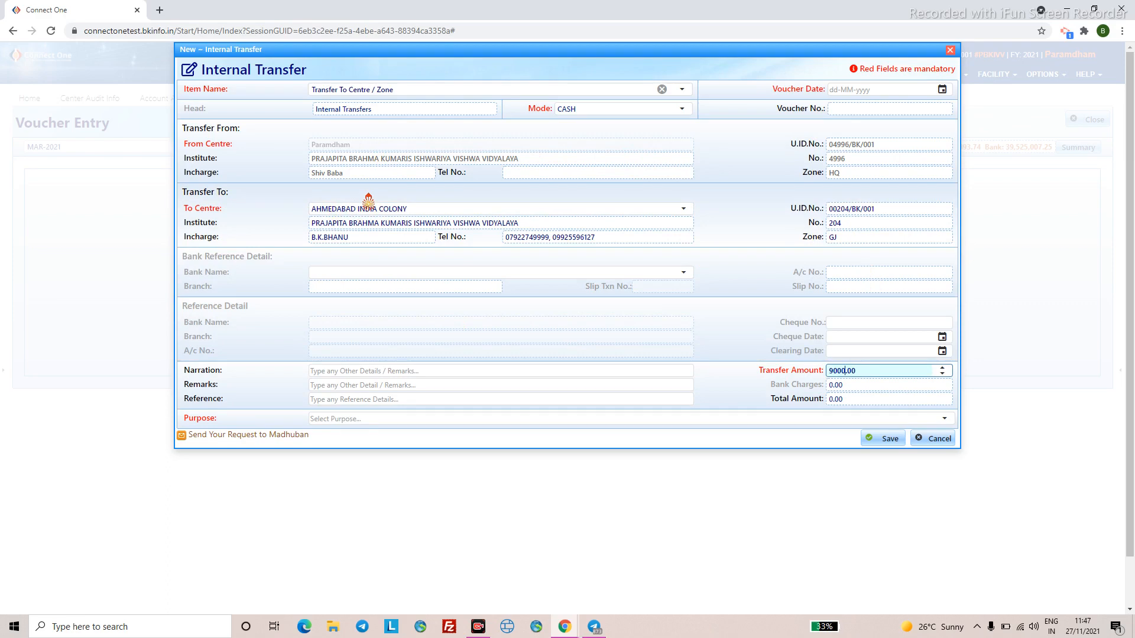
# - Set purpose General and voucher date 05-03-2021, then save the transfer
pyautogui.click(352, 419)
pyautogui.write('ge')
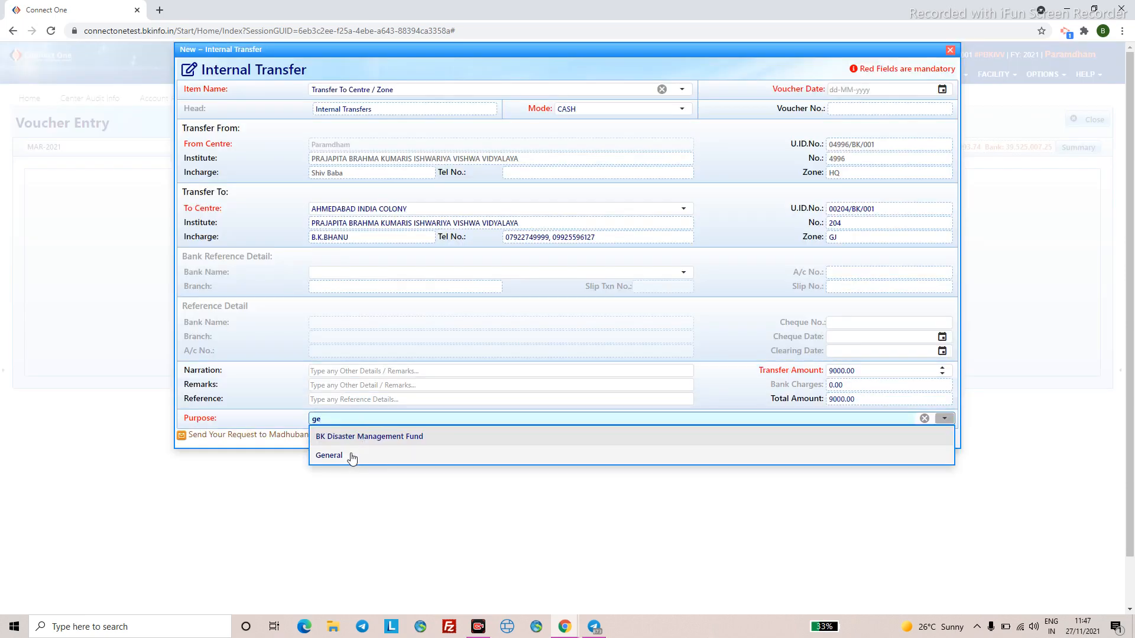
pyautogui.click(352, 456)
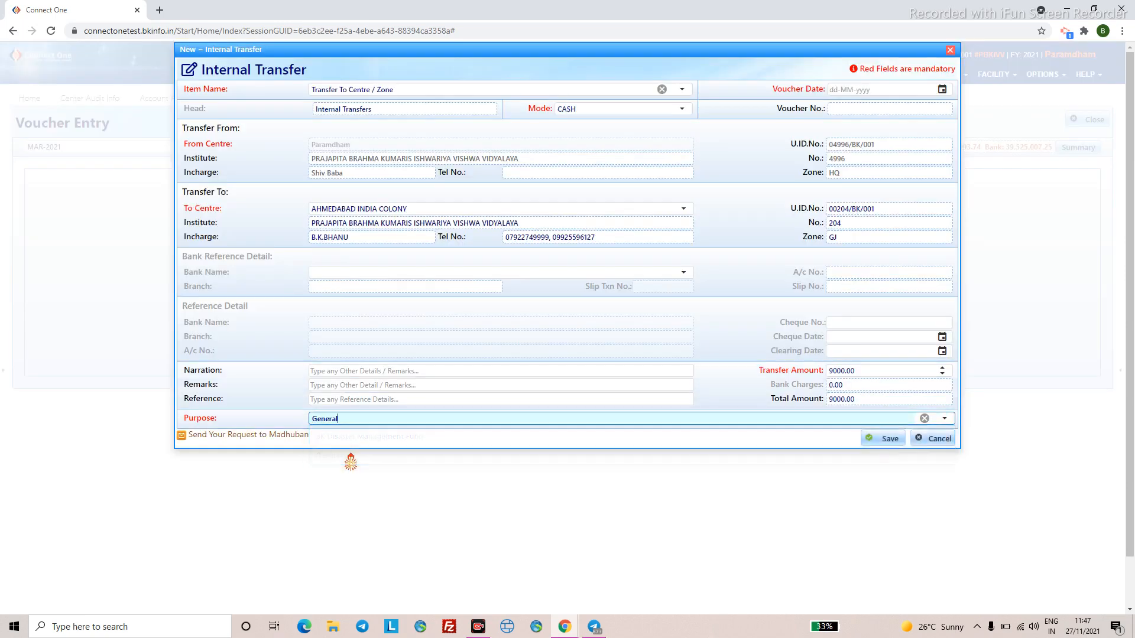
pyautogui.click(883, 439)
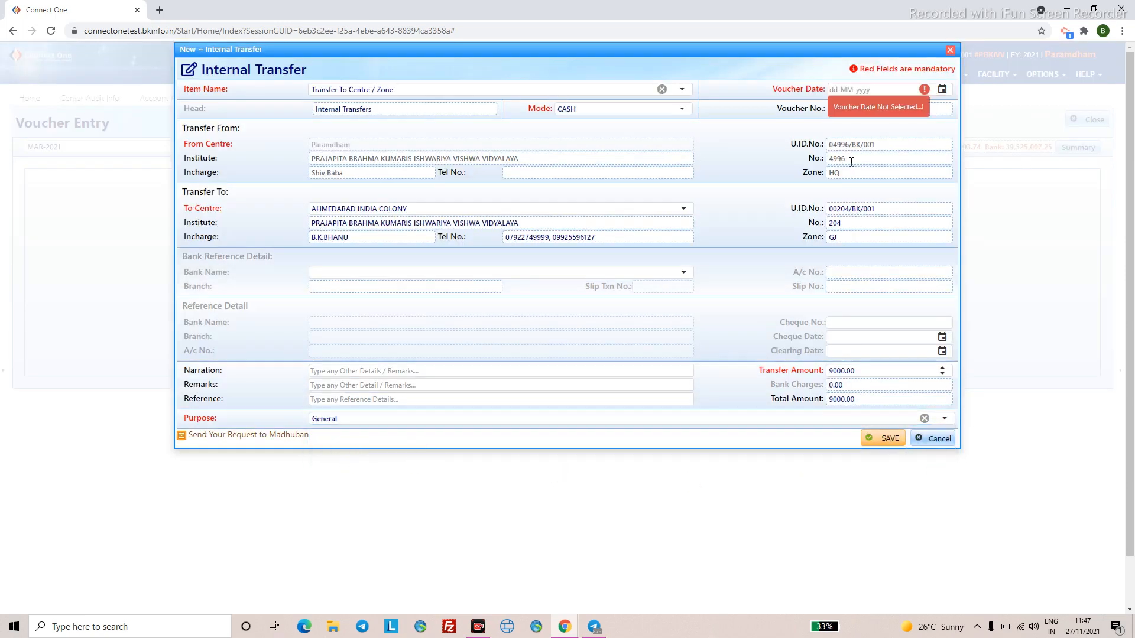
pyautogui.click(834, 88)
pyautogui.write('05-03-')
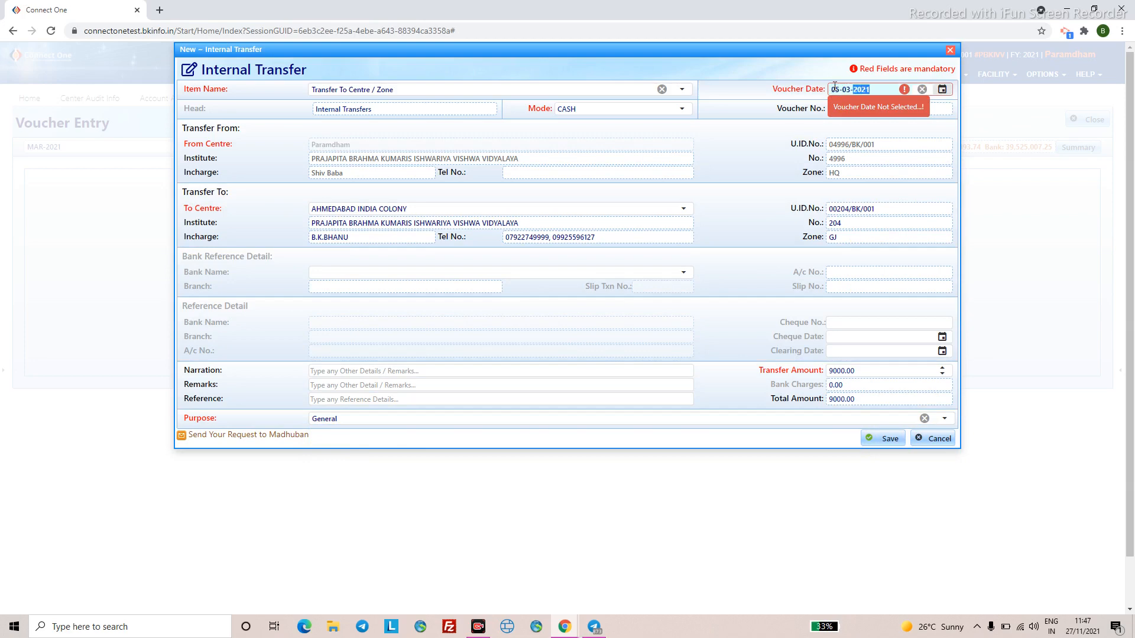
pyautogui.write('2021')
pyautogui.click(888, 439)
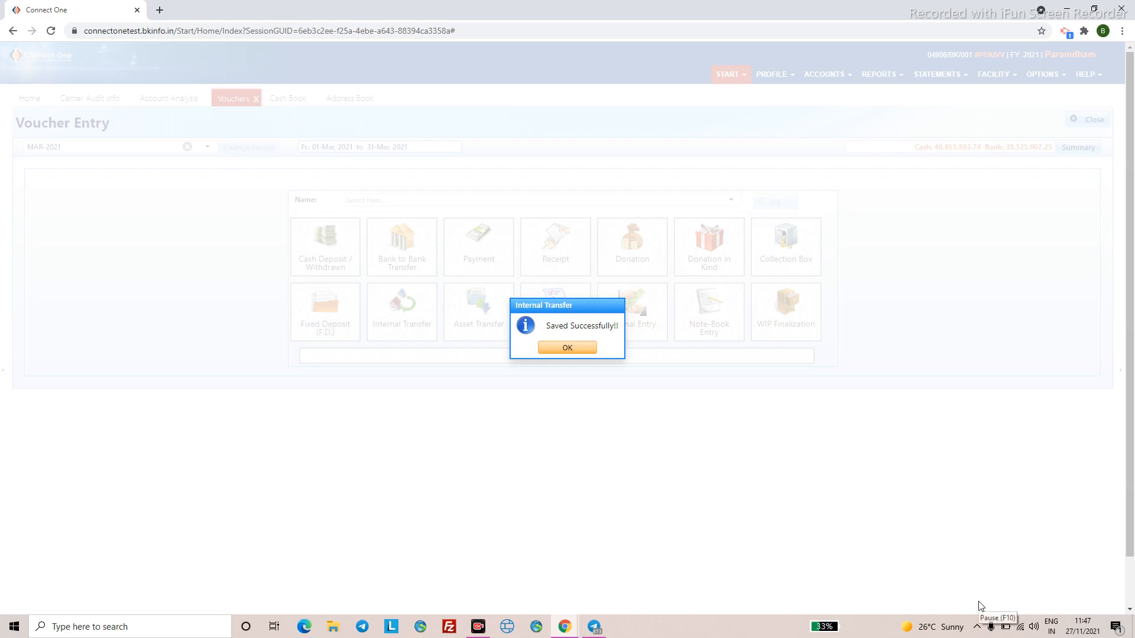
pyautogui.click(551, 351)
# - Refresh the Cash Book list and review the Sale Of Asset and Sent To H.Q. voucher rows
pyautogui.press('Escape')
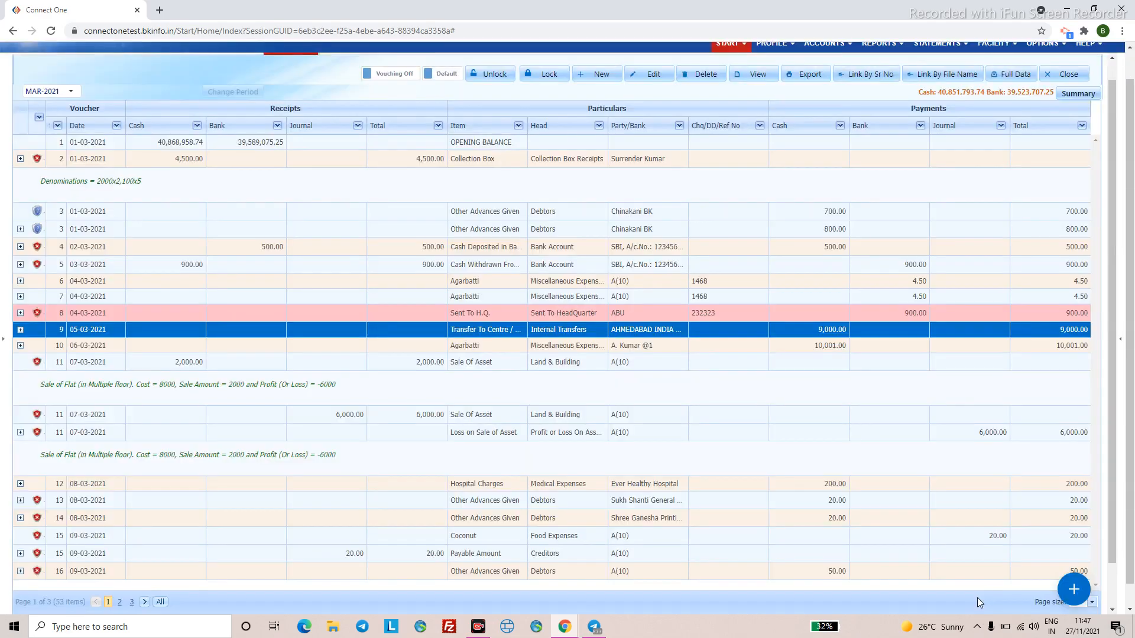
pyautogui.rightClick(352, 302)
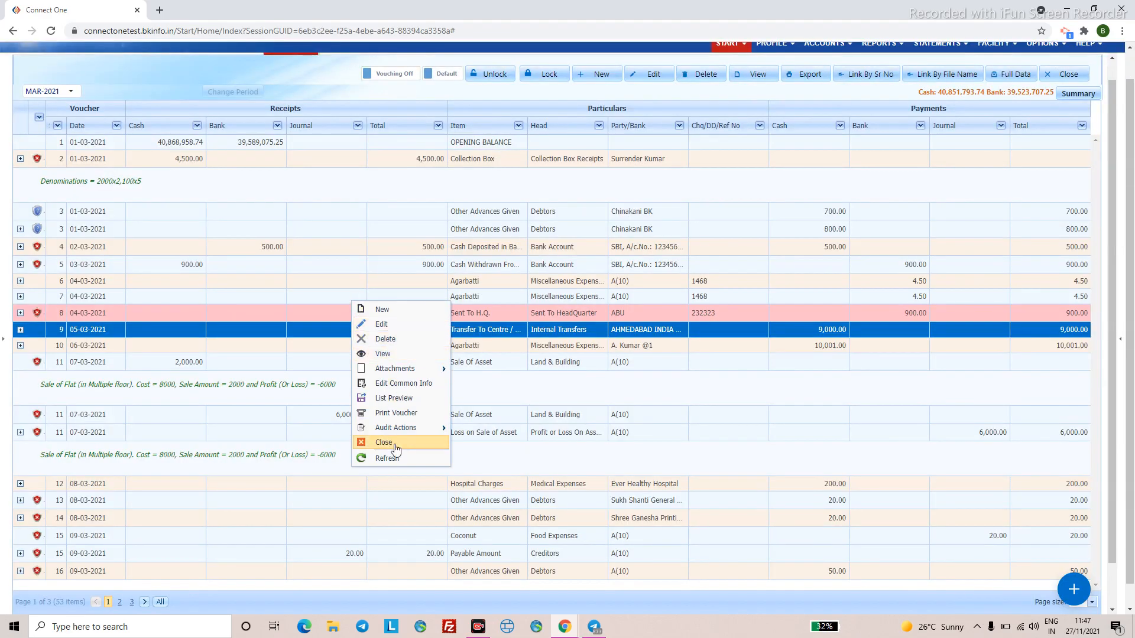
pyautogui.click(387, 459)
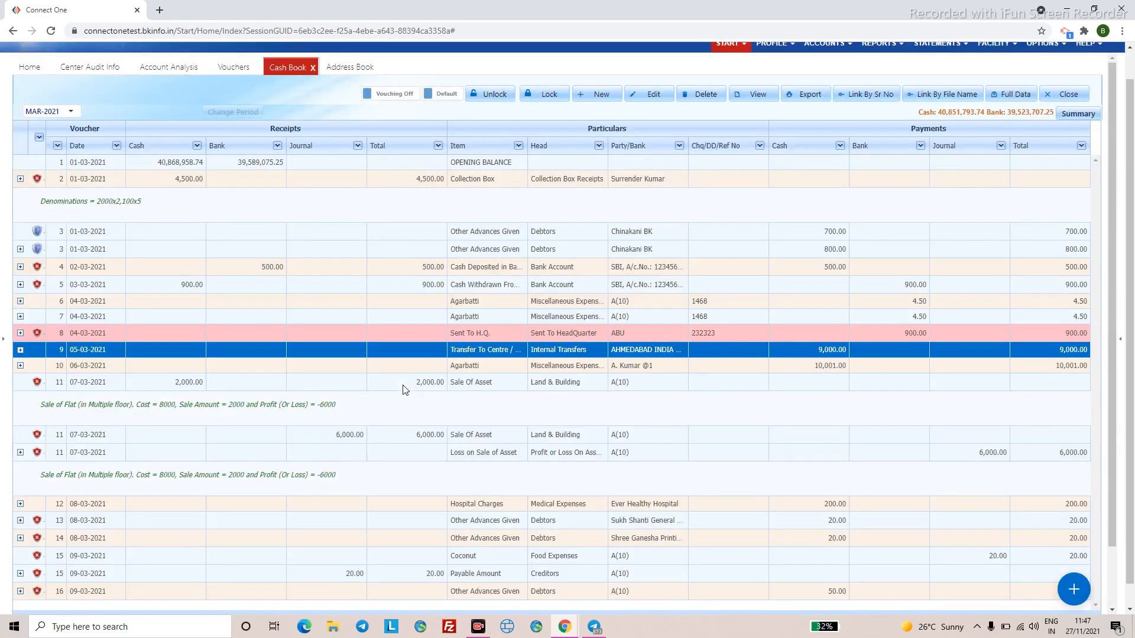
pyautogui.click(404, 385)
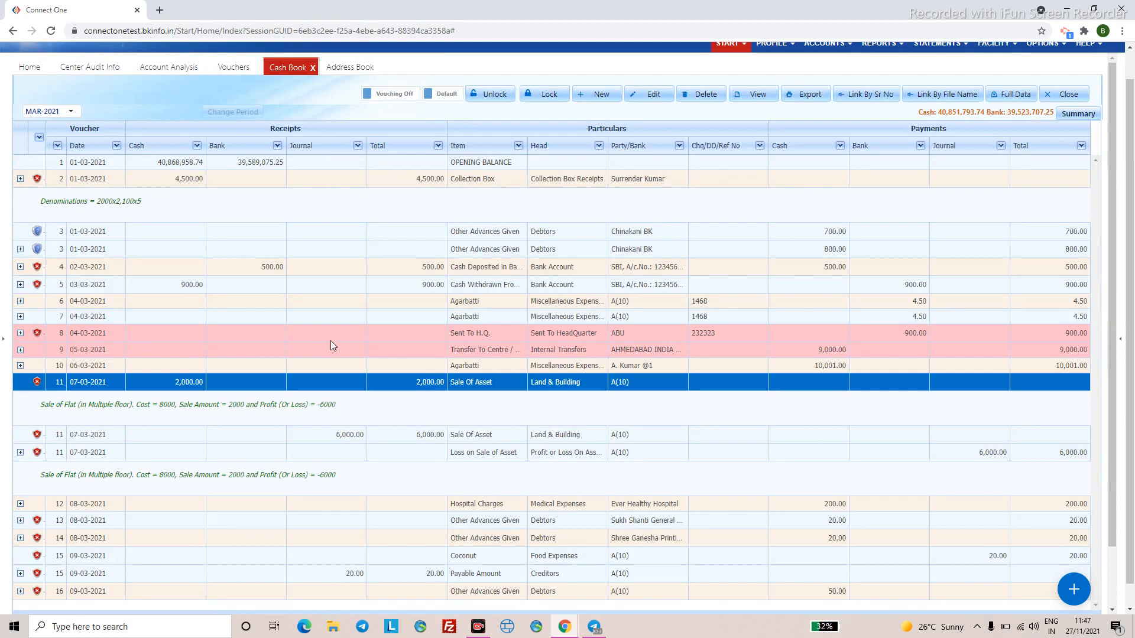
pyautogui.click(470, 335)
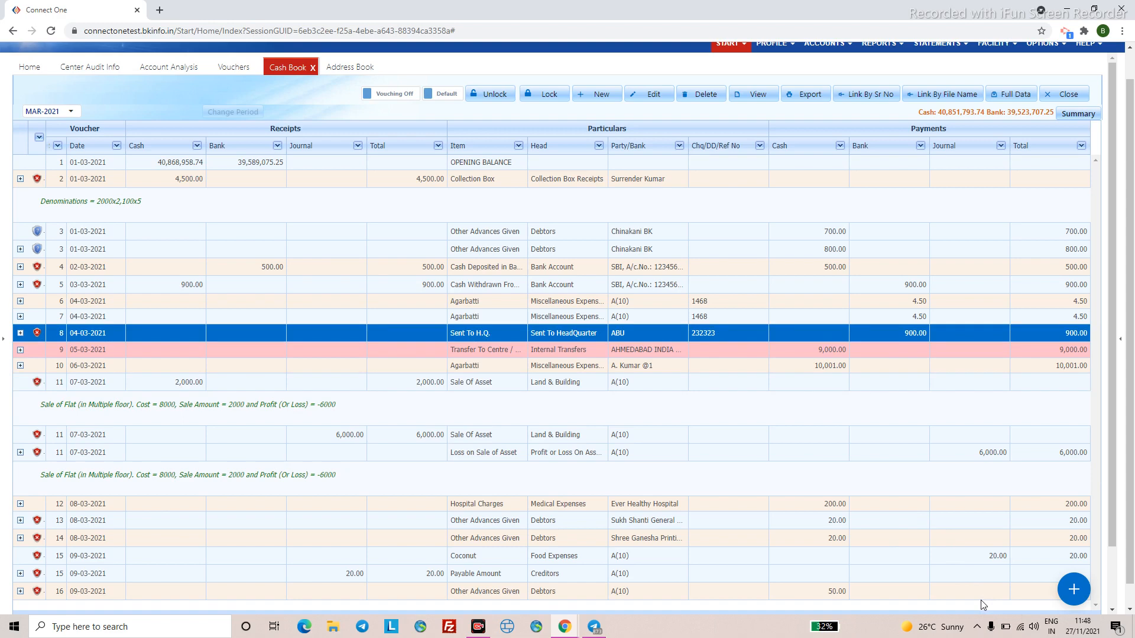
pyautogui.click(431, 384)
pyautogui.click(473, 336)
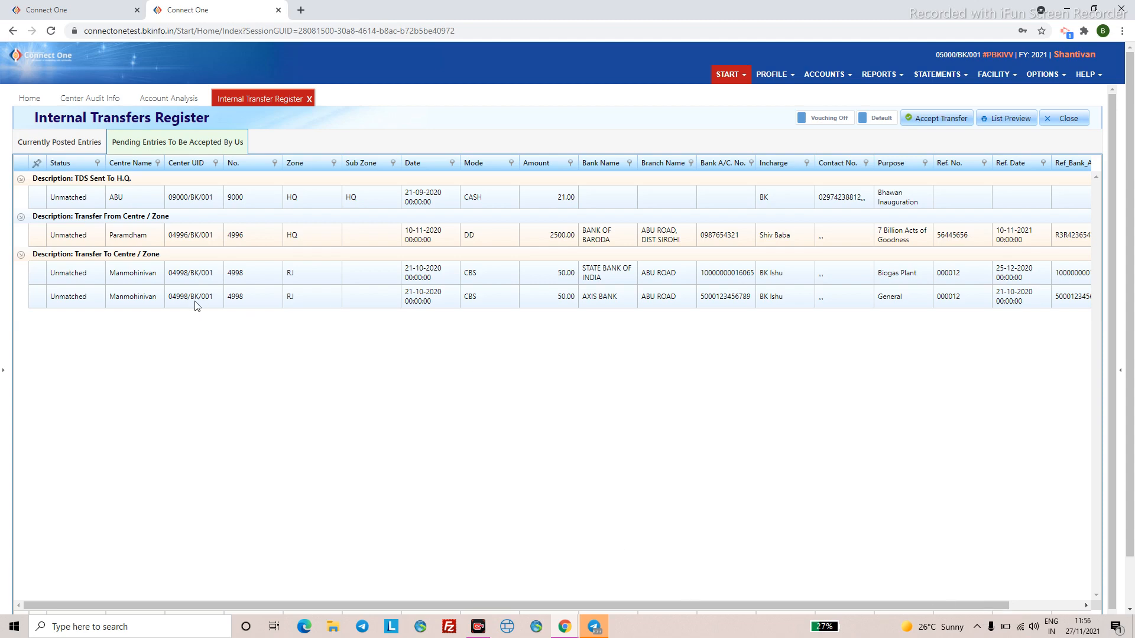
pyautogui.click(68, 275)
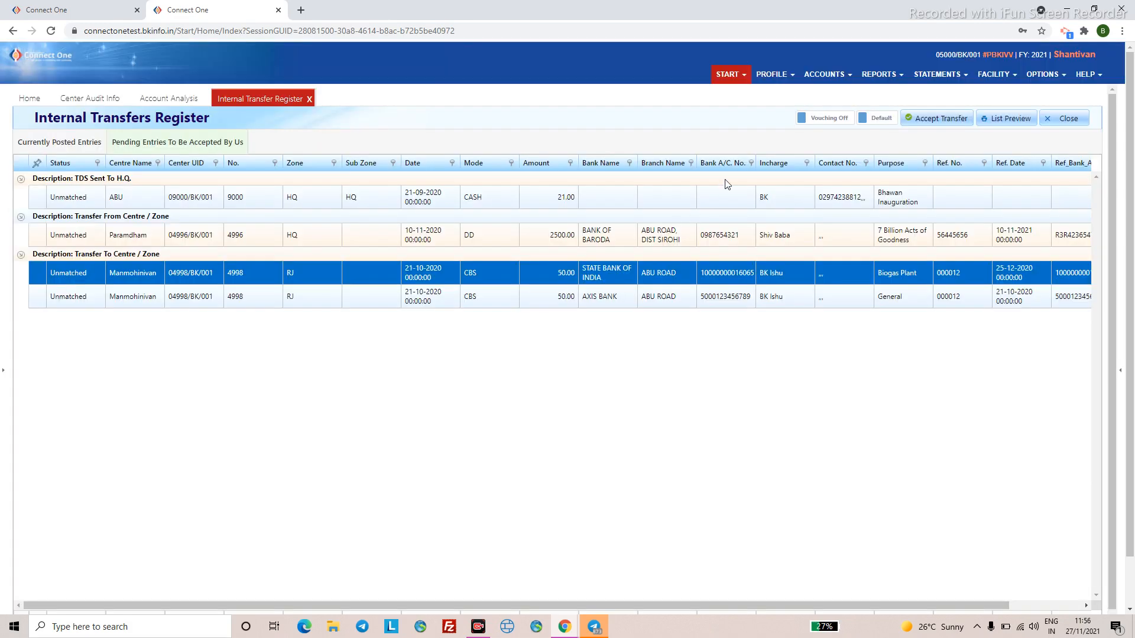
pyautogui.click(911, 121)
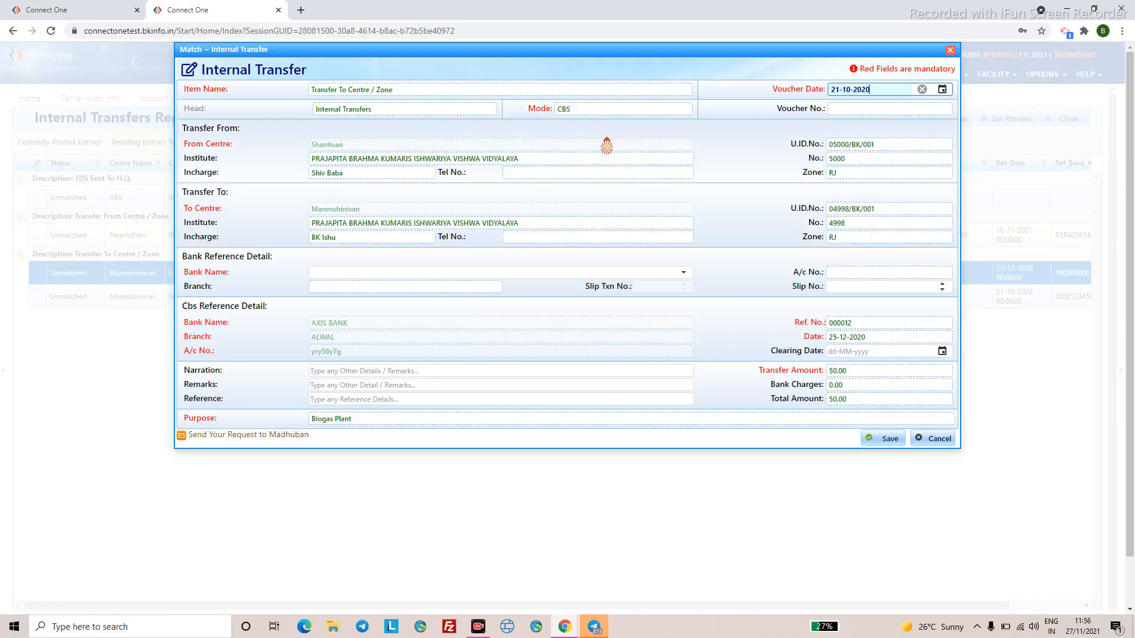
# - Match the 50.00 Manmohinivan transfer to STATE BANK OF INDIA and save it
pyautogui.click(557, 51)
pyautogui.moveTo(556, 51); pyautogui.dragTo(557, 266)
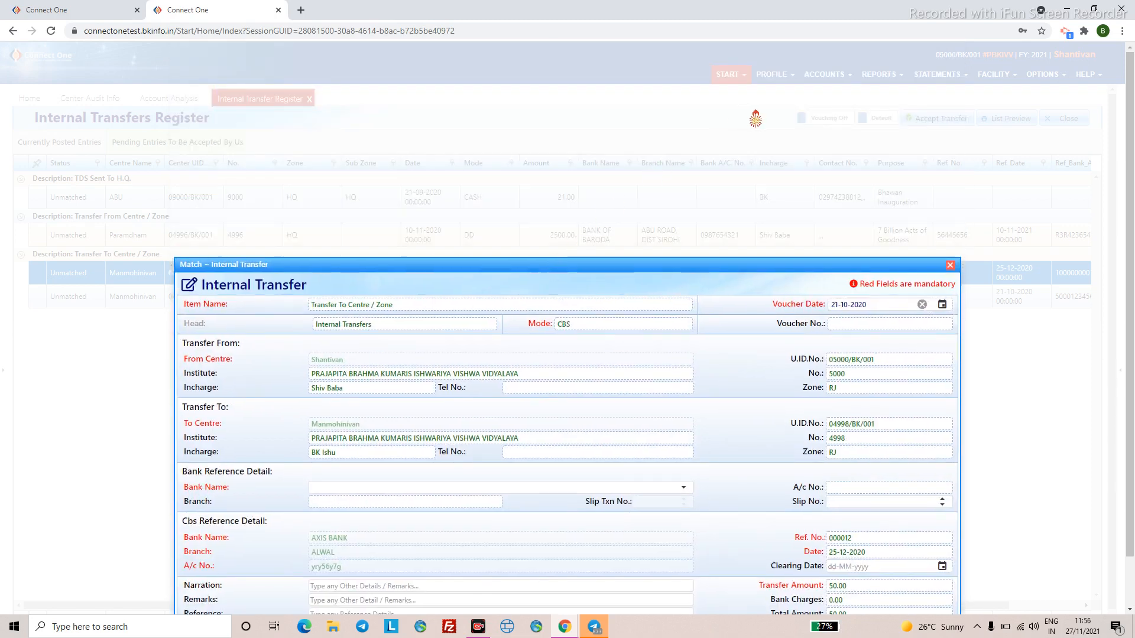
pyautogui.moveTo(621, 264); pyautogui.dragTo(608, 148)
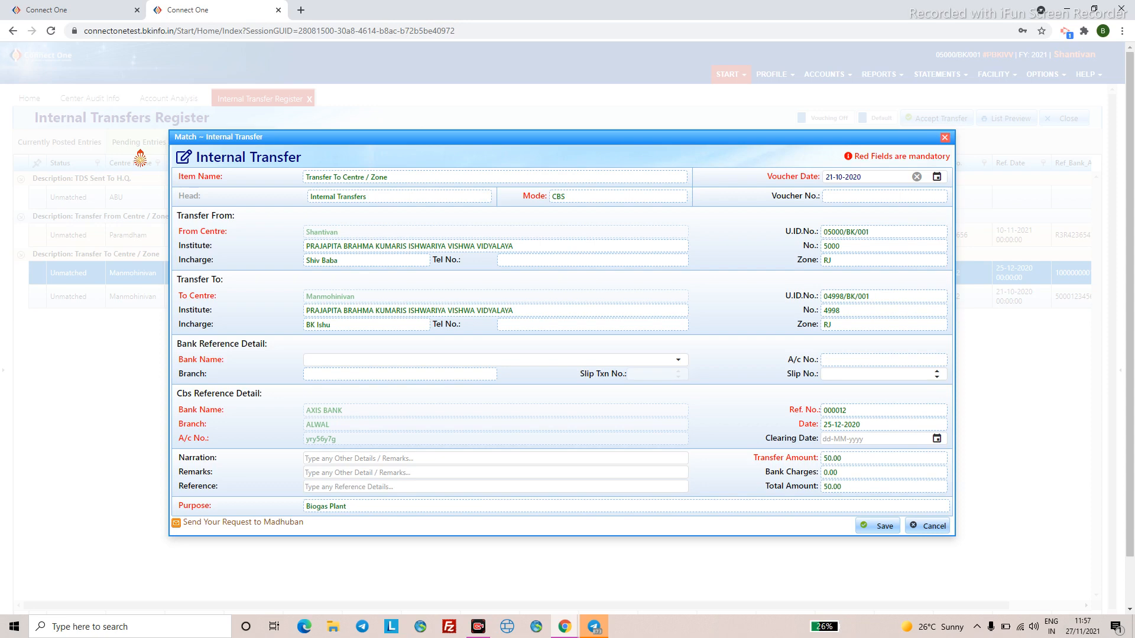
pyautogui.click(877, 529)
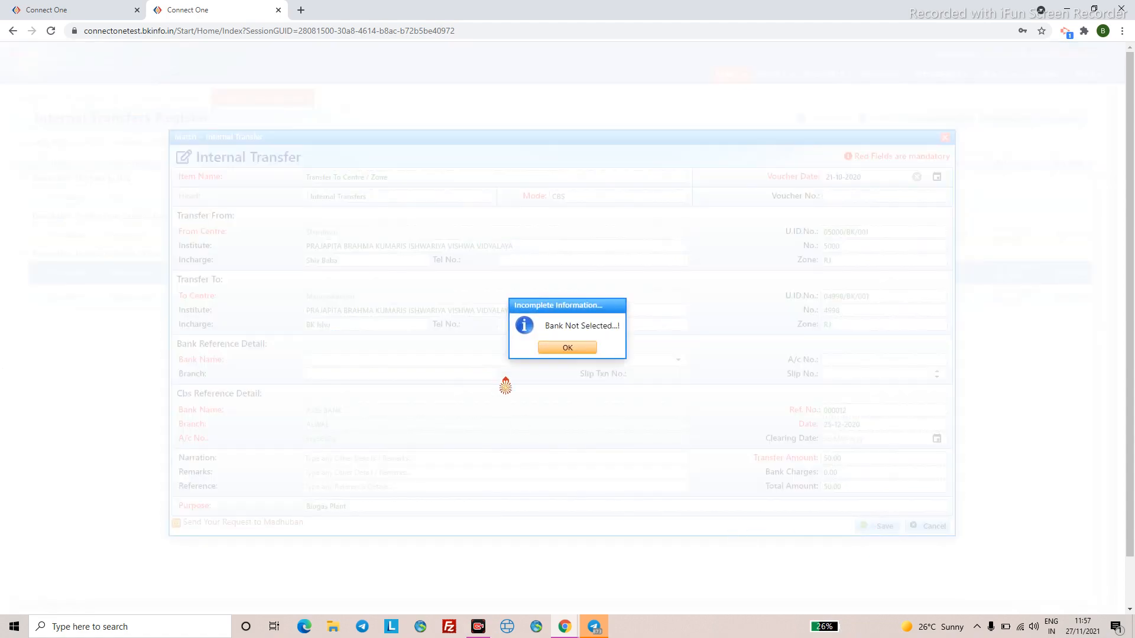
pyautogui.click(566, 348)
pyautogui.click(678, 360)
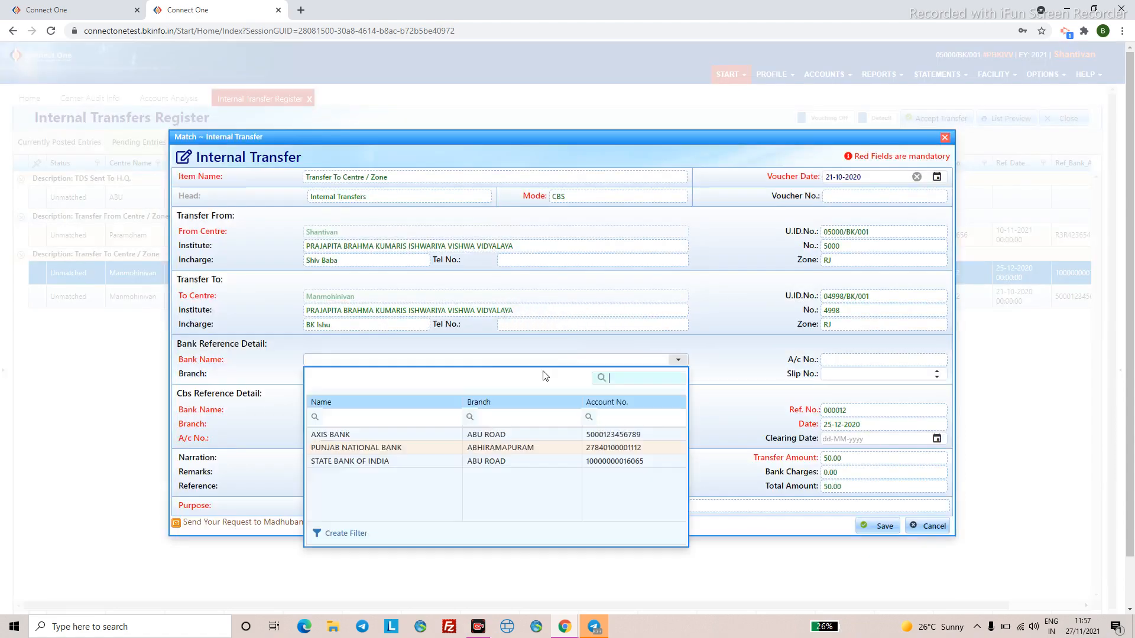
pyautogui.click(409, 461)
pyautogui.click(871, 528)
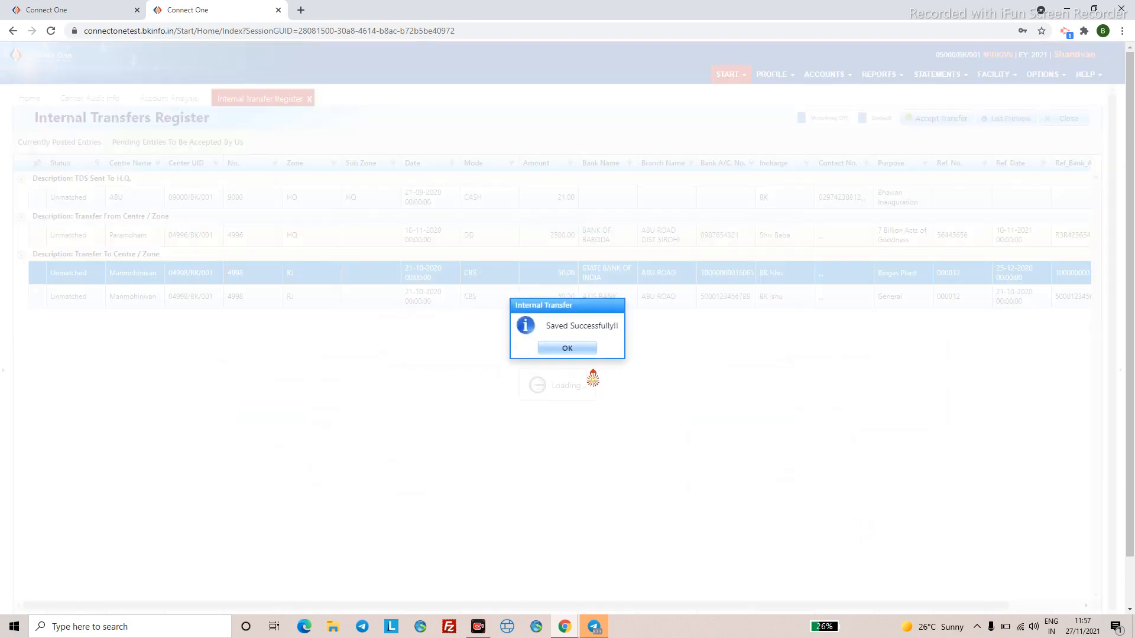
pyautogui.click(582, 350)
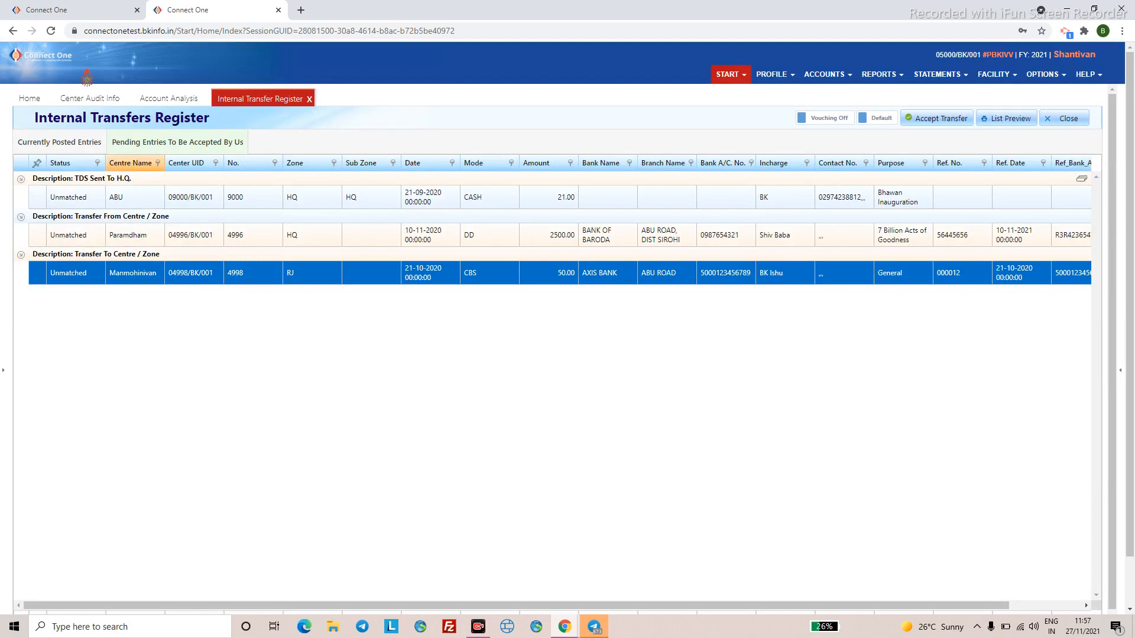
pyautogui.click(89, 10)
# - Return to the Paramdham Cash Book, cancel a new voucher, and bring up the reports list
pyautogui.click(296, 101)
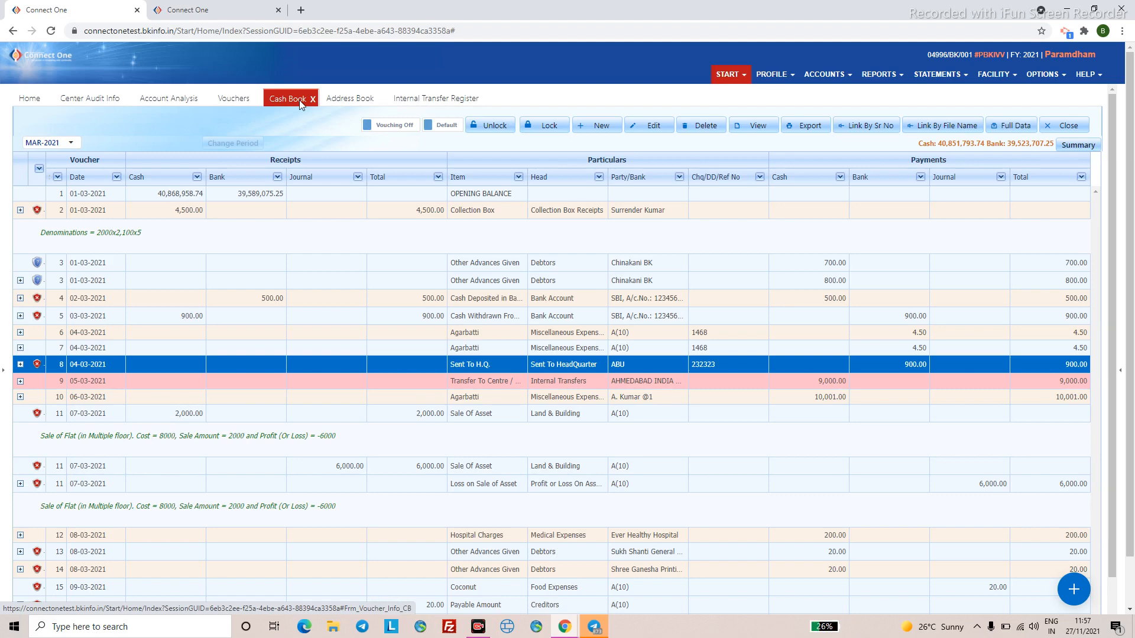
pyautogui.click(594, 131)
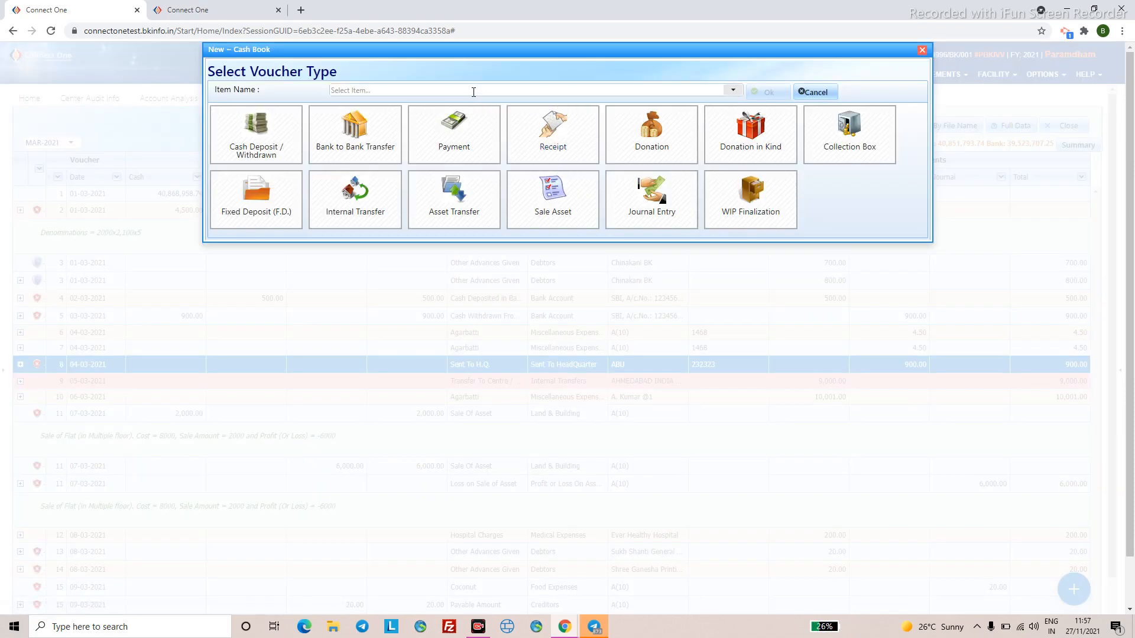
pyautogui.click(808, 93)
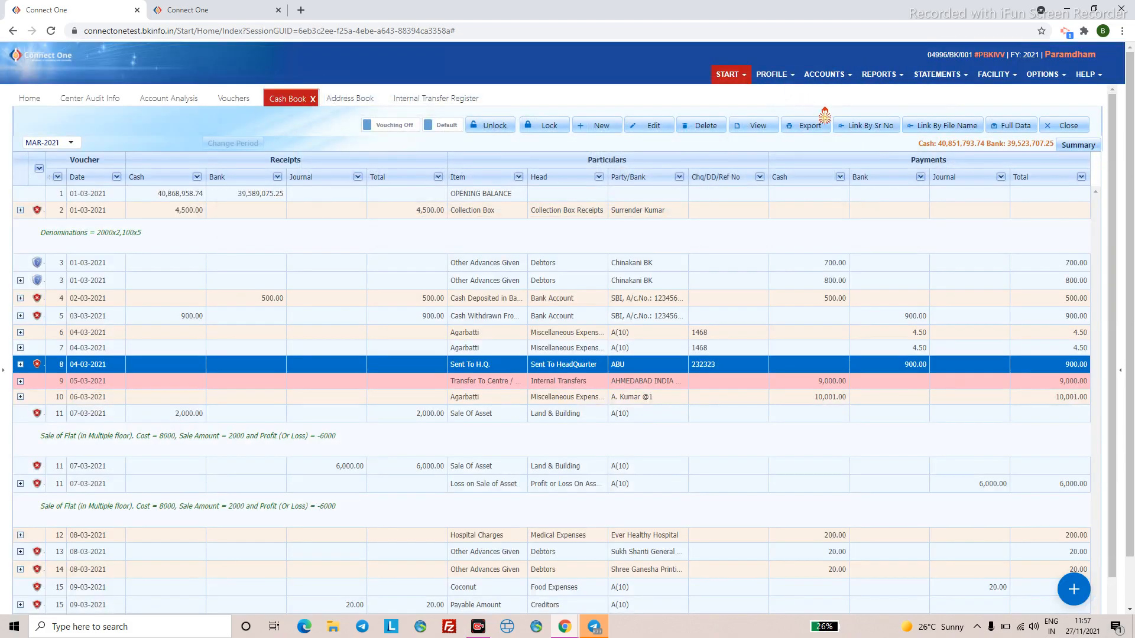
pyautogui.click(881, 75)
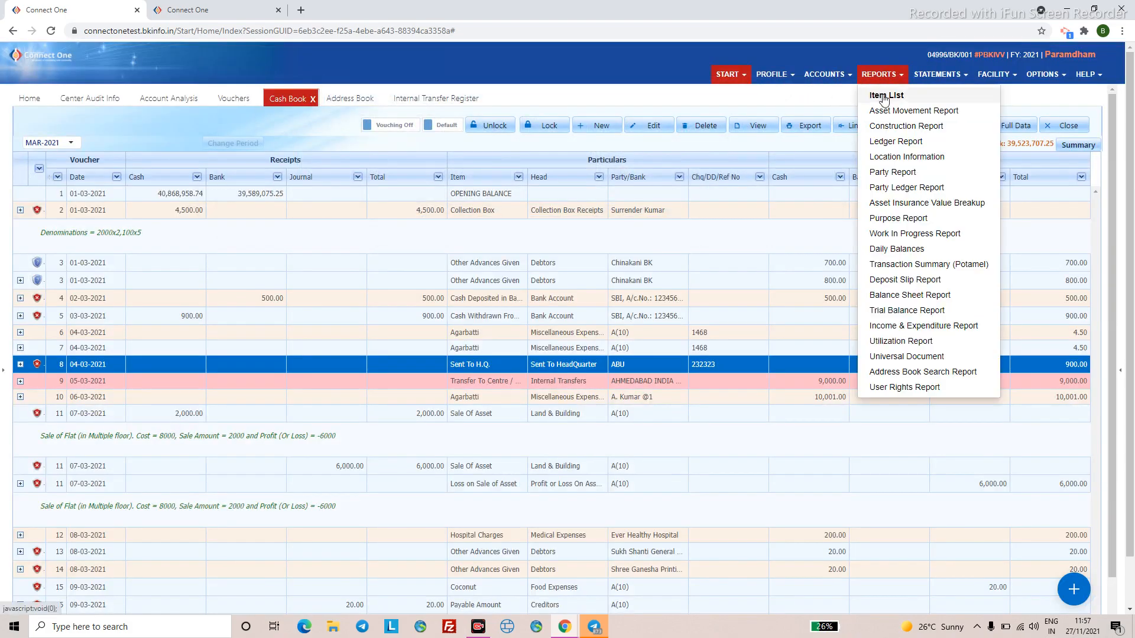
# - Open the Item List report and enter 'sugar' in the Item Name filter cell
pyautogui.click(885, 96)
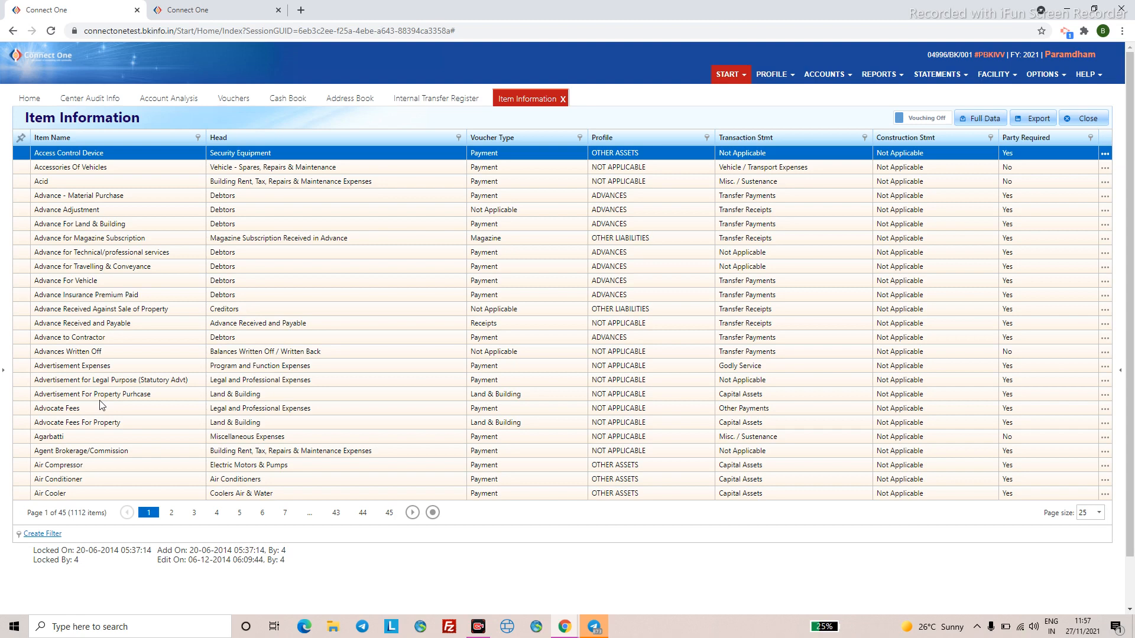
pyautogui.scroll(-1, 89, 402)
pyautogui.scroll(1, 86, 372)
pyautogui.click(433, 512)
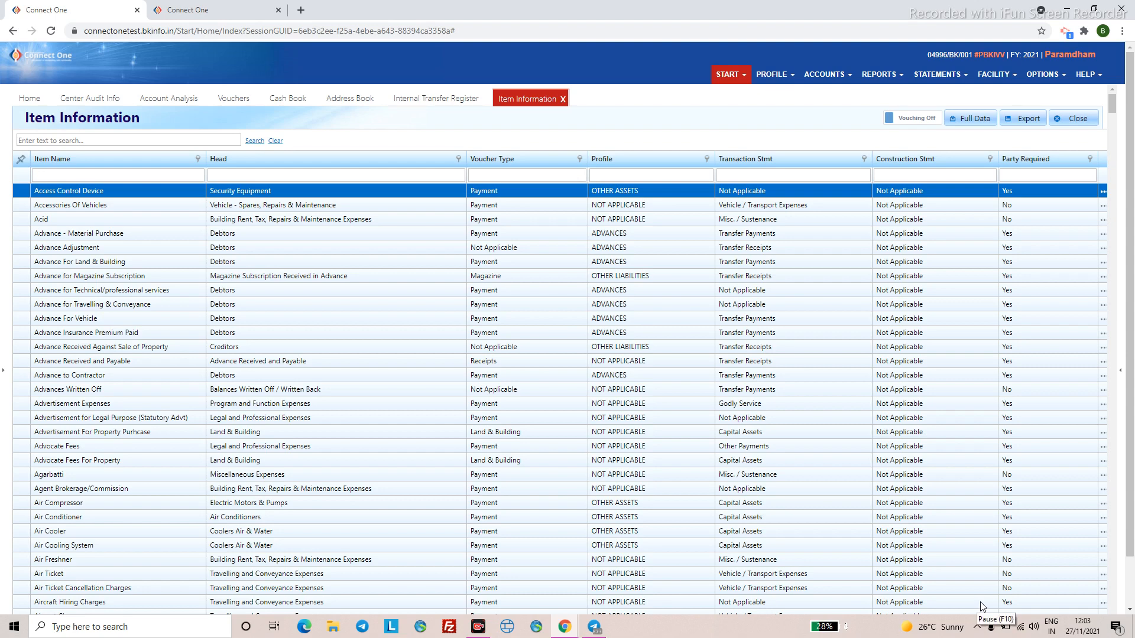
pyautogui.click(58, 176)
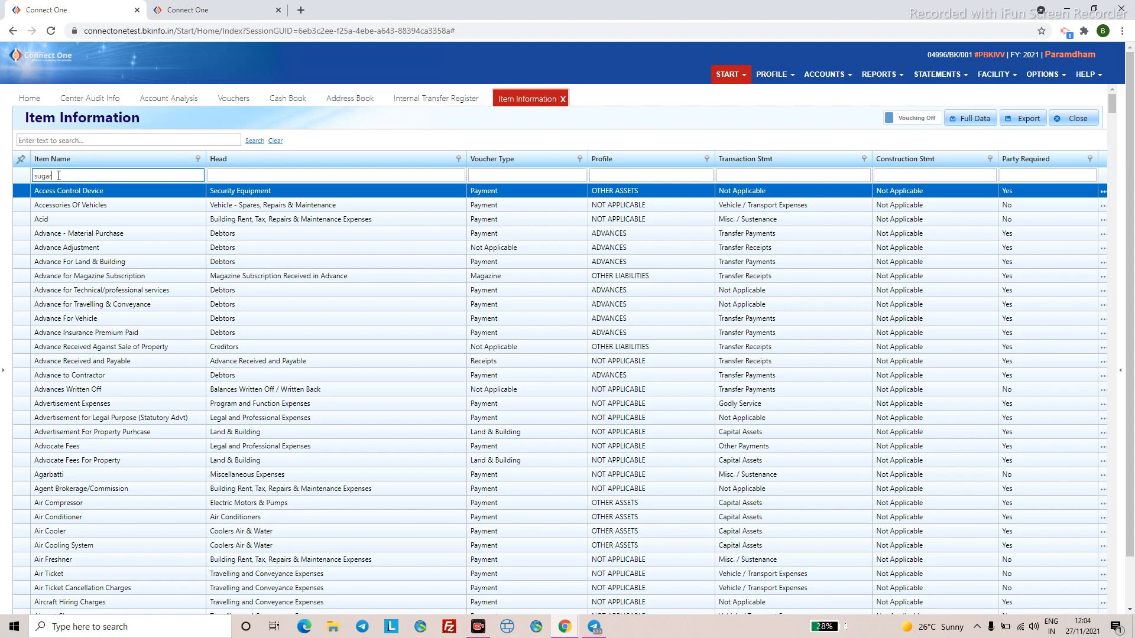
# - Apply the 'sugar' name filter and select the lone Sugar item
pyautogui.press('Return')
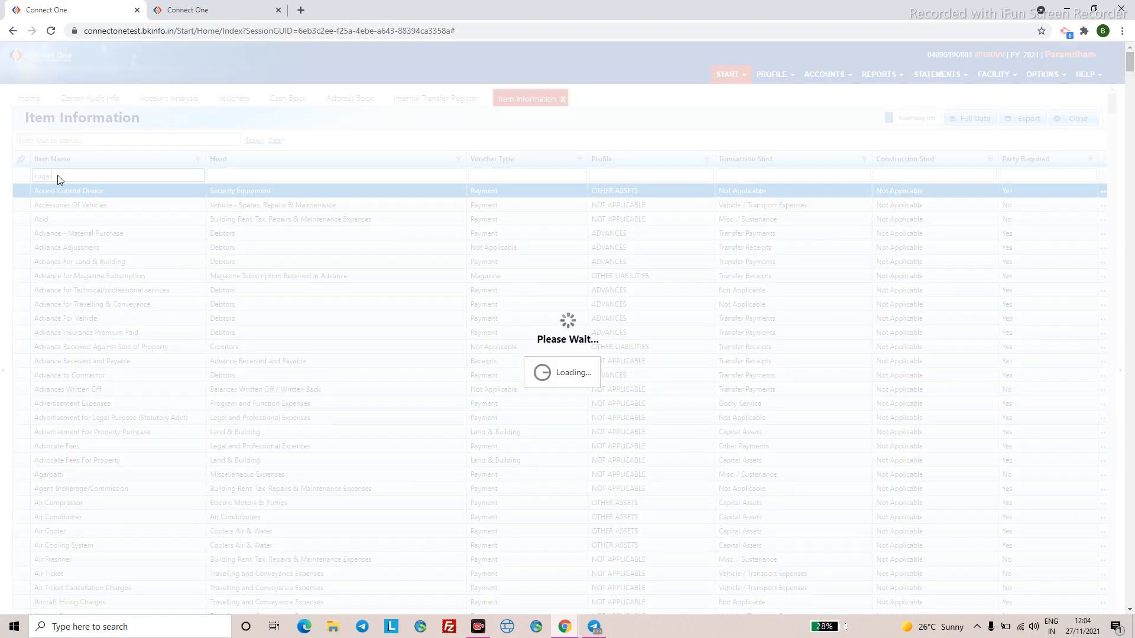
pyautogui.click(61, 191)
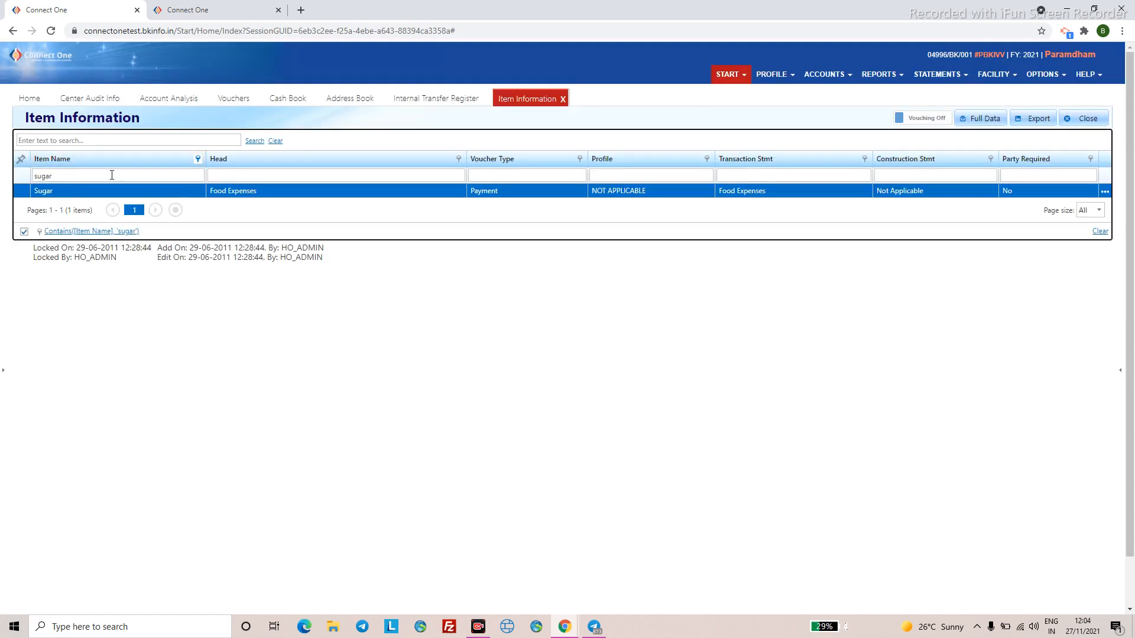
pyautogui.click(112, 175)
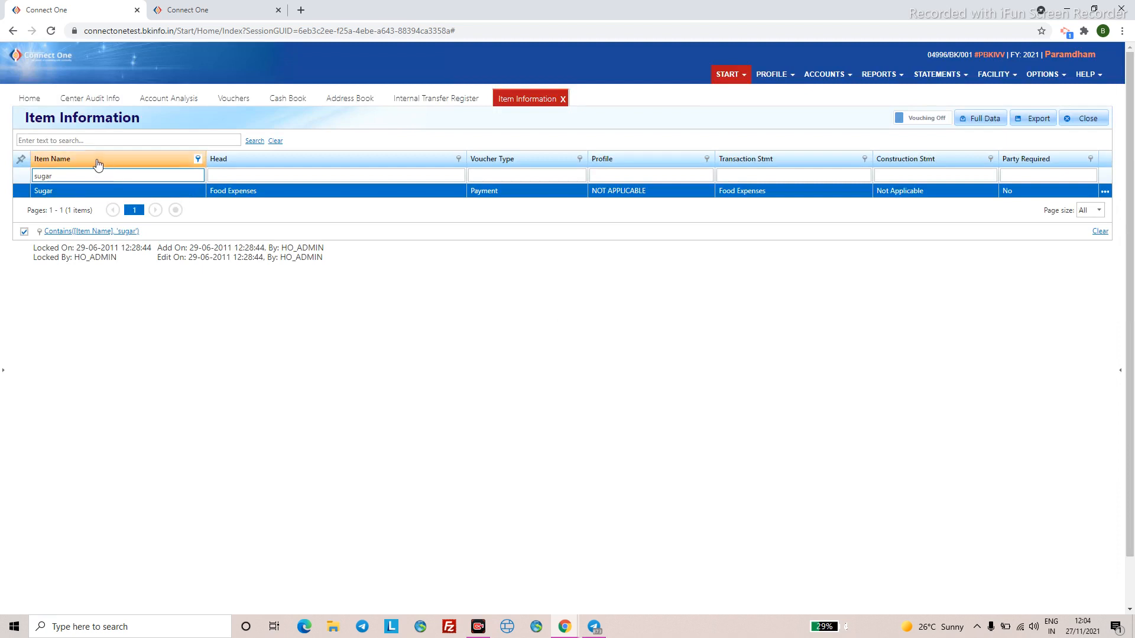
pyautogui.rightClick(95, 161)
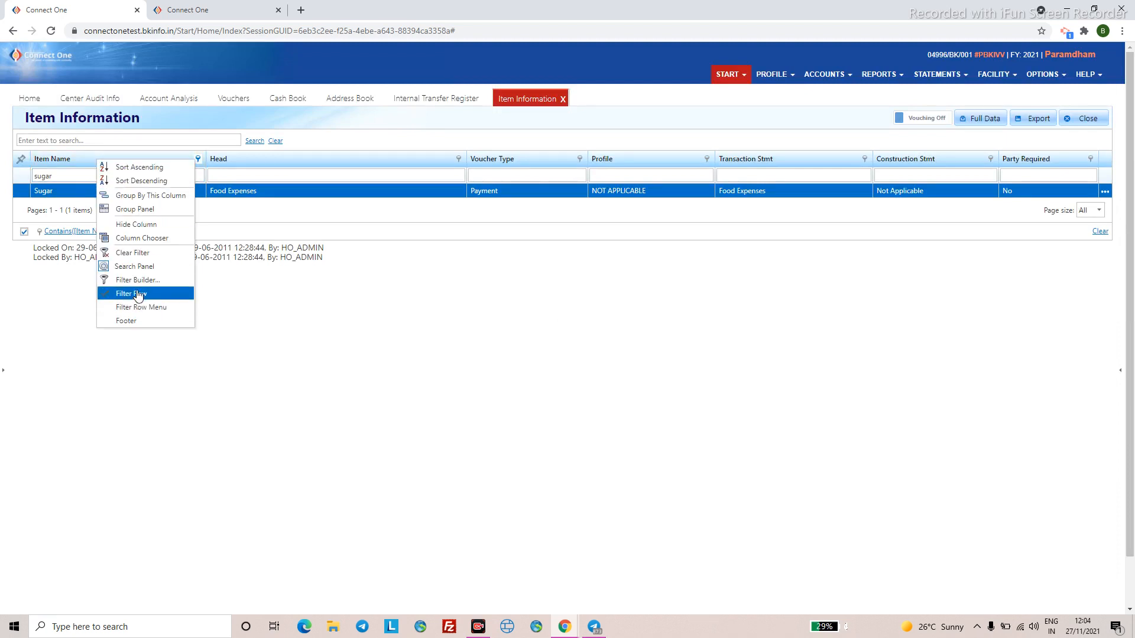
pyautogui.click(62, 177)
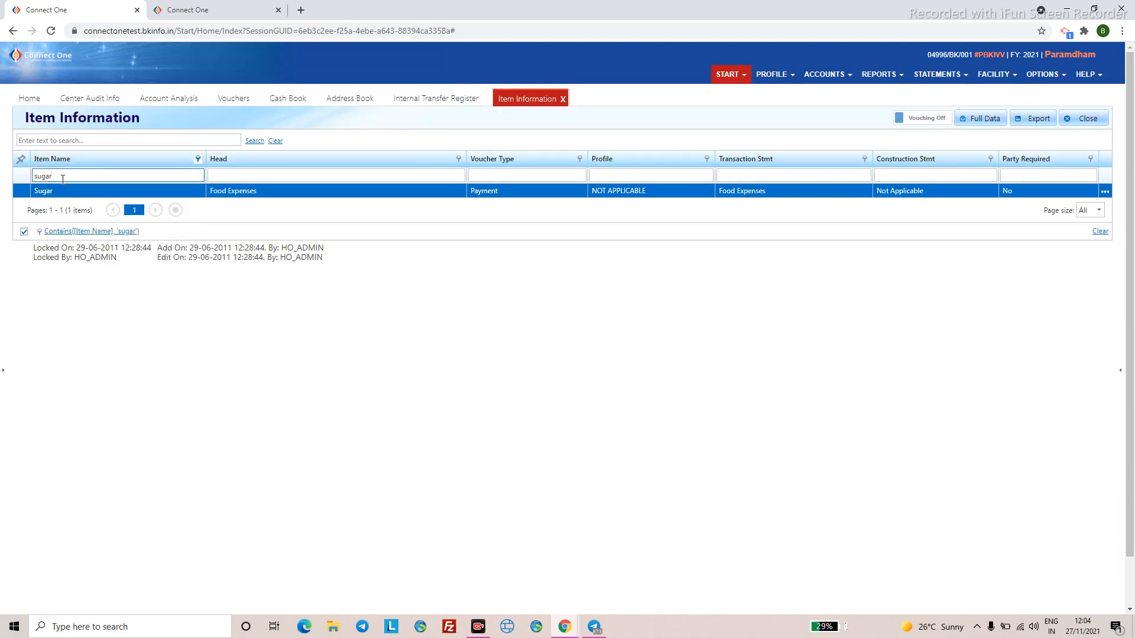
# - Clear the 'sugar' filter and scroll through the full unfiltered item list
pyautogui.press('BackSpace')
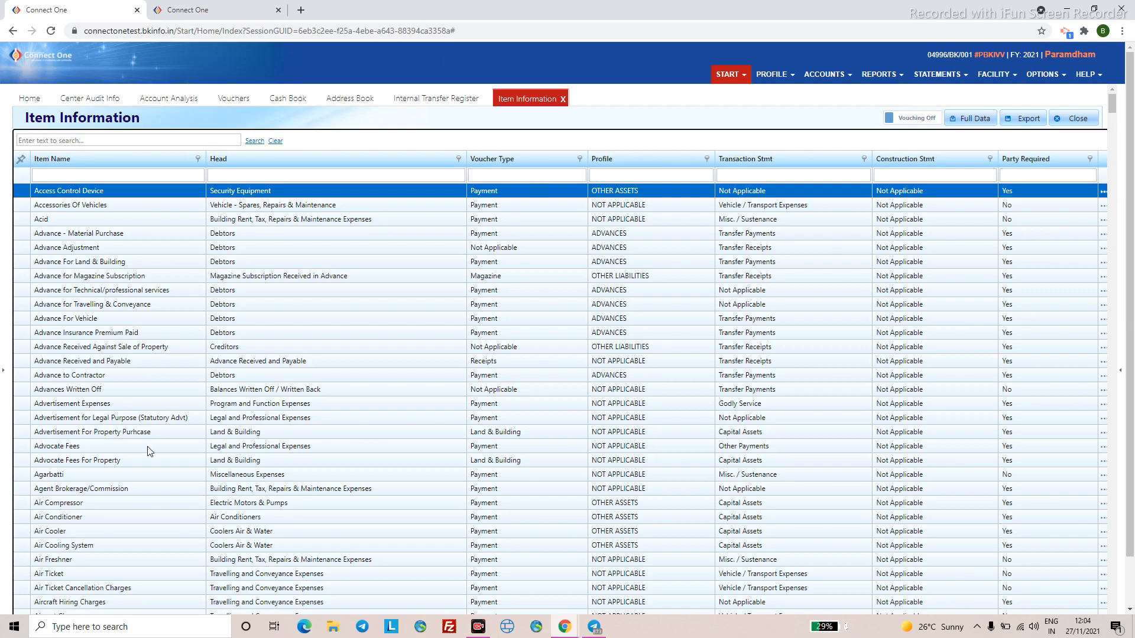
pyautogui.scroll(-8, 167, 556)
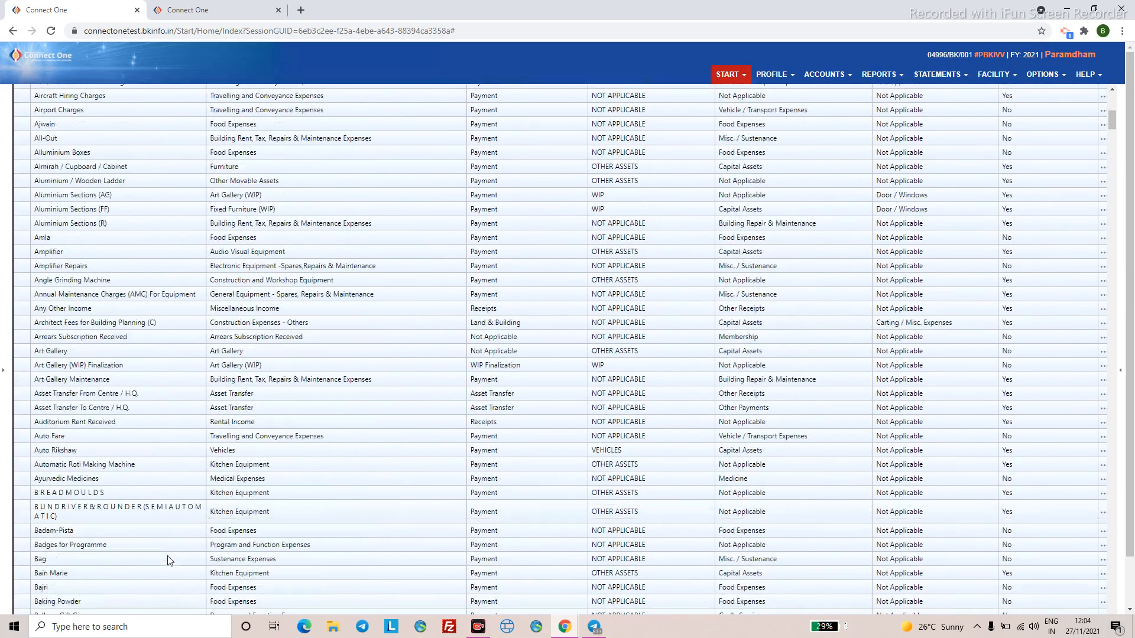
pyautogui.scroll(-4, 169, 561)
pyautogui.scroll(-12, 168, 554)
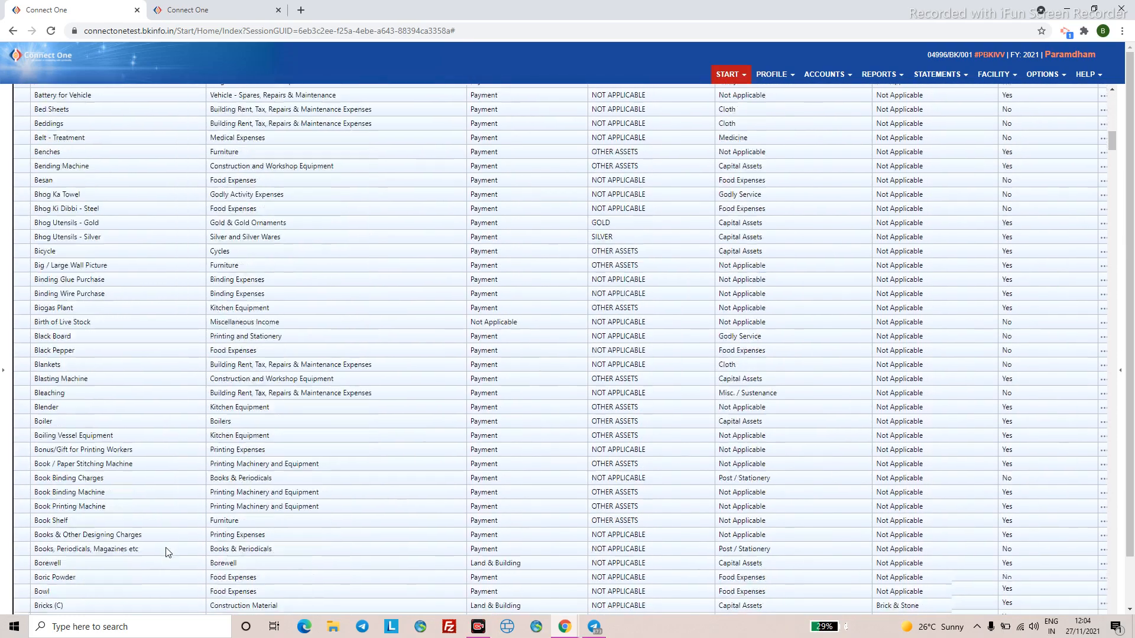
pyautogui.scroll(20, 166, 547)
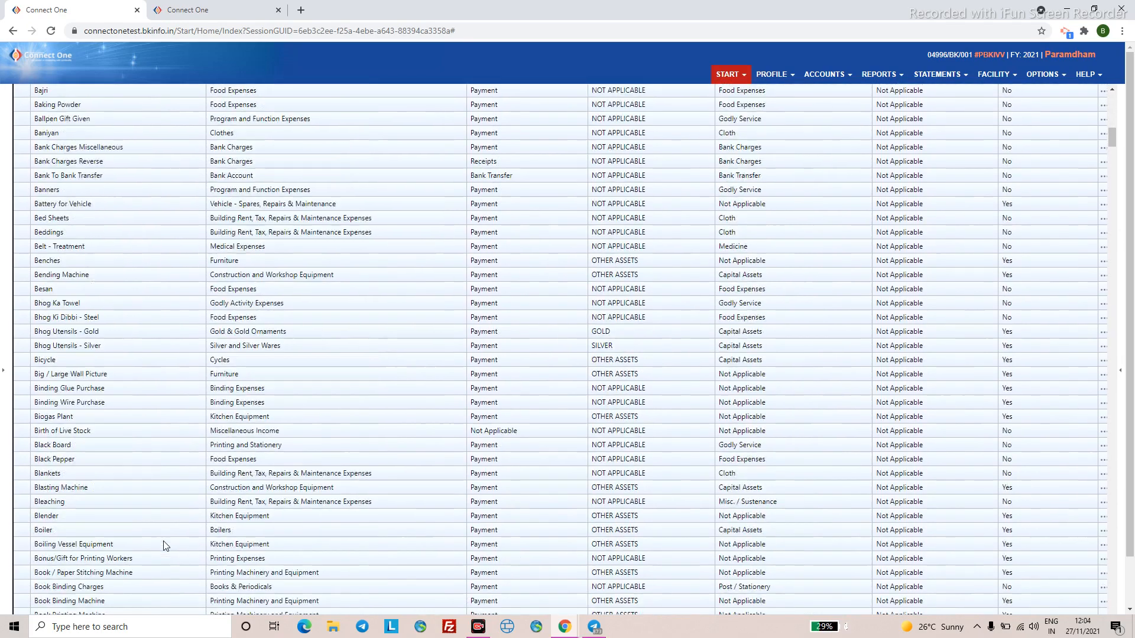
pyautogui.scroll(2, 166, 543)
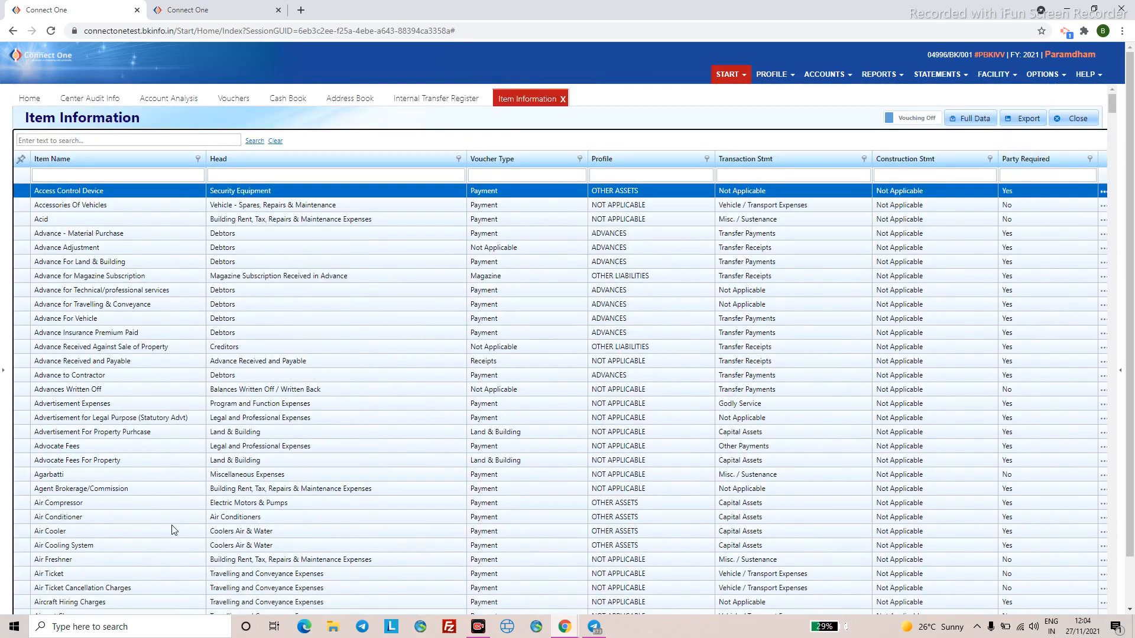
pyautogui.scroll(-10, 173, 531)
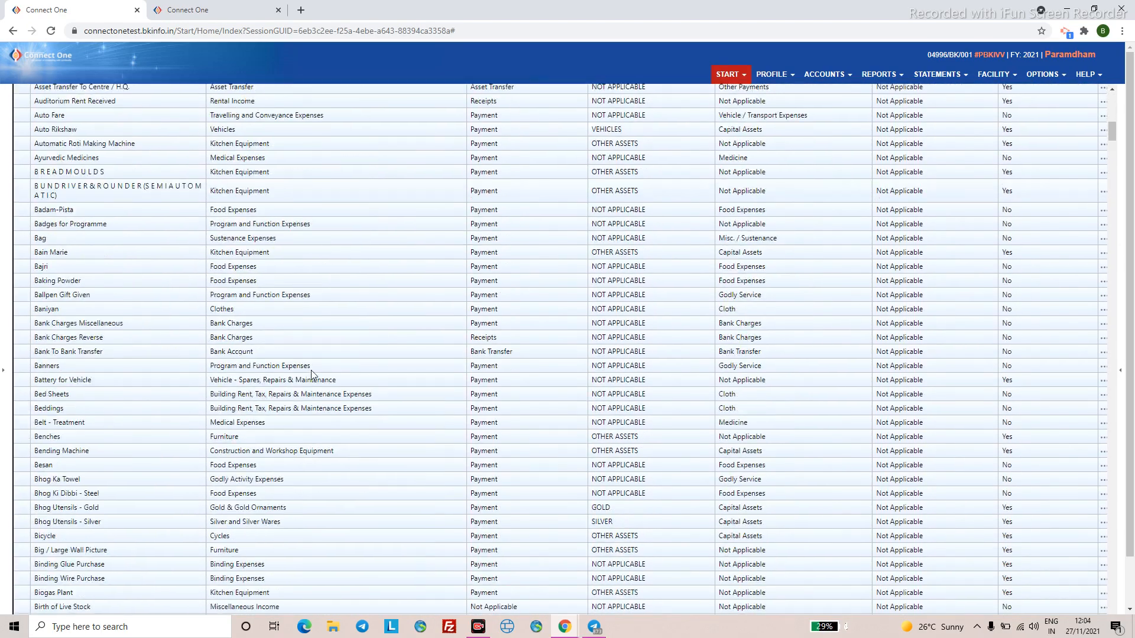
pyautogui.scroll(12, 155, 367)
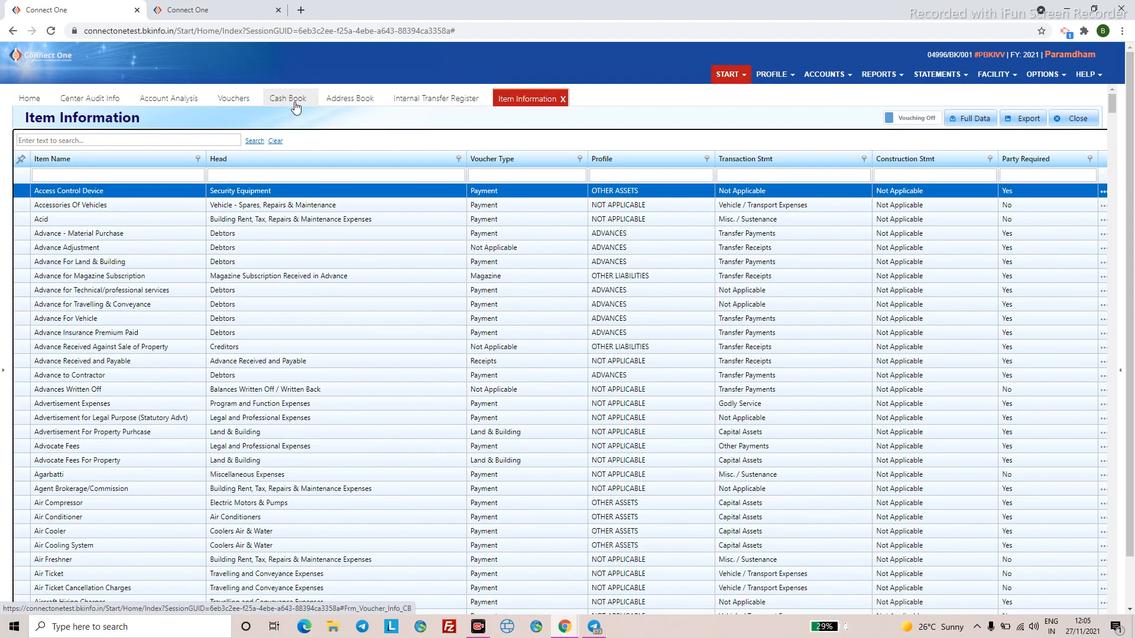
# - Open the Cash Book and start a new voucher
pyautogui.click(296, 107)
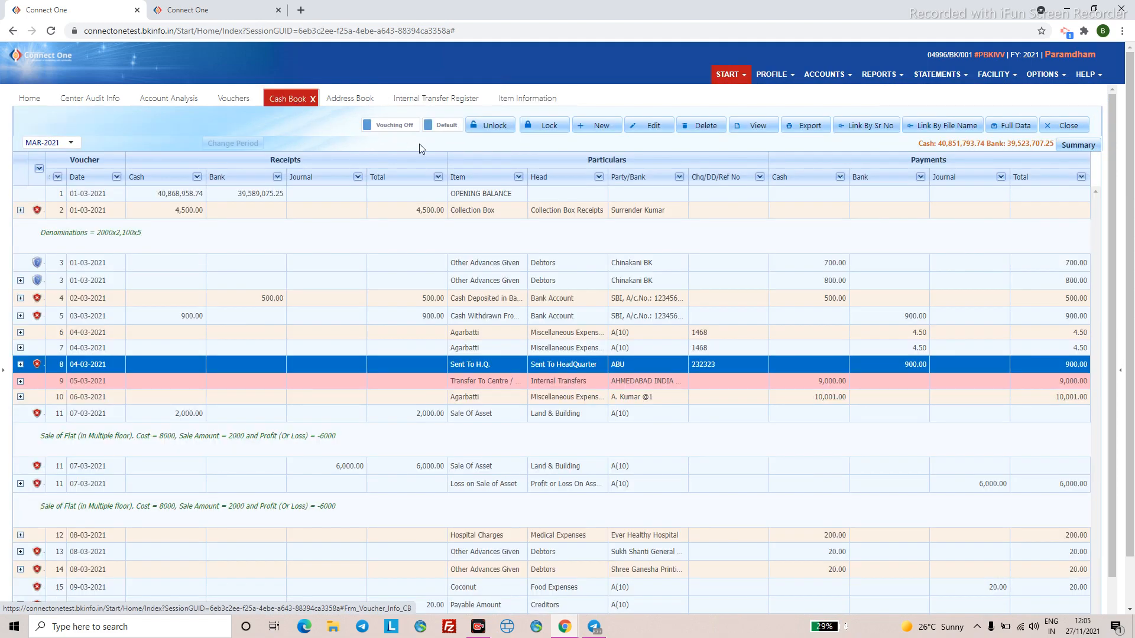
pyautogui.scroll(-1, 618, 158)
pyautogui.scroll(1, 604, 139)
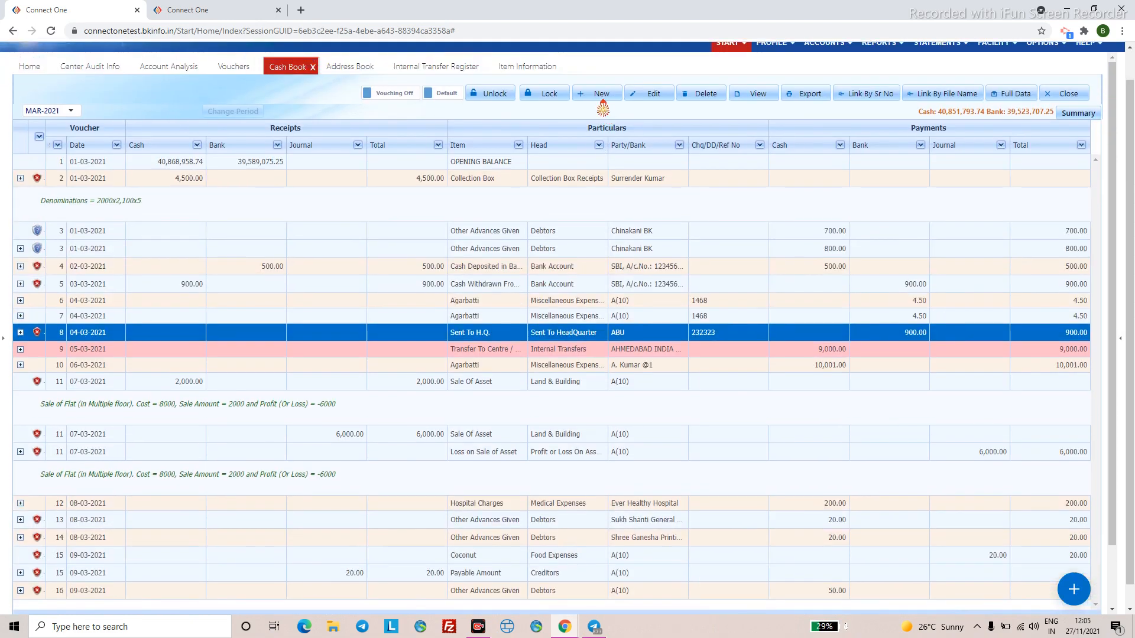
pyautogui.click(600, 97)
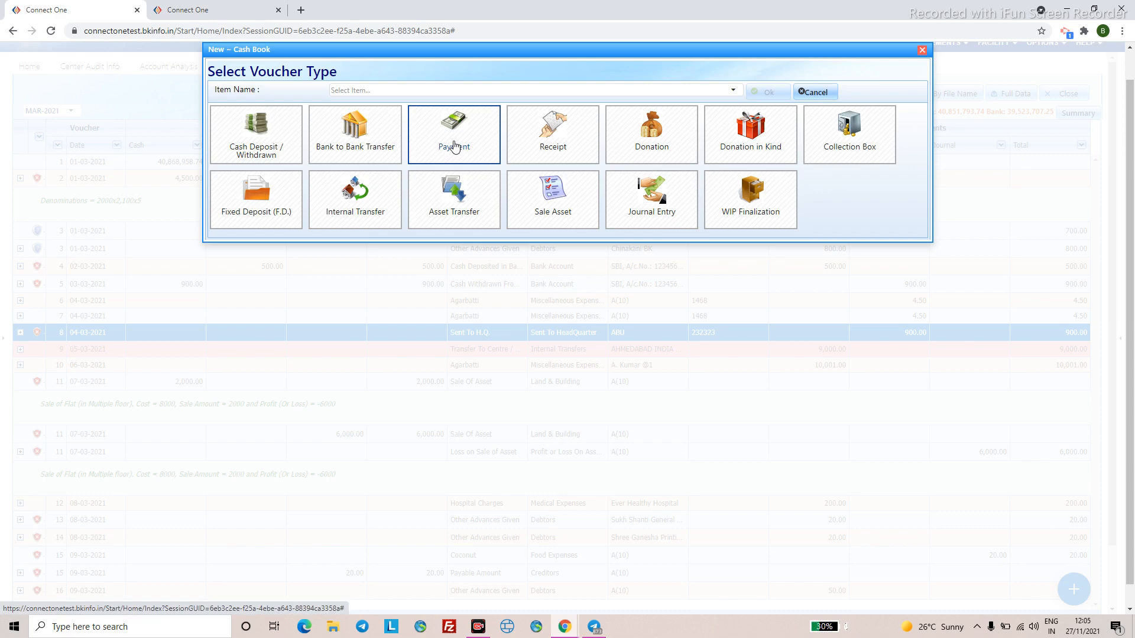
# - Search 'sugar' and choose Sugar (Food Expenses) as the voucher item
pyautogui.click(393, 91)
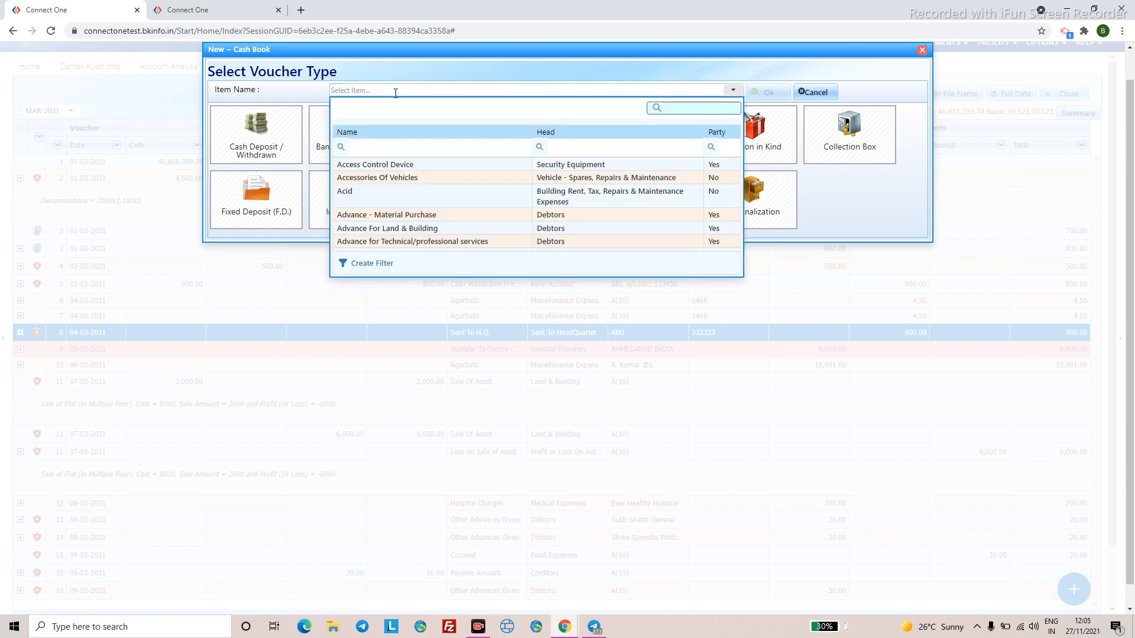
pyautogui.write('sugar')
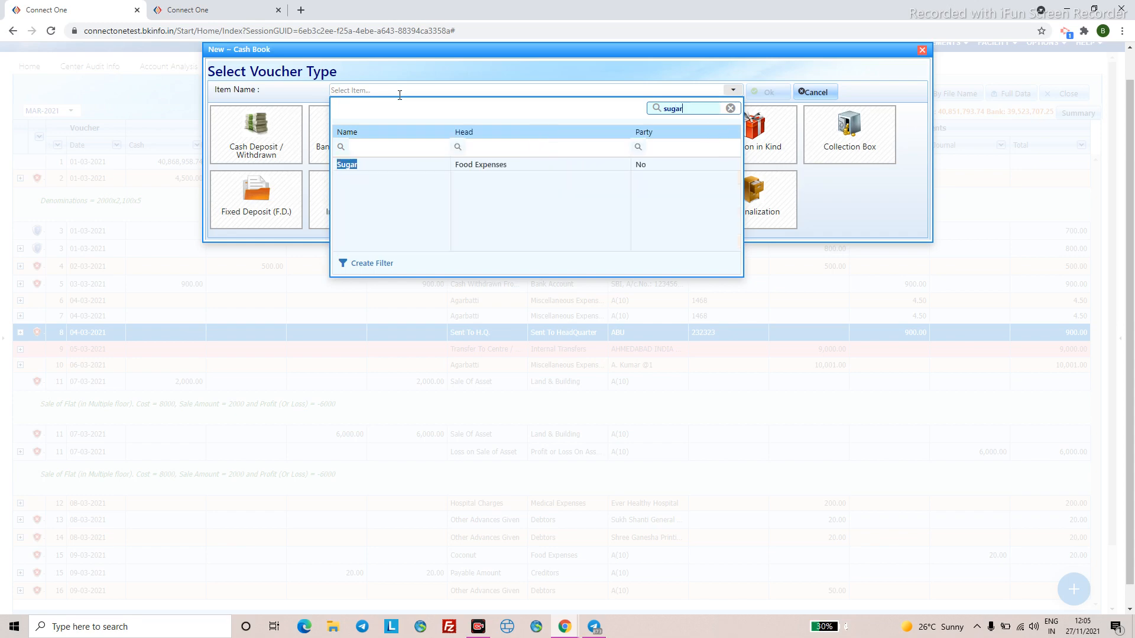
pyautogui.click(370, 168)
pyautogui.click(767, 92)
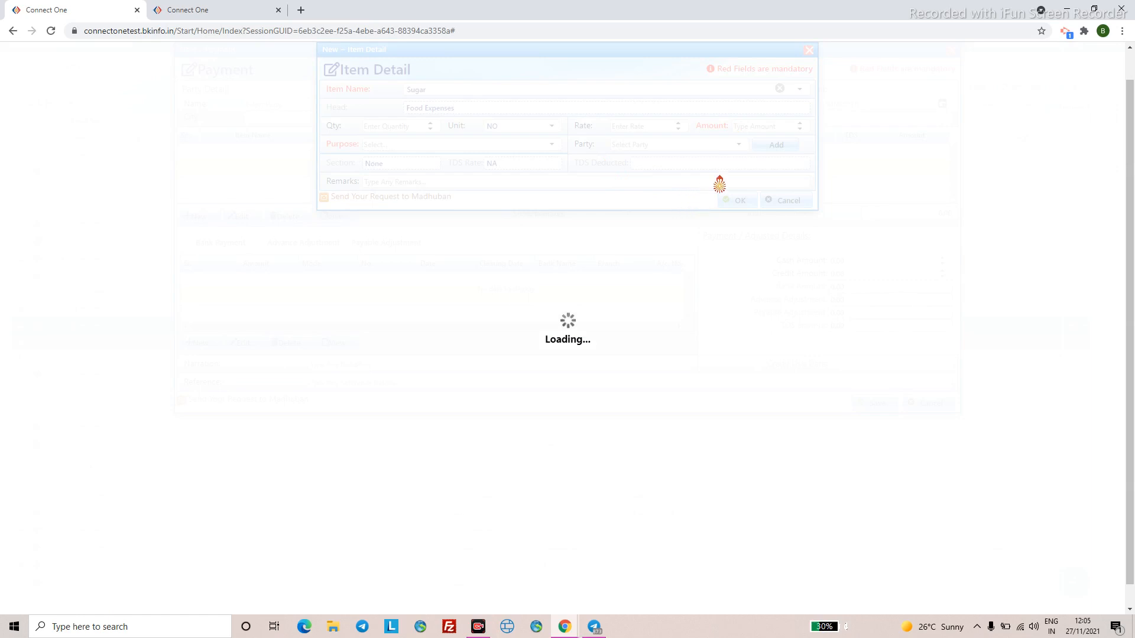
# - Give the Sugar item an amount of 700 with purpose General
pyautogui.click(751, 128)
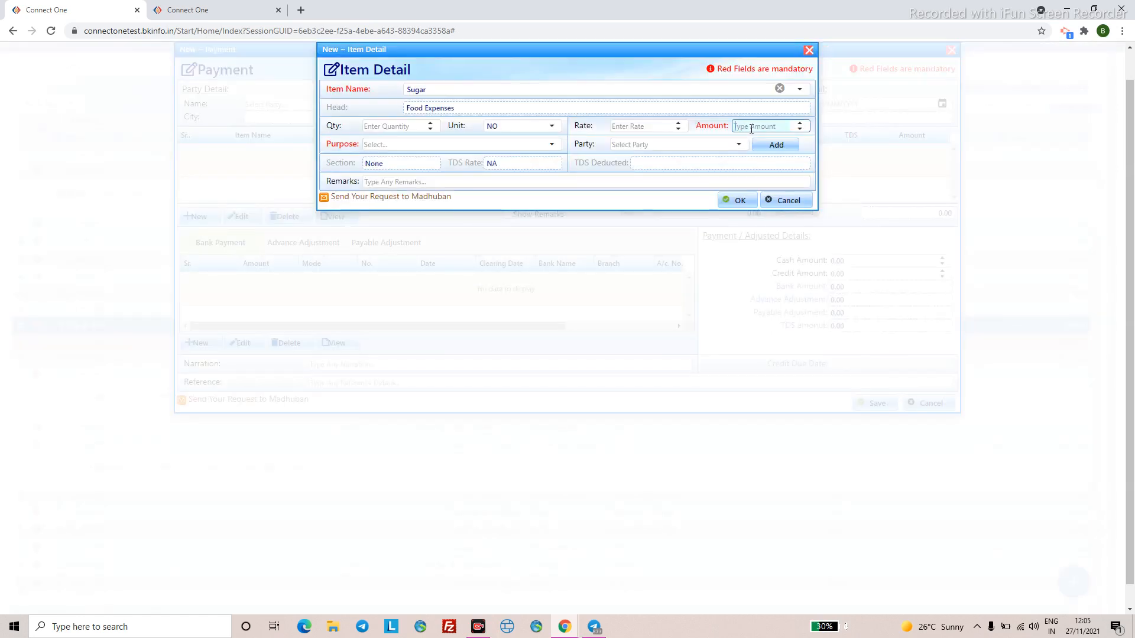
pyautogui.write('700')
pyautogui.click(493, 145)
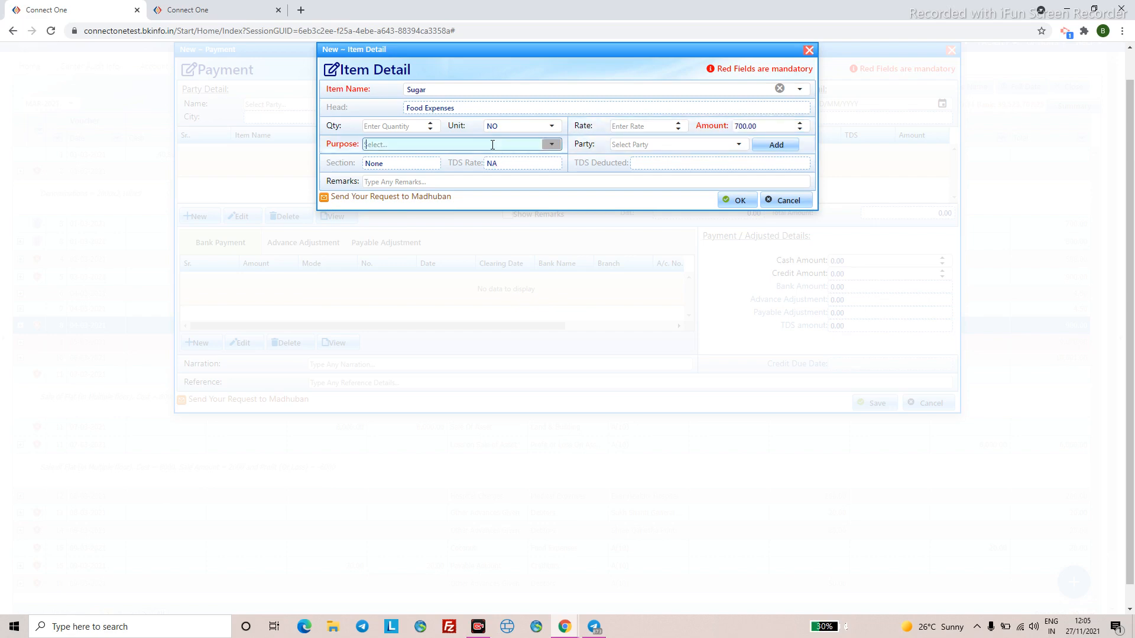
pyautogui.write('ge')
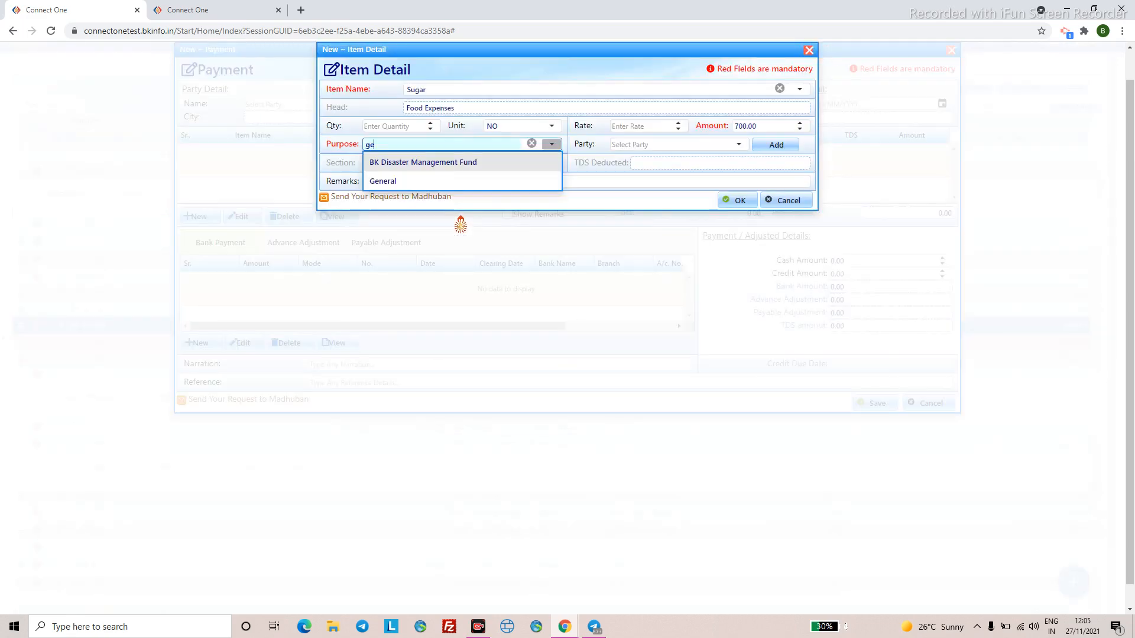
pyautogui.click(419, 183)
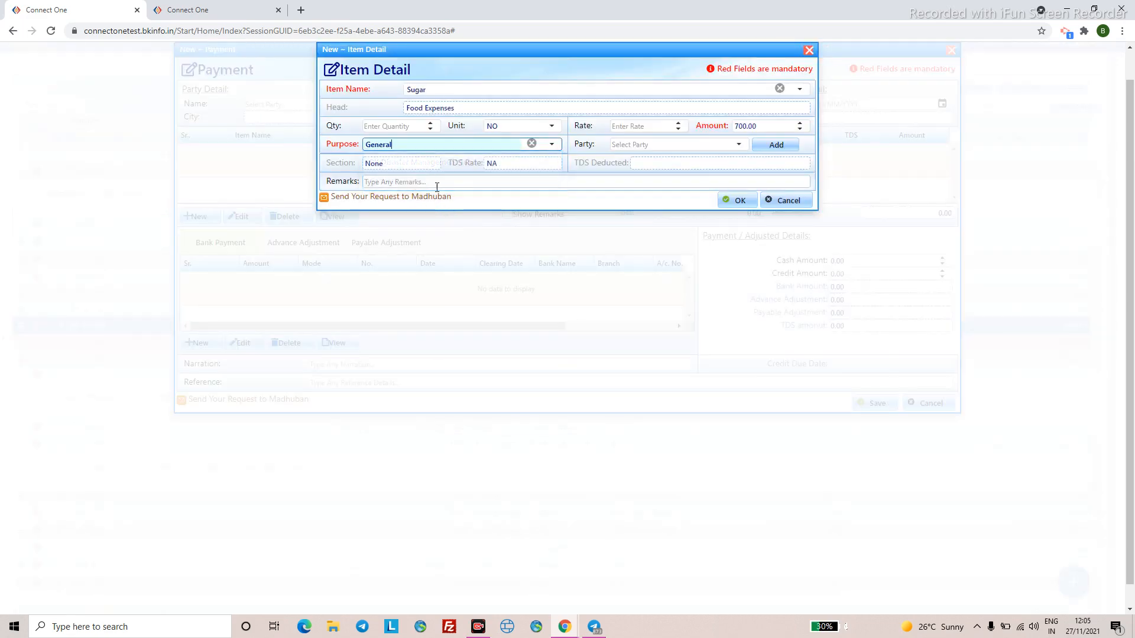
pyautogui.click(735, 198)
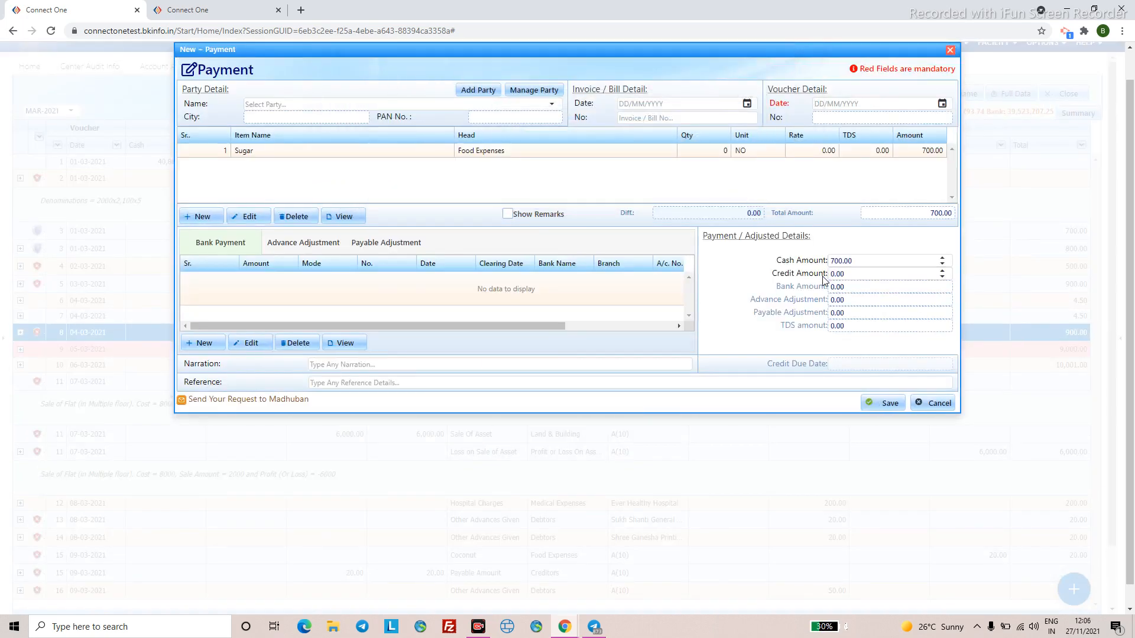
pyautogui.click(634, 230)
pyautogui.click(788, 274)
# - Date the voucher 05-03-2021 and save it
pyautogui.click(819, 108)
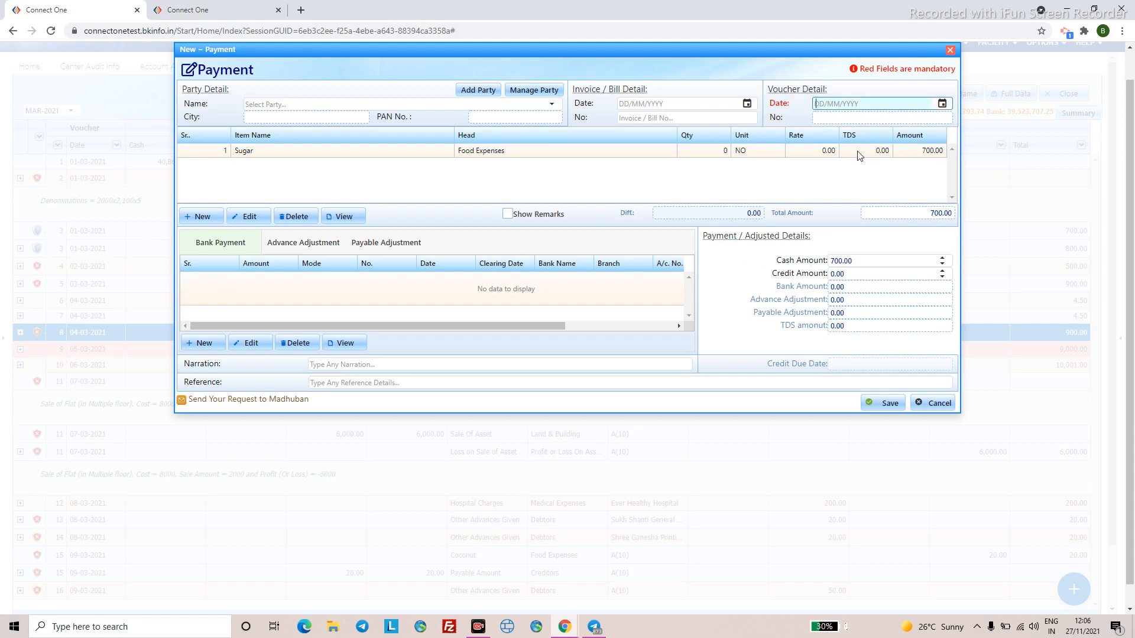
pyautogui.write('05-03-2021')
pyautogui.click(651, 185)
pyautogui.click(866, 408)
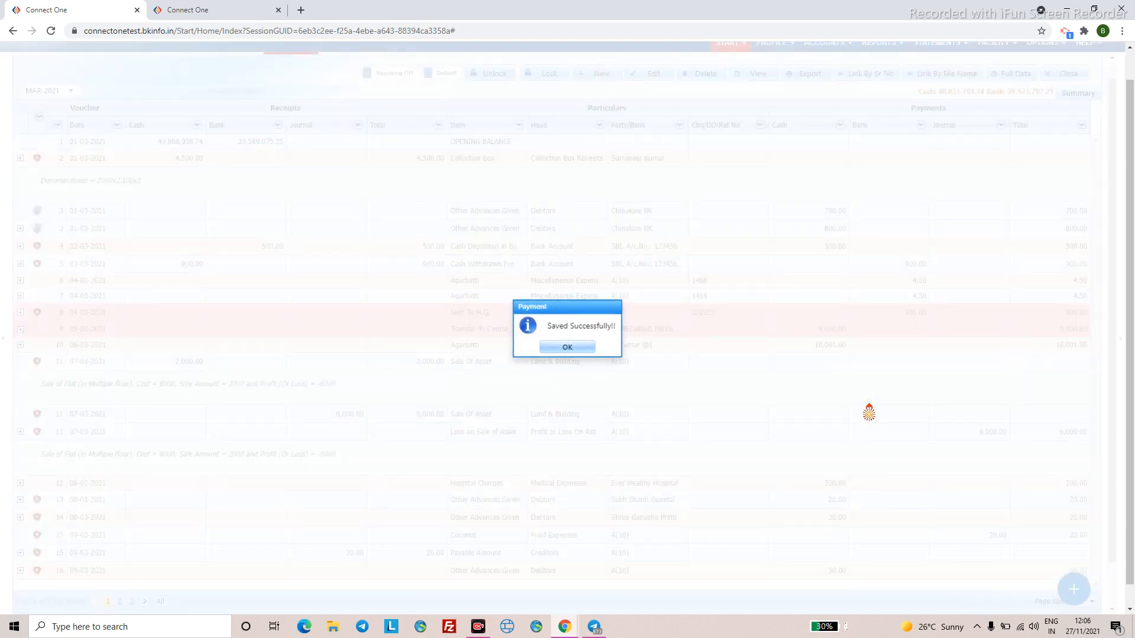
# - Acknowledge the save message and decline adding another entry
pyautogui.press('Return')
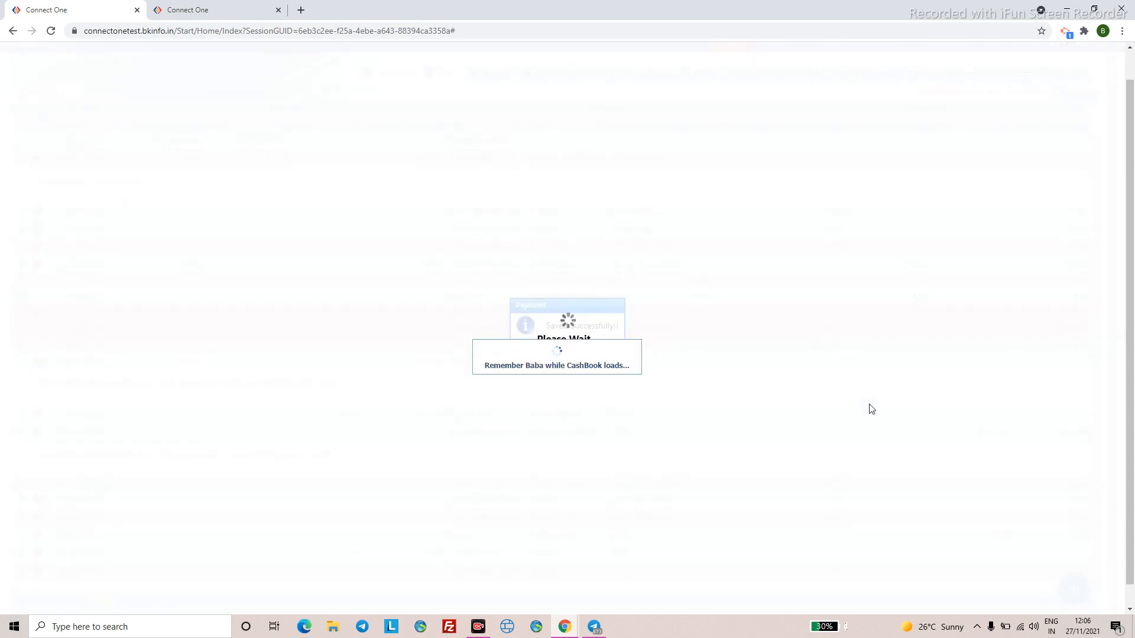
pyautogui.click(543, 352)
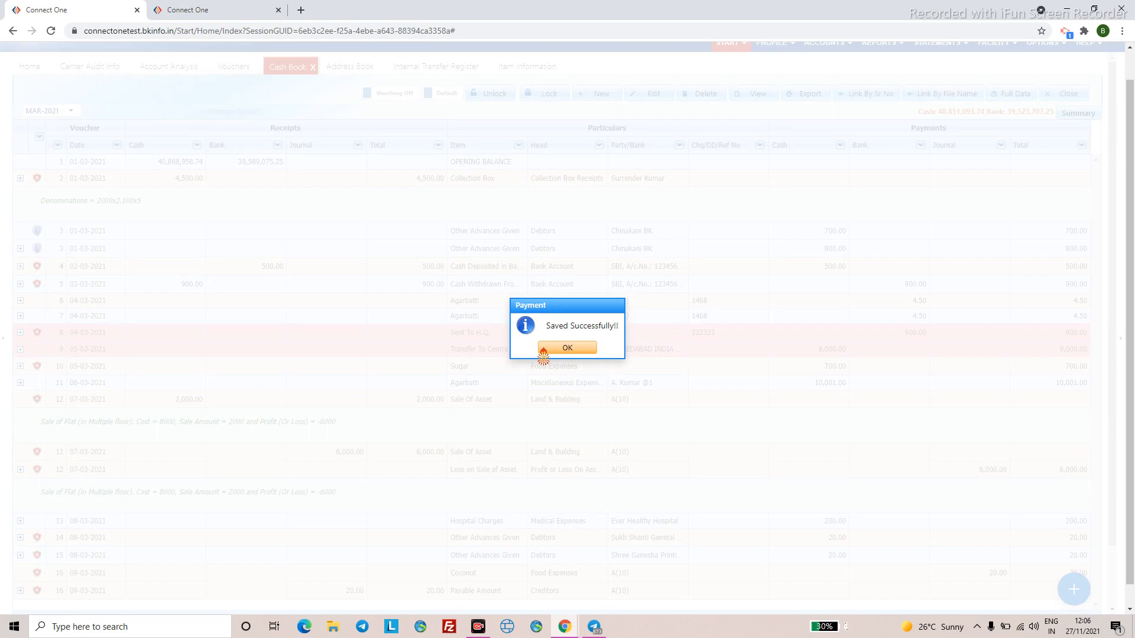
pyautogui.click(597, 348)
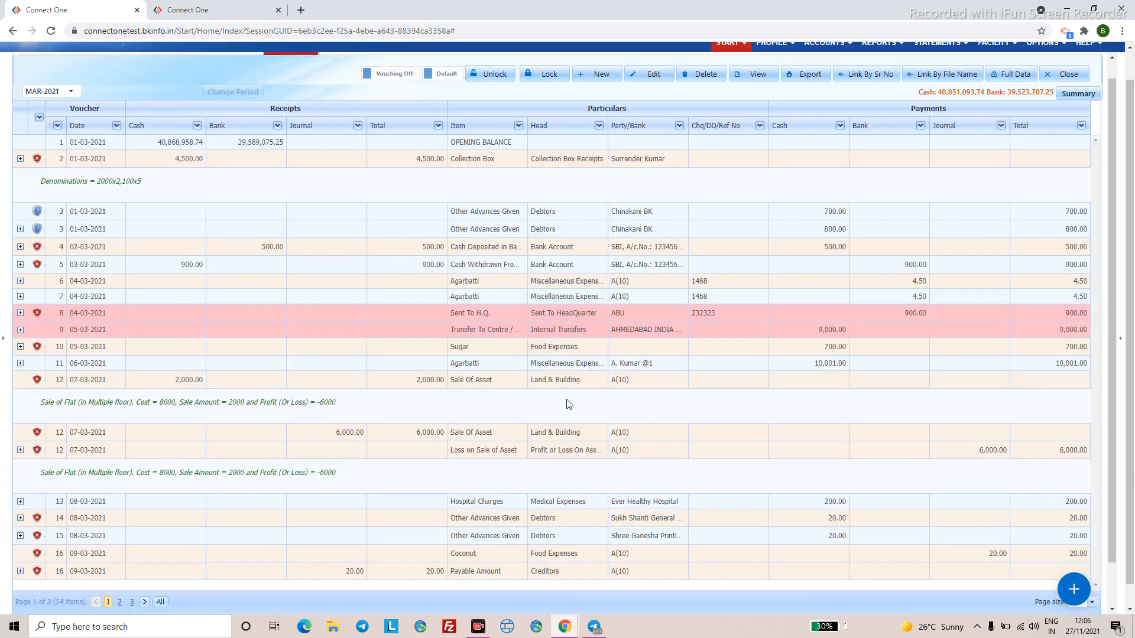
# - Open the new Sugar voucher in the Cash Book for editing
pyautogui.scroll(1, 569, 408)
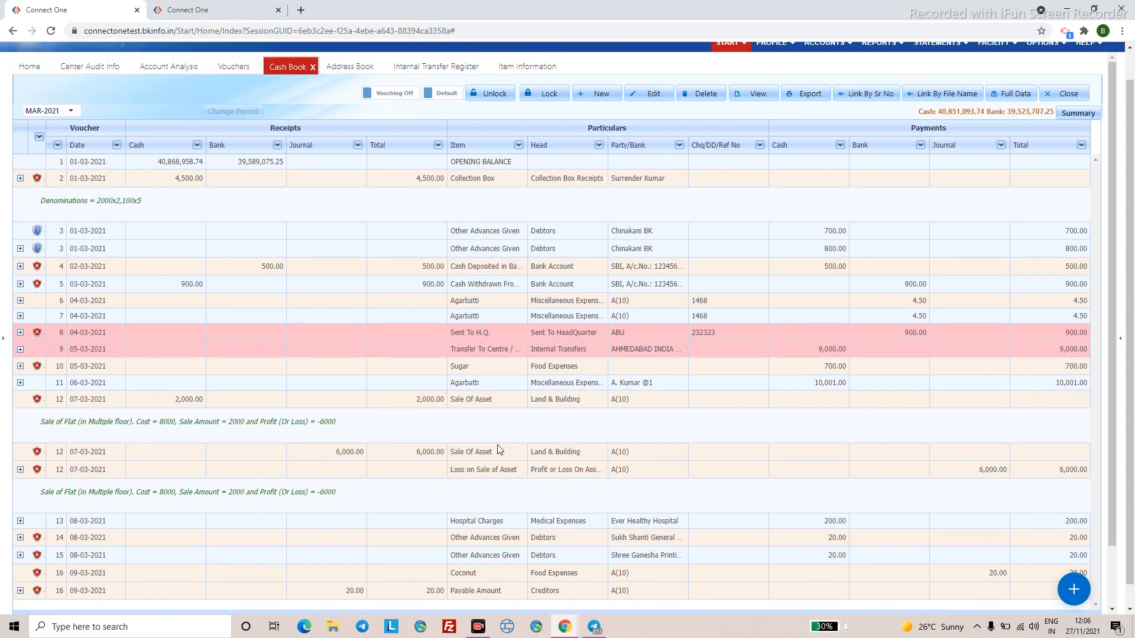
pyautogui.click(490, 373)
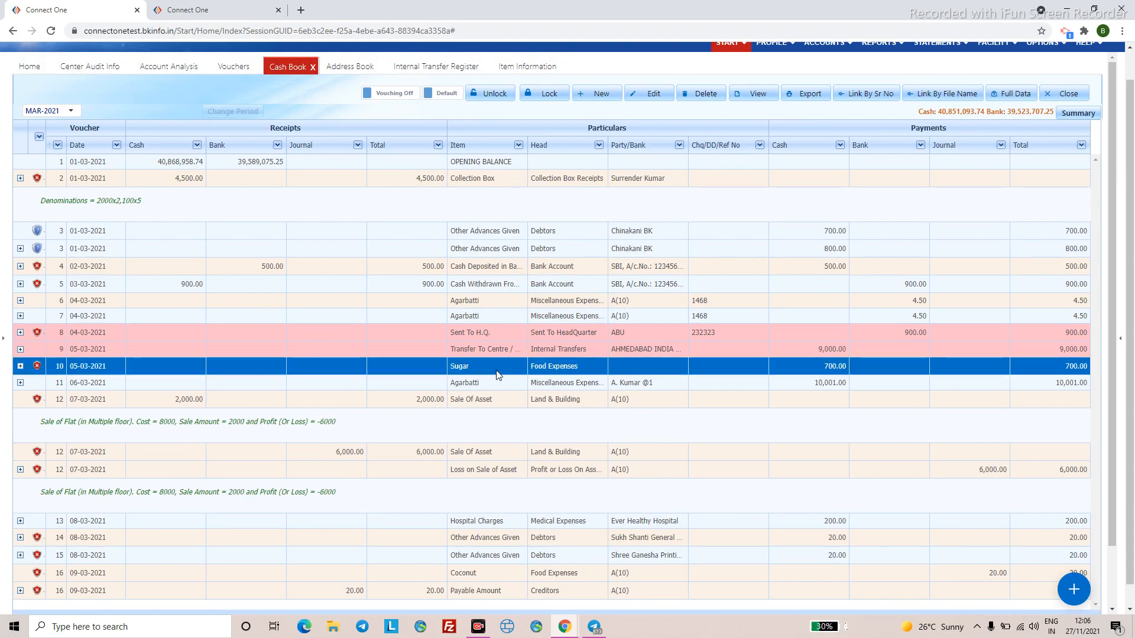
pyautogui.rightClick(502, 373)
pyautogui.click(510, 393)
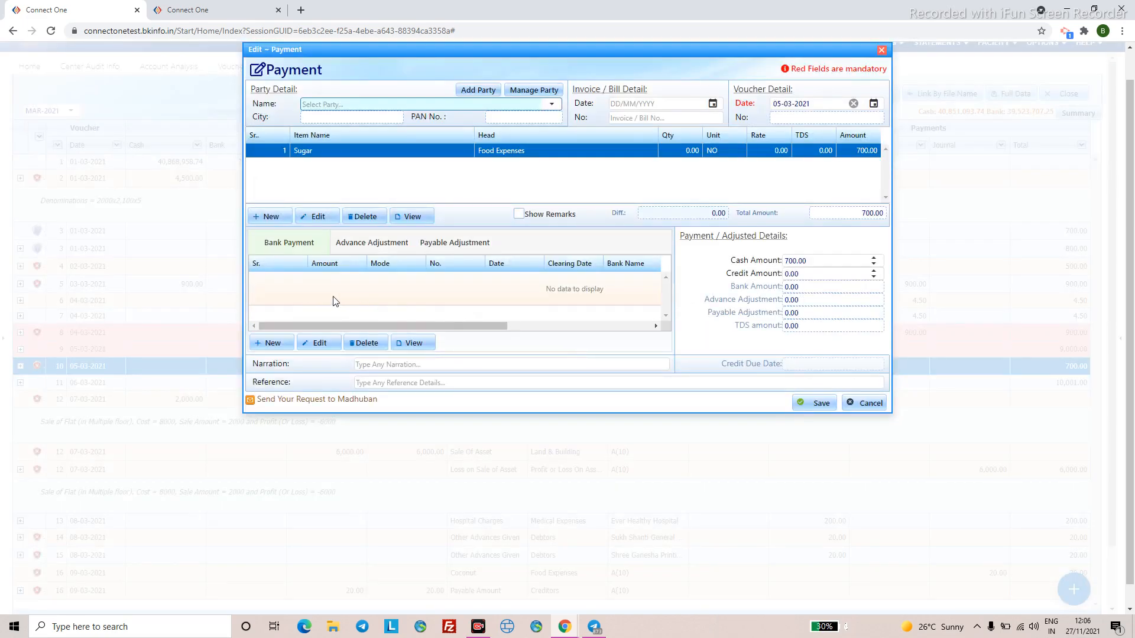
# - Add a 700.00 State Bank of India cheque payment, no. 262626, dated 05-03-2021
pyautogui.click(272, 344)
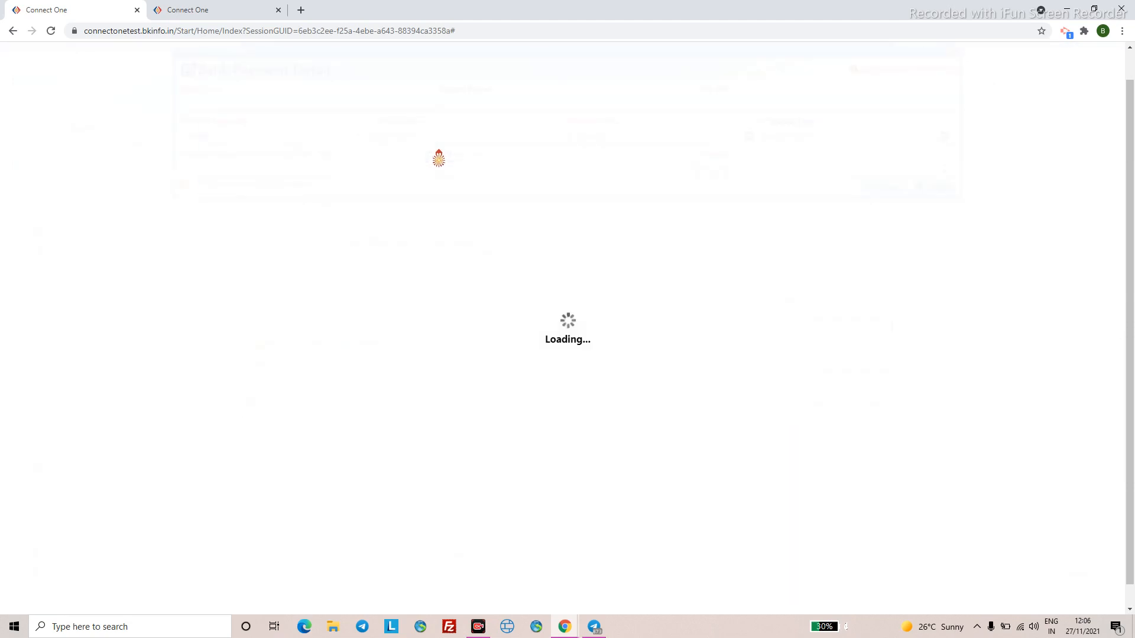
pyautogui.click(424, 105)
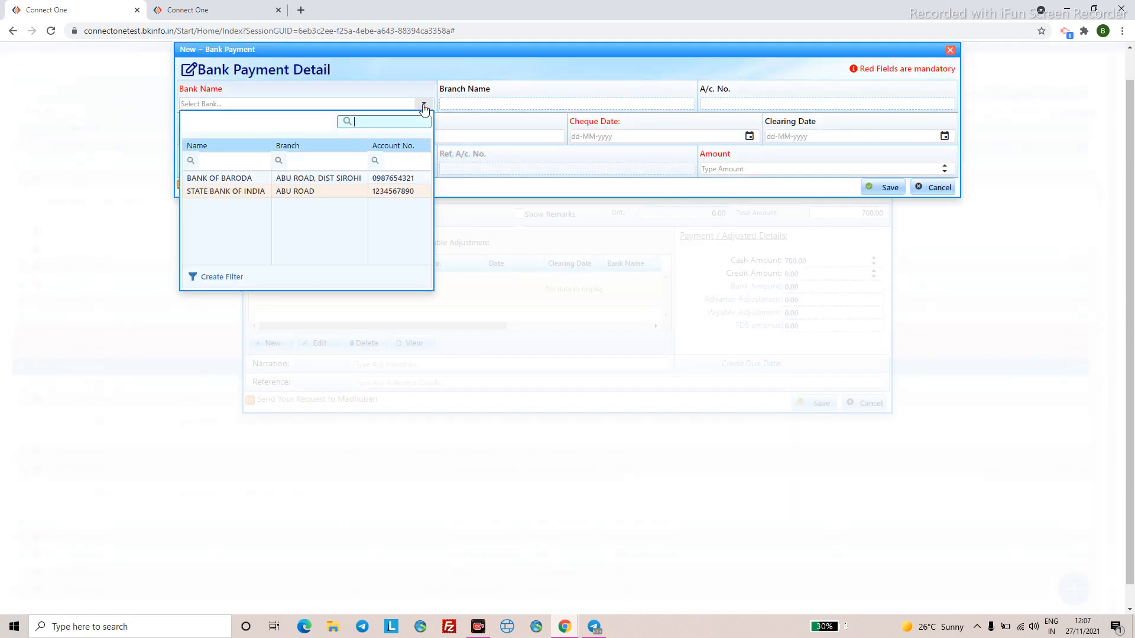
pyautogui.click(251, 192)
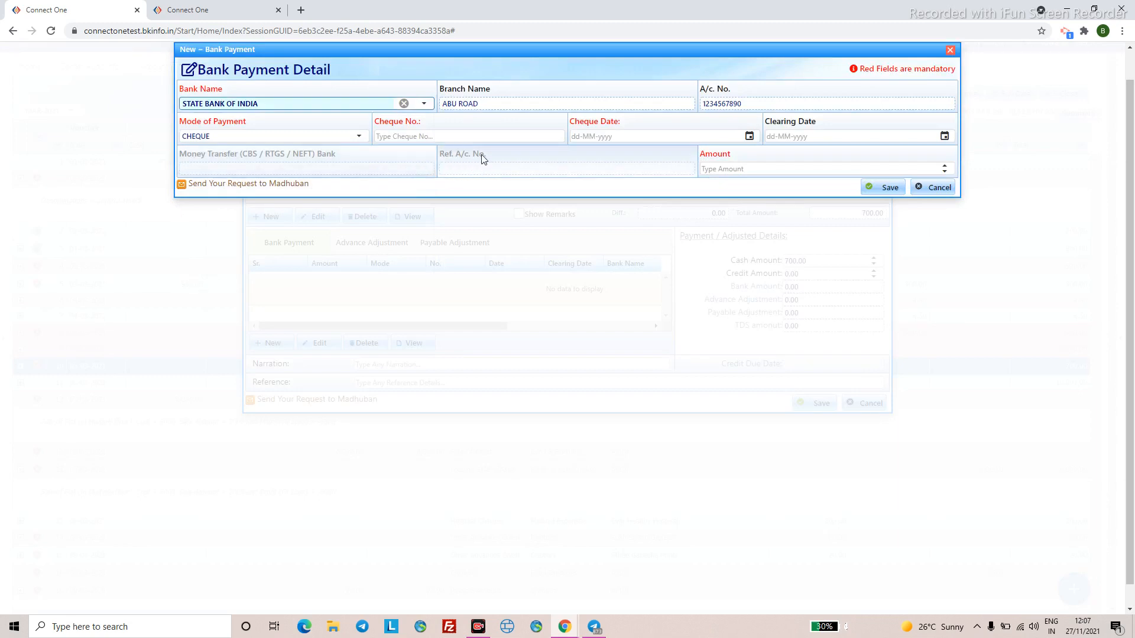
pyautogui.click(445, 136)
pyautogui.write('262626')
pyautogui.click(576, 137)
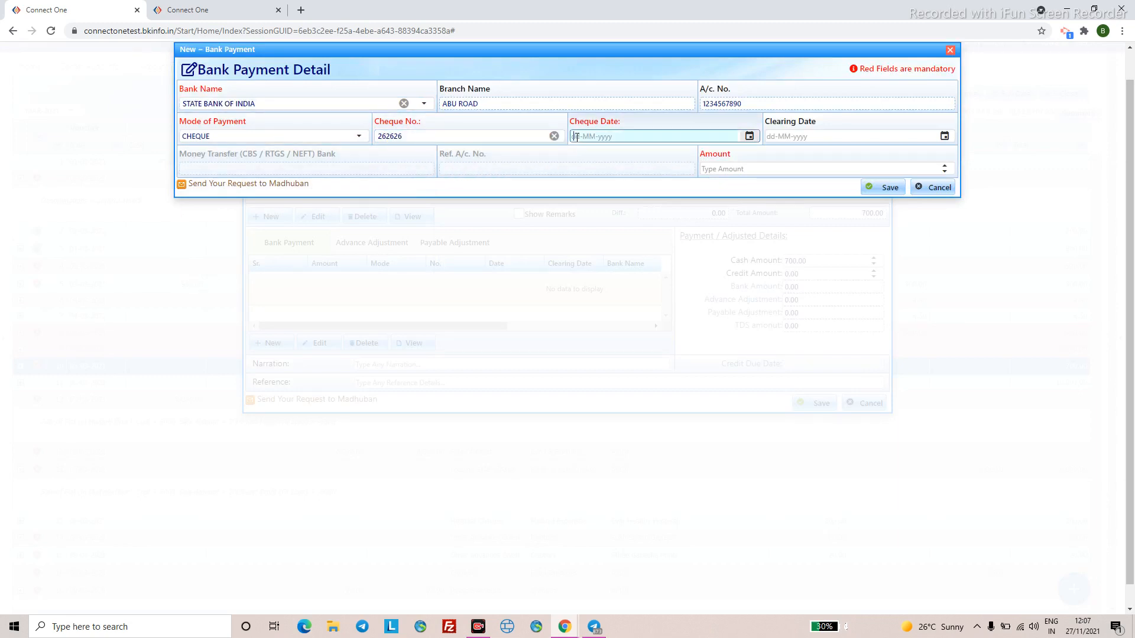
pyautogui.write('05042202')
pyautogui.write('2021')
pyautogui.press('Left')
pyautogui.write('03')
pyautogui.click(746, 169)
pyautogui.write('700')
pyautogui.click(896, 187)
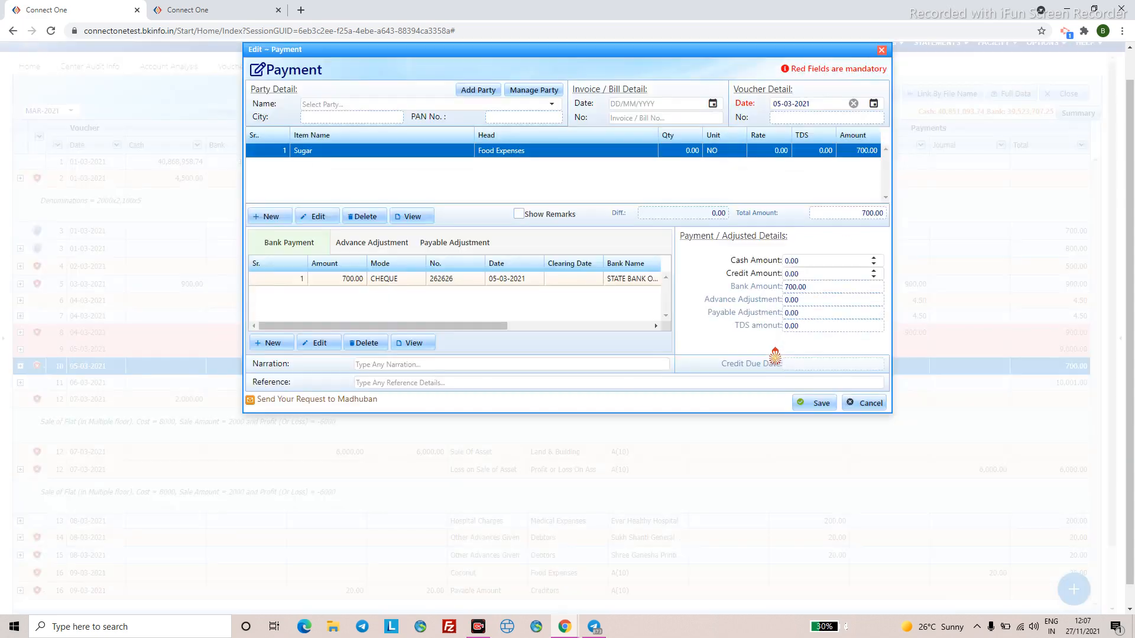
# - Reduce the cheque payment amount to 600.00
pyautogui.click(800, 261)
pyautogui.click(312, 281)
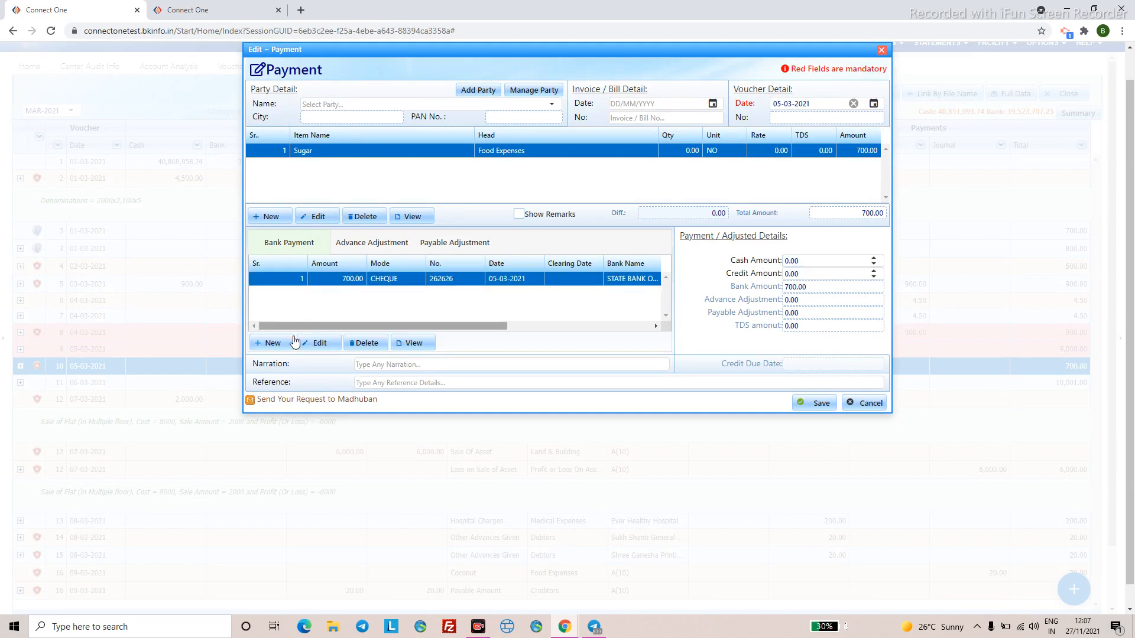
pyautogui.click(313, 342)
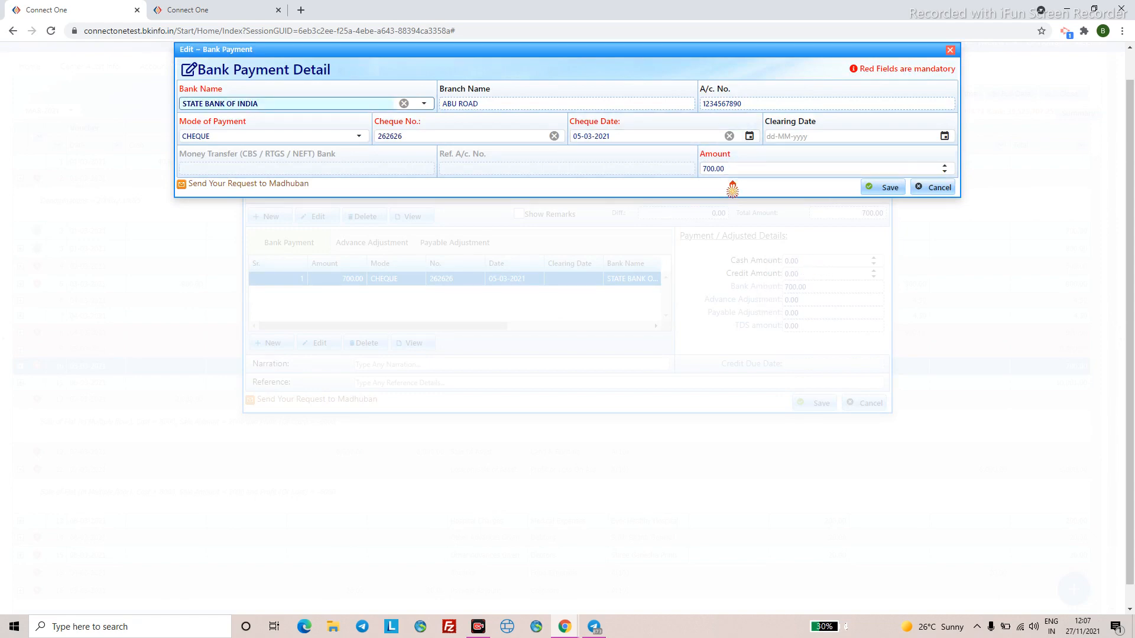
pyautogui.click(739, 169)
pyautogui.write('600')
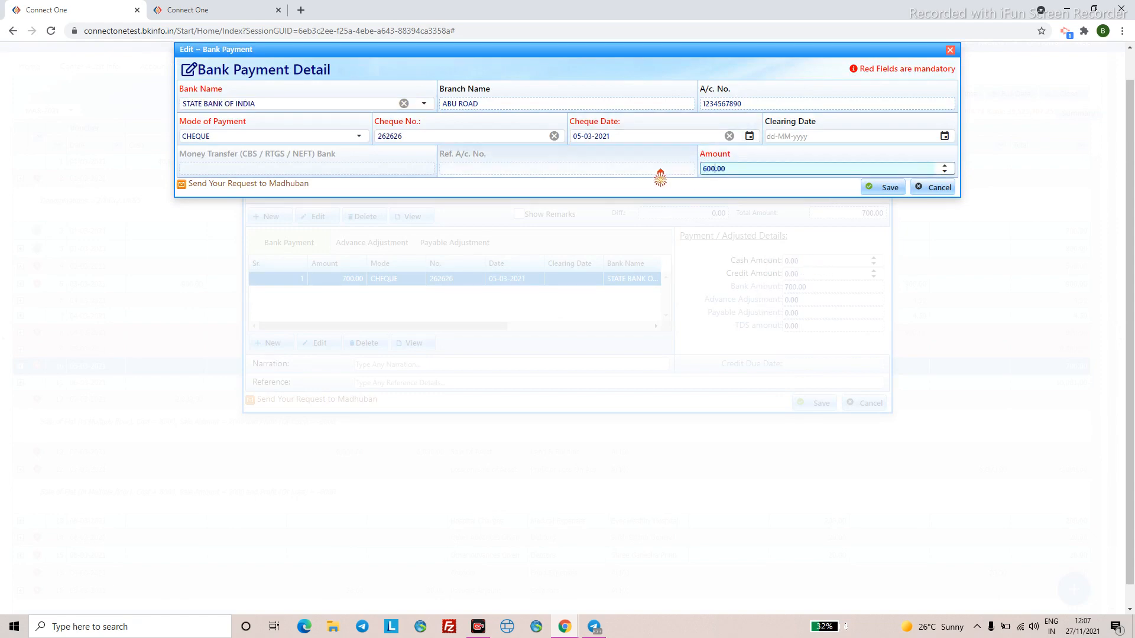
pyautogui.click(887, 188)
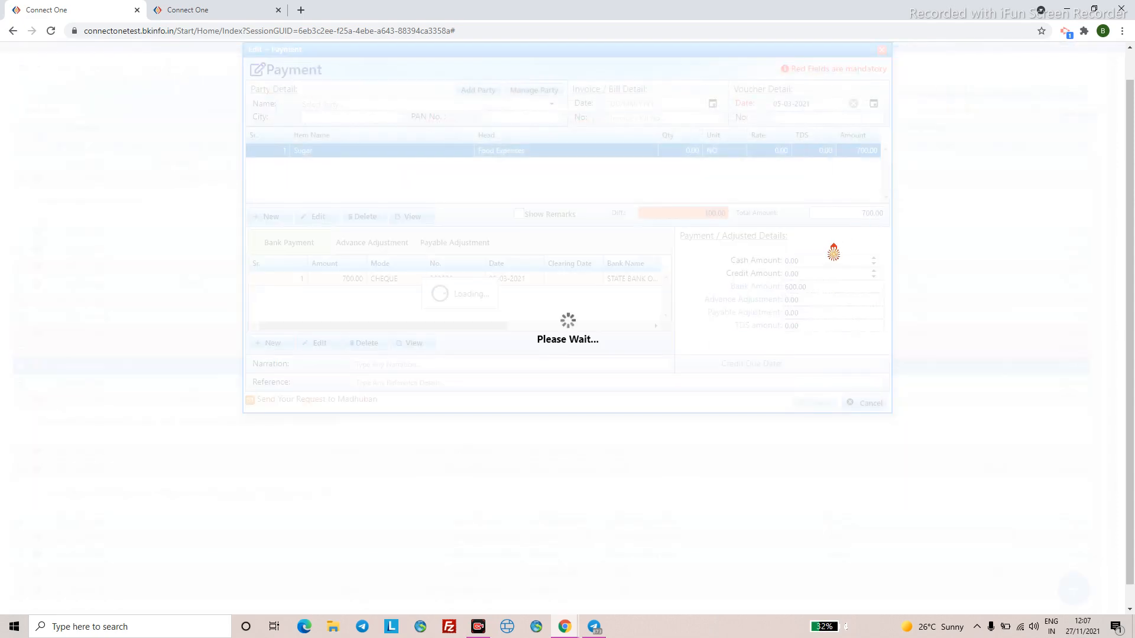
# - Add 100.00 cash, save the updated Sugar payment, and start a new Cash Book voucher
pyautogui.click(775, 260)
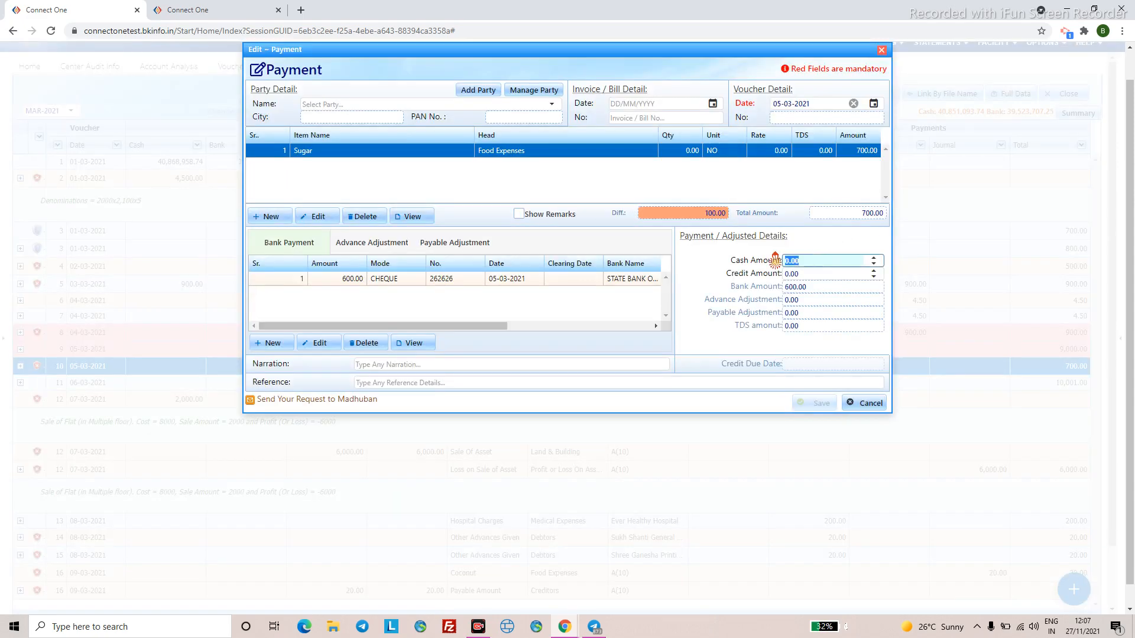
pyautogui.write('100')
pyautogui.click(645, 311)
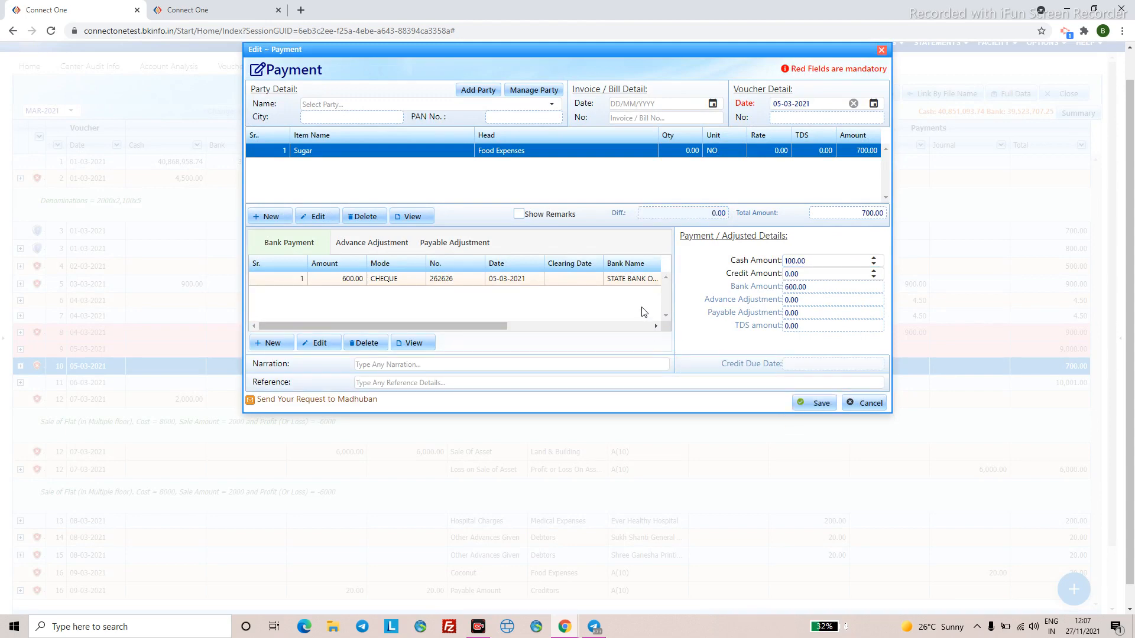
pyautogui.click(801, 408)
pyautogui.click(814, 403)
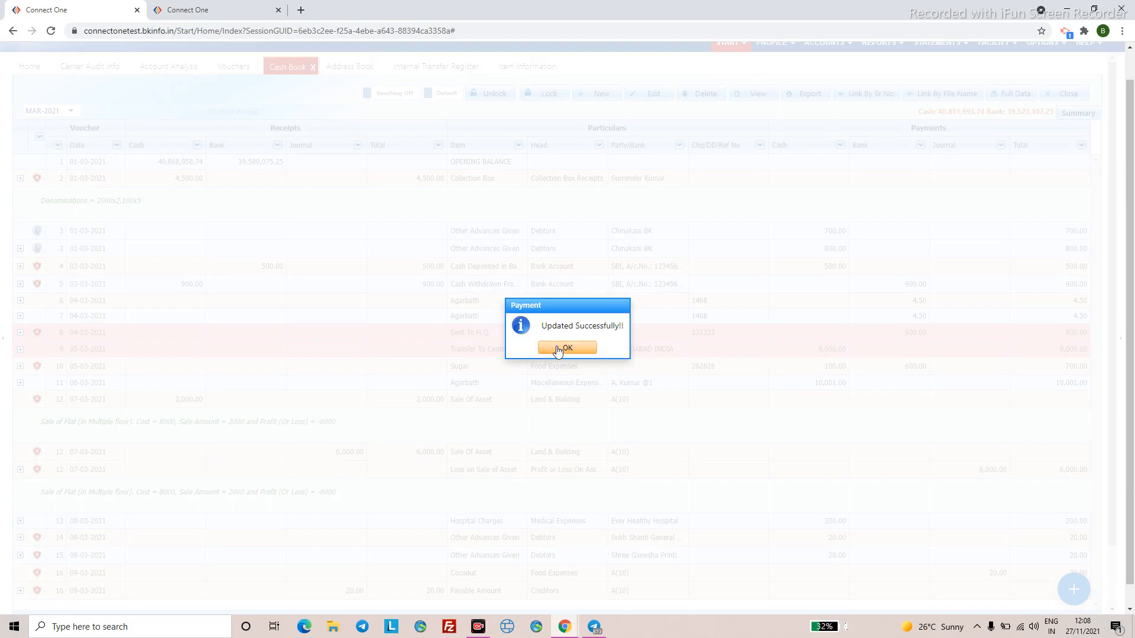
pyautogui.click(555, 348)
pyautogui.click(604, 78)
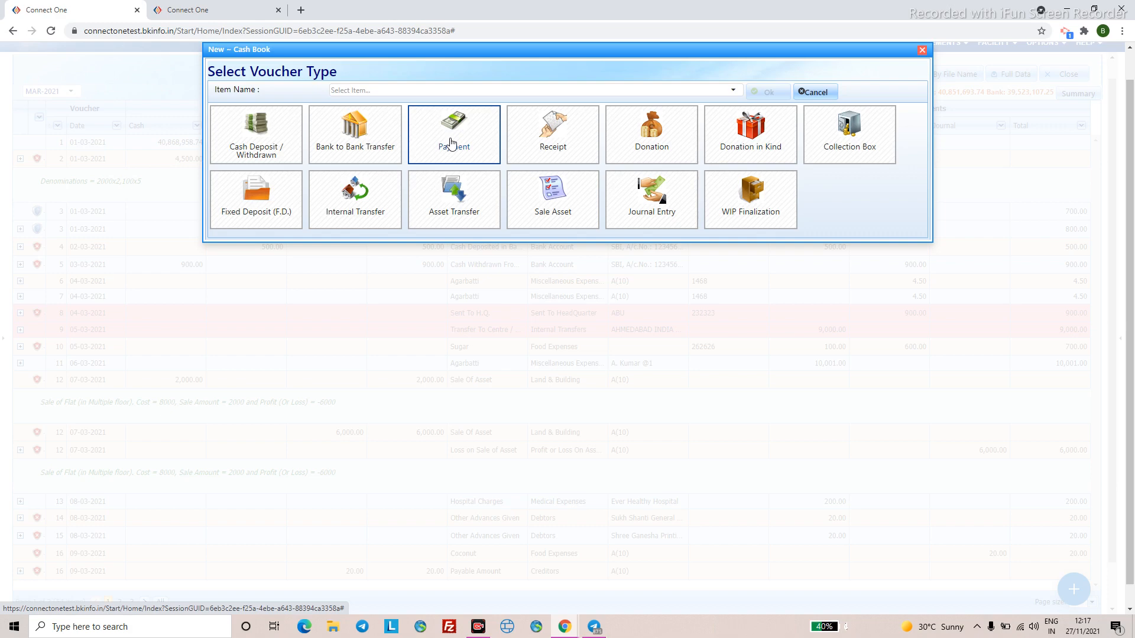
# - Search 'ceiling' and choose Ceiling Fan as the new voucher's item
pyautogui.click(392, 93)
pyautogui.click(392, 93)
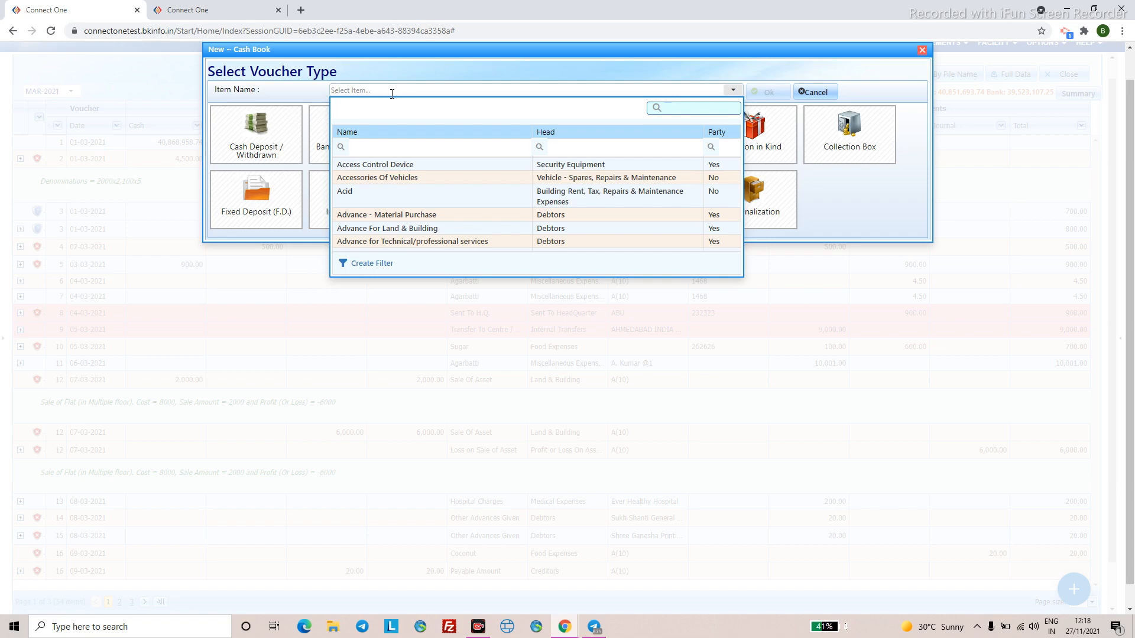
pyautogui.write('ceiling')
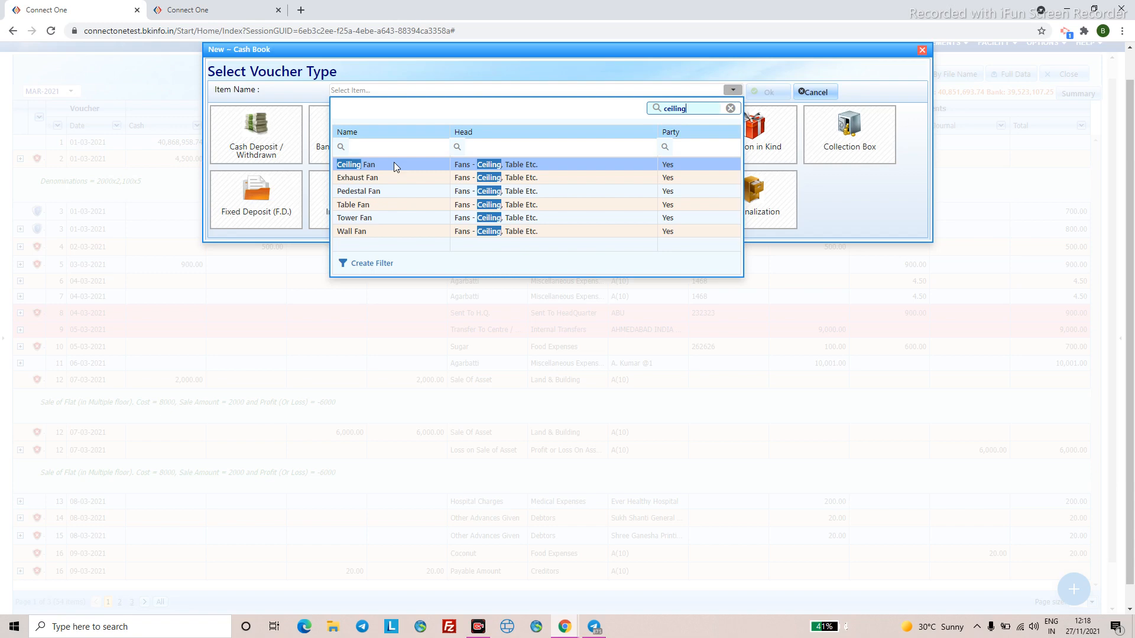
pyautogui.click(394, 164)
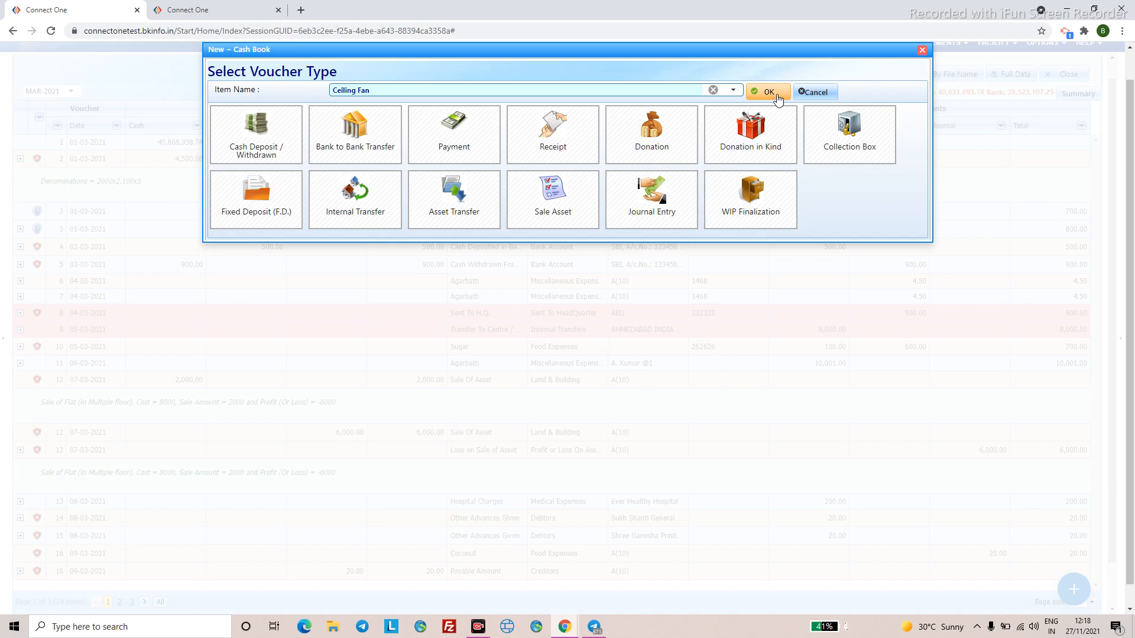
pyautogui.click(777, 96)
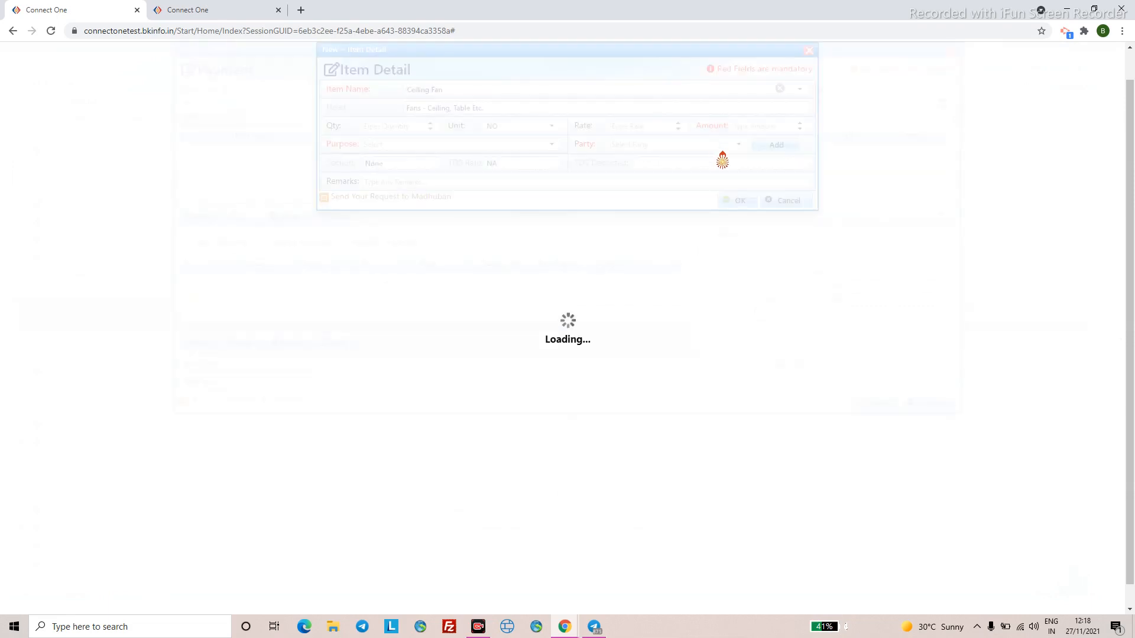
# - Give the Ceiling Fan item 958.00, purpose Awakening with B.K, and choose its party
pyautogui.click(748, 126)
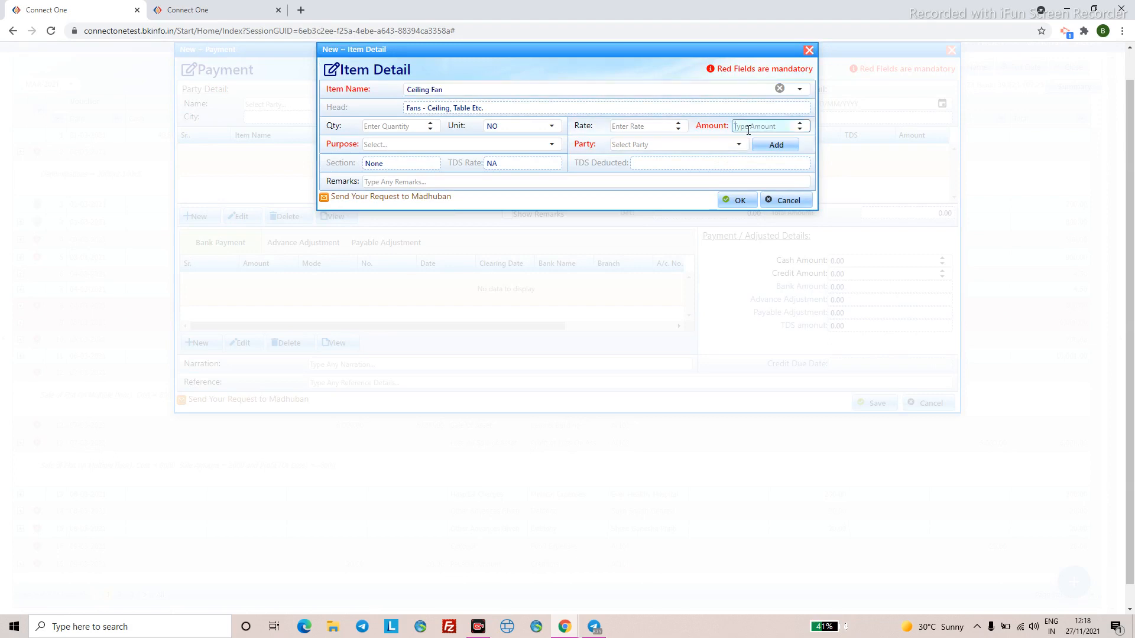
pyautogui.write('958')
pyautogui.click(433, 142)
pyautogui.click(441, 253)
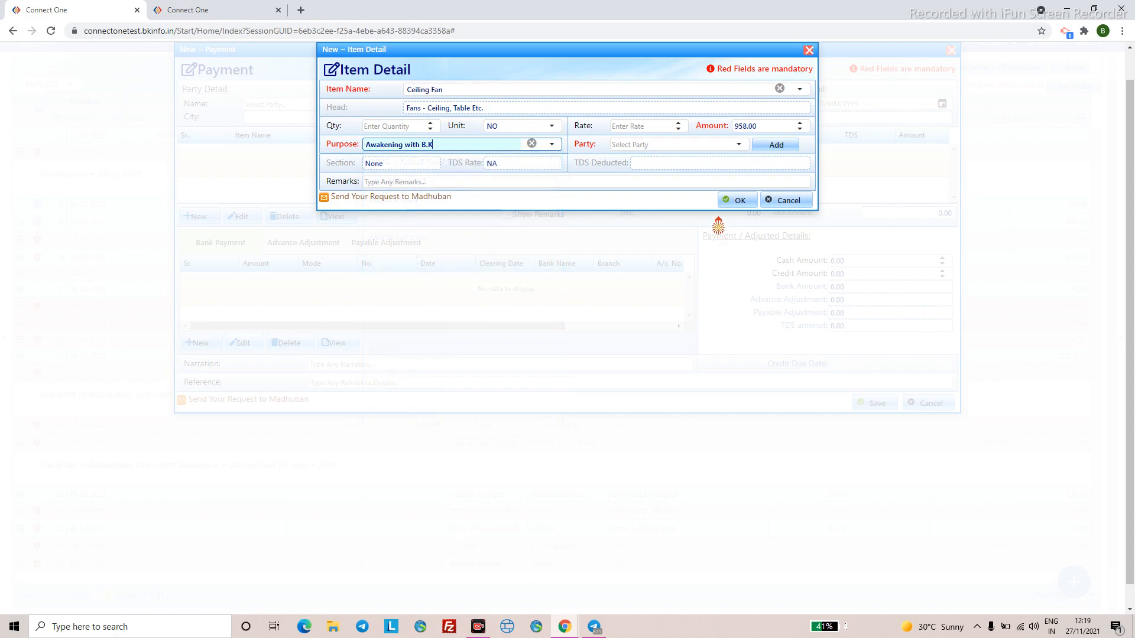
pyautogui.click(739, 146)
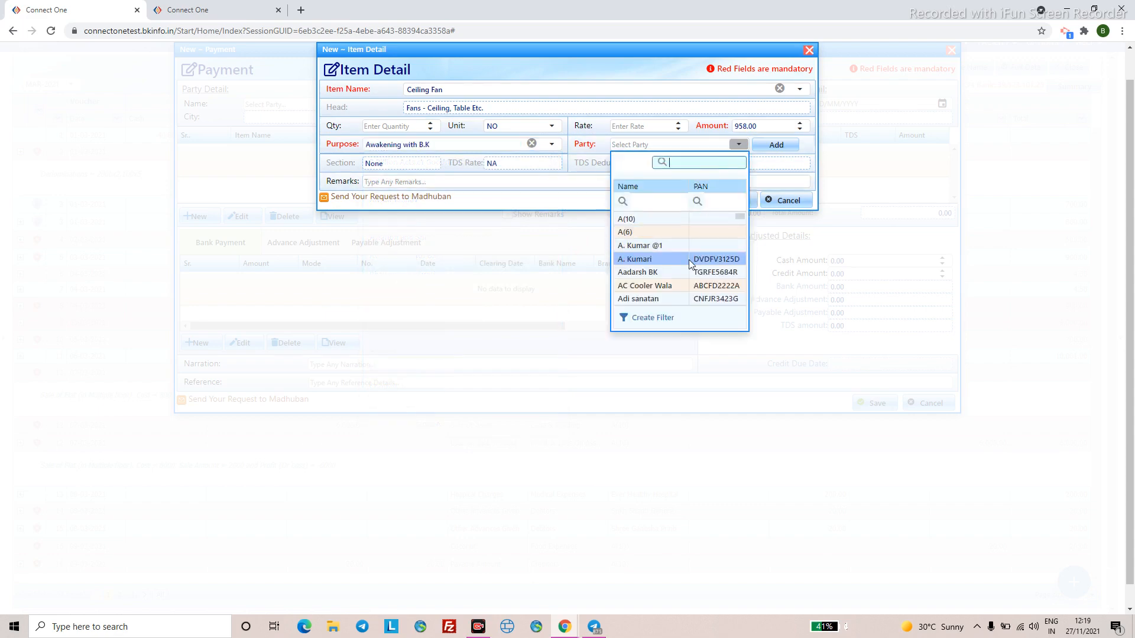
pyautogui.scroll(-3, 688, 262)
pyautogui.click(647, 242)
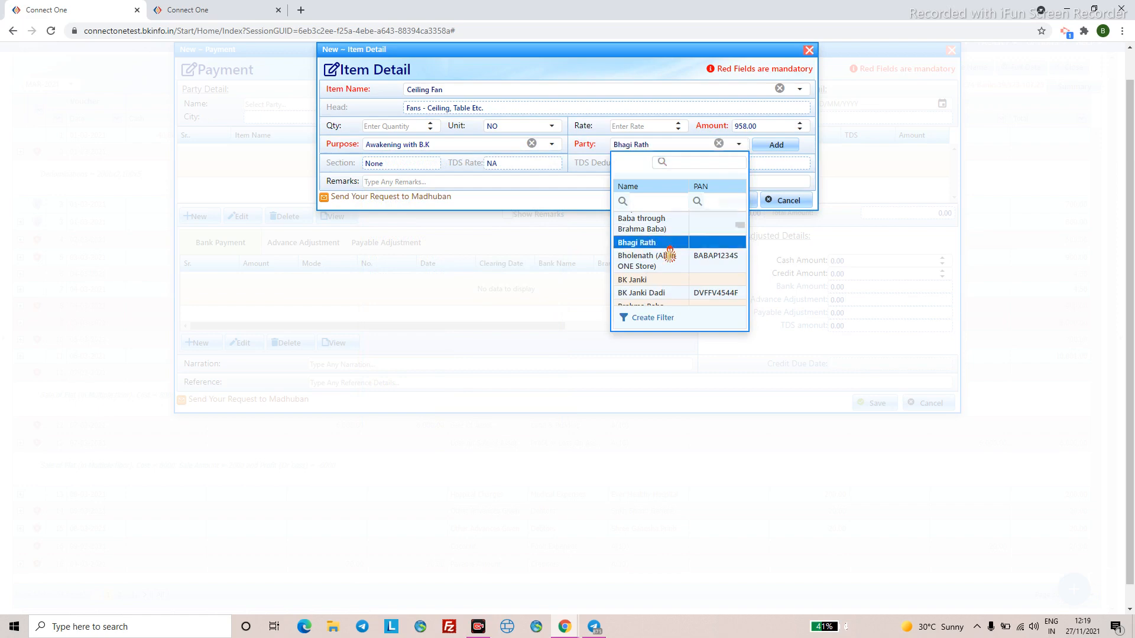
pyautogui.click(739, 201)
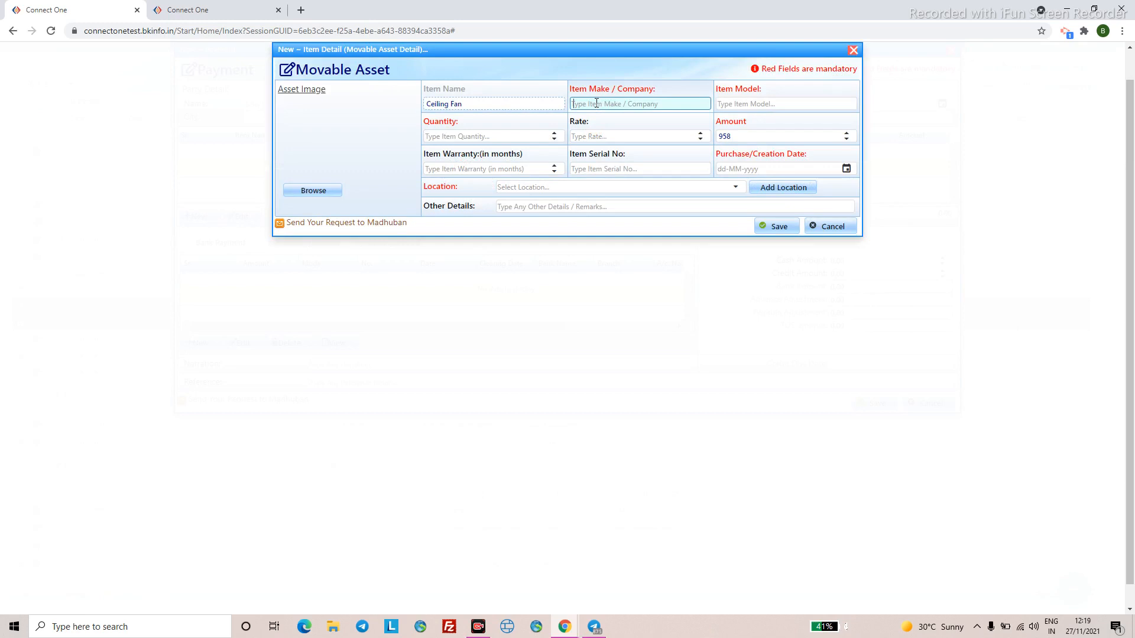
# - Enter make Syphony, model 132 and quantity 2 for the ceiling fan asset
pyautogui.write('Syphony')
pyautogui.click(751, 104)
pyautogui.write('132')
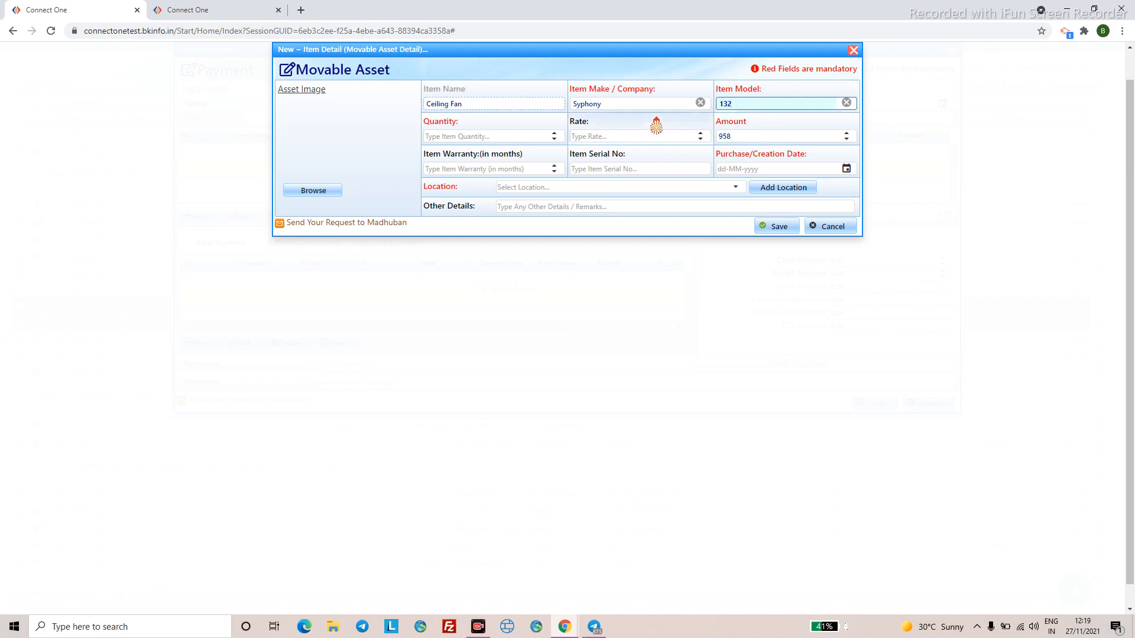
pyautogui.click(513, 137)
pyautogui.write('2')
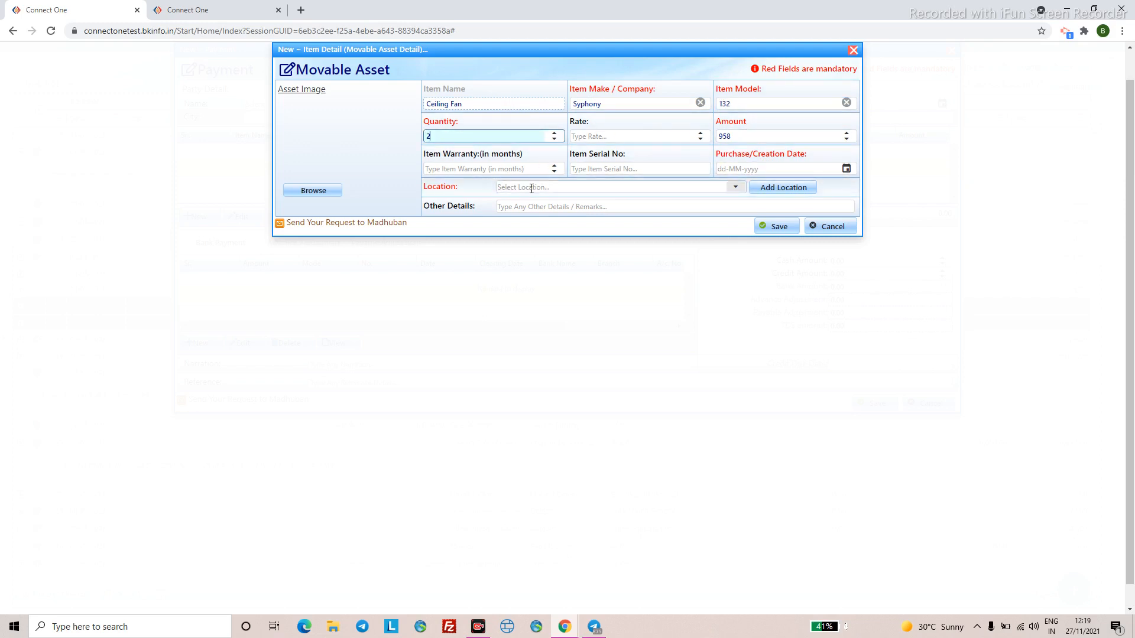
# - Set purchase date 06-03-2021 and location 435, then save the asset details
pyautogui.click(725, 170)
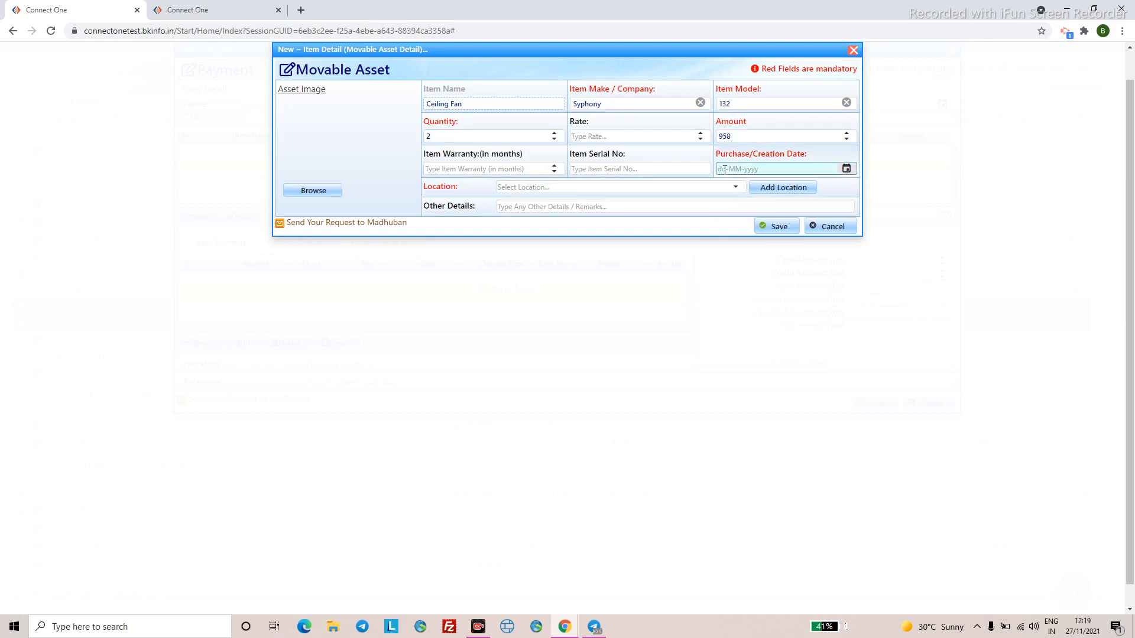
pyautogui.write('06032021')
pyautogui.press('Up')
pyautogui.click(735, 187)
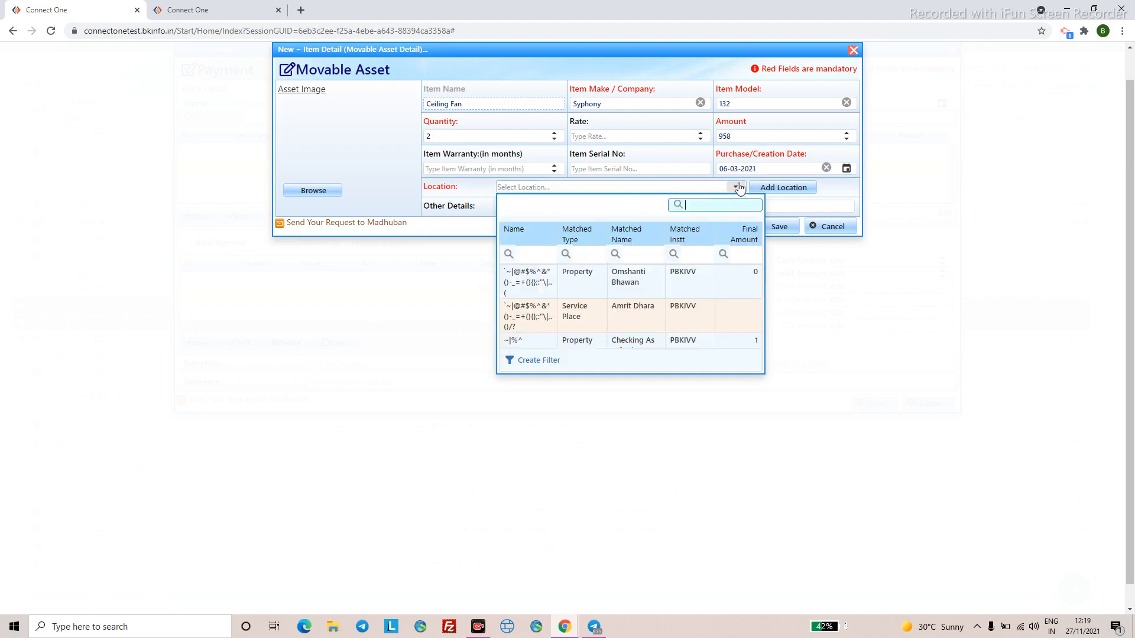
pyautogui.scroll(-4, 635, 272)
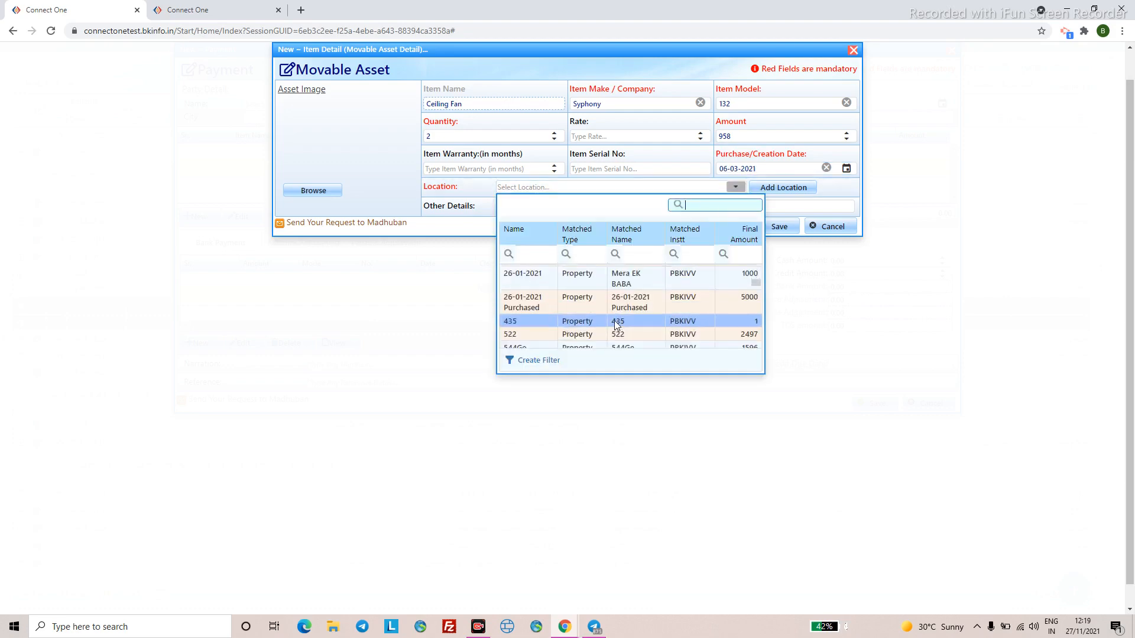
pyautogui.click(615, 323)
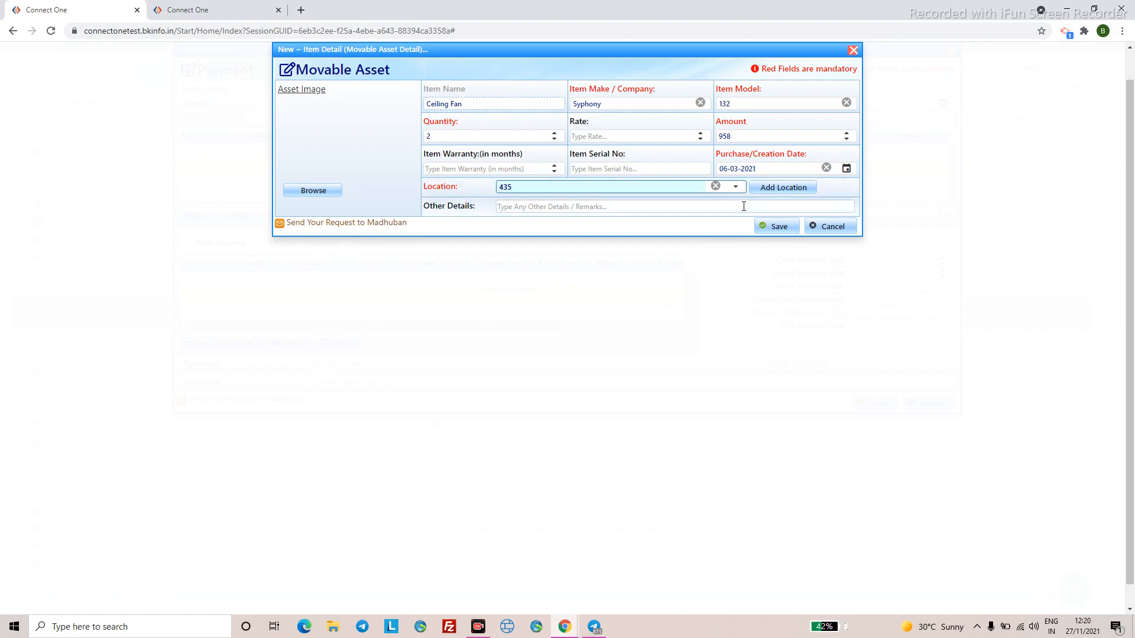
pyautogui.click(767, 231)
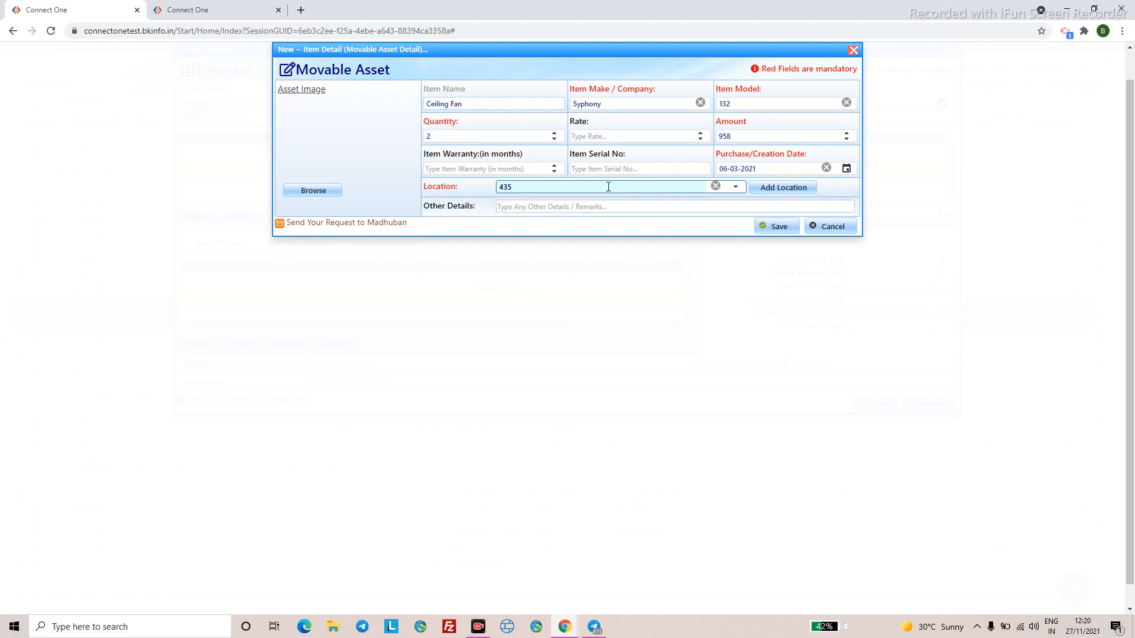
pyautogui.click(771, 229)
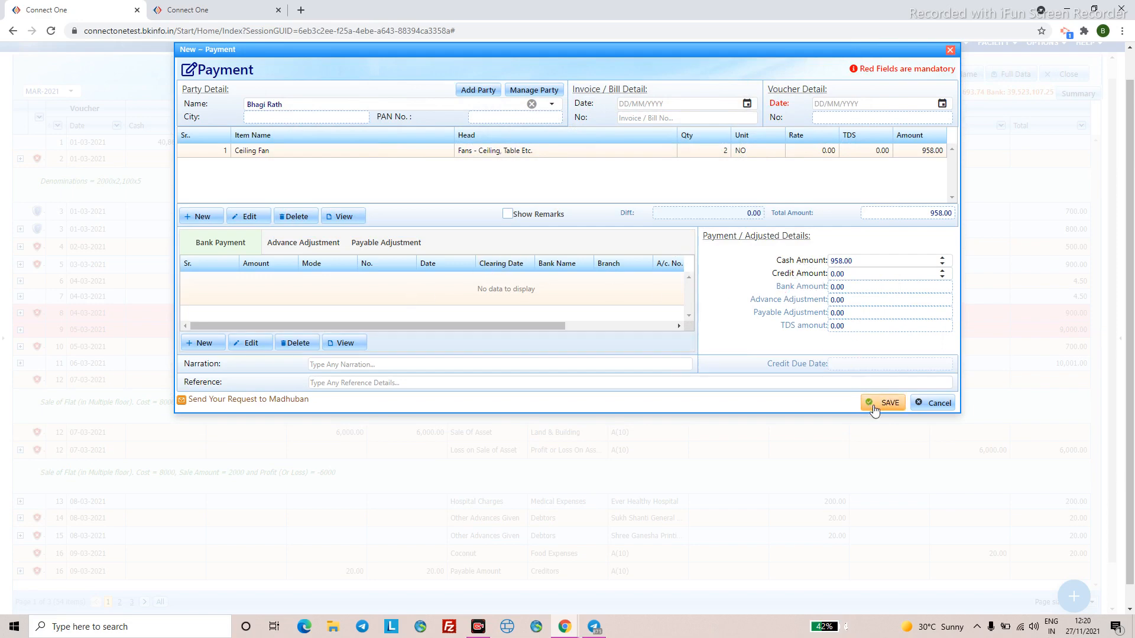
# - Date the Ceiling Fan payment 06-03-2021 and save it
pyautogui.click(826, 103)
pyautogui.write('06-')
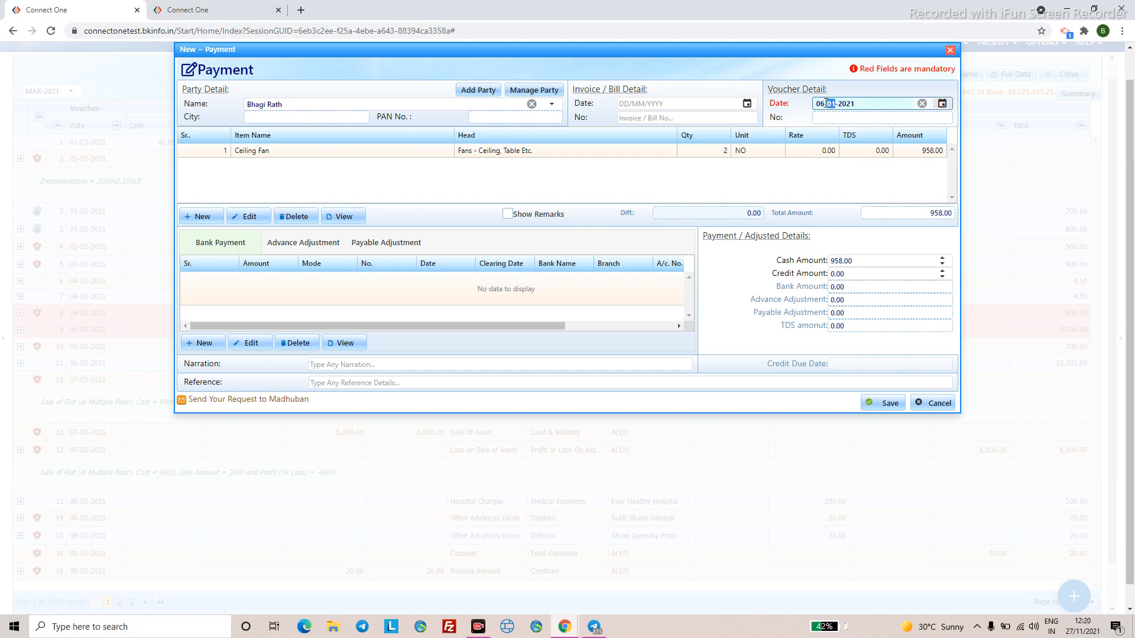
pyautogui.write('03-2021')
pyautogui.click(884, 403)
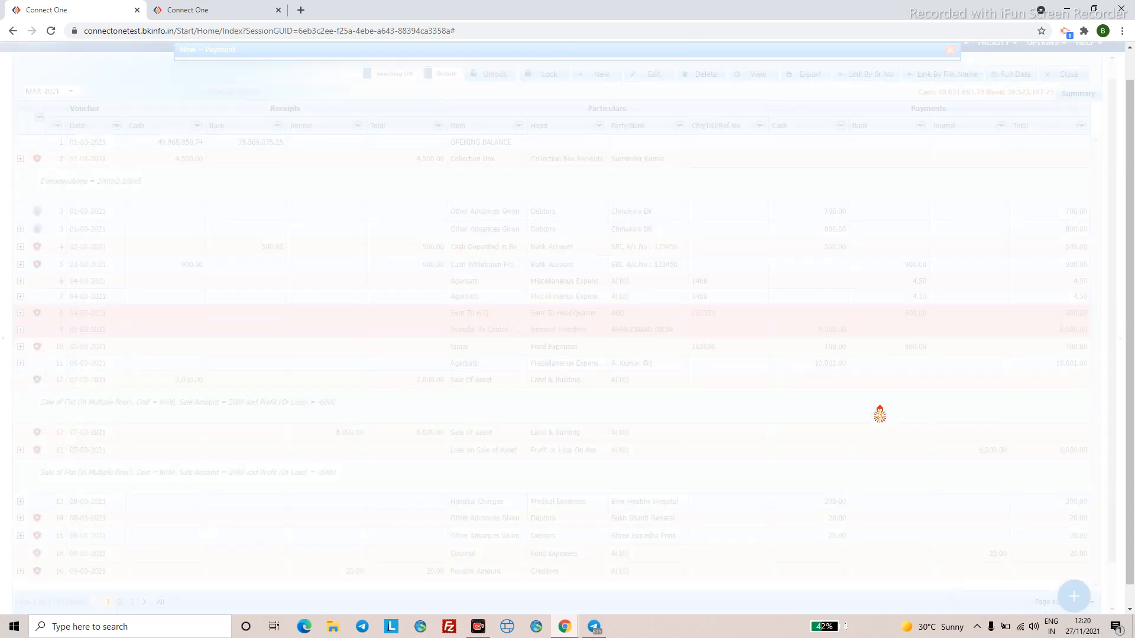
# - Dismiss the save confirmation and start a new Cash Book voucher
pyautogui.click(590, 351)
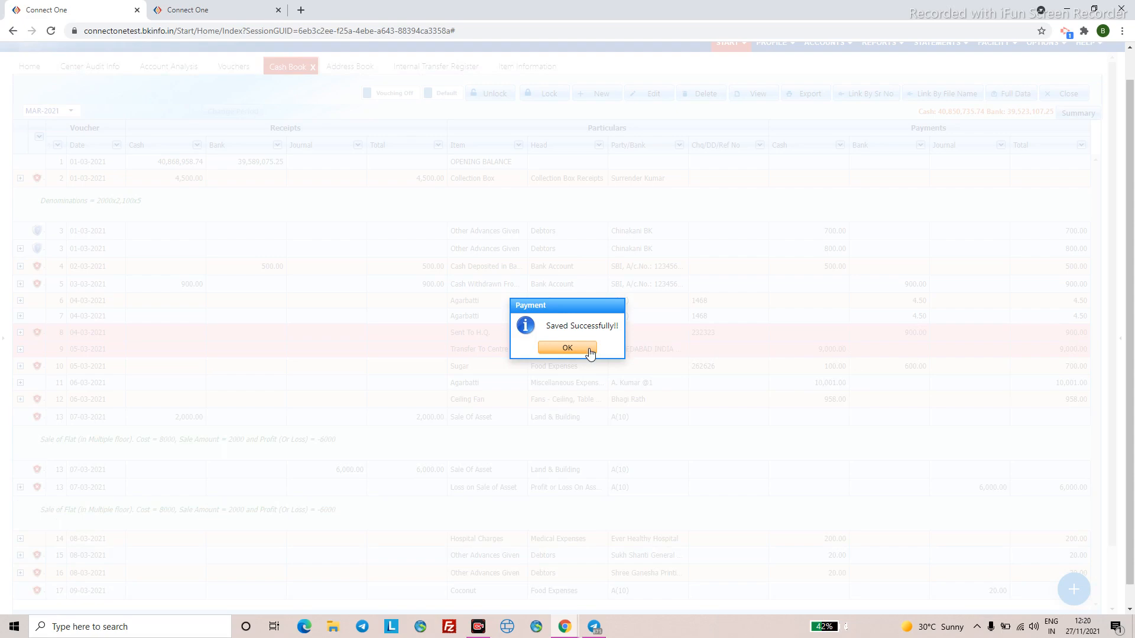
pyautogui.click(589, 353)
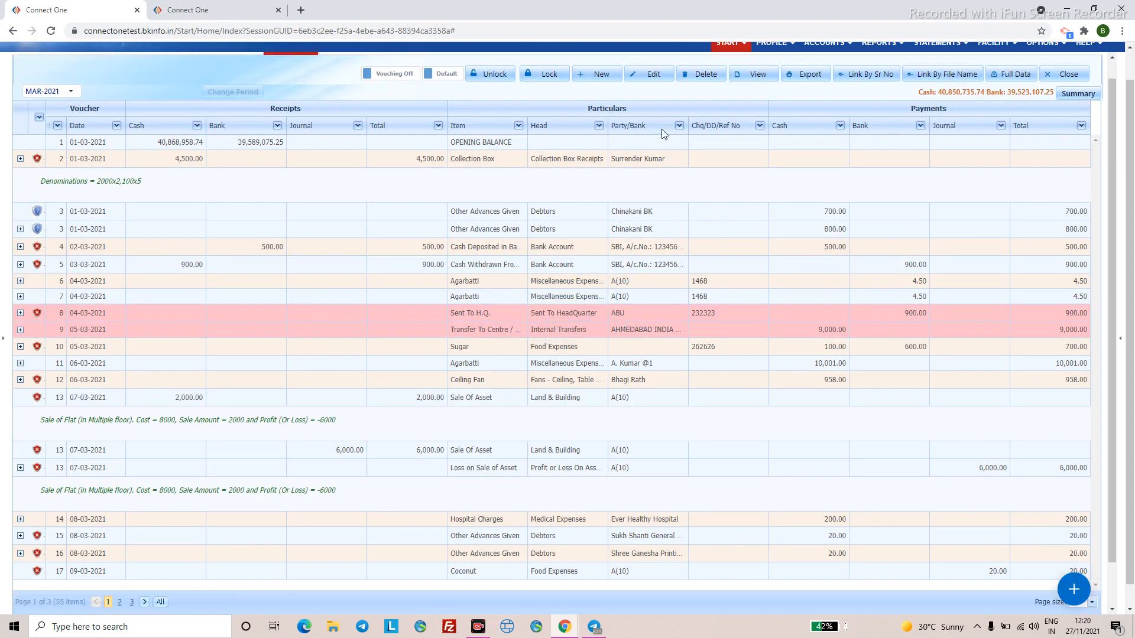
pyautogui.click(617, 78)
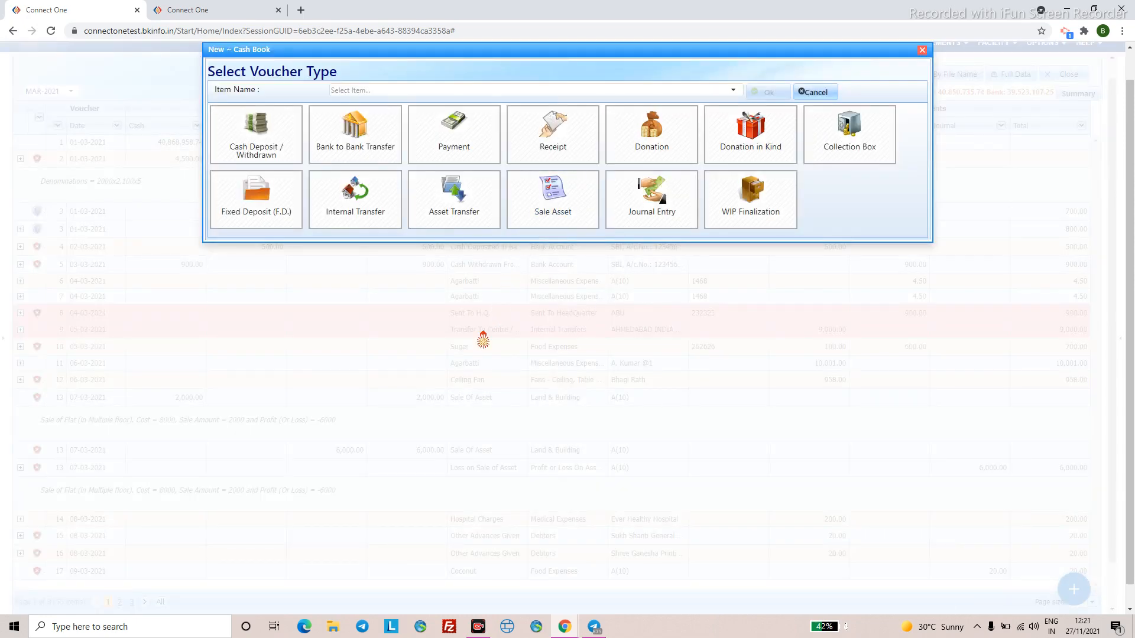
# - Search 'scooty' in the item list and pick the Scooty item for the payment
pyautogui.click(360, 90)
pyautogui.write('scooty')
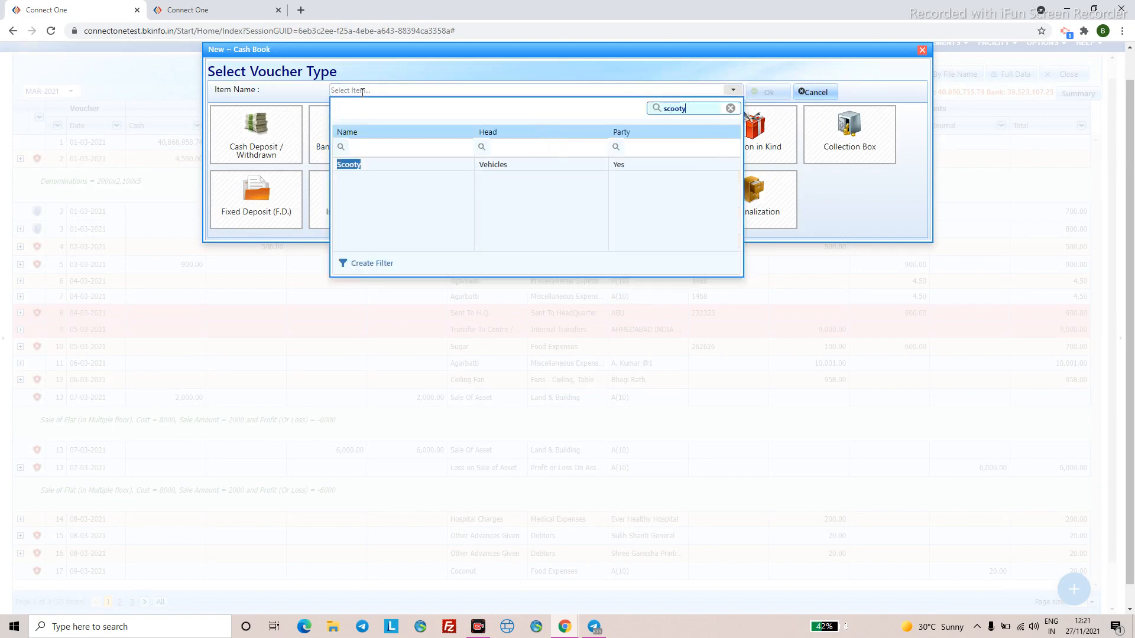
pyautogui.click(371, 166)
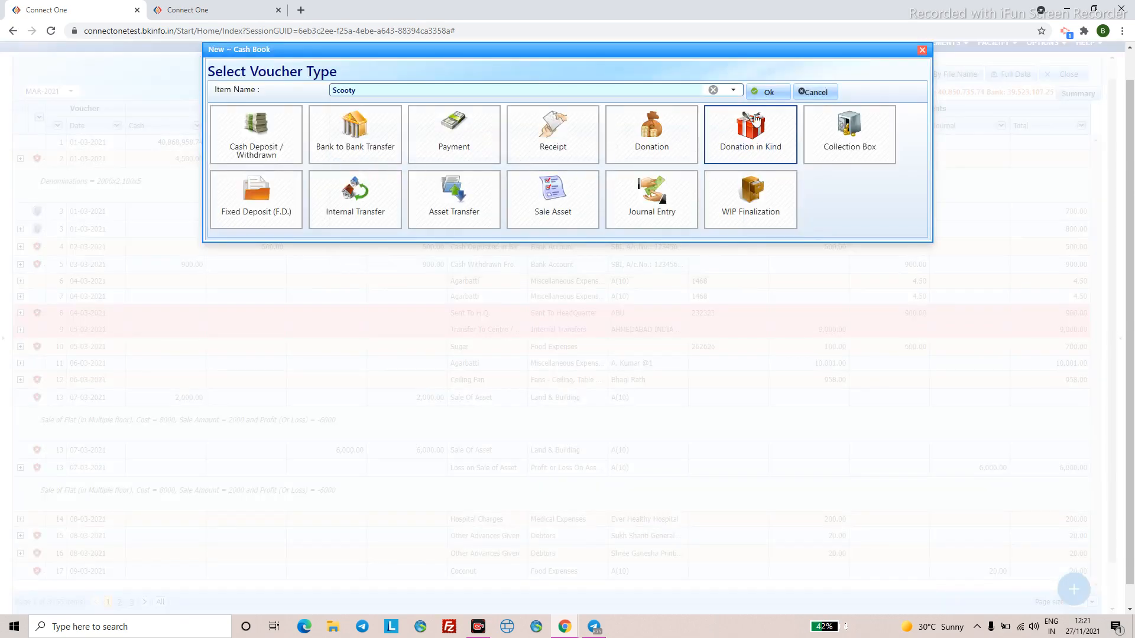
pyautogui.click(763, 92)
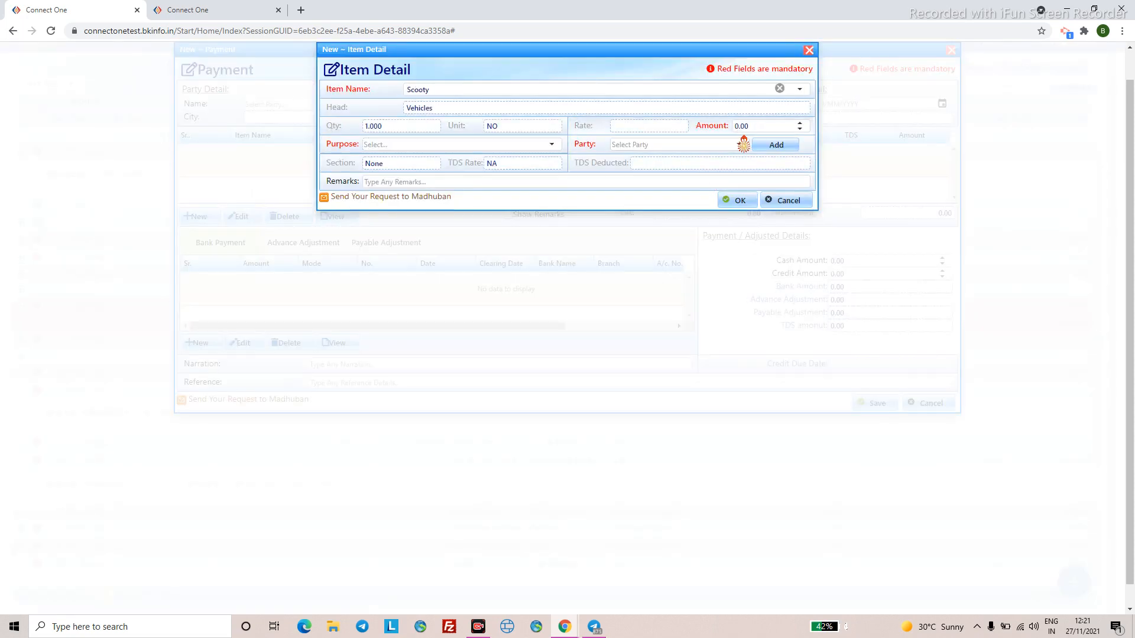
pyautogui.click(742, 124)
pyautogui.click(717, 124)
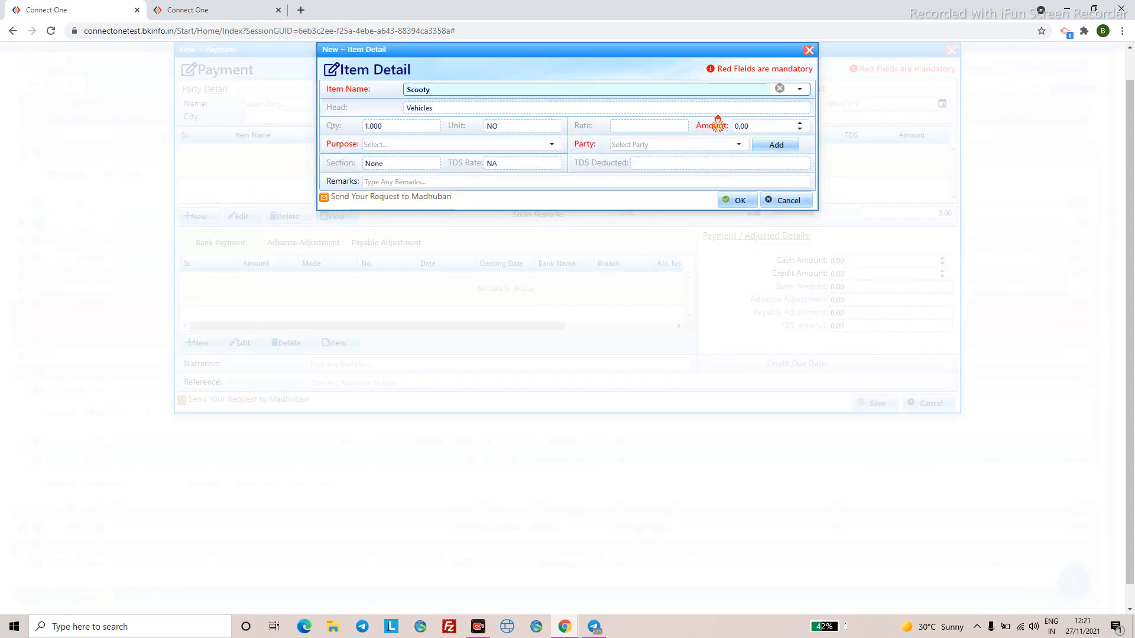
pyautogui.write('0')
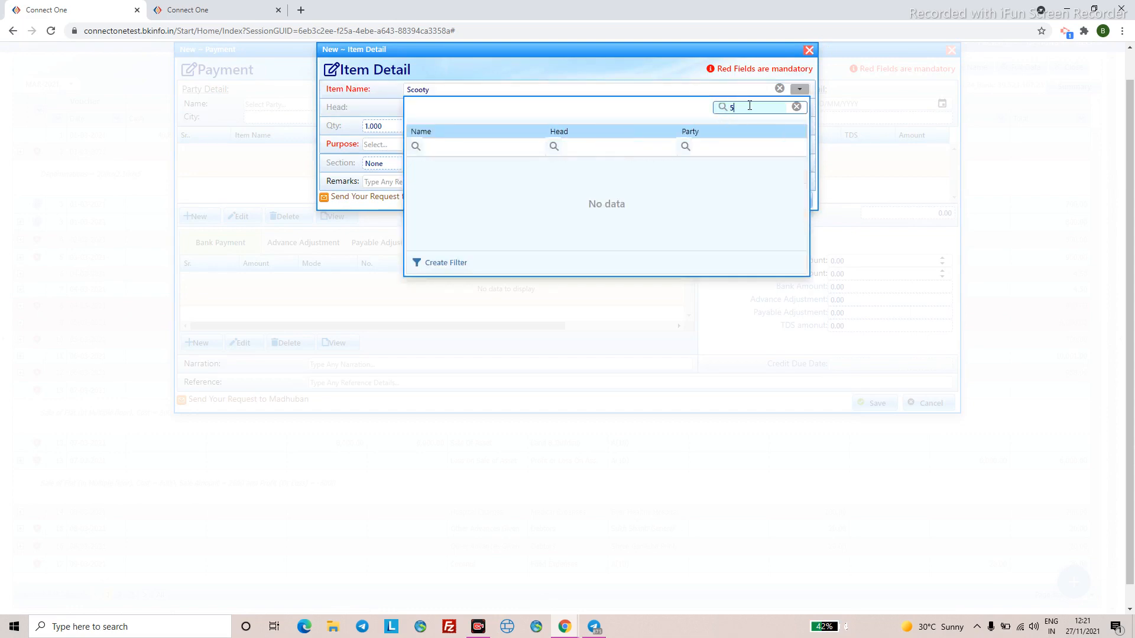
pyautogui.press('BackSpace')
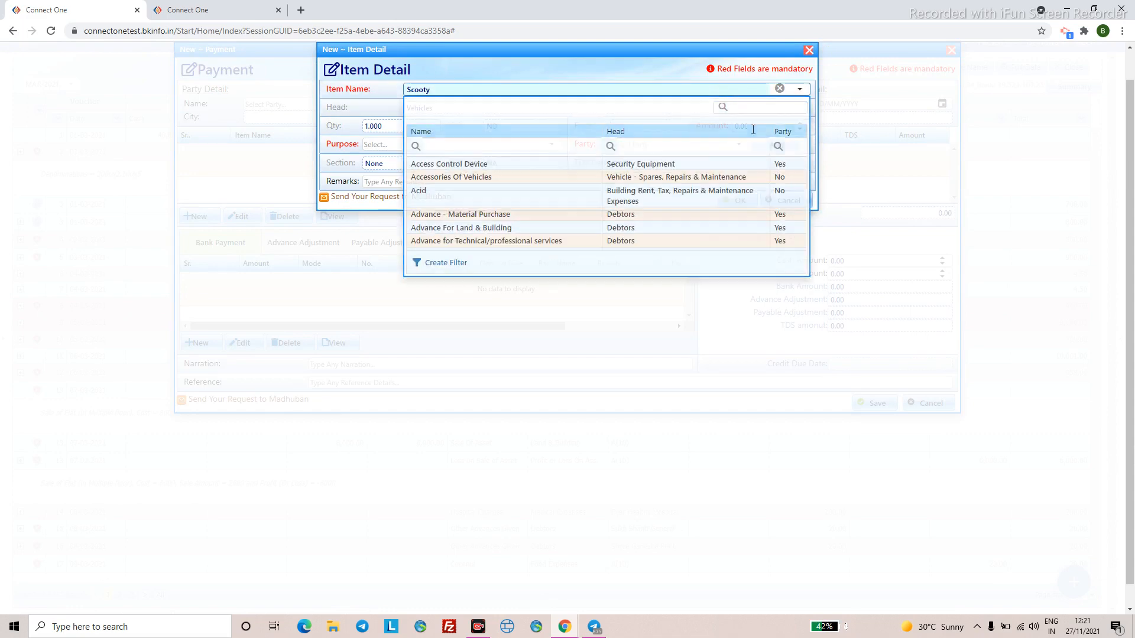
pyautogui.press('Escape')
# - Give the Scooty line amount 400, purpose Anniversary and a party, then confirm it
pyautogui.click(747, 125)
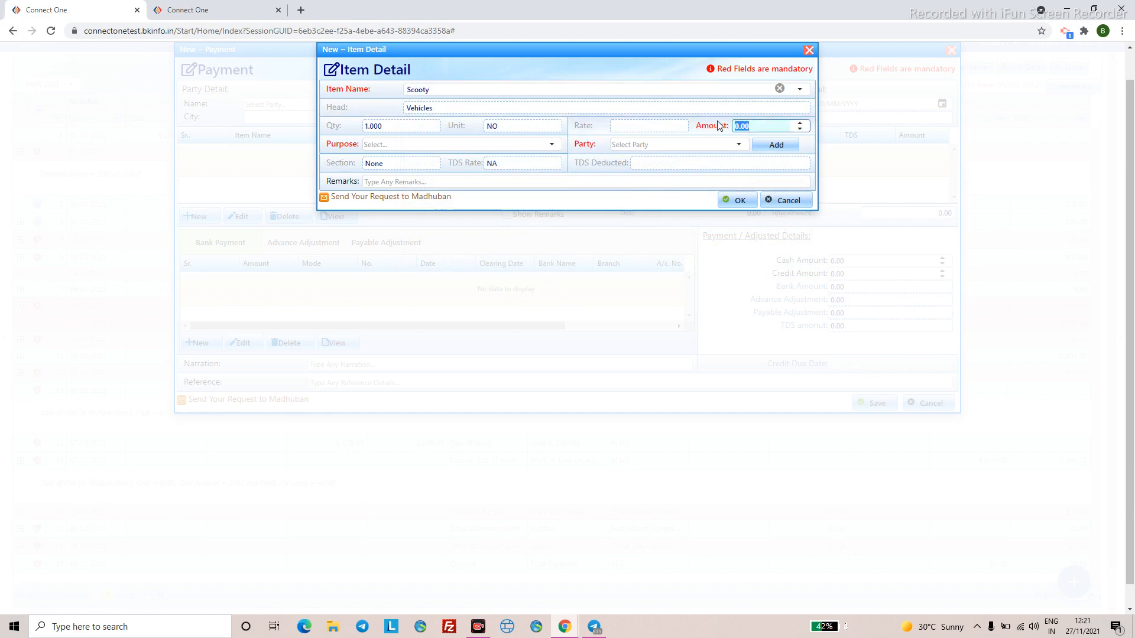
pyautogui.write('400')
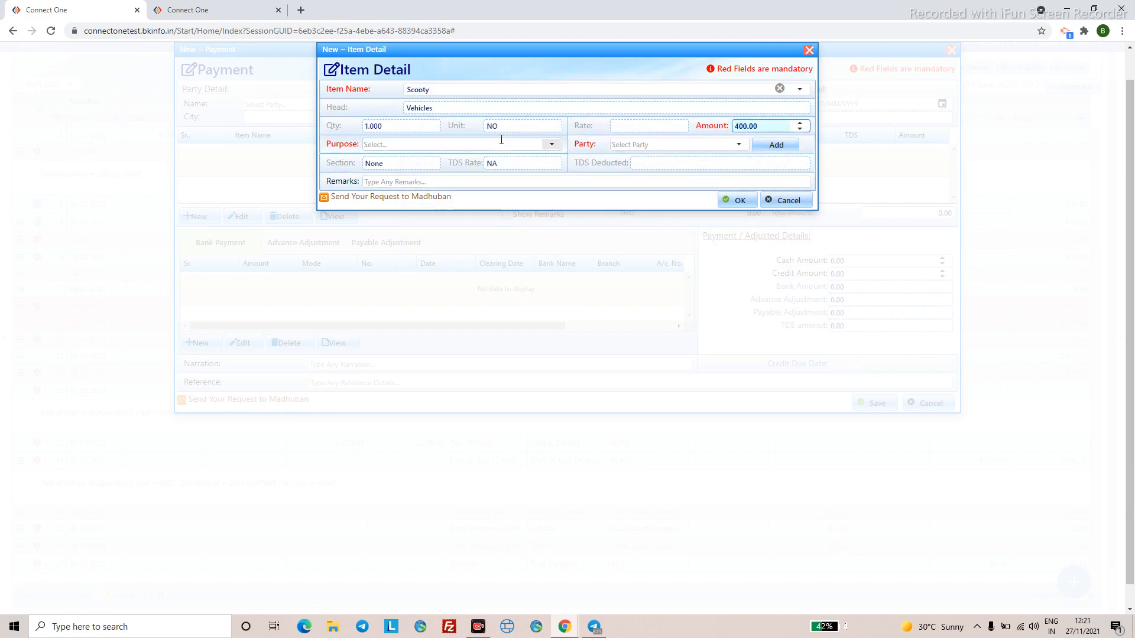
pyautogui.click(497, 144)
pyautogui.click(473, 218)
pyautogui.click(739, 144)
pyautogui.click(658, 272)
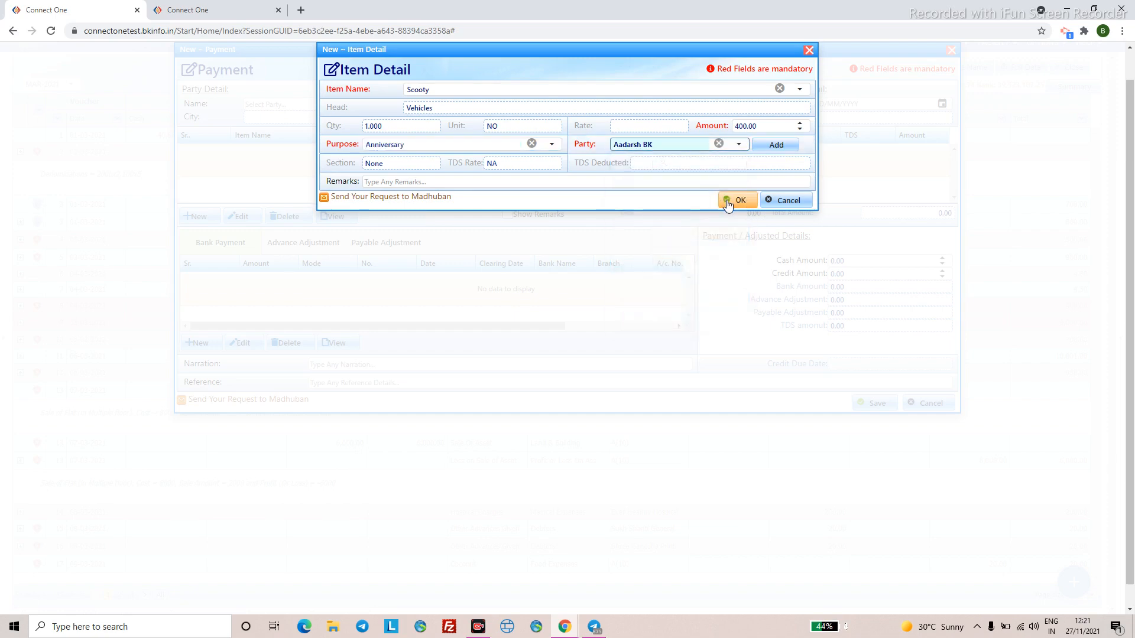
pyautogui.click(732, 201)
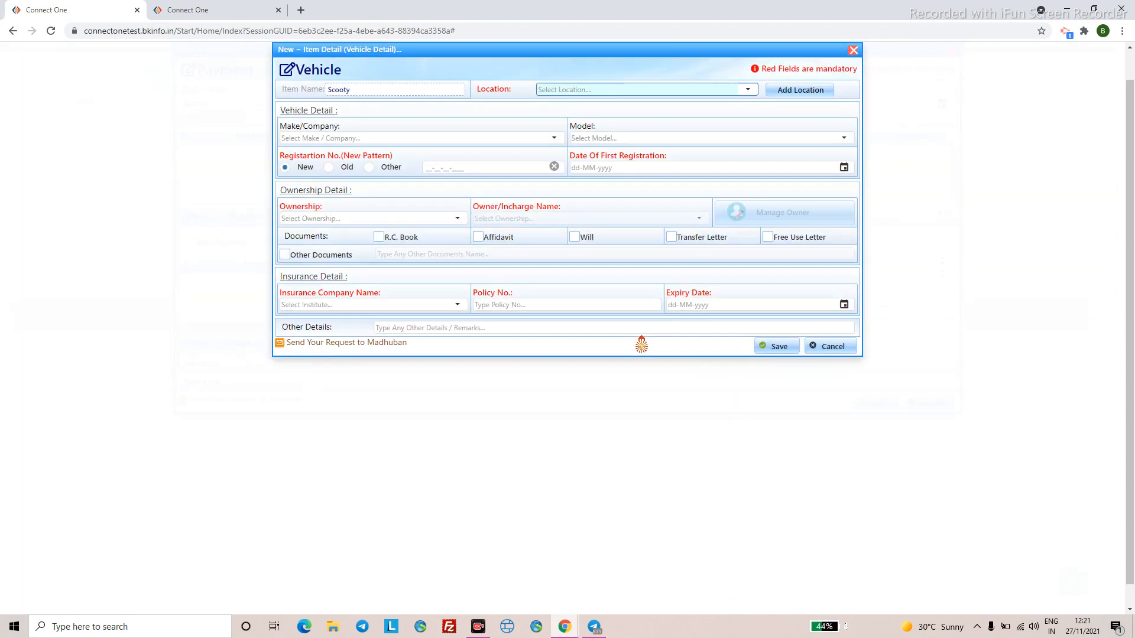
# - Set the vehicle location to 522 and try Kinetic as the make
pyautogui.click(747, 89)
pyautogui.scroll(-3, 620, 218)
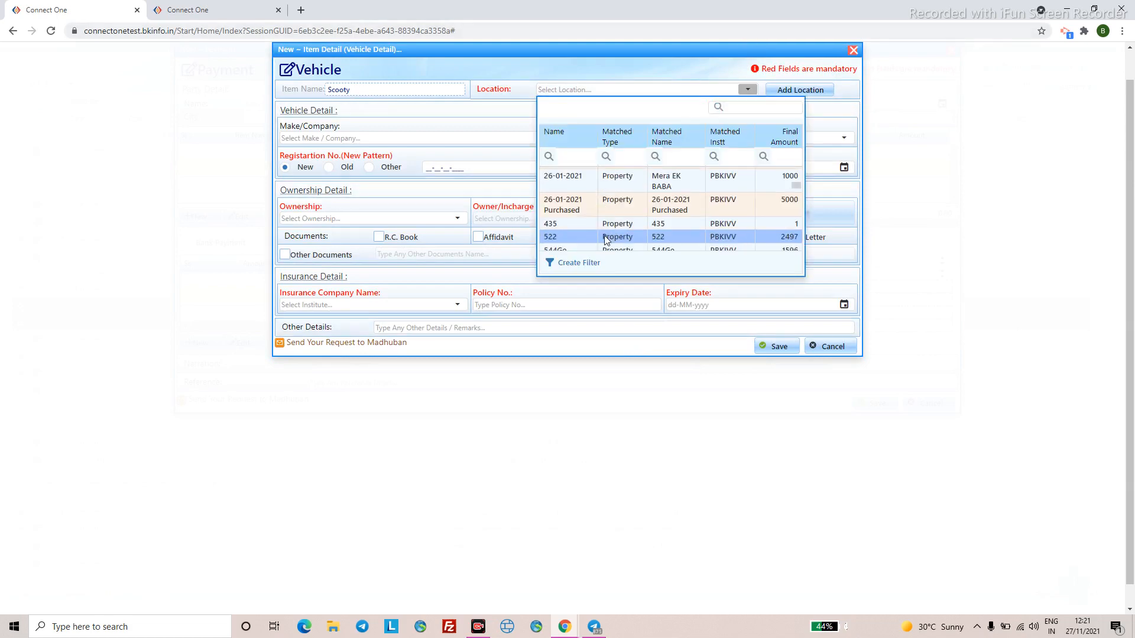
pyautogui.click(604, 239)
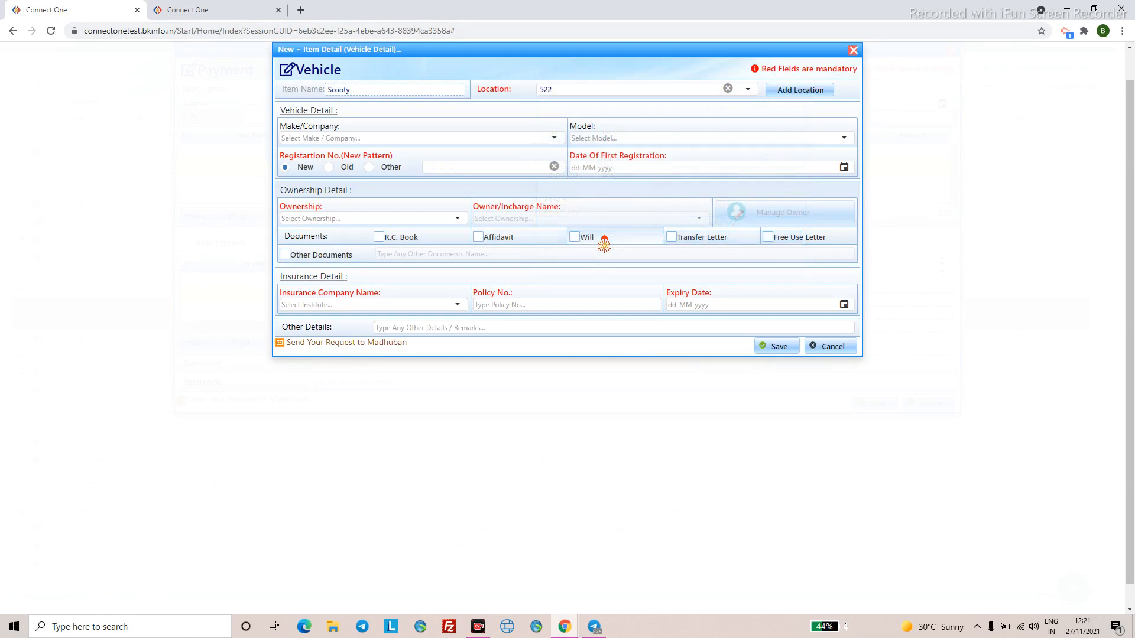
pyautogui.click(554, 138)
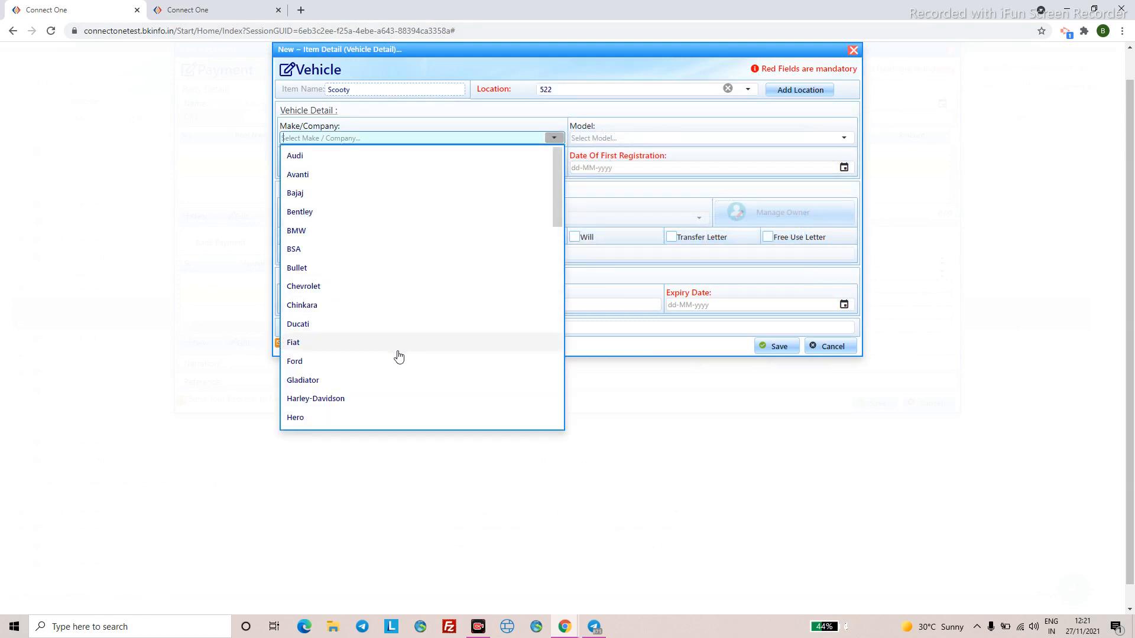
pyautogui.scroll(-5, 397, 342)
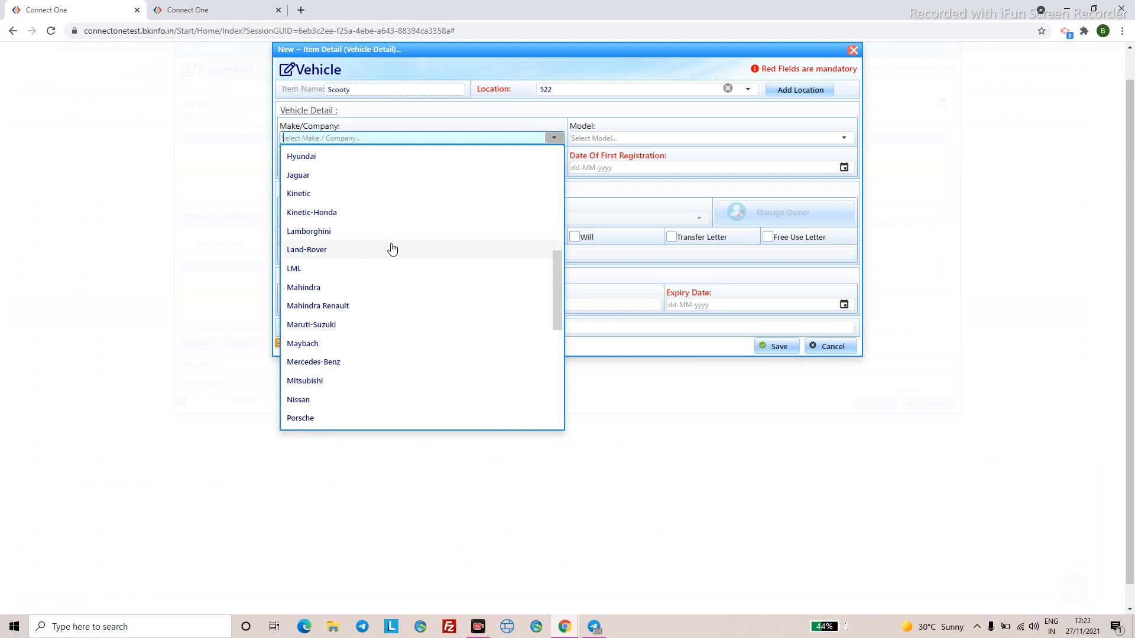
pyautogui.click(410, 197)
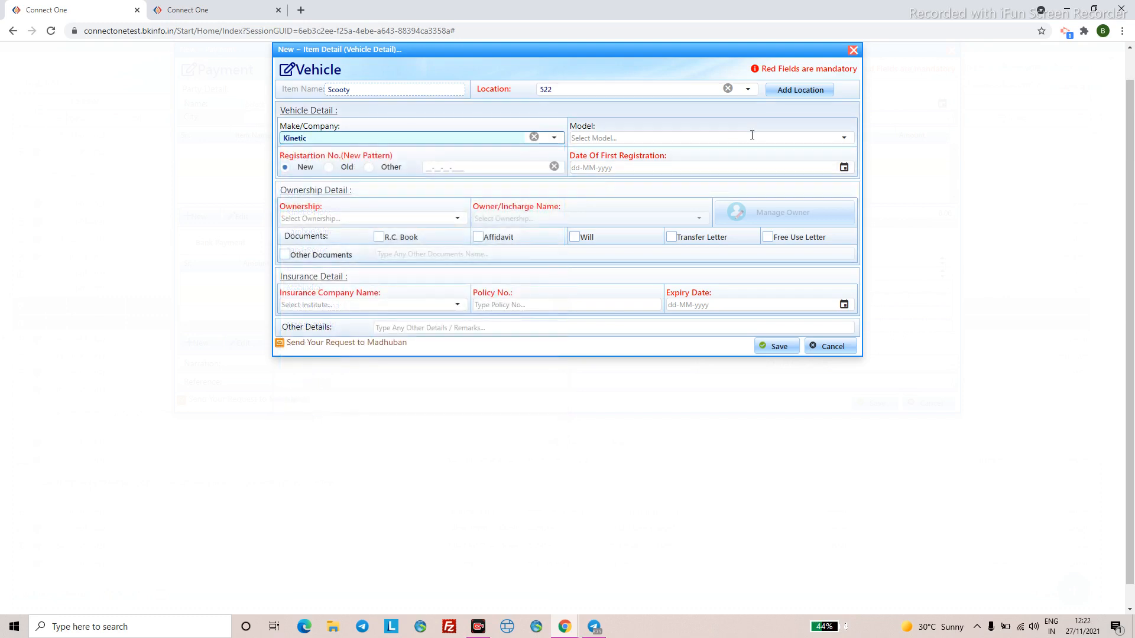
pyautogui.click(336, 139)
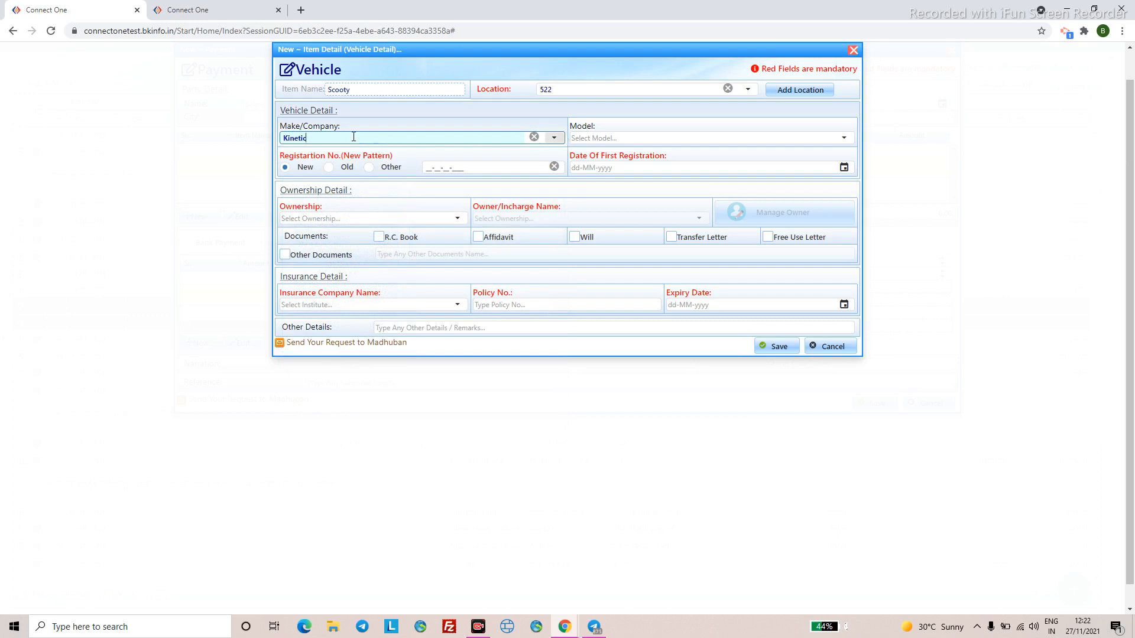
pyautogui.moveTo(352, 137); pyautogui.dragTo(274, 144)
pyautogui.write('dfdf')
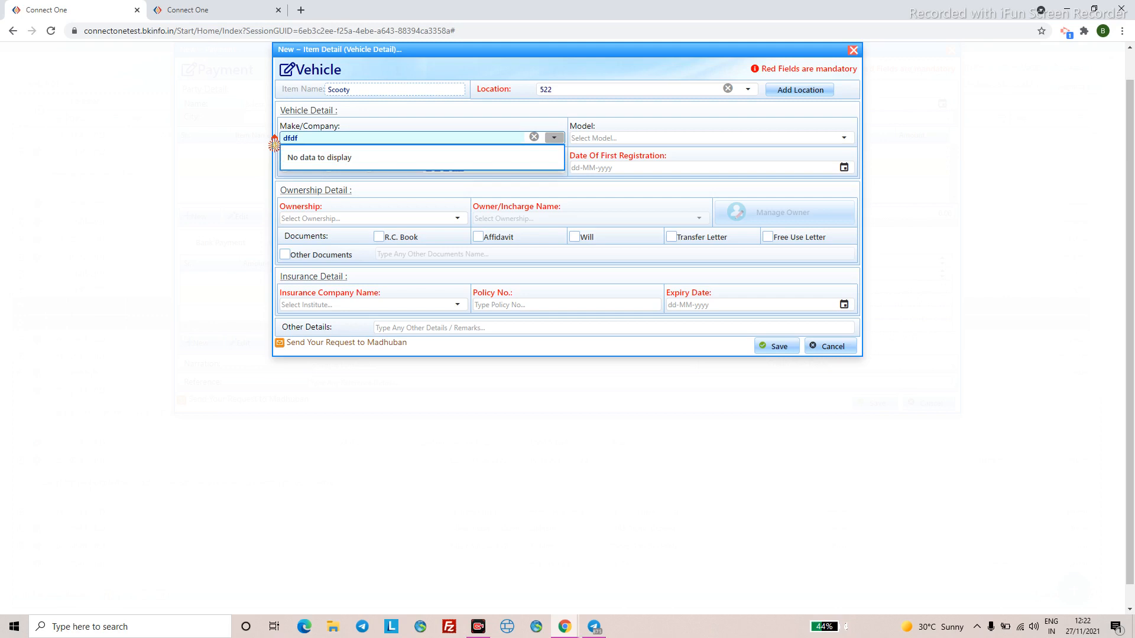
pyautogui.press('BackSpace')
pyautogui.press('BackSpace')
pyautogui.press('BackSpace')
pyautogui.press('BackSpace')
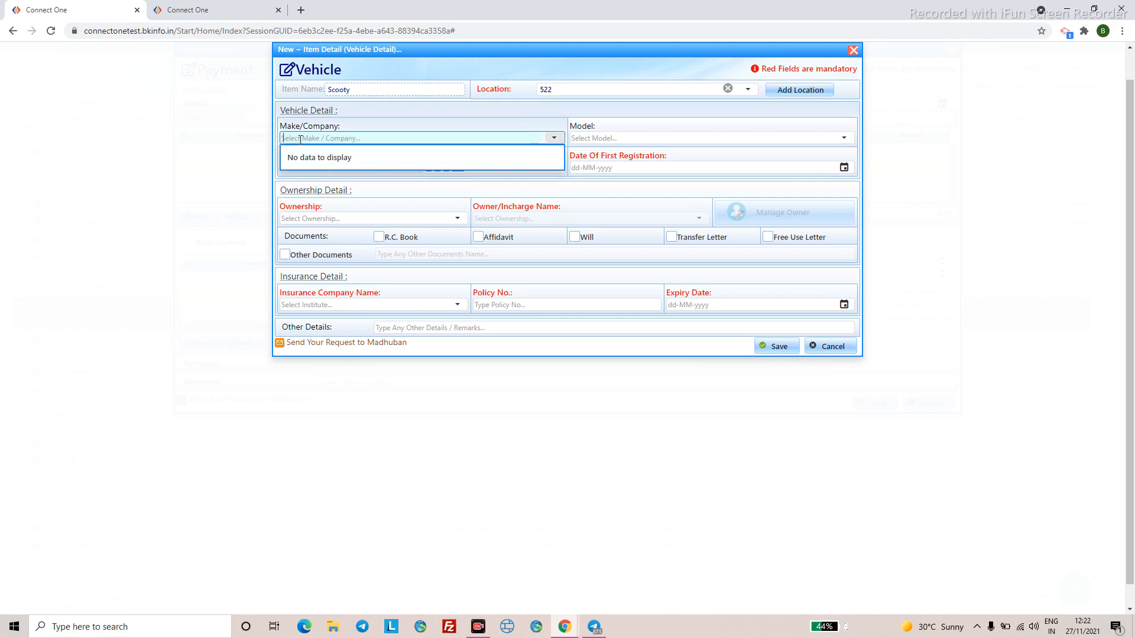
pyautogui.write('ABC')
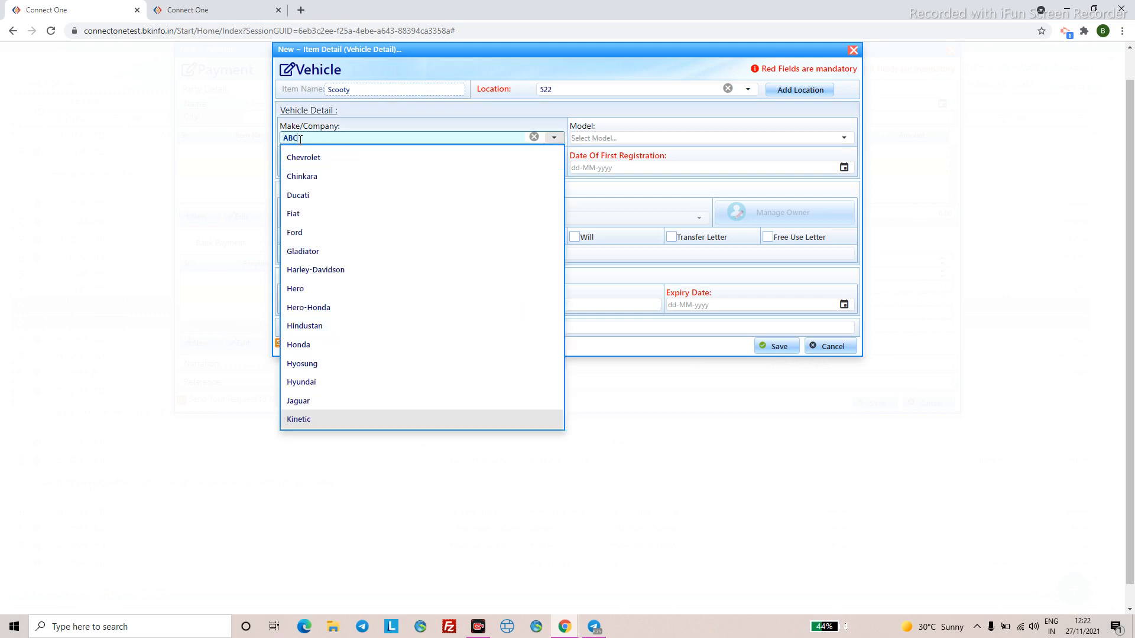
pyautogui.click(628, 138)
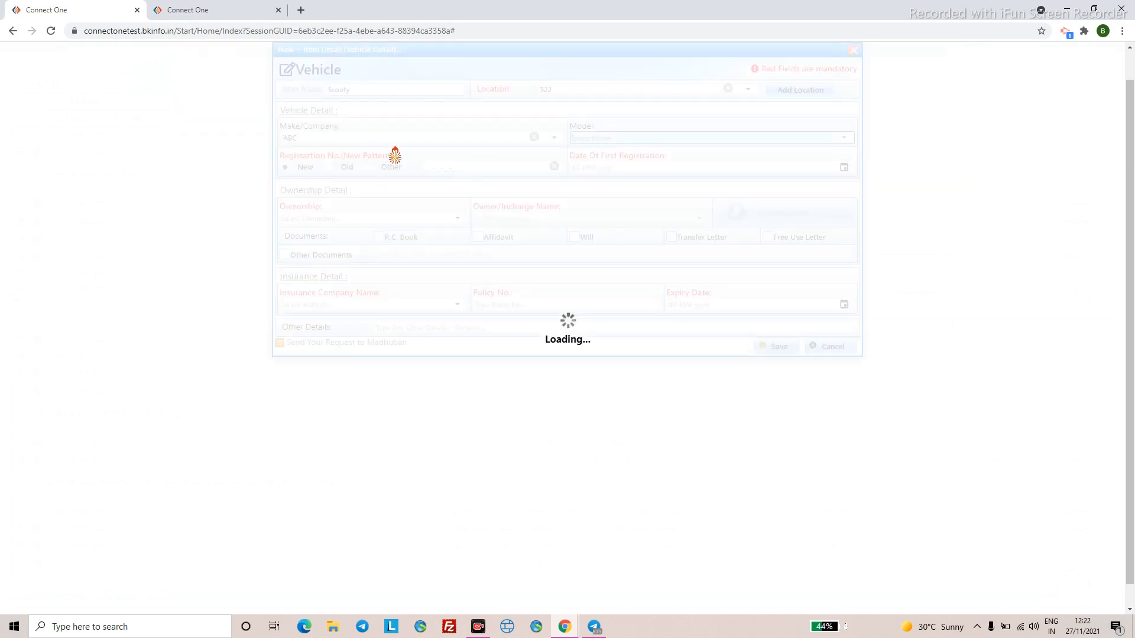
# - Set the vehicle make to TVS and the model to Pep-Plus
pyautogui.click(554, 137)
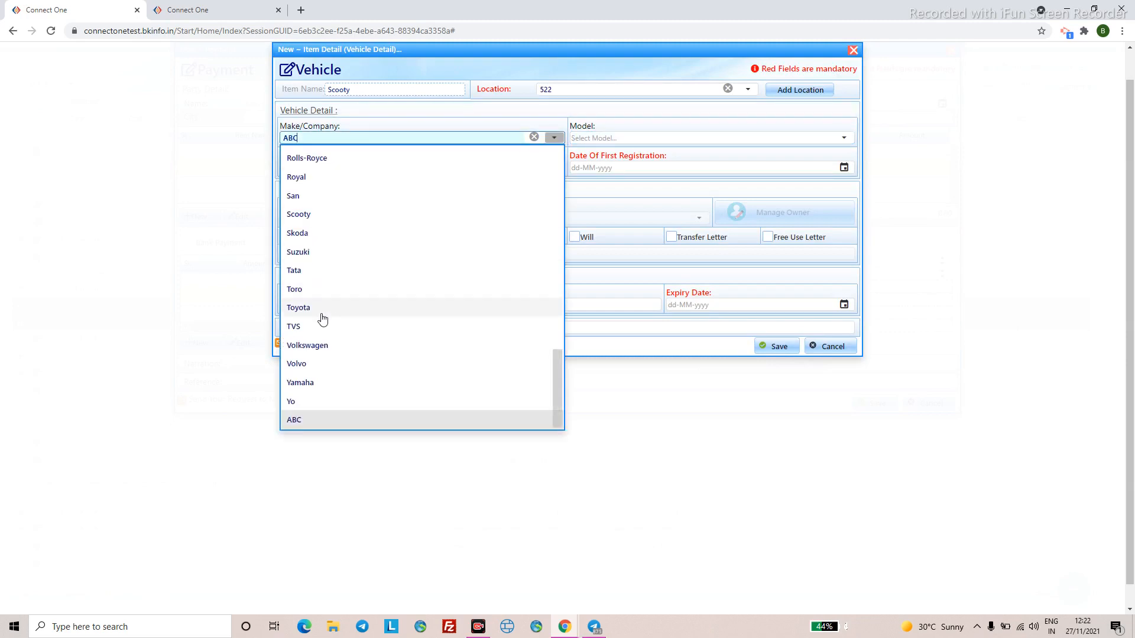
pyautogui.click(313, 328)
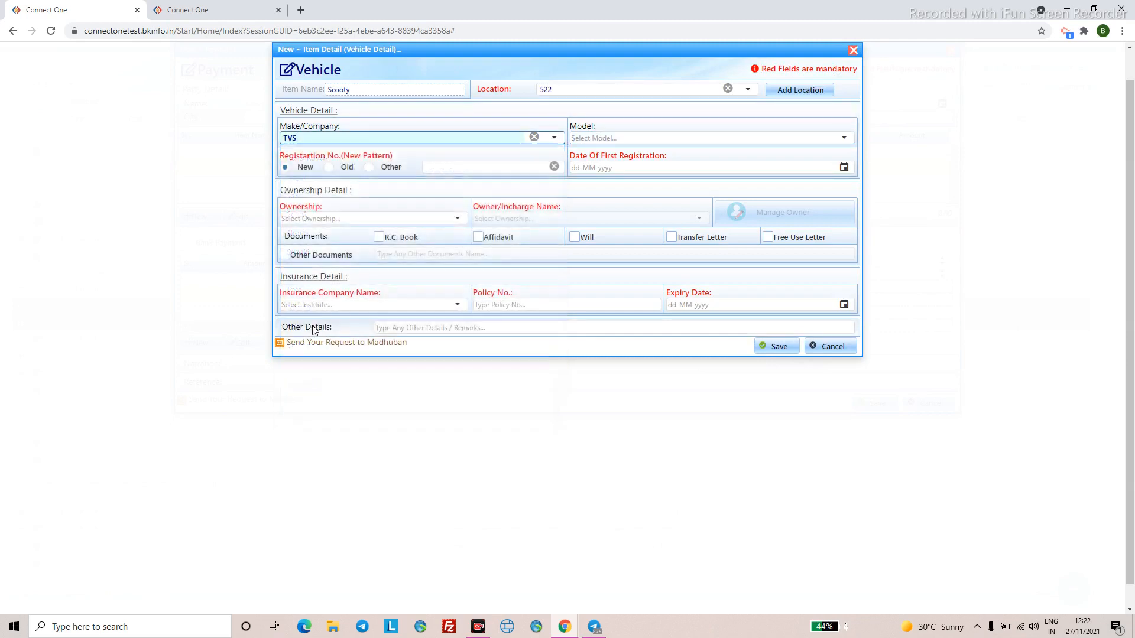
pyautogui.click(844, 141)
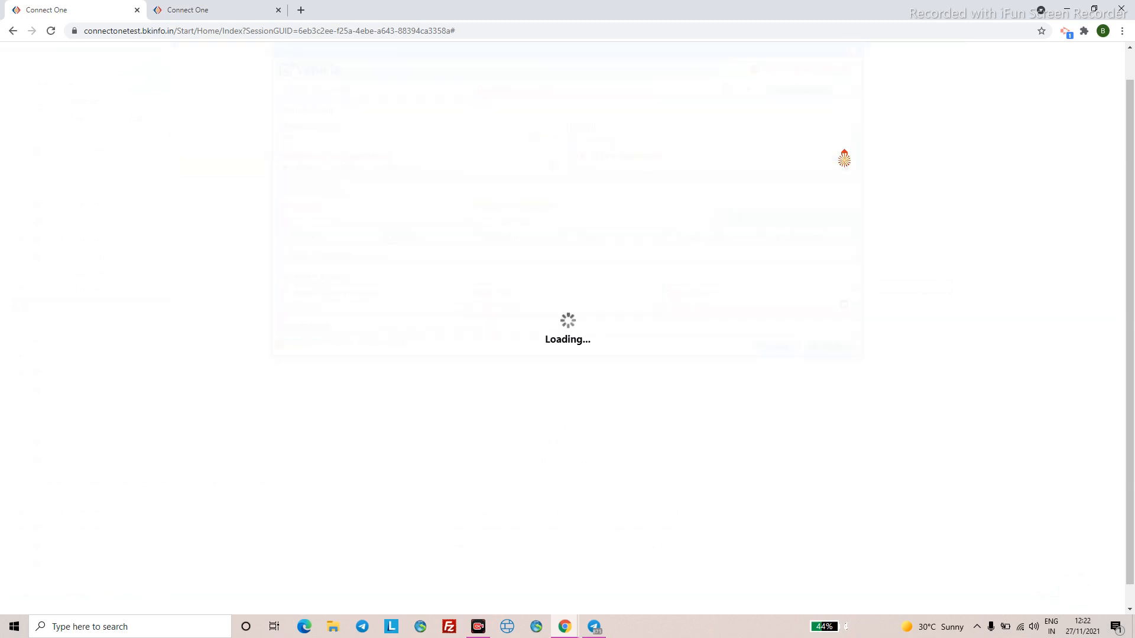
pyautogui.click(843, 140)
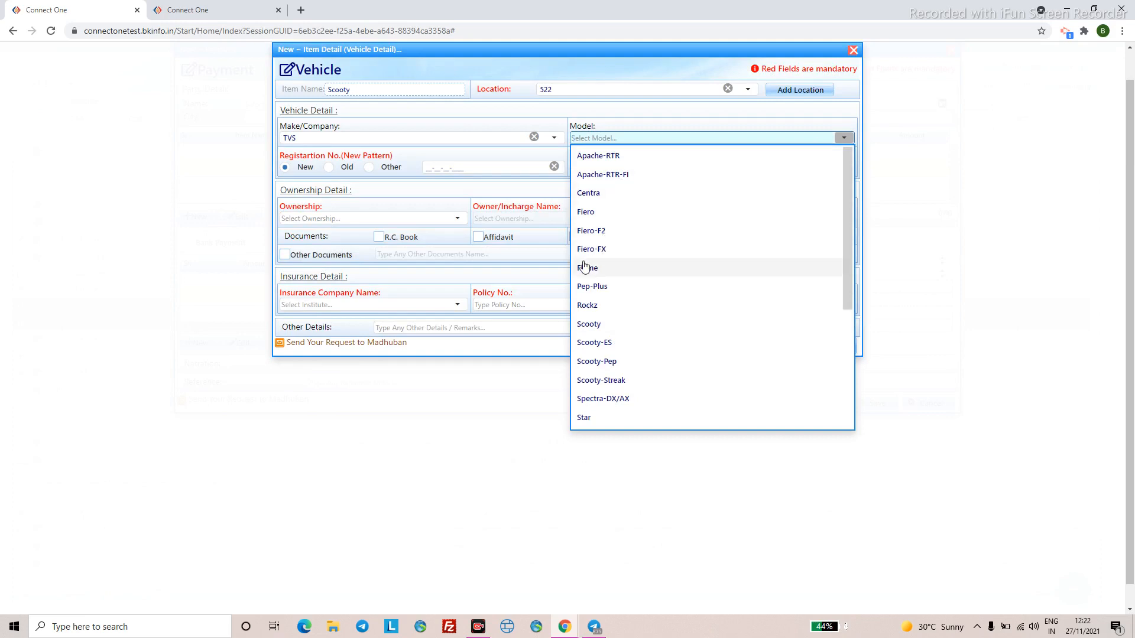
pyautogui.click(586, 287)
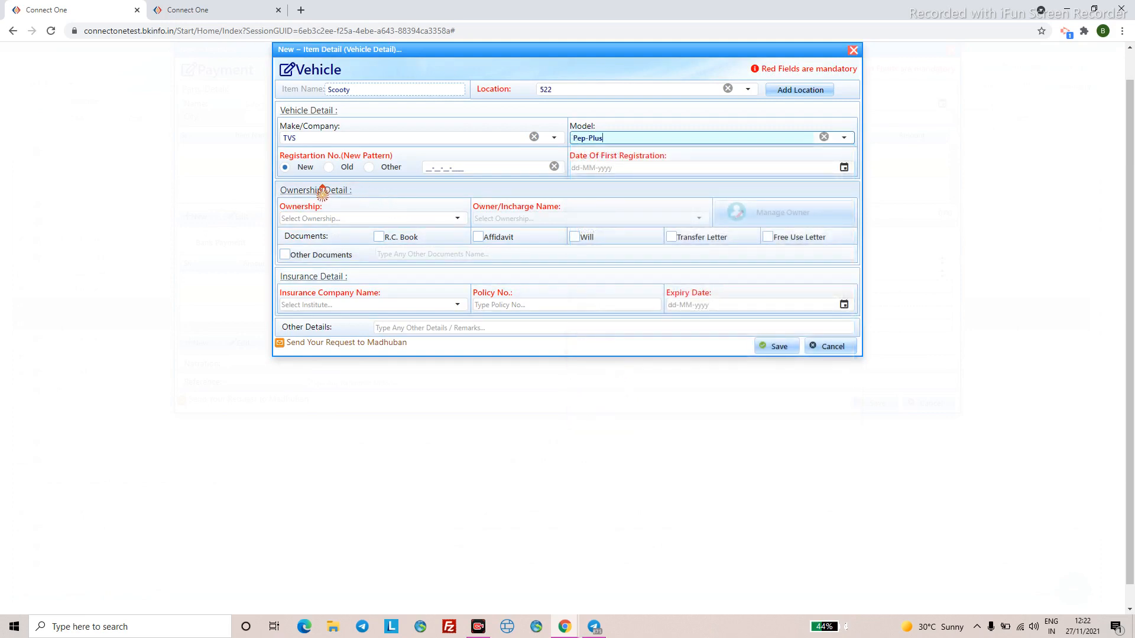
# - Set the vehicle's ownership to INSTITUTION
pyautogui.click(434, 170)
pyautogui.click(589, 169)
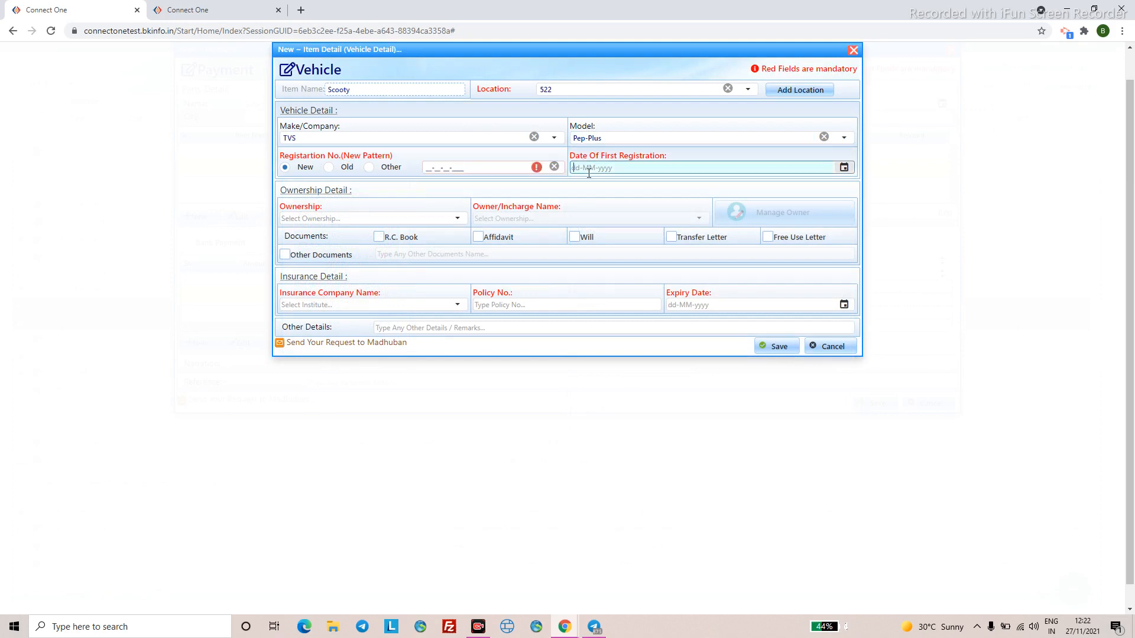
pyautogui.click(457, 218)
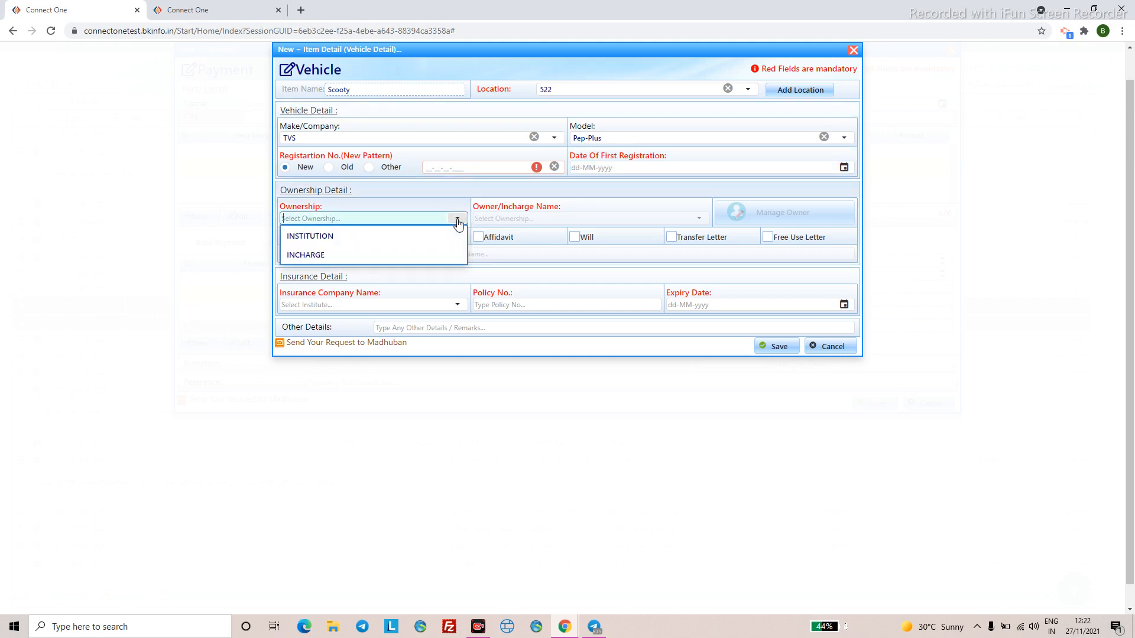
pyautogui.click(399, 236)
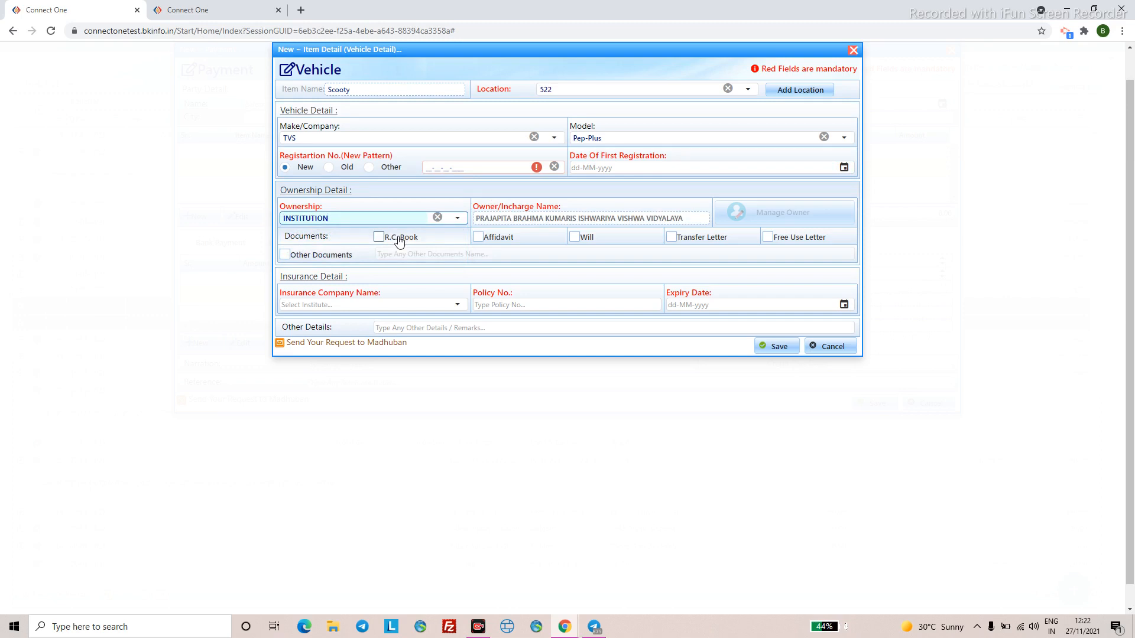
pyautogui.click(449, 219)
pyautogui.click(452, 221)
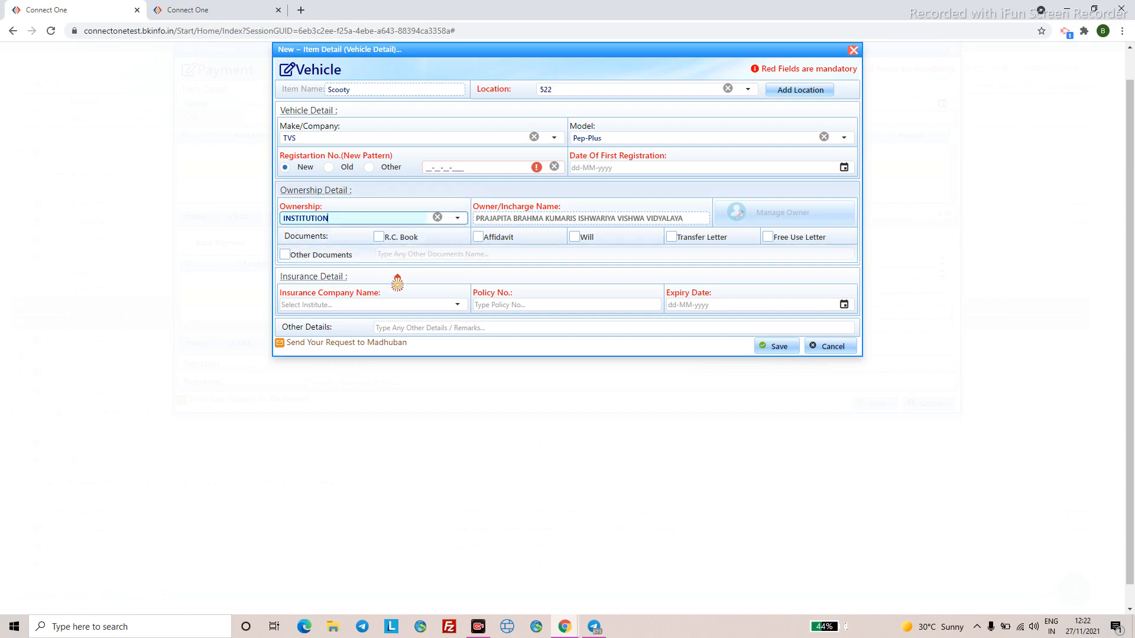
# - Choose Bharti AXA General Insurance as insurer, then cancel the vehicle form unsaved
pyautogui.click(458, 305)
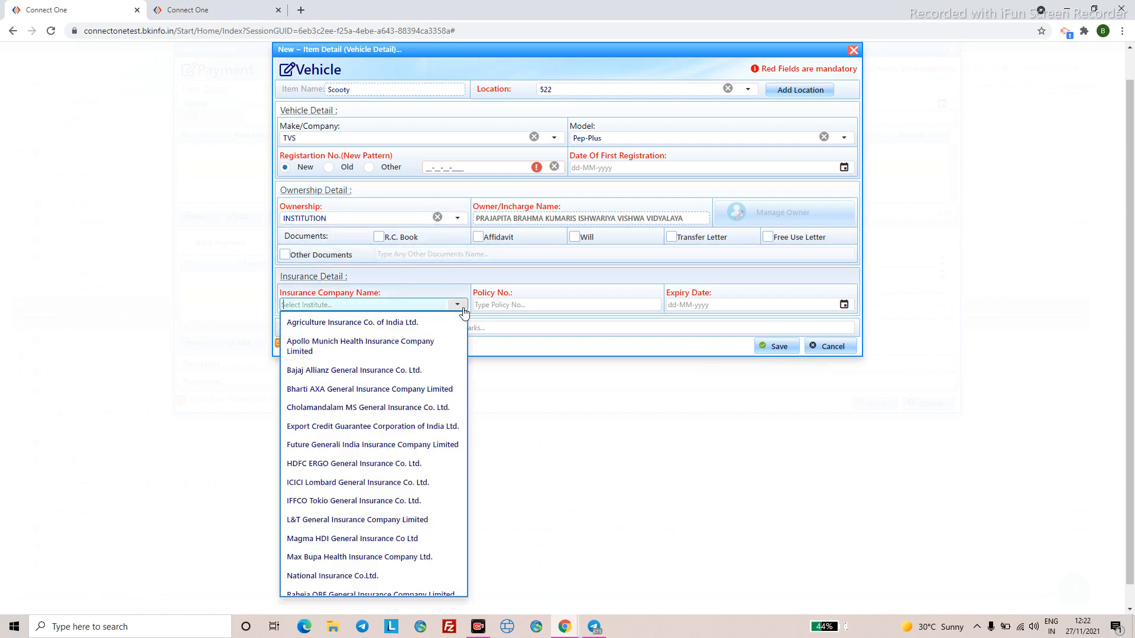
pyautogui.click(412, 390)
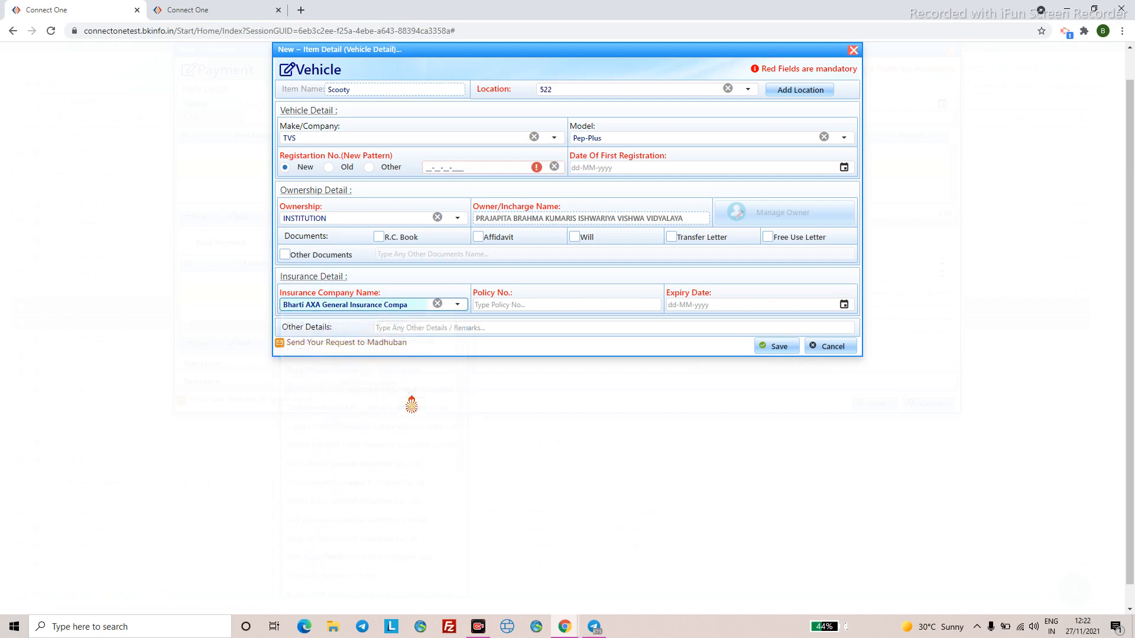
pyautogui.click(493, 306)
pyautogui.click(674, 306)
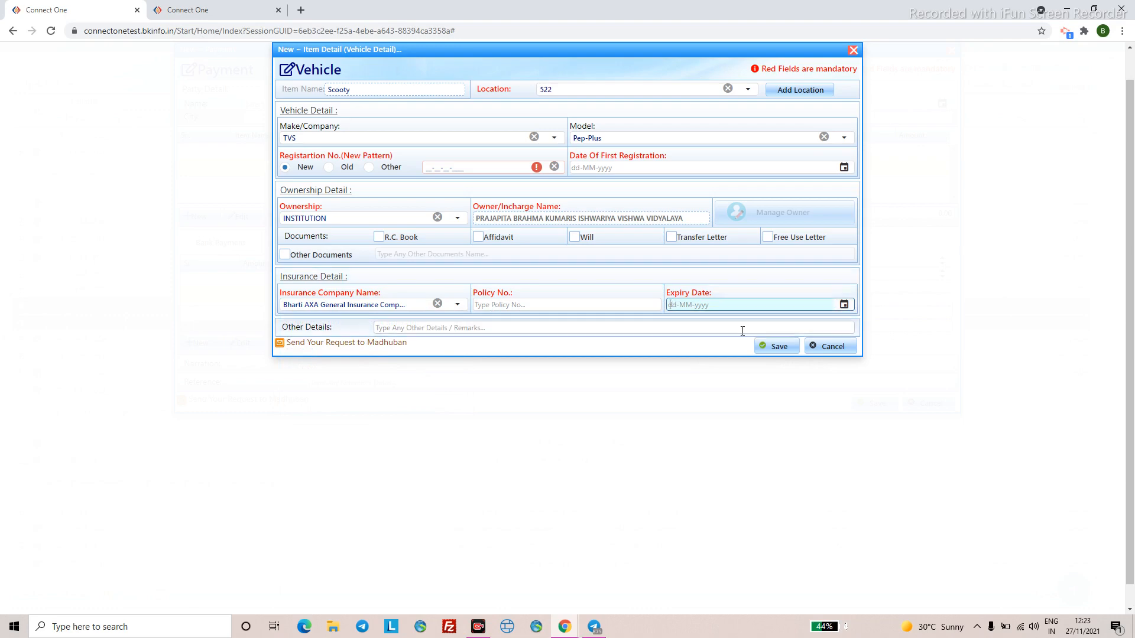
pyautogui.click(828, 346)
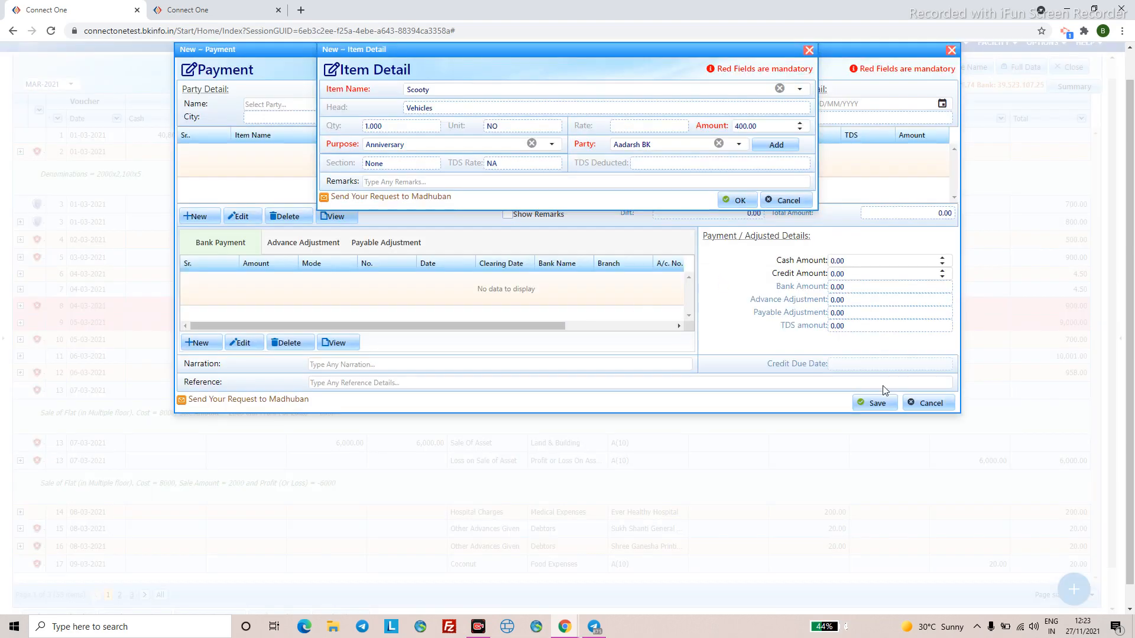
# - Discard the unsaved payment voucher and open the Vehicles register from PROFILE
pyautogui.click(956, 404)
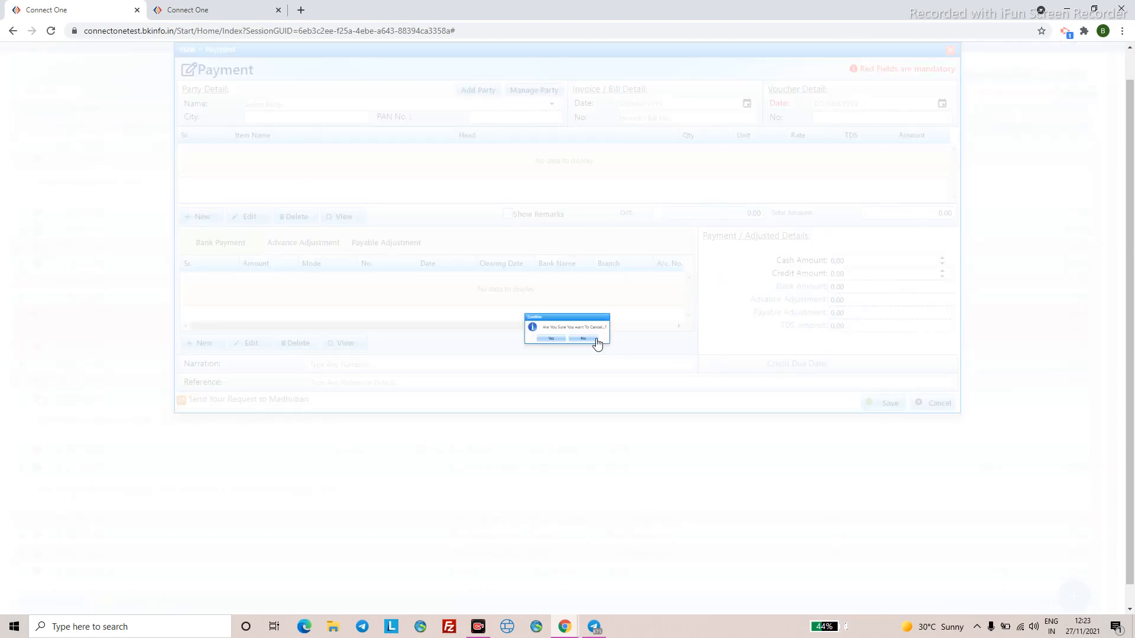
pyautogui.click(519, 348)
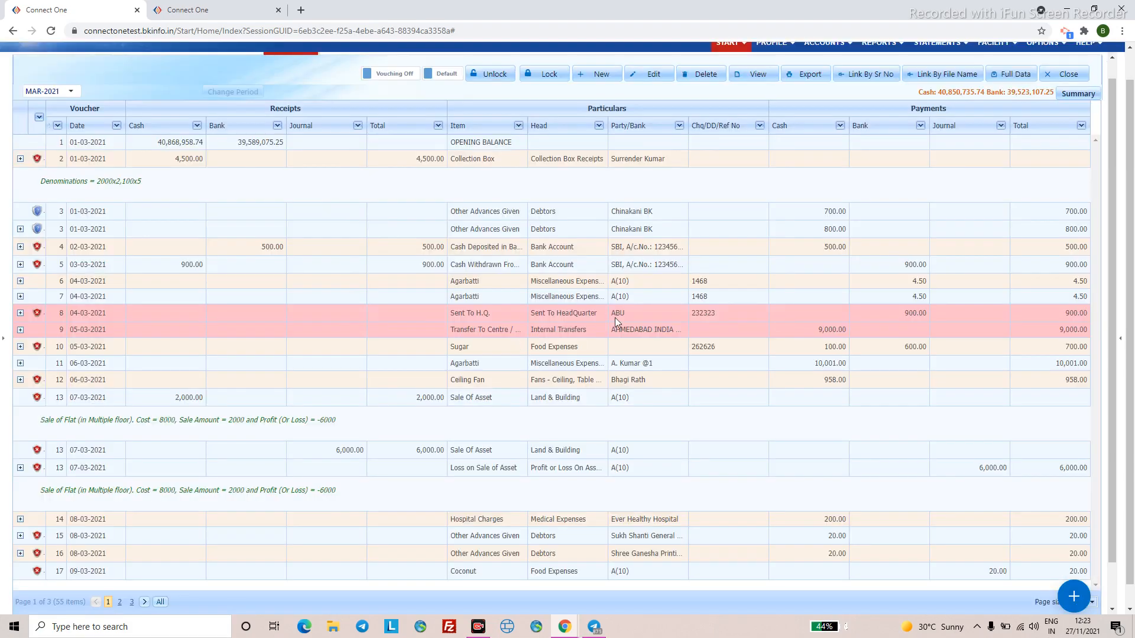
pyautogui.scroll(1, 618, 325)
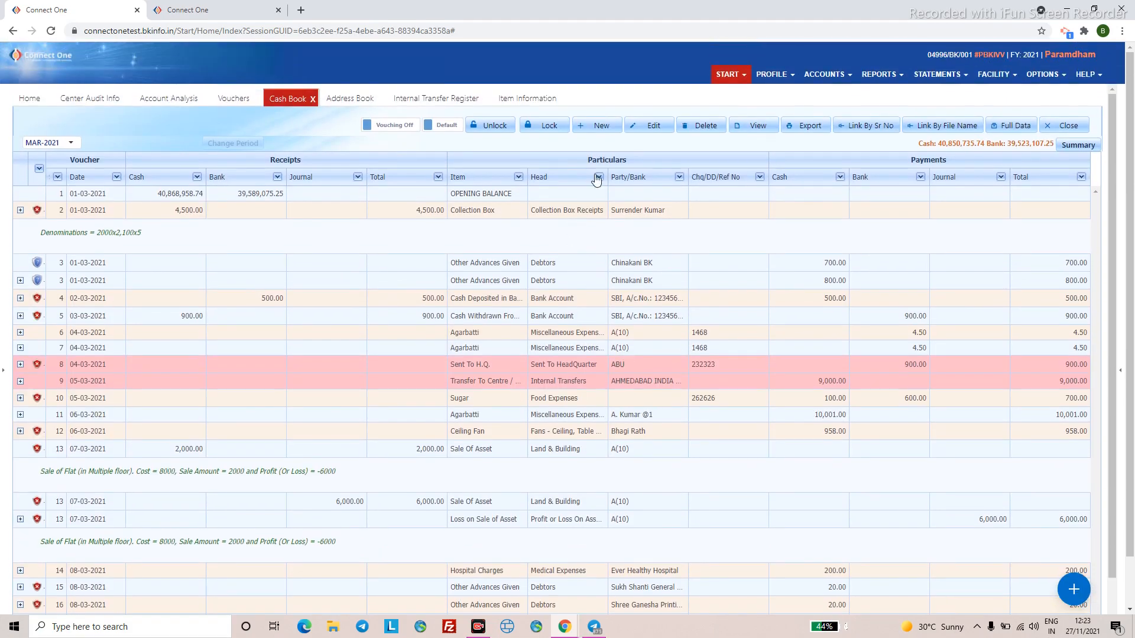
pyautogui.click(764, 81)
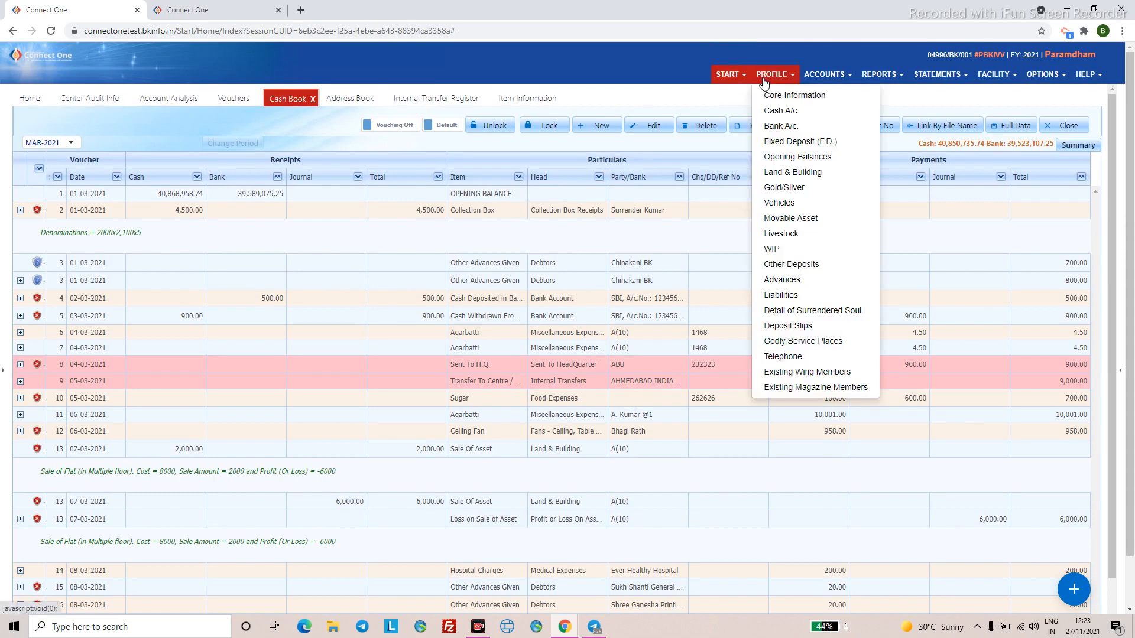
pyautogui.click(778, 203)
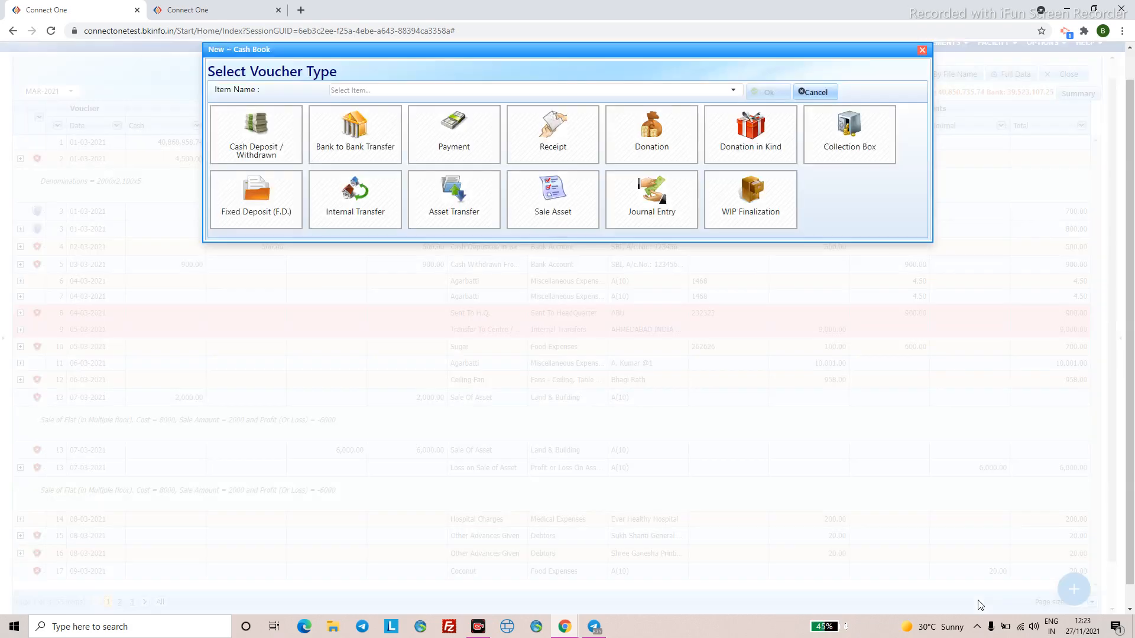
# - Pick Vehicle Insurance from the cash book items via an 'insurance' search
pyautogui.click(360, 89)
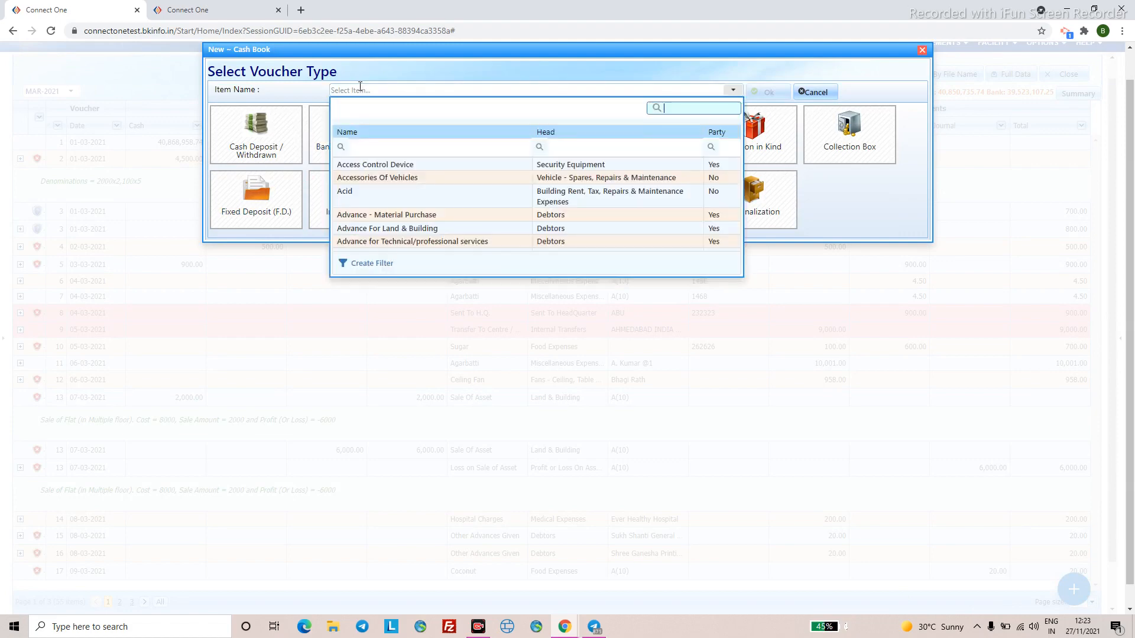
pyautogui.write('insurance')
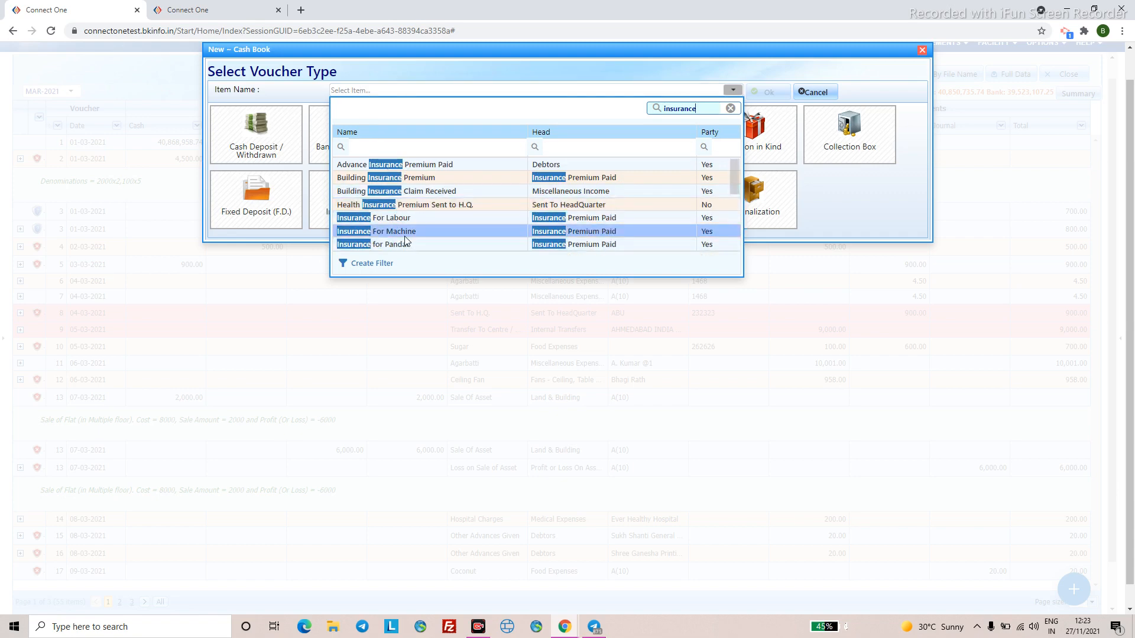
pyautogui.scroll(-5, 406, 235)
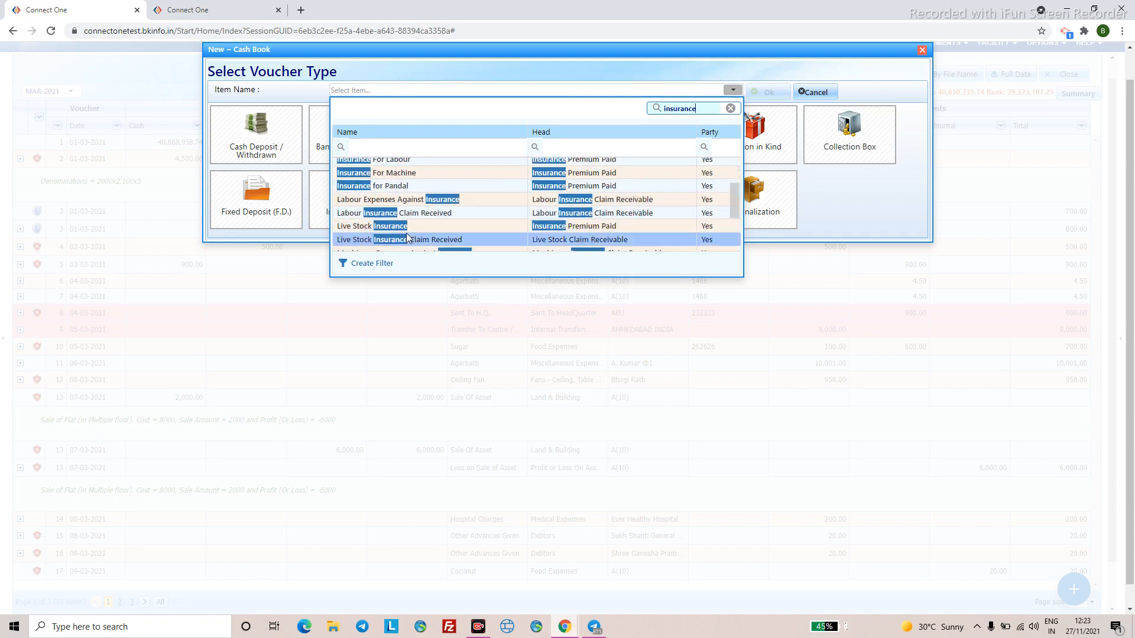
pyautogui.click(402, 221)
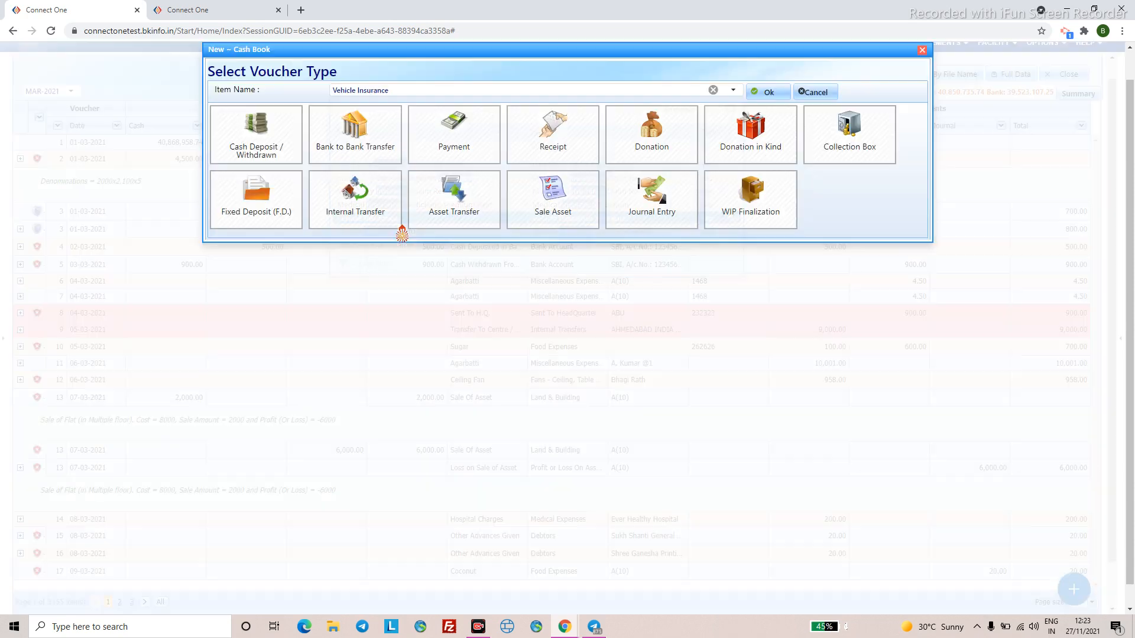
pyautogui.click(767, 93)
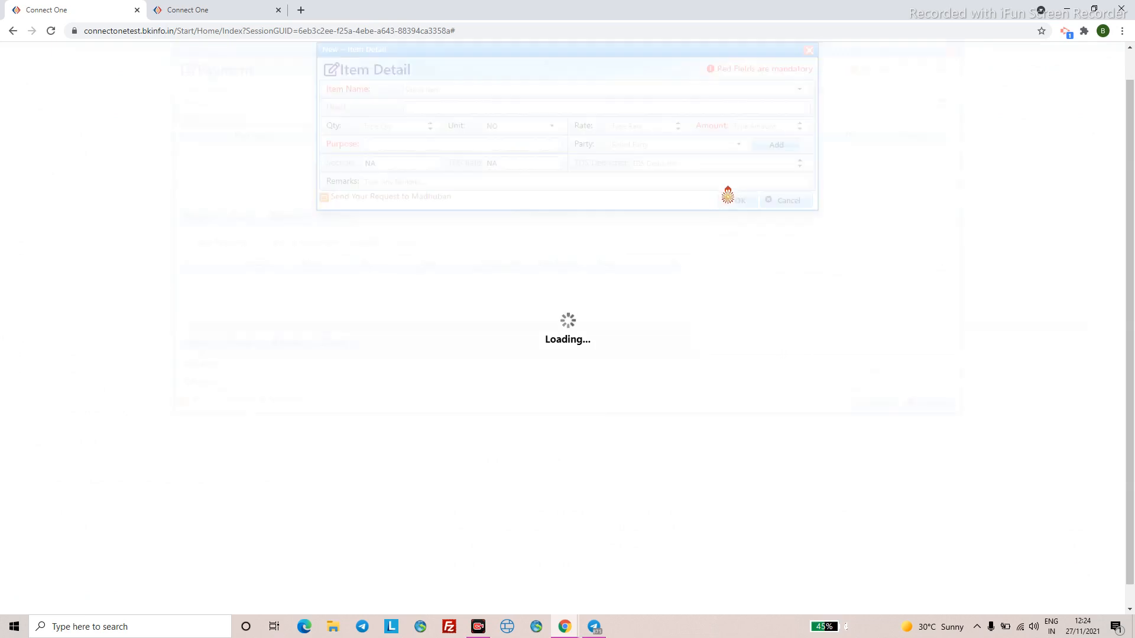
# - Enter amount 400, purpose Aviation and Shipping Programme, party Web New Edit A, and confirm
pyautogui.click(754, 127)
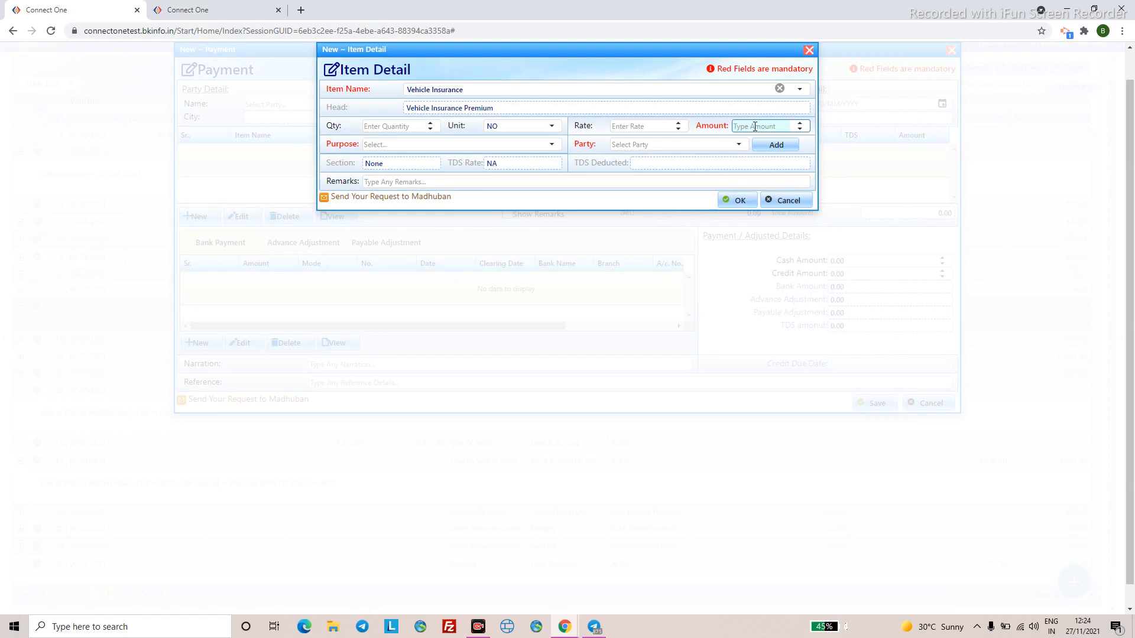
pyautogui.write('400')
pyautogui.click(418, 144)
pyautogui.click(430, 237)
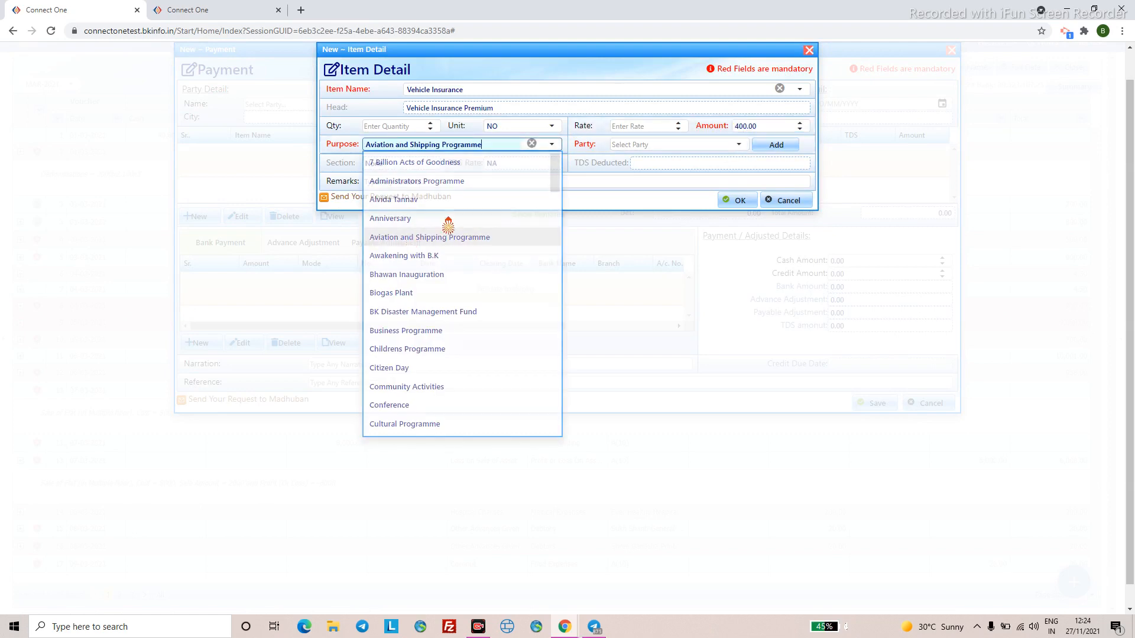
pyautogui.click(737, 146)
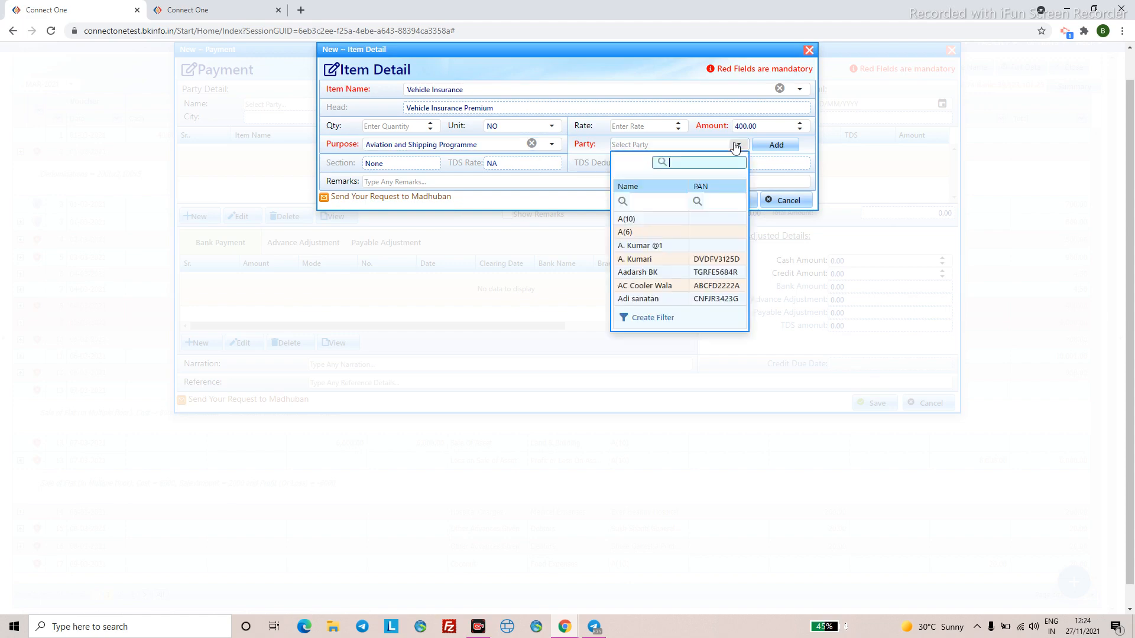
pyautogui.scroll(-10, 665, 278)
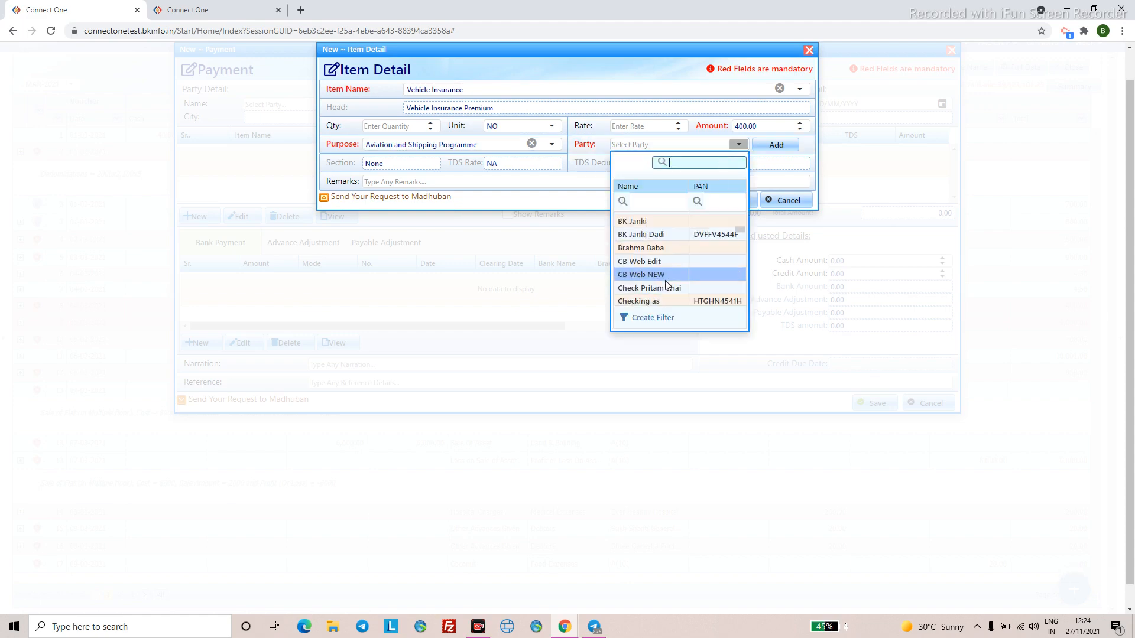
pyautogui.scroll(-10, 671, 283)
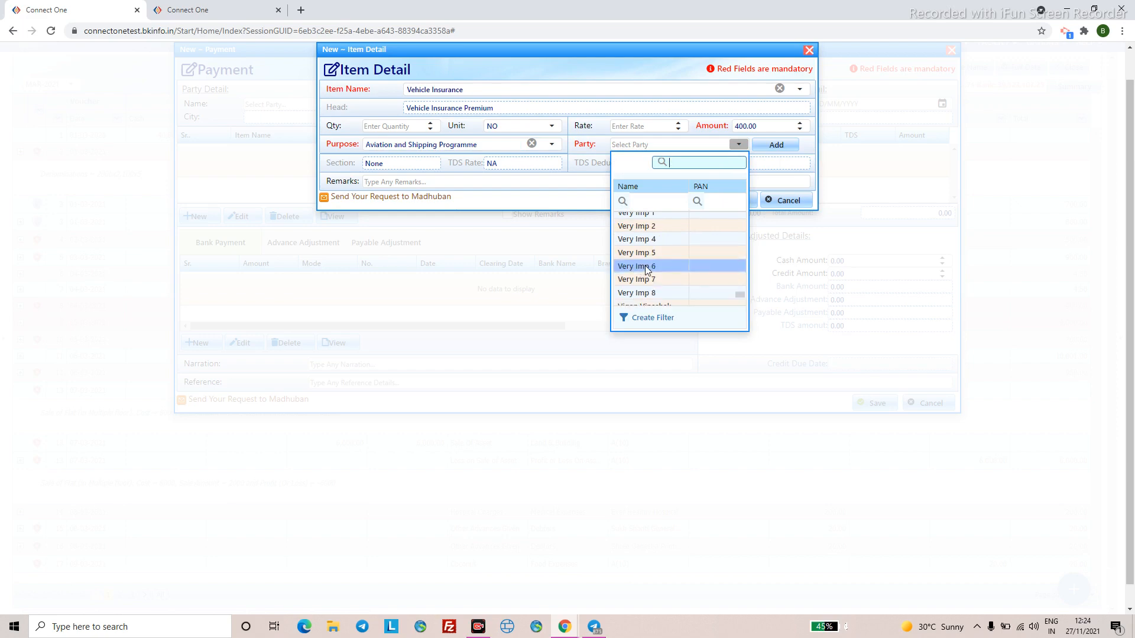
pyautogui.scroll(-3, 647, 270)
pyautogui.click(656, 260)
pyautogui.click(724, 202)
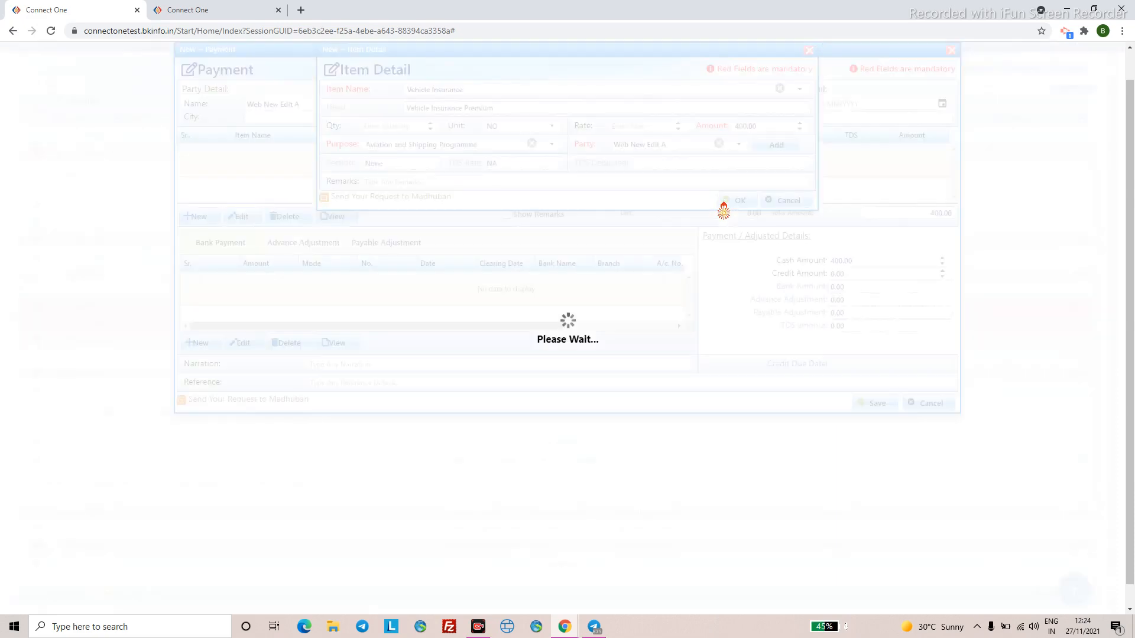
# - Fill in the voucher date and save the payment voucher
pyautogui.click(822, 106)
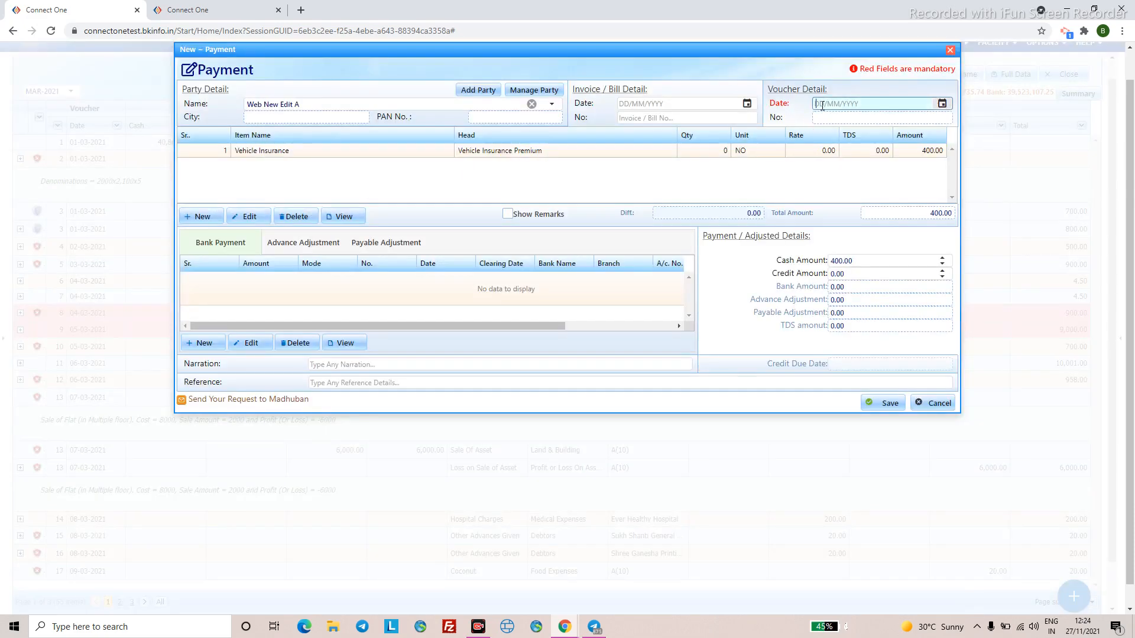
pyautogui.write('0103')
pyautogui.click(626, 365)
pyautogui.click(876, 413)
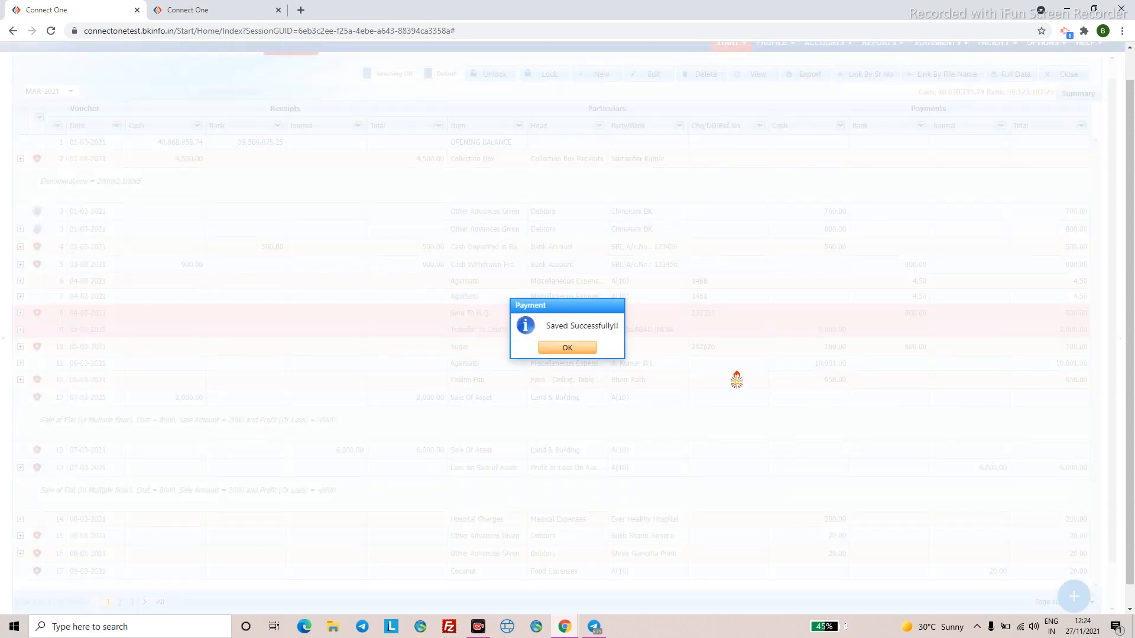
# - Dismiss the save notice, decline another entry, and select Cash Book entry 14
pyautogui.click(585, 353)
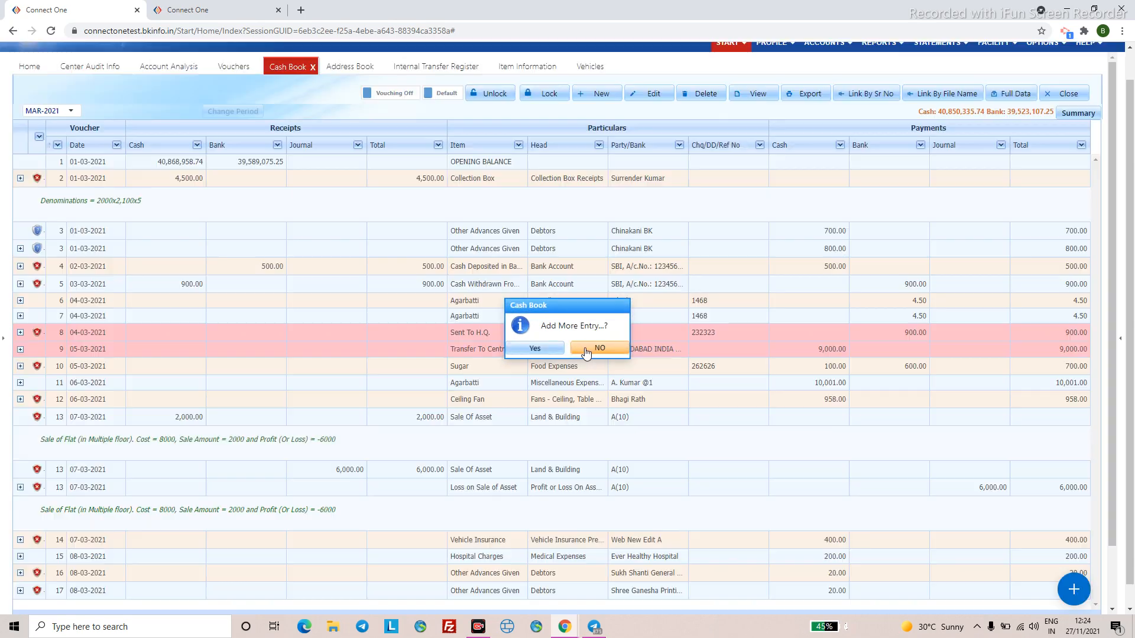
pyautogui.click(584, 350)
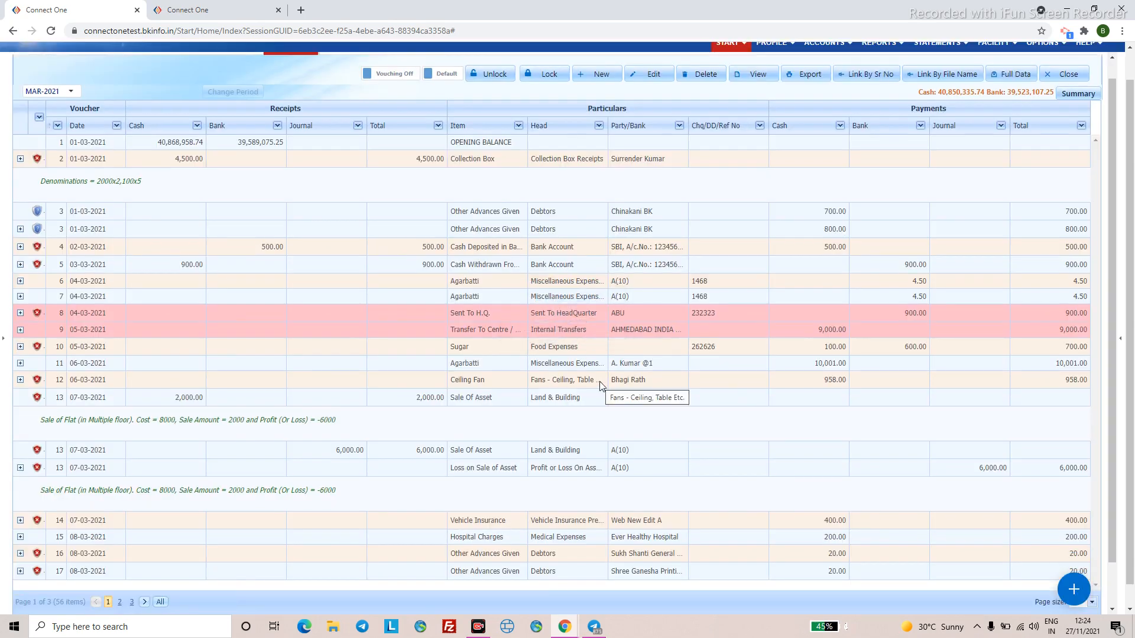
pyautogui.click(492, 523)
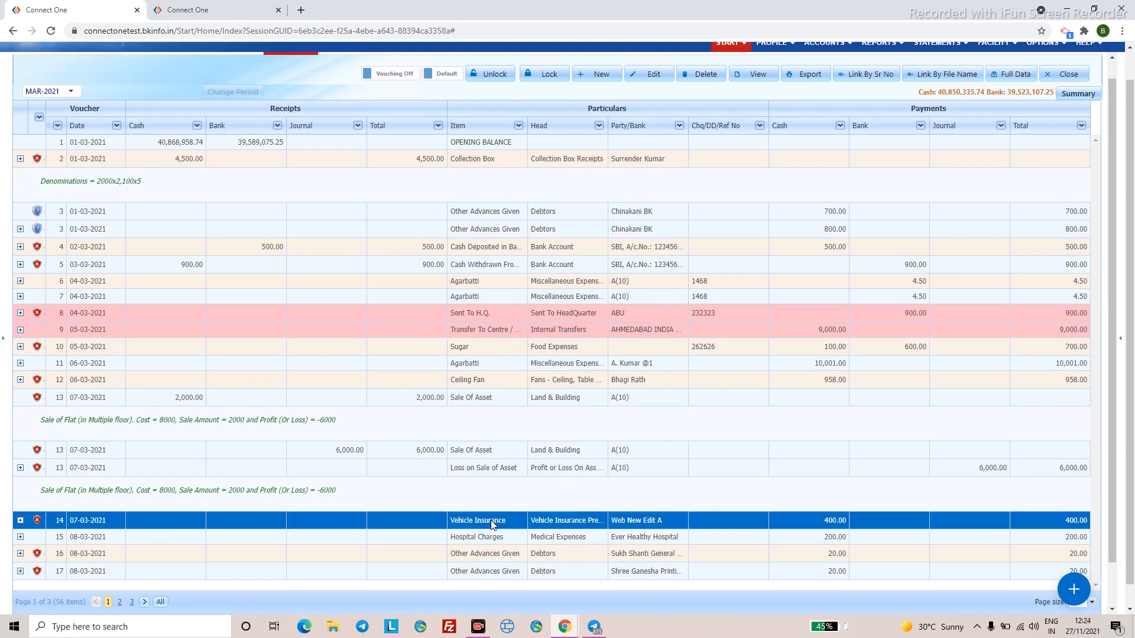
pyautogui.scroll(1, 541, 79)
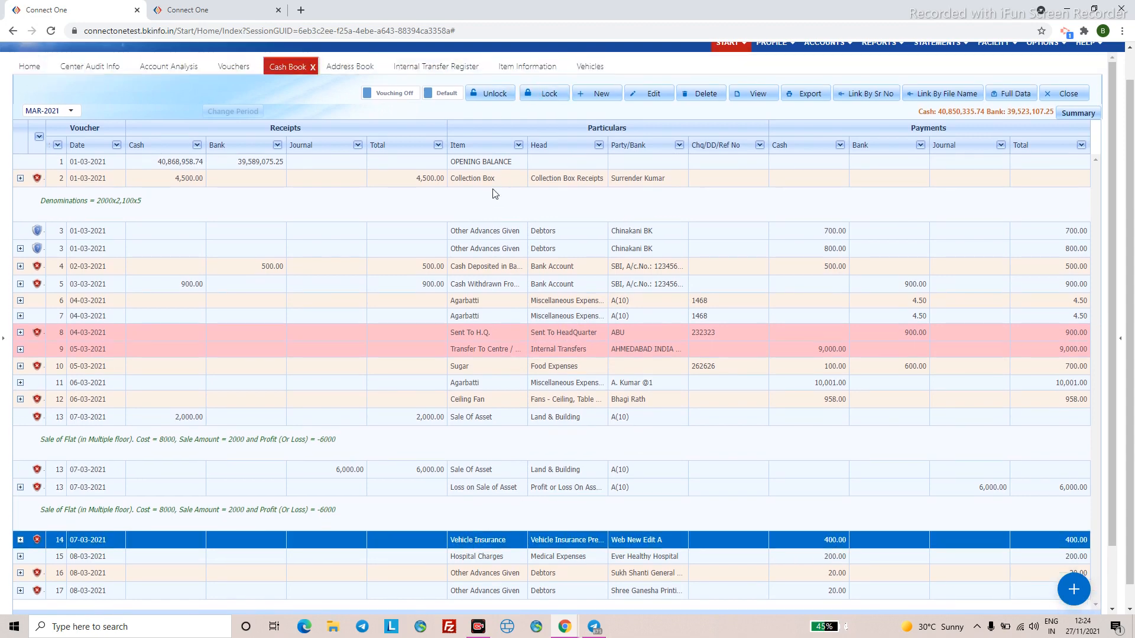
# - Start Change Insurance Detail for the Hero-Honda golf cart in the Vehicles register
pyautogui.click(591, 66)
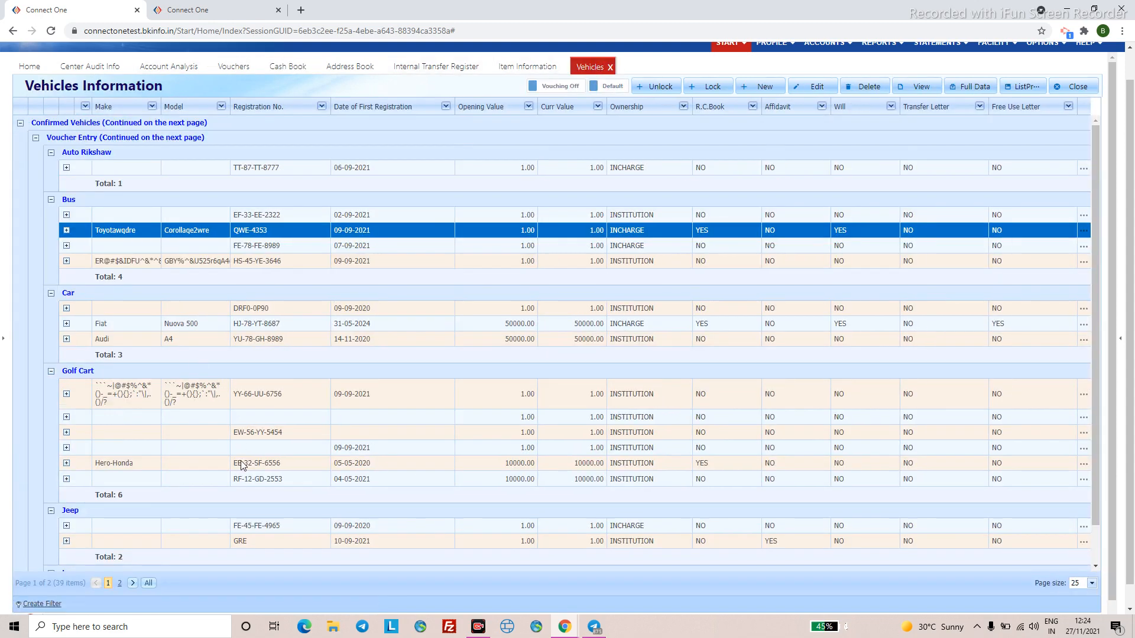
pyautogui.click(242, 467)
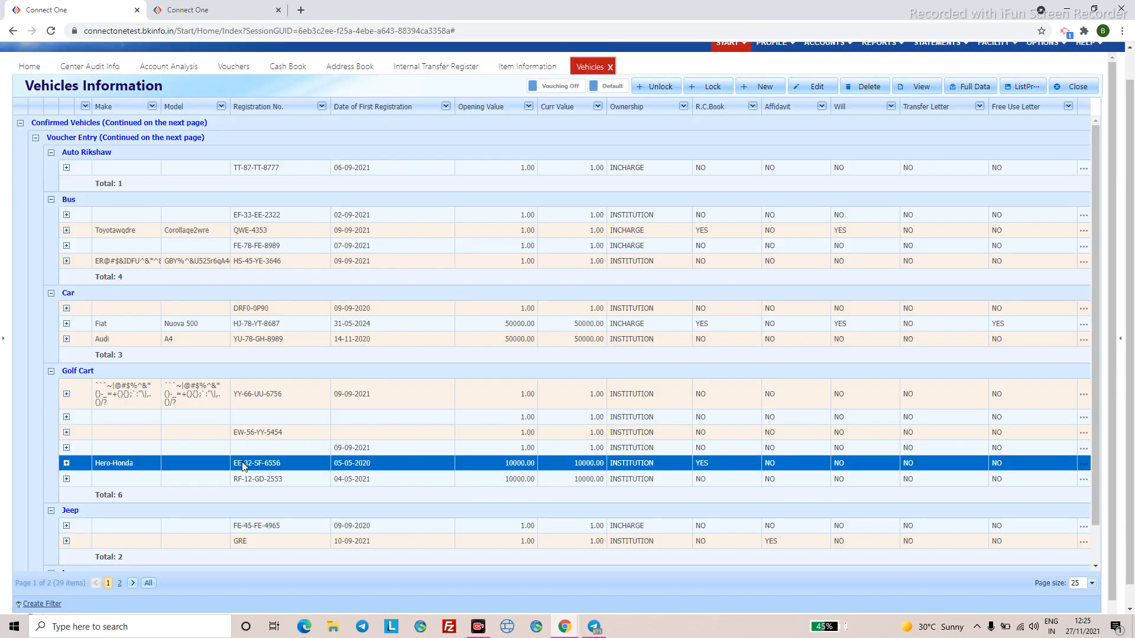
pyautogui.rightClick(242, 465)
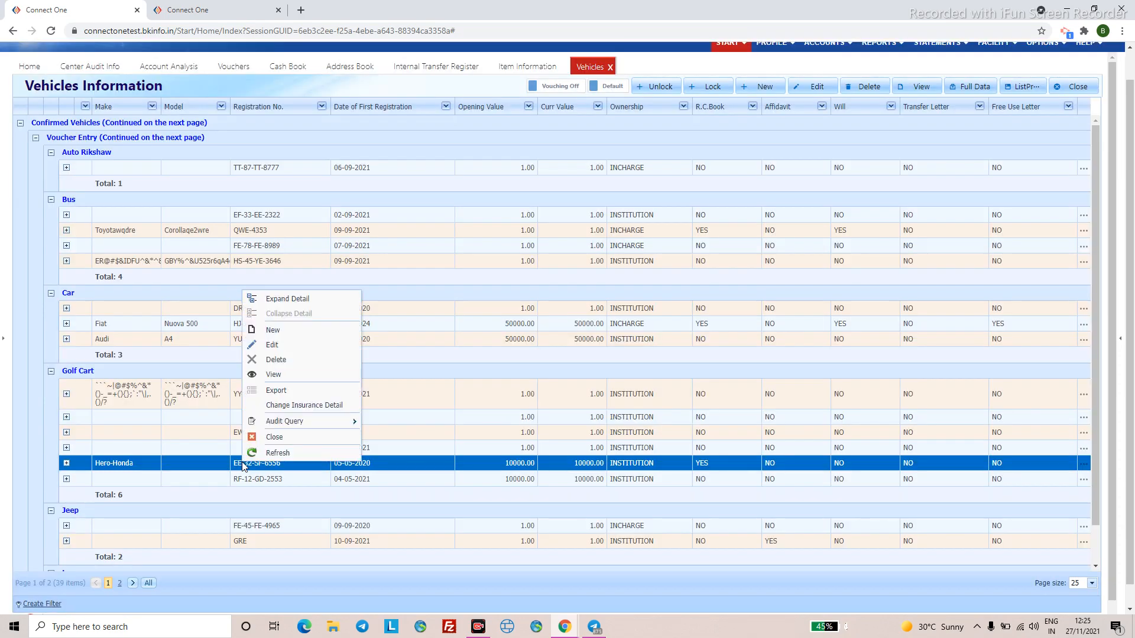
pyautogui.click(283, 406)
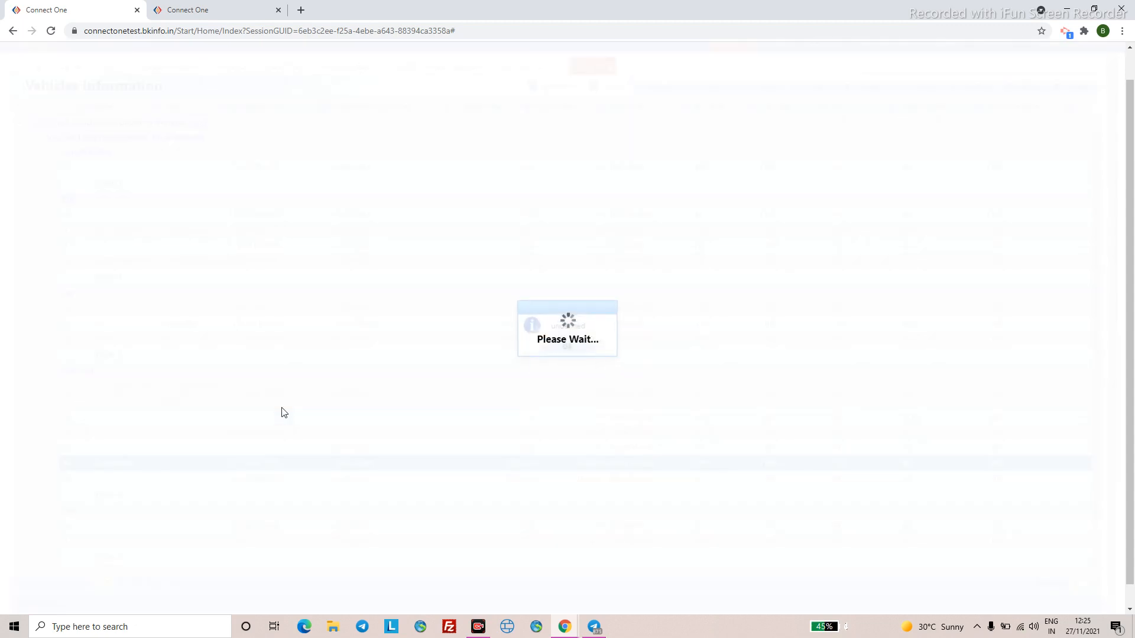
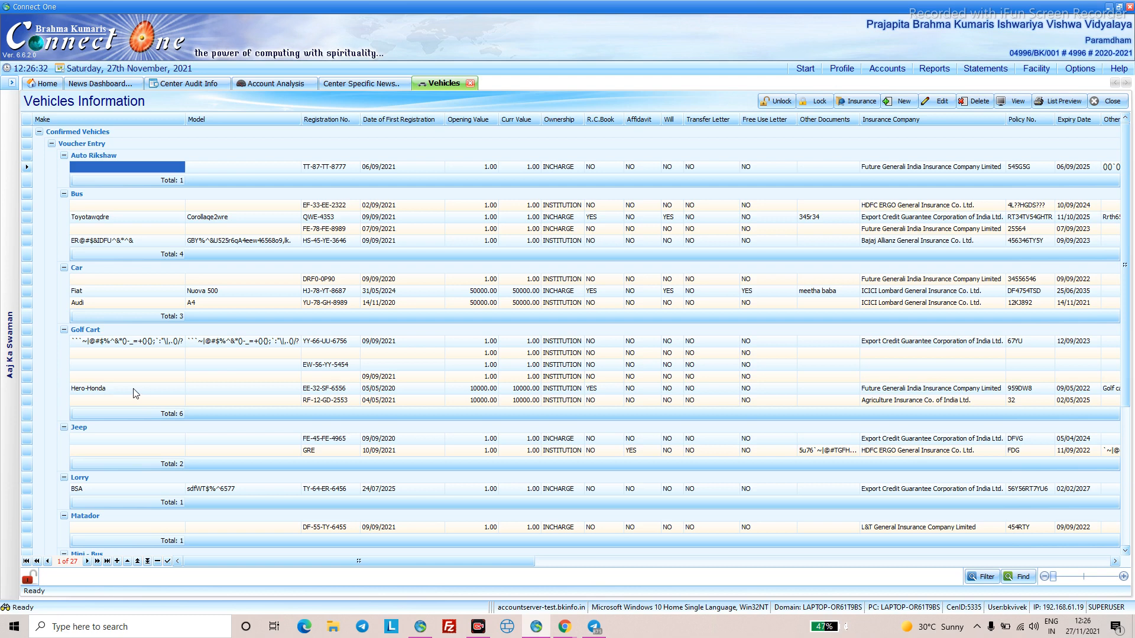
# - Set the Hero-Honda golf cart's insurer to Cholamandalam MS General Insurance, expiry 10/06/2023, and save
pyautogui.click(136, 389)
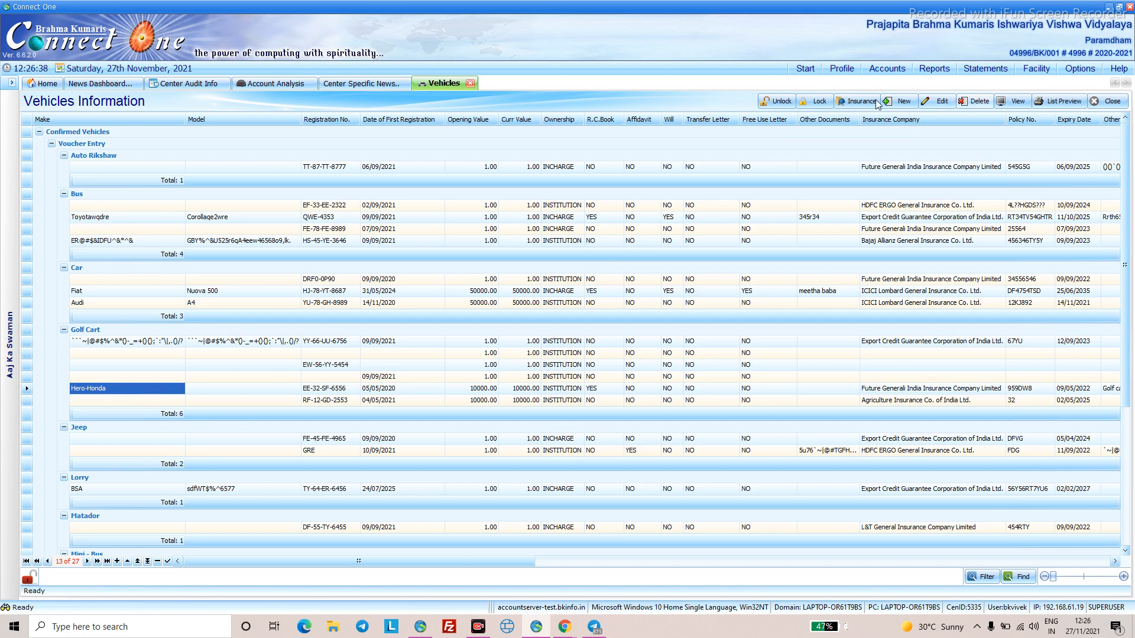
pyautogui.click(853, 103)
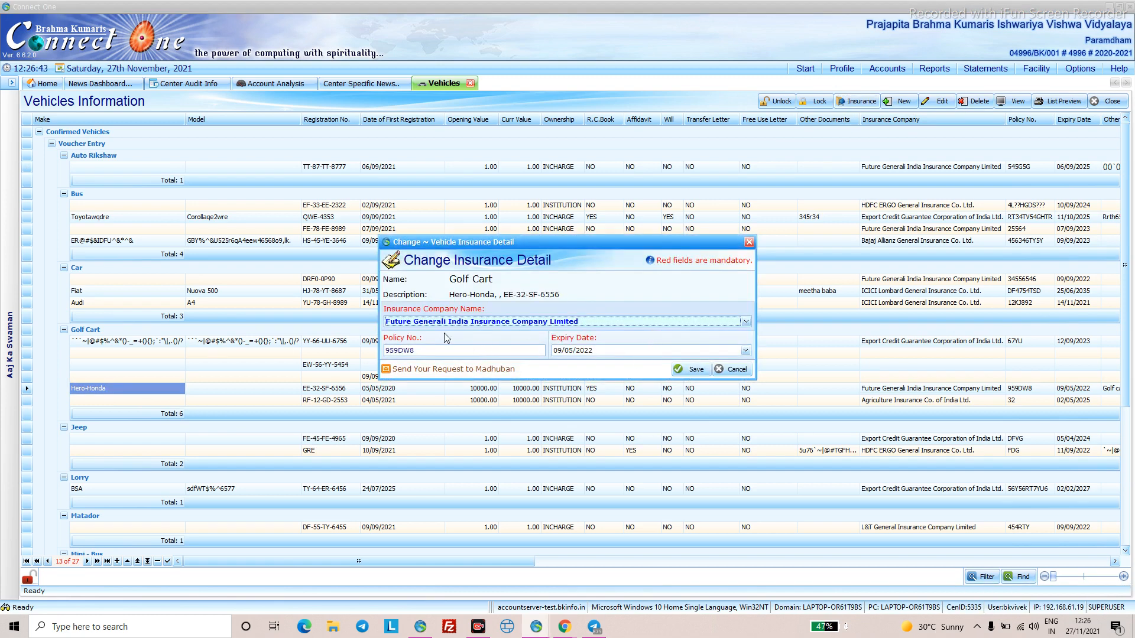
pyautogui.click(441, 325)
pyautogui.click(454, 381)
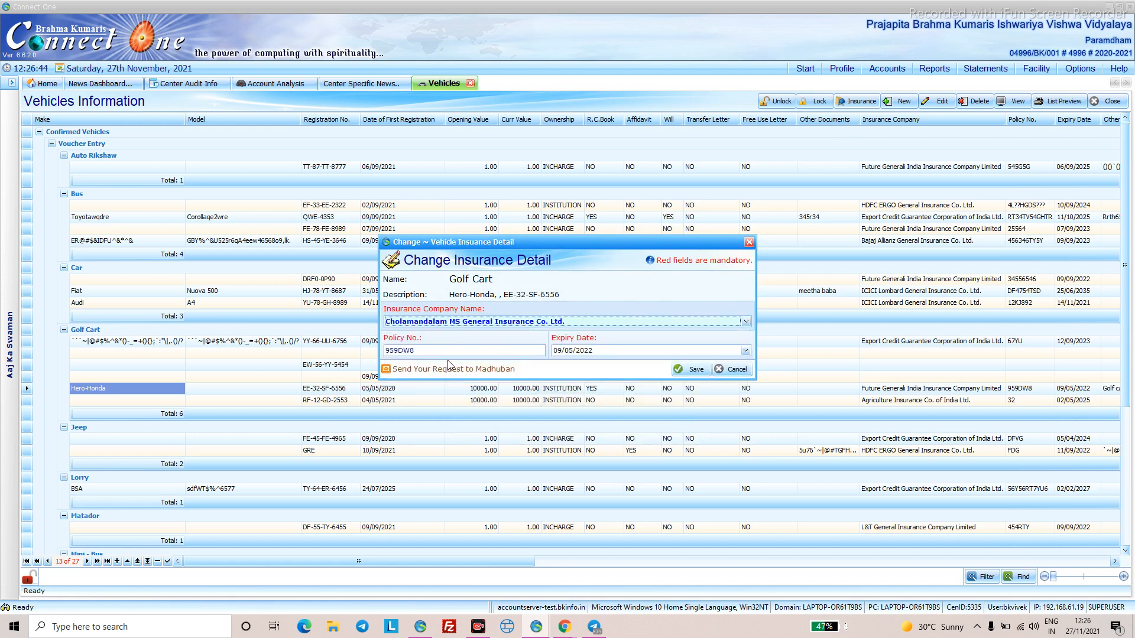
pyautogui.click(440, 353)
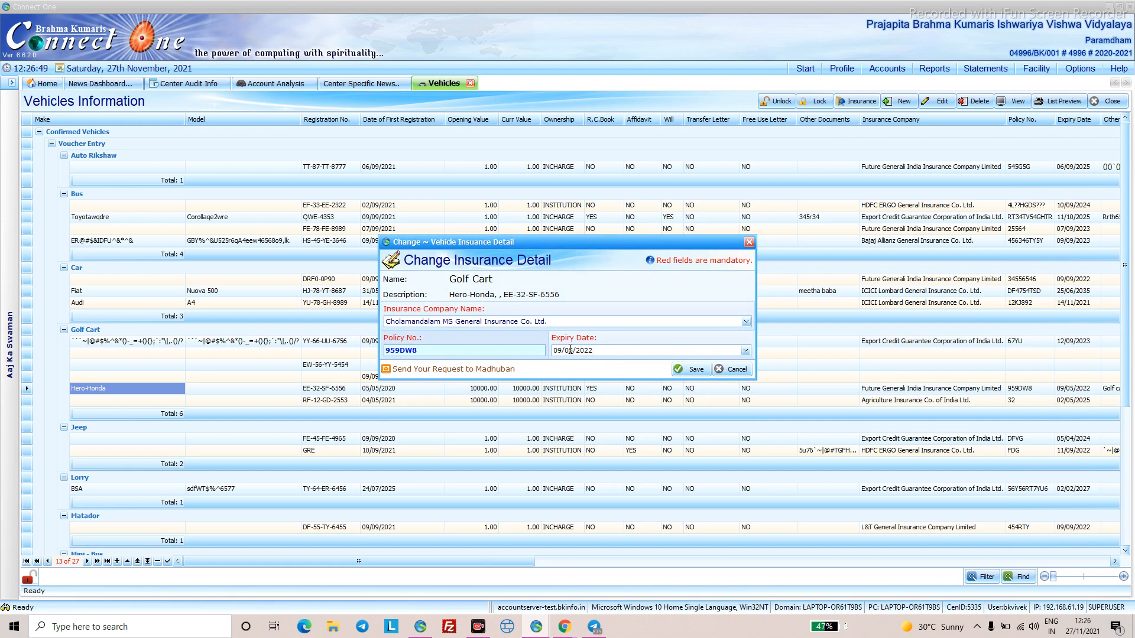
pyautogui.click(592, 353)
pyautogui.write('2023')
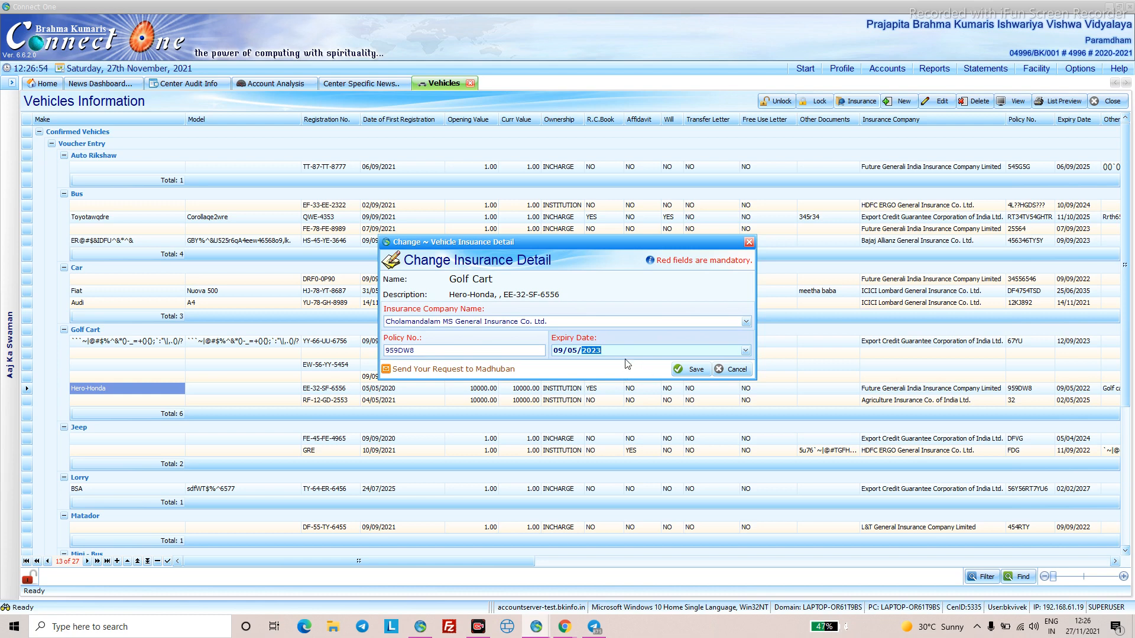
pyautogui.click(559, 351)
pyautogui.write('10/06')
pyautogui.click(686, 369)
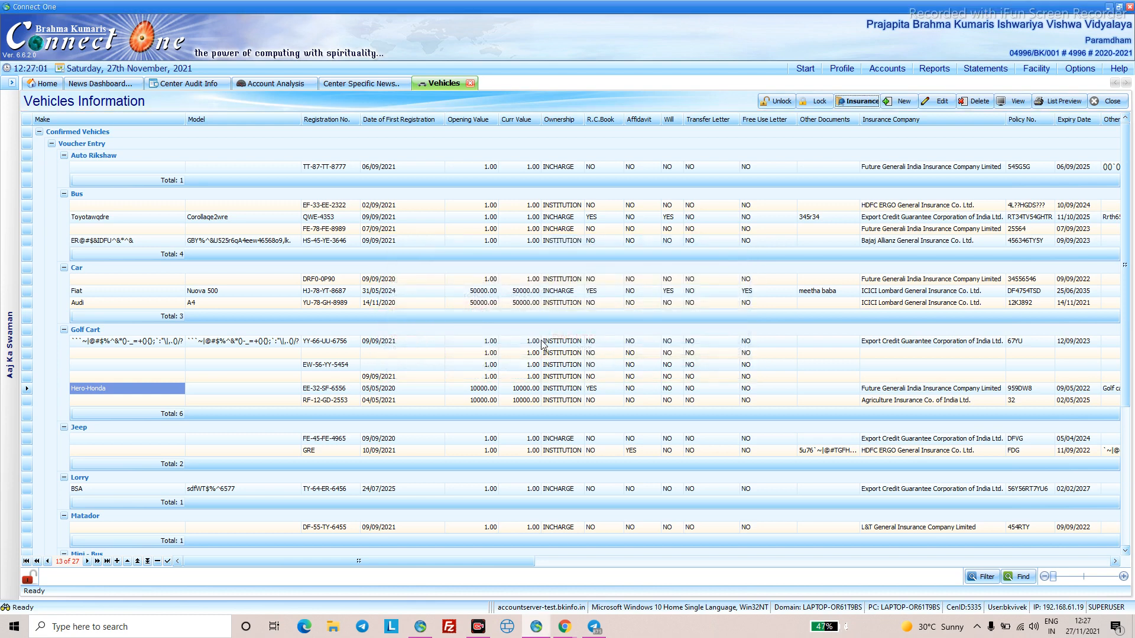
pyautogui.click(567, 326)
# - Scroll through the Account Analysis audit exceptions
pyautogui.click(260, 85)
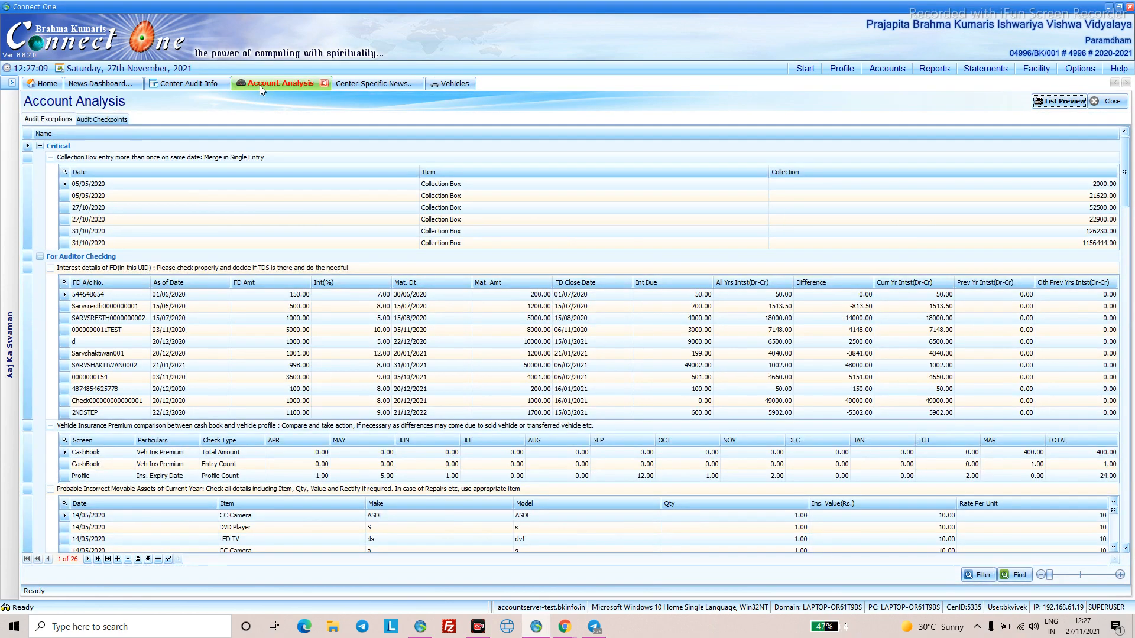
pyautogui.scroll(-5, 393, 425)
pyautogui.scroll(5, 393, 425)
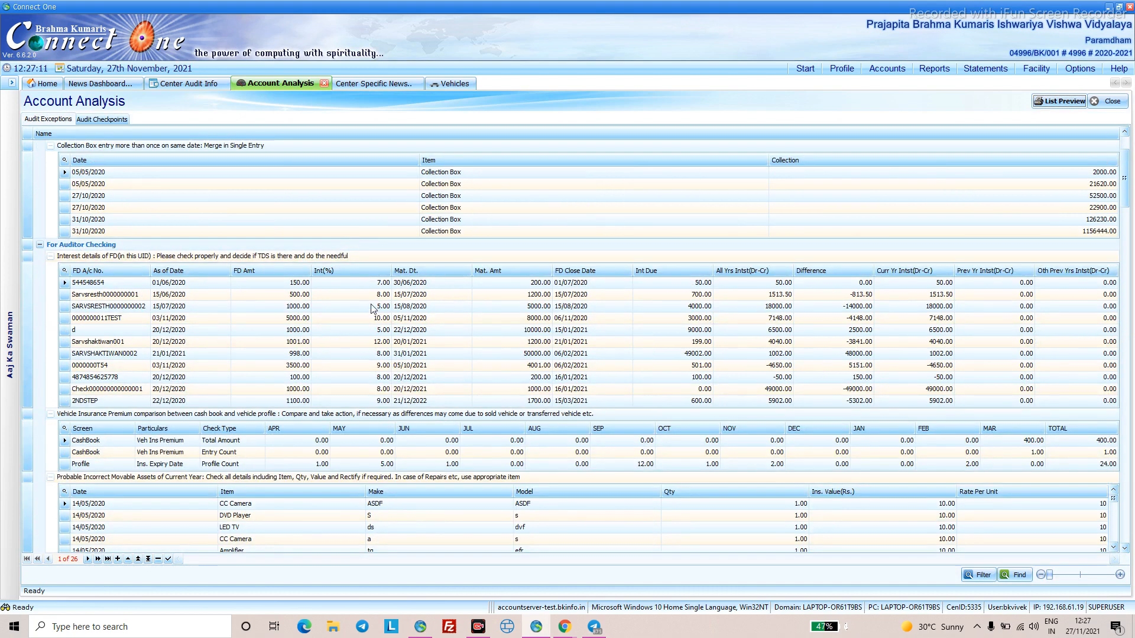
# - Return to the Vehicles list and open Accounts > Cash Book
pyautogui.click(444, 84)
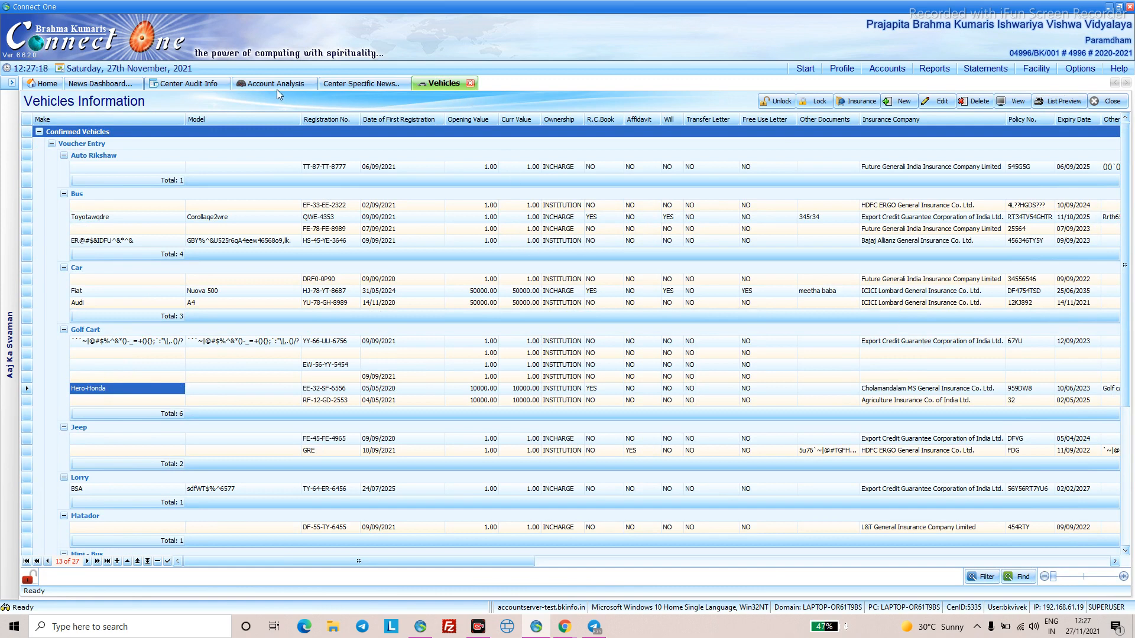
pyautogui.click(889, 69)
pyautogui.click(894, 101)
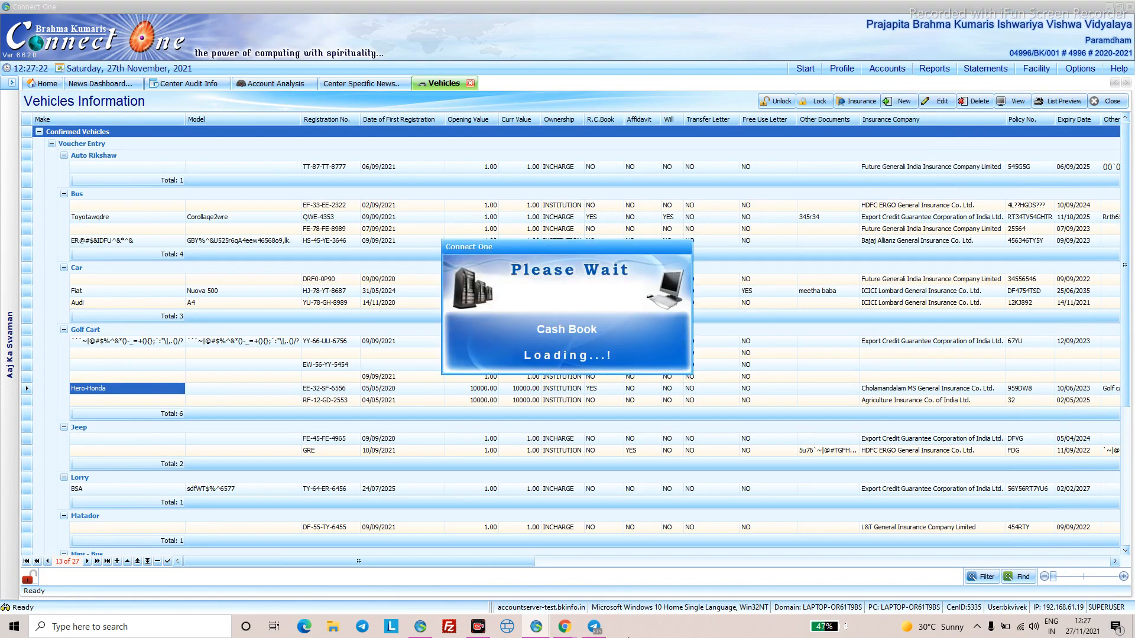
# - Bring up the Connect One browser window and look through the MAR-2021 web Cash Book
pyautogui.moveTo(575, 635)
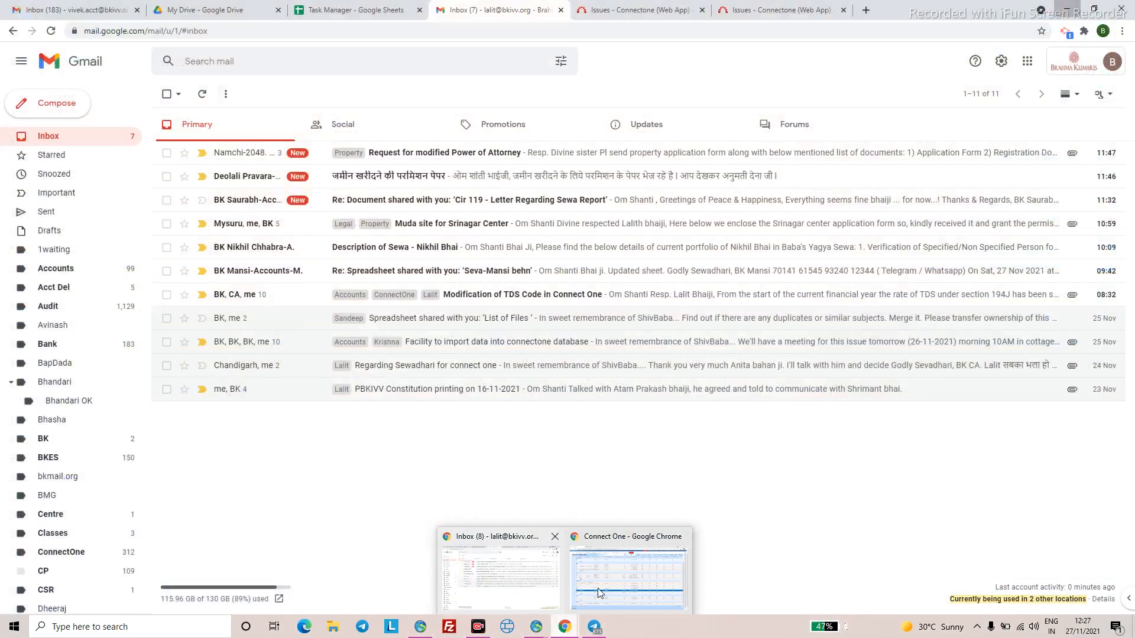
pyautogui.click(620, 588)
pyautogui.scroll(3, 397, 289)
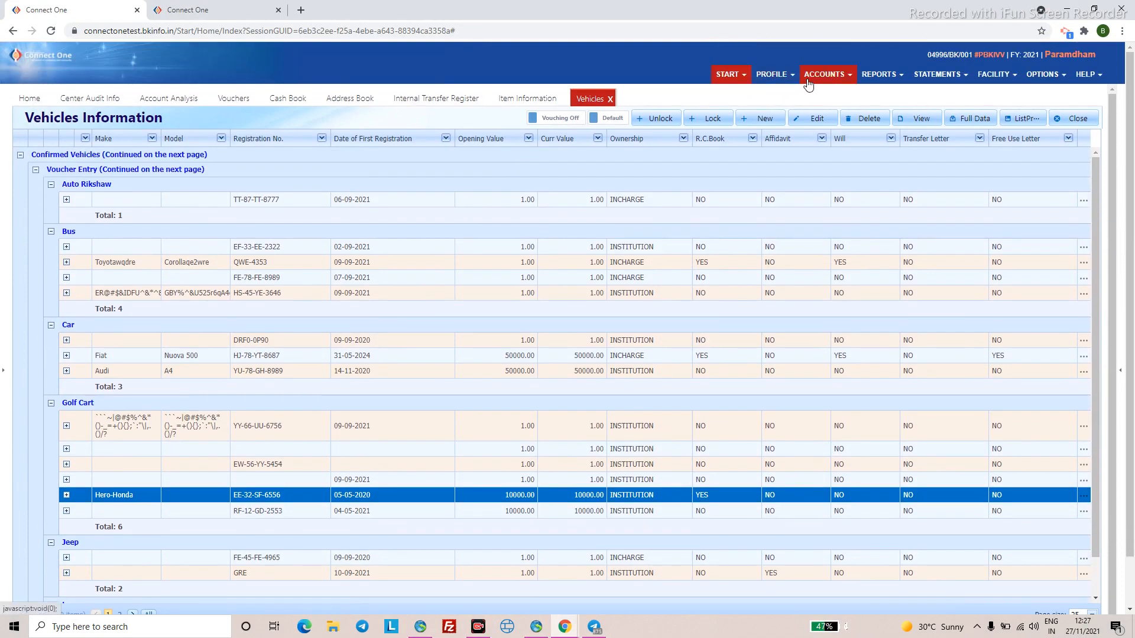
pyautogui.click(283, 98)
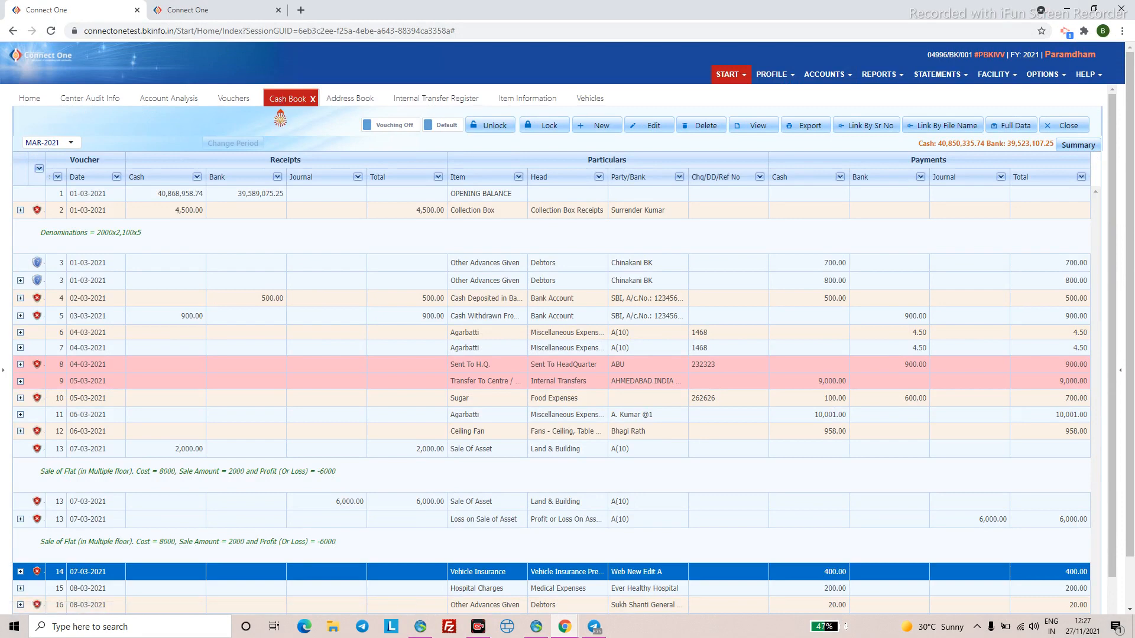
pyautogui.scroll(-1, 574, 380)
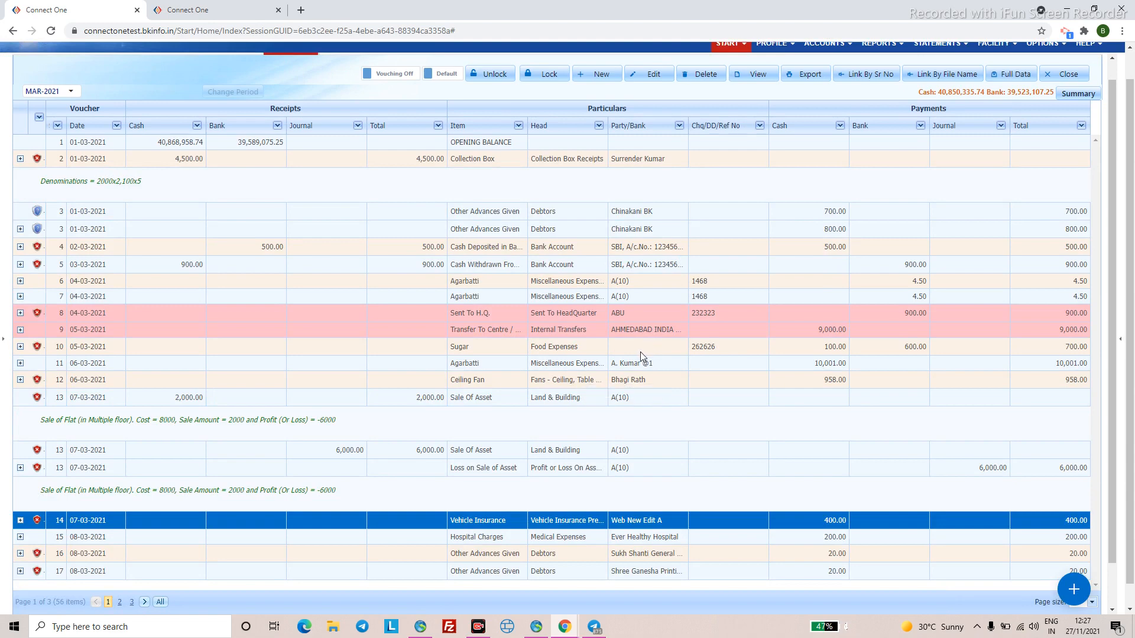
pyautogui.scroll(1, 638, 352)
pyautogui.scroll(1, 637, 353)
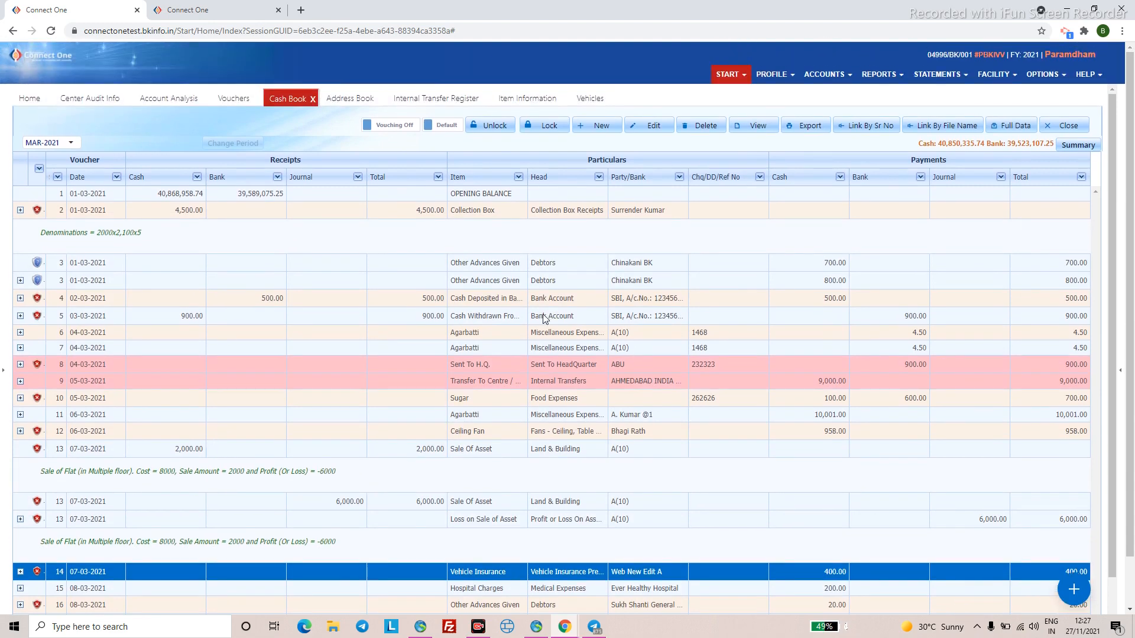
pyautogui.click(769, 83)
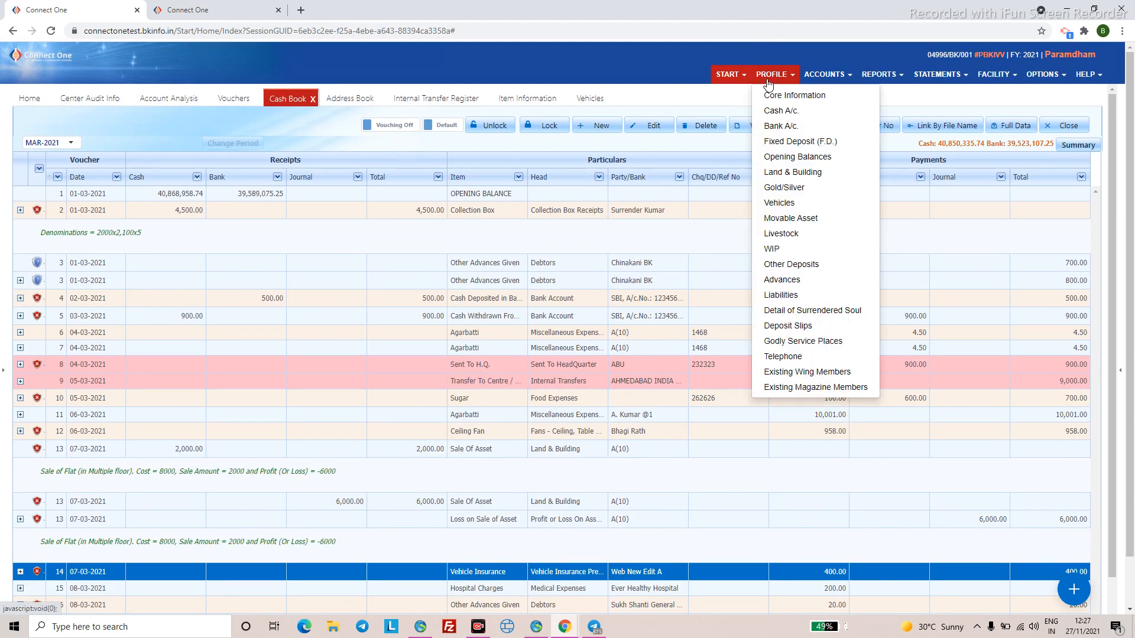
# - Add a new Telephone record with the phone number and category MOBILE
pyautogui.click(785, 360)
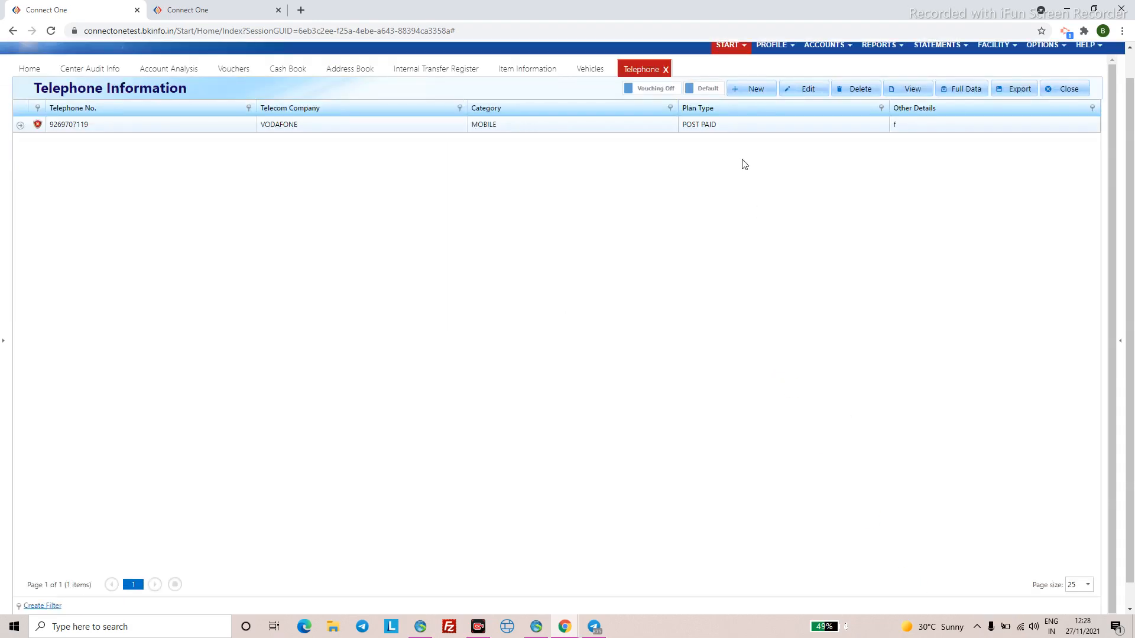
pyautogui.click(743, 94)
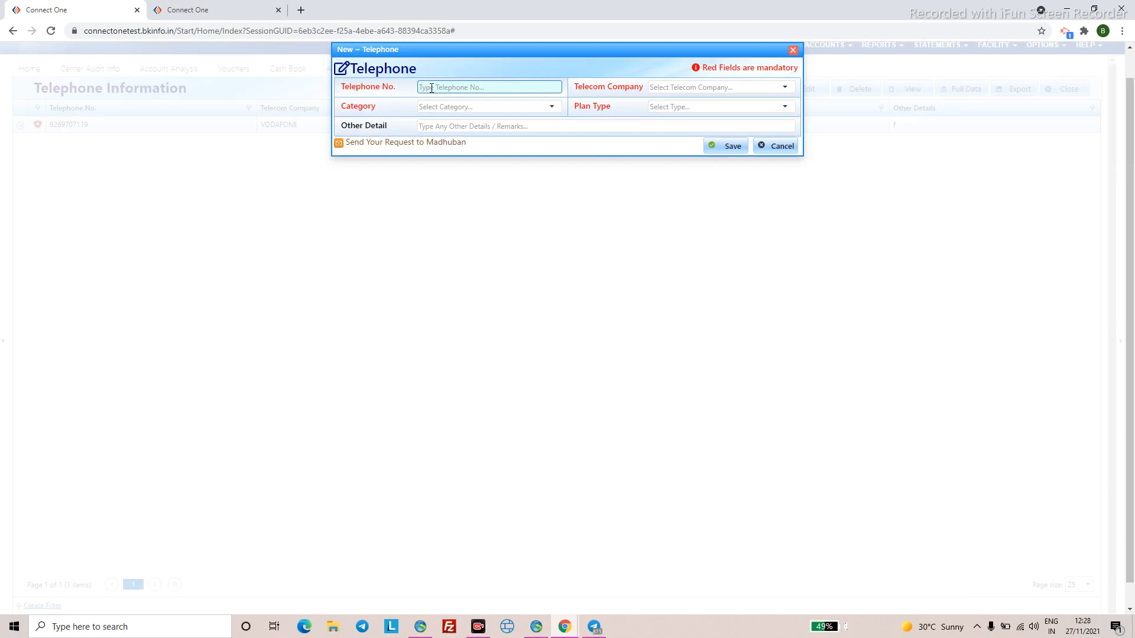
pyautogui.click(451, 106)
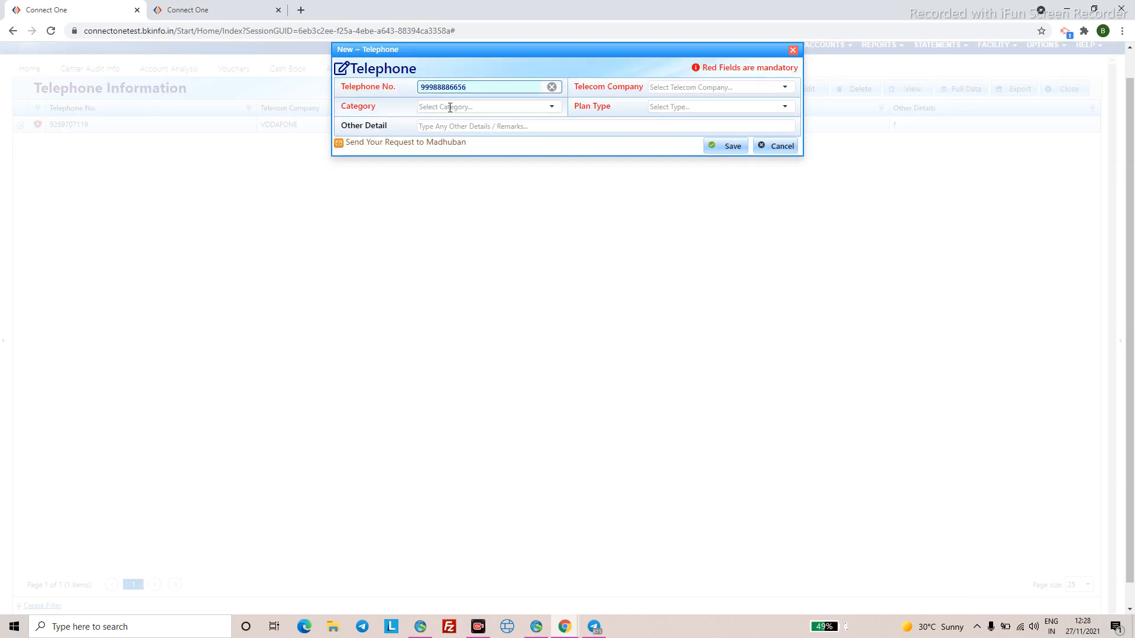
pyautogui.click(456, 161)
pyautogui.click(645, 106)
# - Set telecom company BSNL and plan type POST PAID, then save the entry
pyautogui.click(674, 88)
pyautogui.click(674, 198)
pyautogui.click(765, 88)
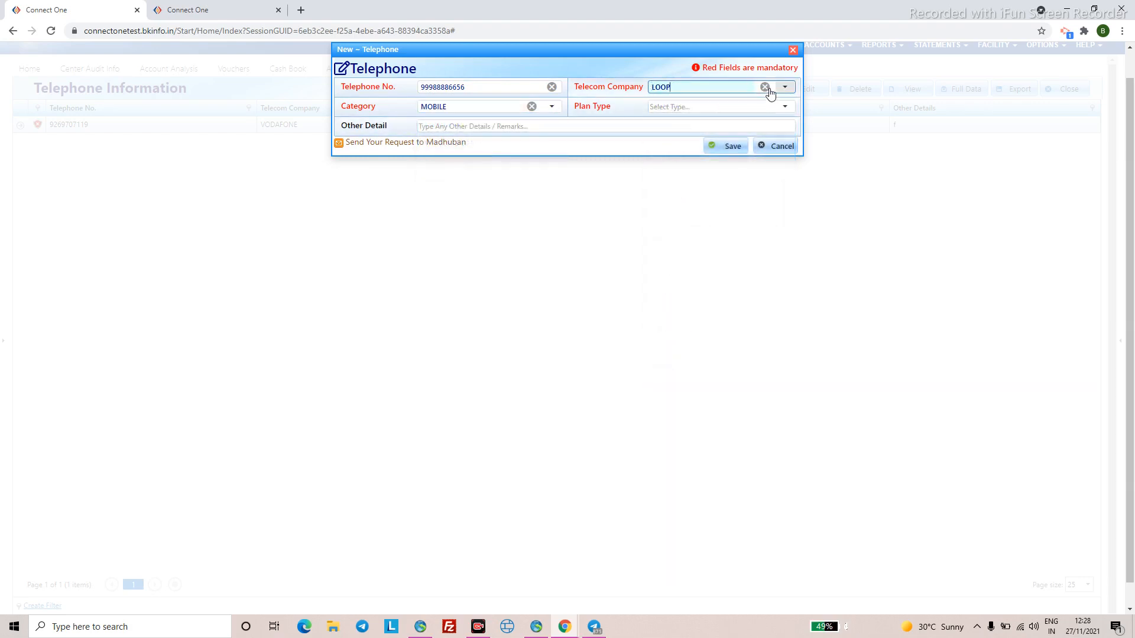
pyautogui.write('BSNL')
pyautogui.press('Return')
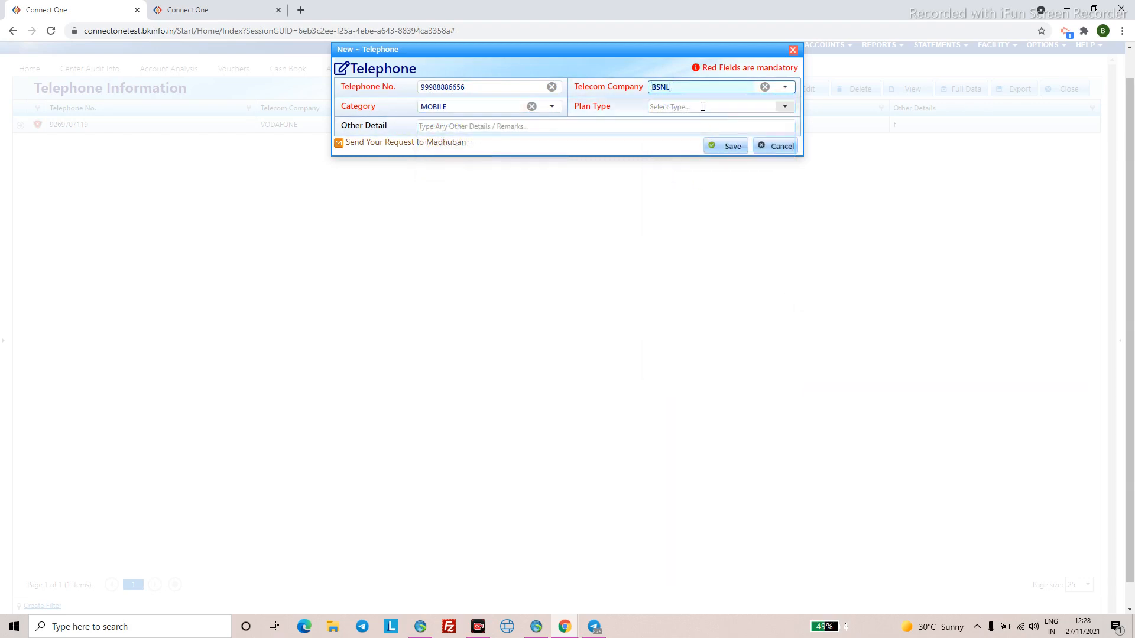
pyautogui.click(702, 107)
pyautogui.click(682, 145)
pyautogui.click(732, 149)
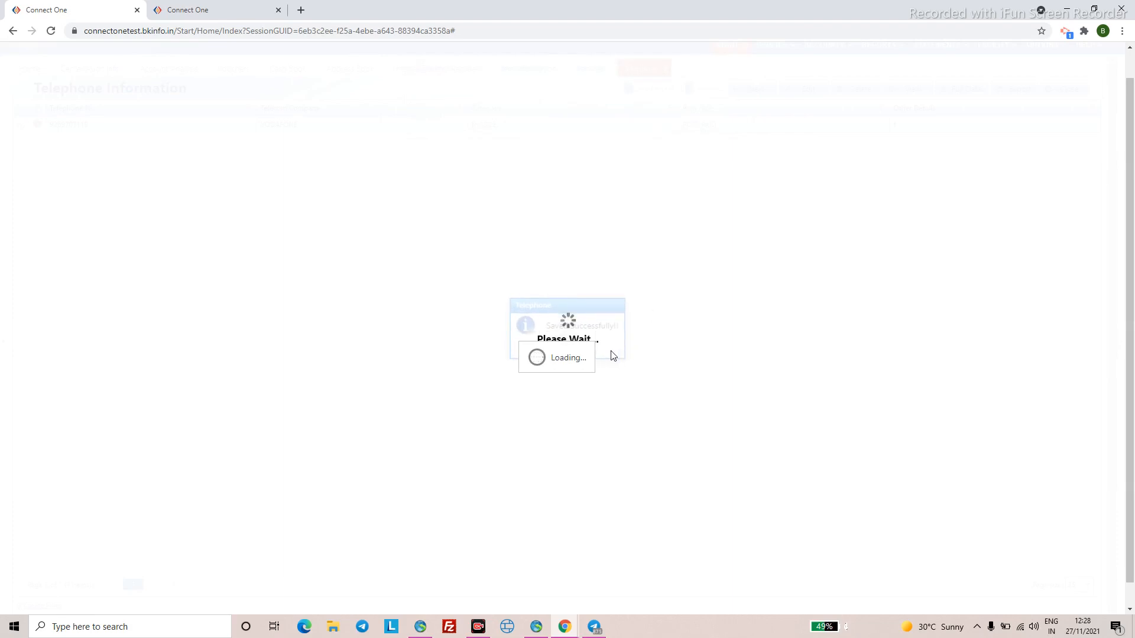
# - Decline another telephone entry, start a new web Cash Book voucher, then return to the desktop app
pyautogui.click(594, 349)
pyautogui.click(288, 99)
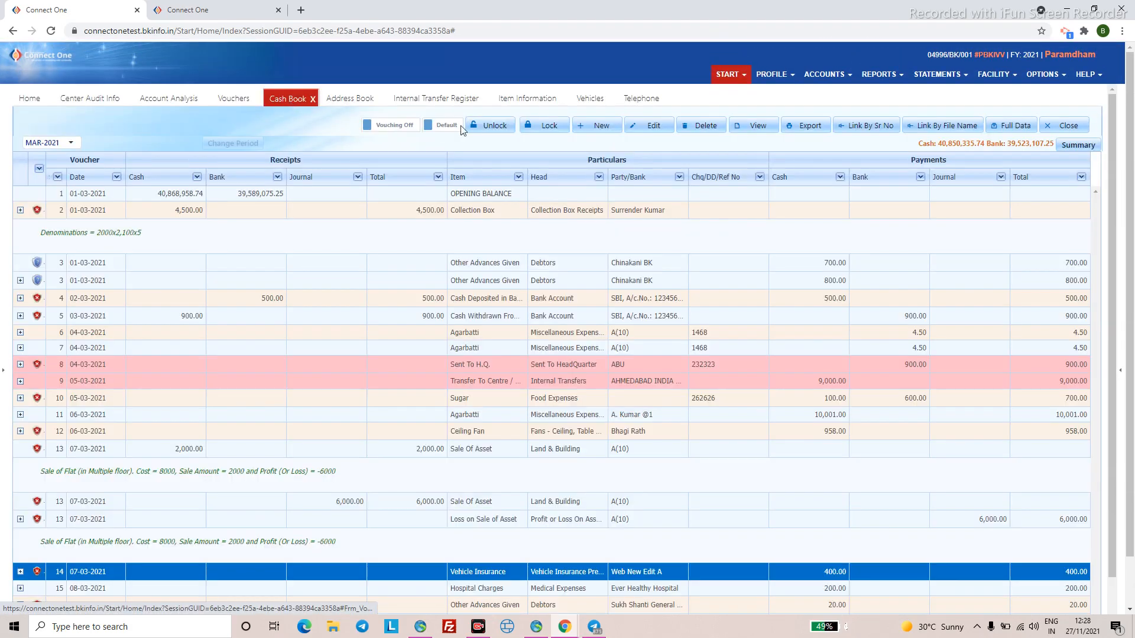
pyautogui.click(587, 125)
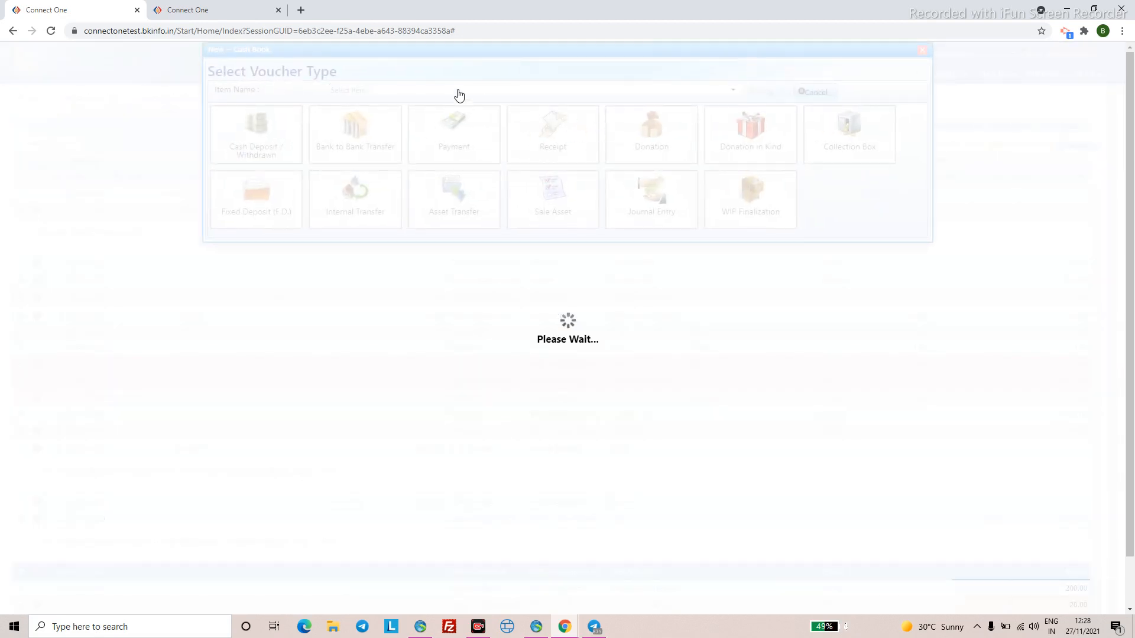
pyautogui.click(417, 88)
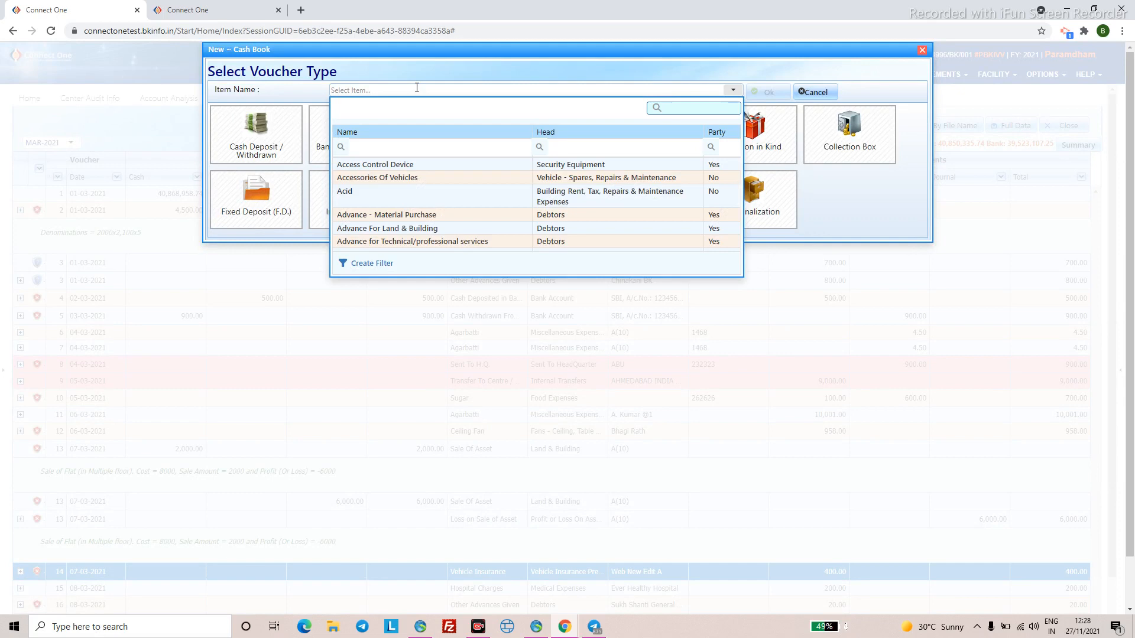
pyautogui.click(423, 629)
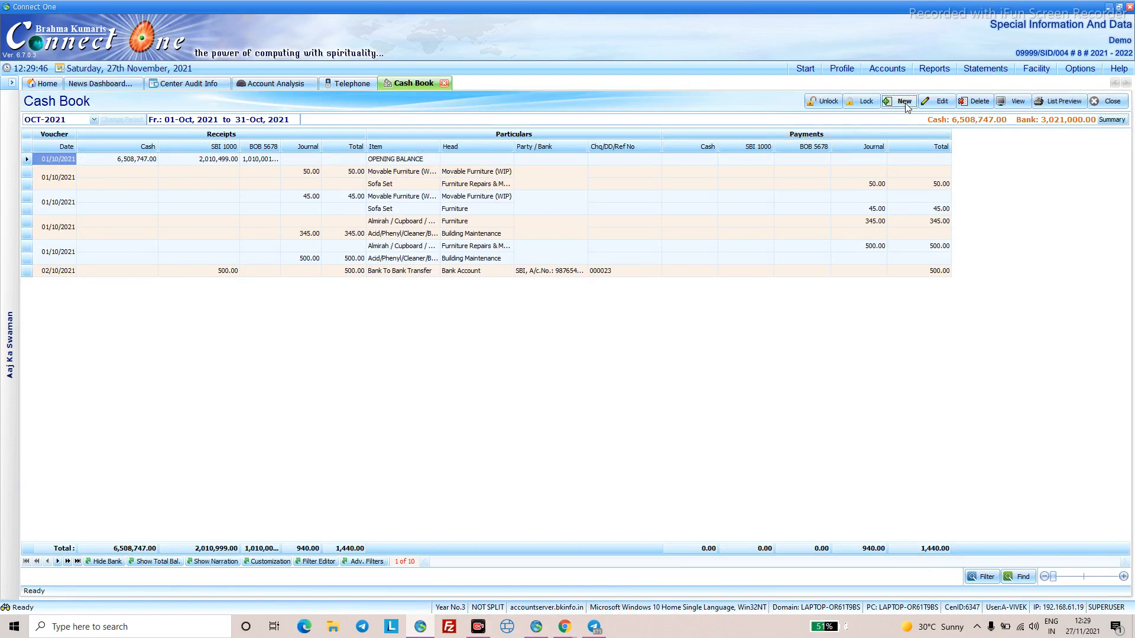
# - Start a 700 payment for the Mobile/Telephone Prepaid,Postpaid Bill item with purpose General
pyautogui.click(905, 102)
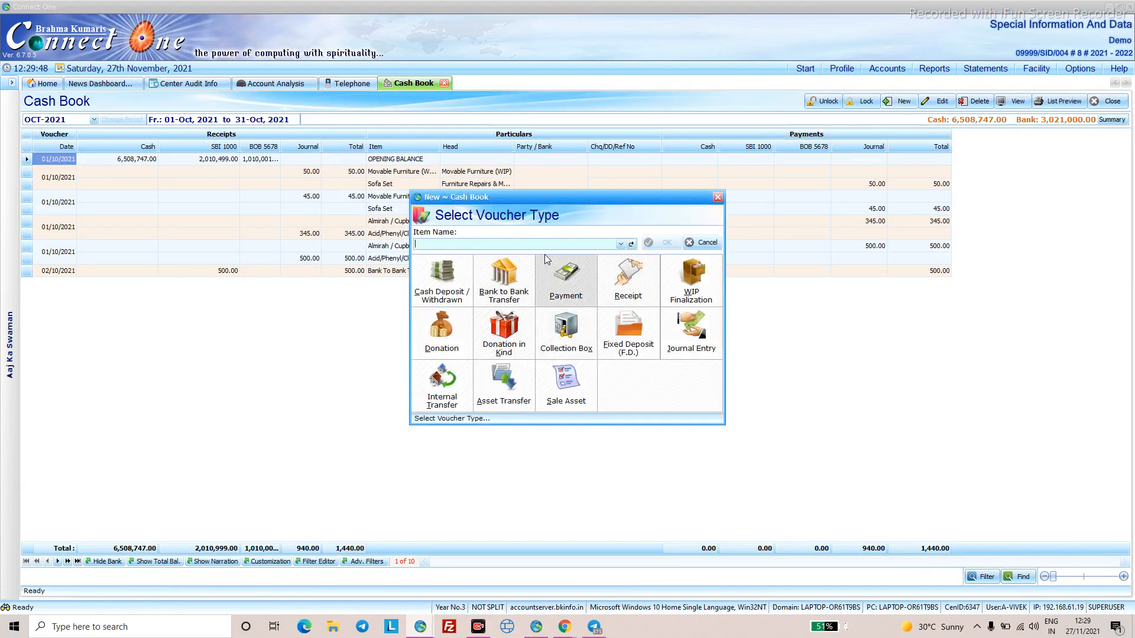
pyautogui.write('Mobile Accessories')
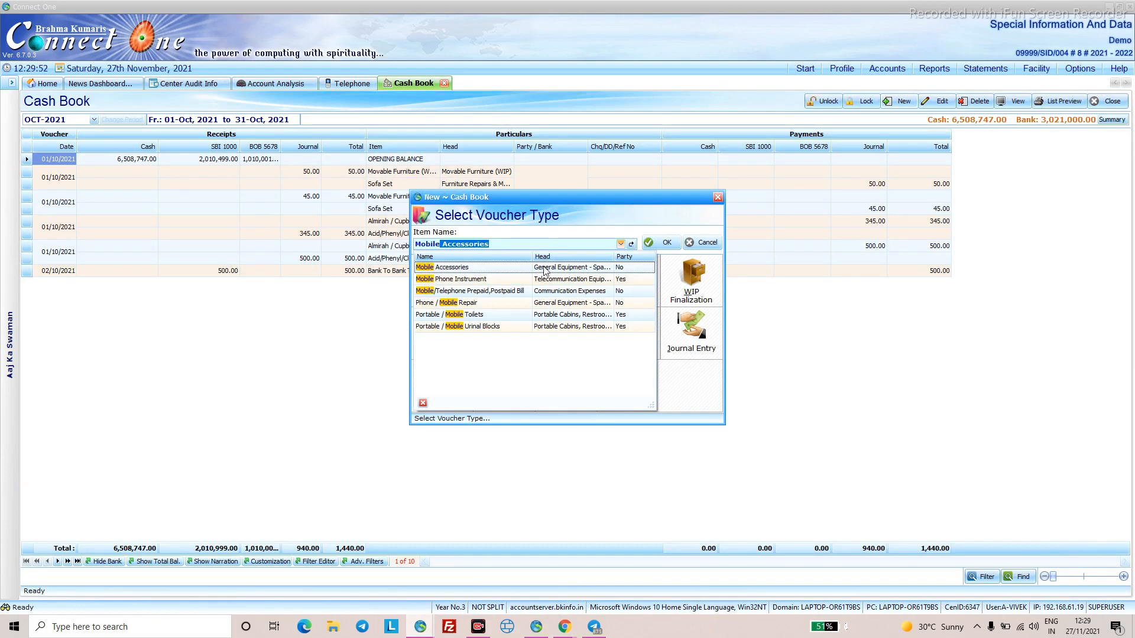
pyautogui.click(492, 291)
pyautogui.click(654, 242)
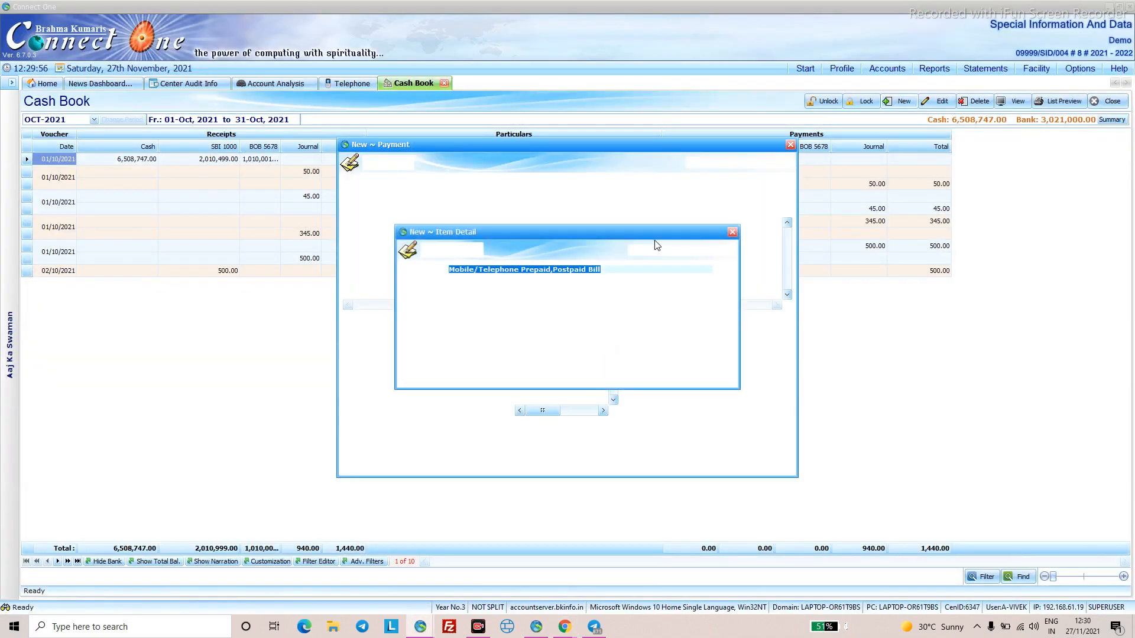
pyautogui.write('700')
pyautogui.click(507, 322)
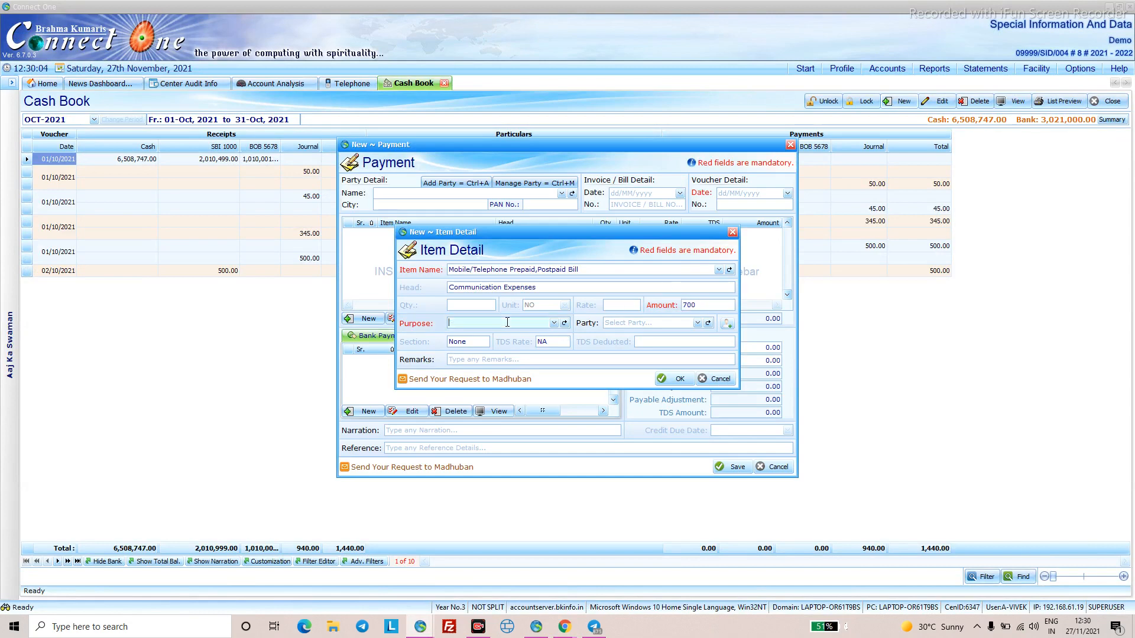
pyautogui.write('General')
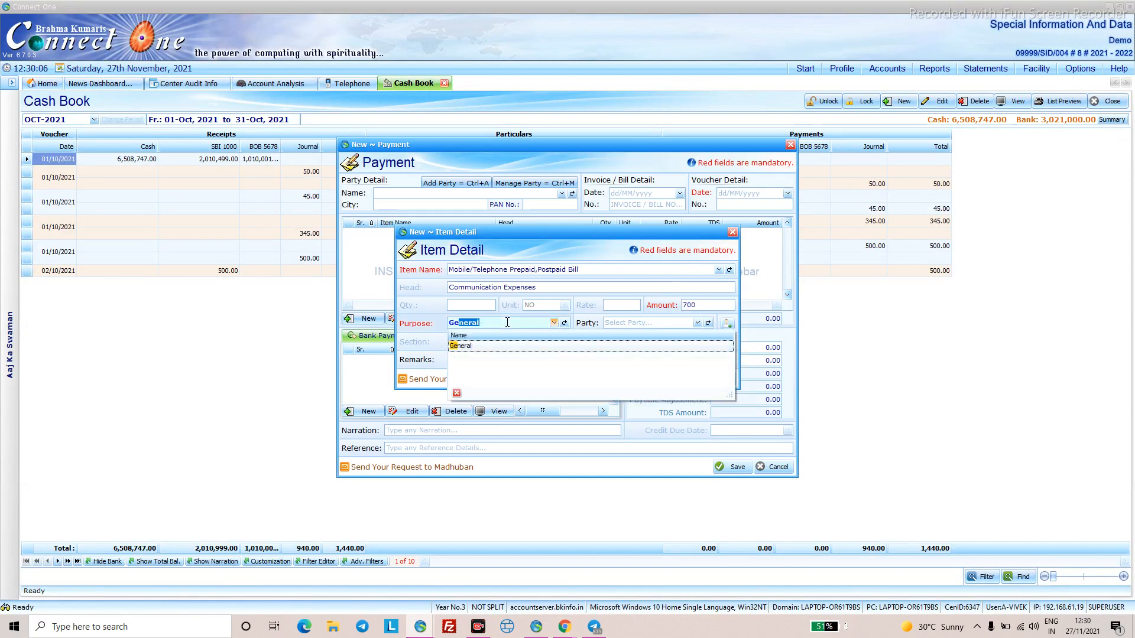
pyautogui.click(505, 348)
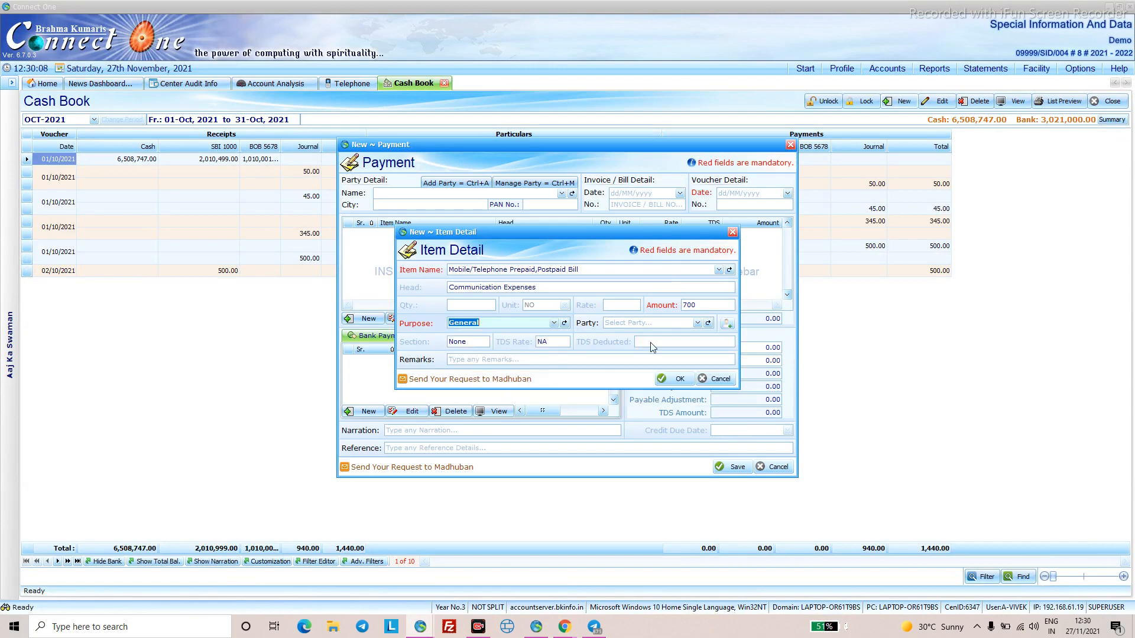
pyautogui.click(680, 379)
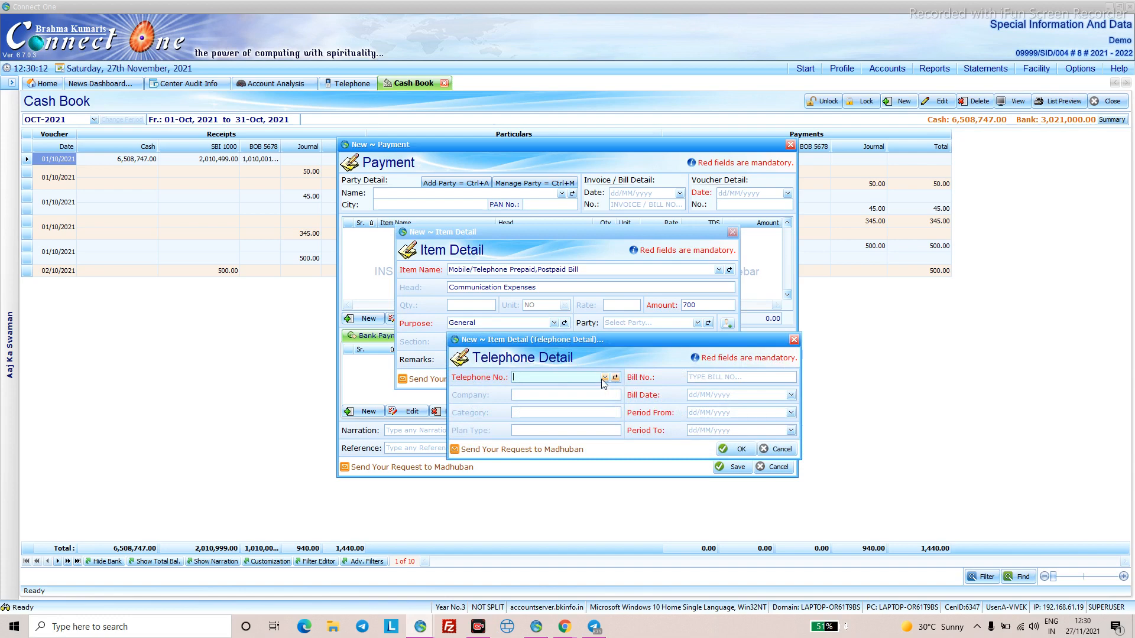
# - In Telephone Detail, pick the JIO mobile and BSNL landline numbers and step through the bill fields
pyautogui.click(604, 378)
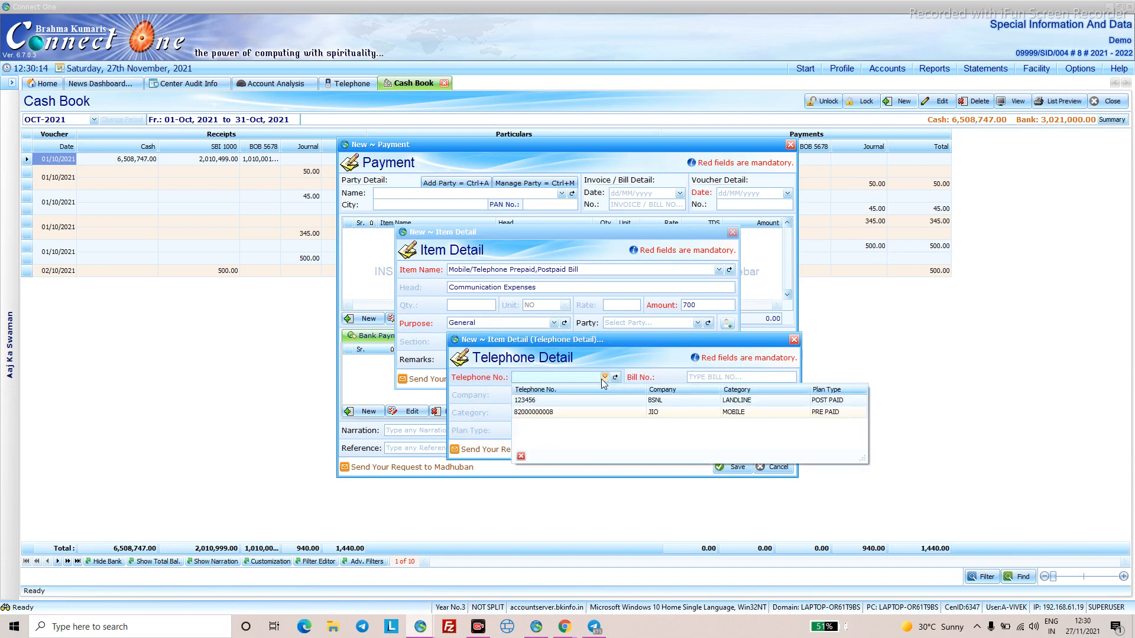
pyautogui.click(594, 414)
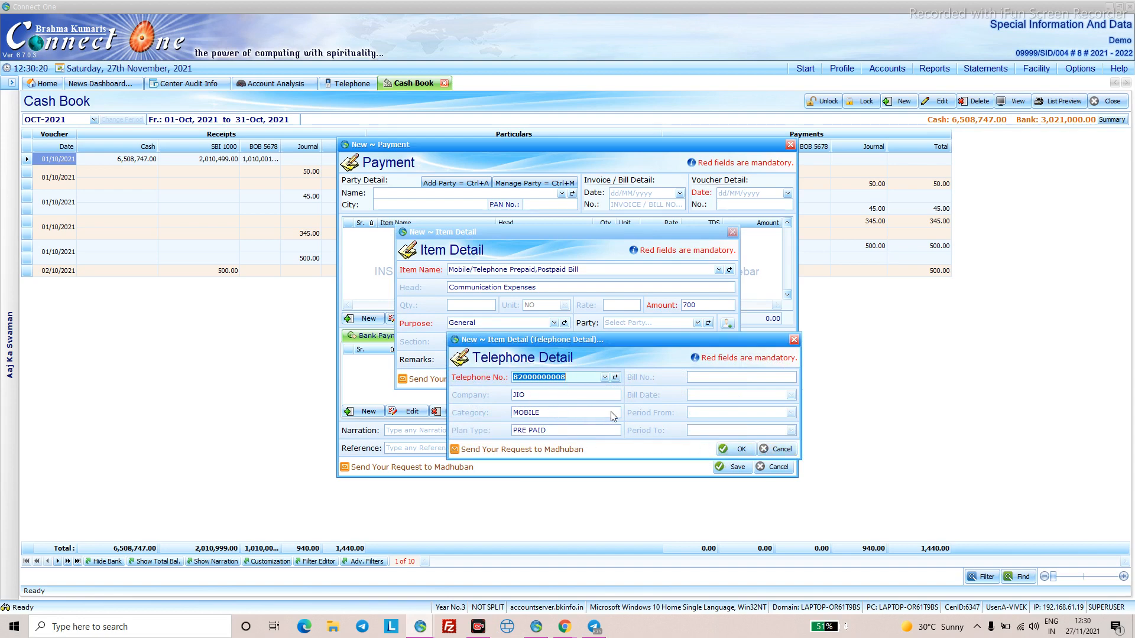
pyautogui.click(605, 377)
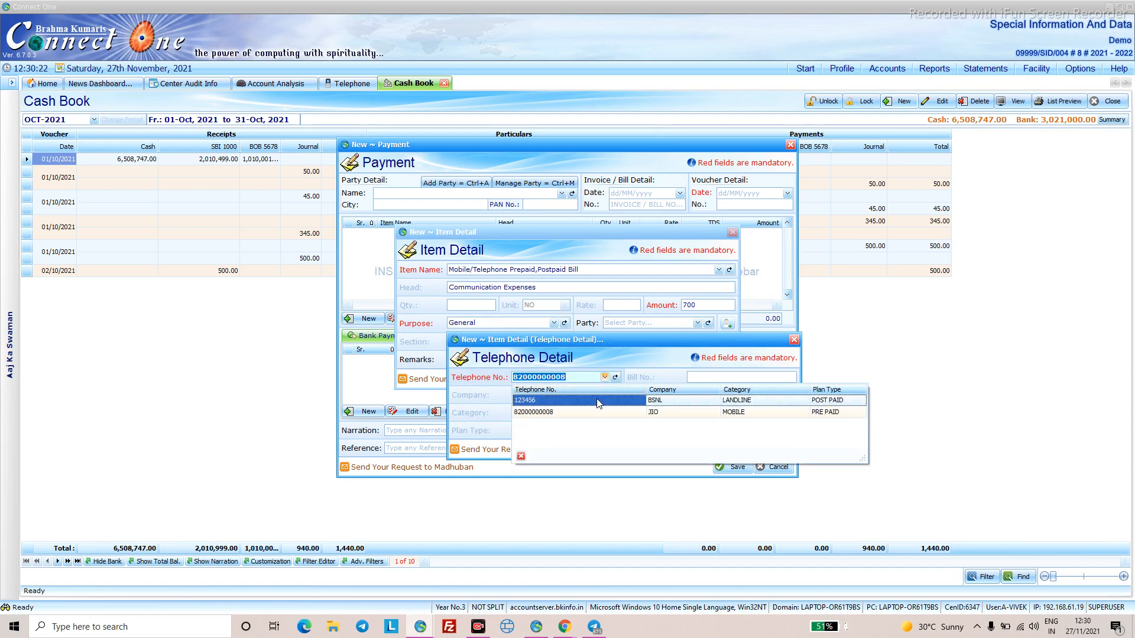
pyautogui.click(597, 402)
pyautogui.click(696, 377)
pyautogui.click(701, 396)
pyautogui.click(696, 412)
pyautogui.click(697, 429)
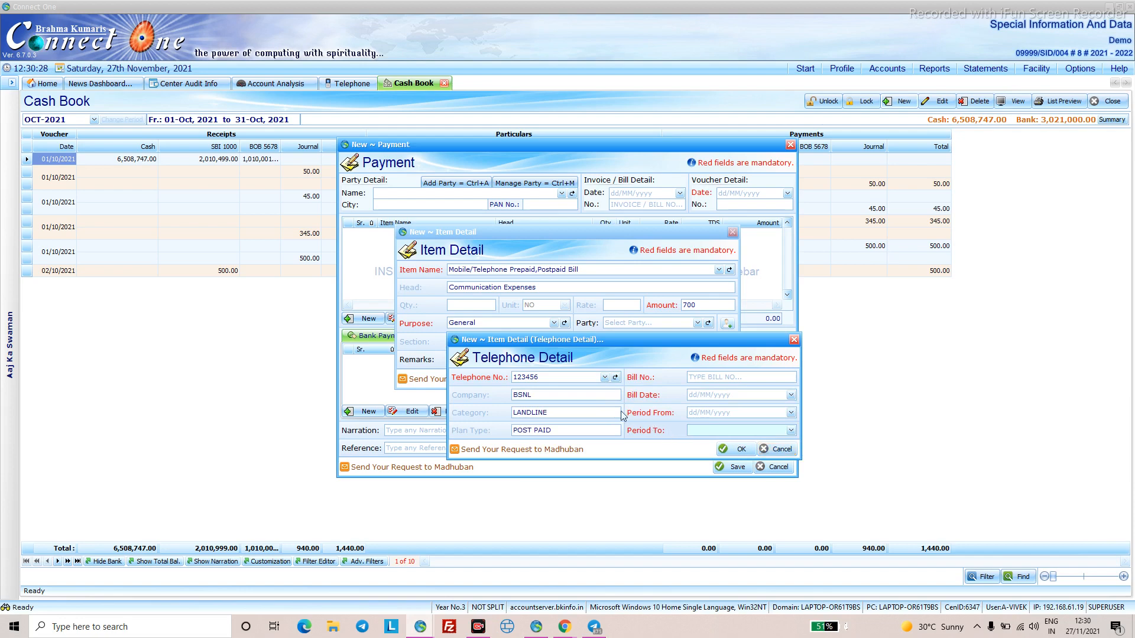
# - Cancel the telephone details and item, discarding the whole payment entry
pyautogui.click(605, 378)
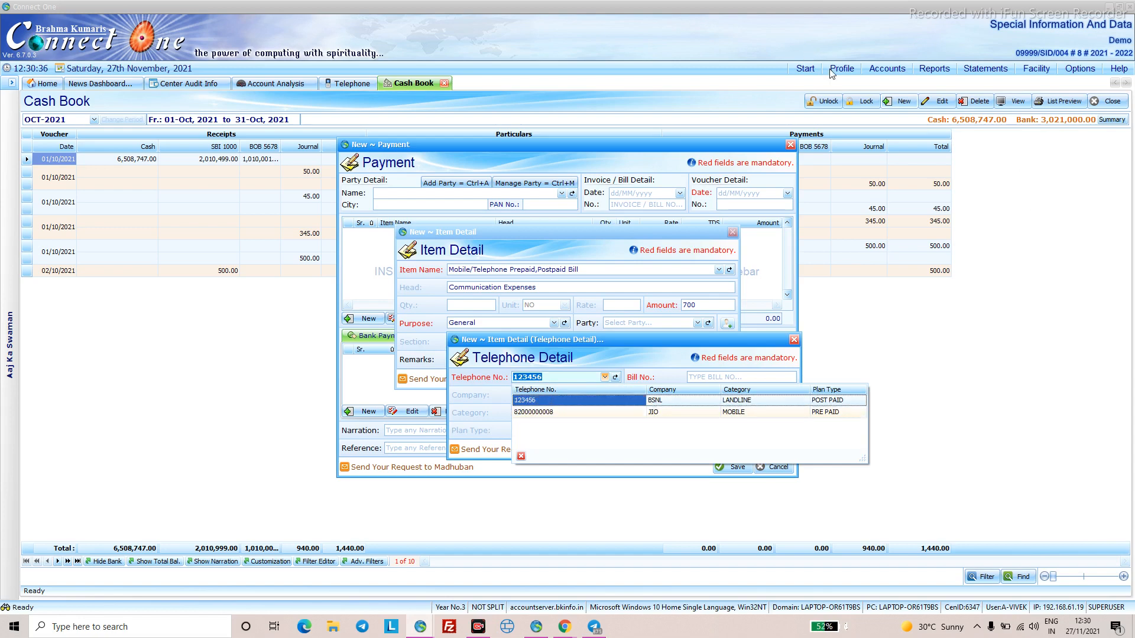
pyautogui.click(762, 352)
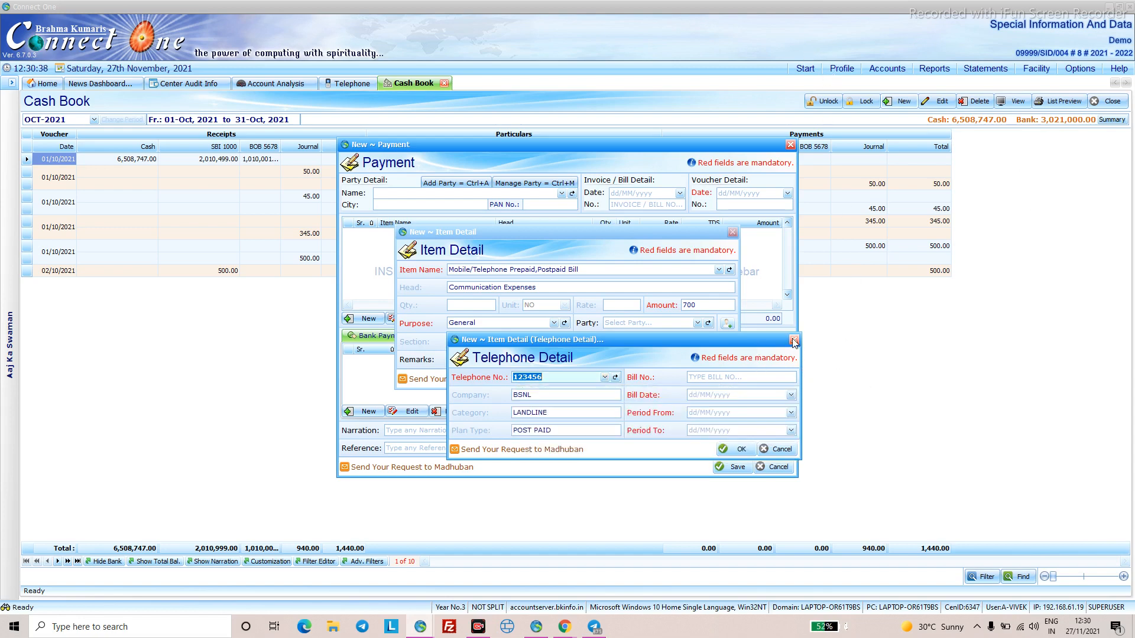
pyautogui.click(793, 340)
pyautogui.click(717, 379)
pyautogui.click(774, 467)
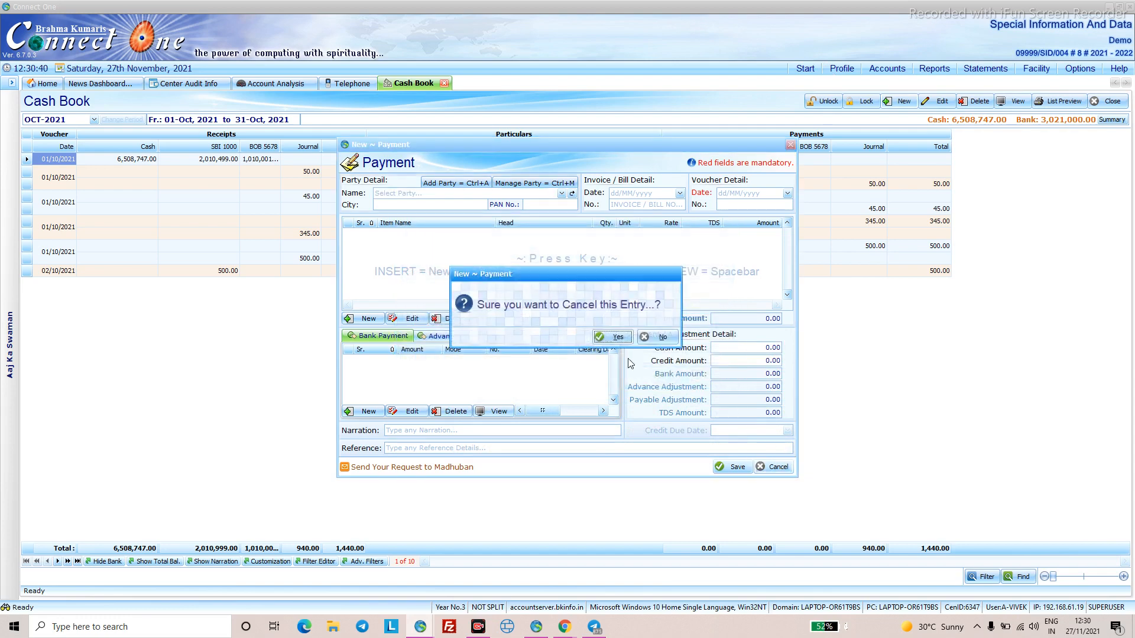
pyautogui.click(615, 340)
pyautogui.click(842, 68)
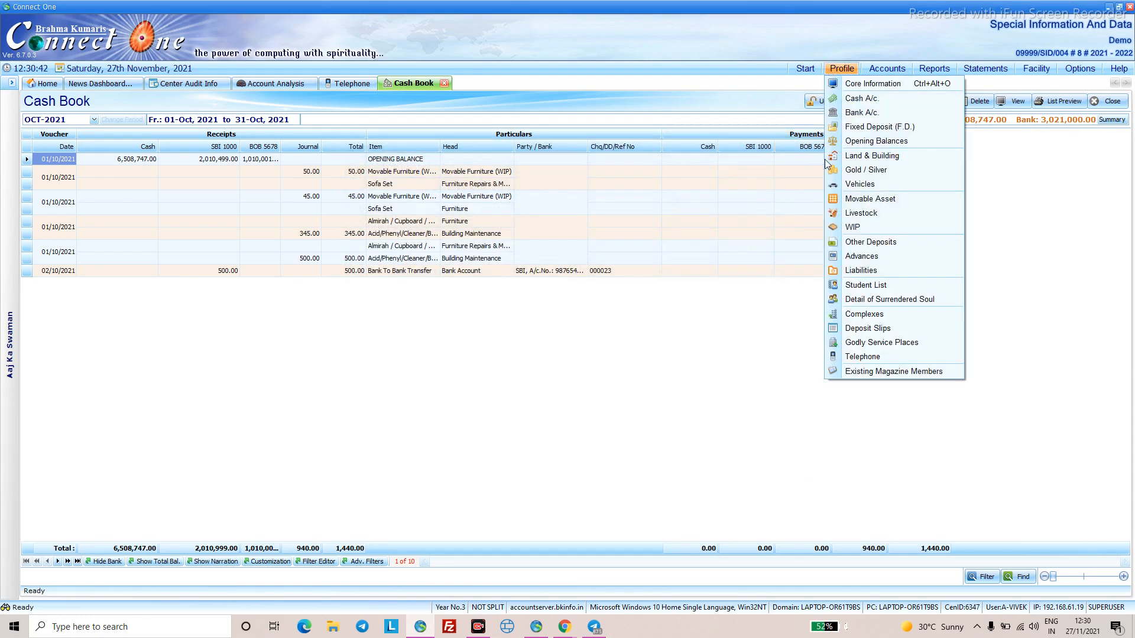
pyautogui.click(851, 356)
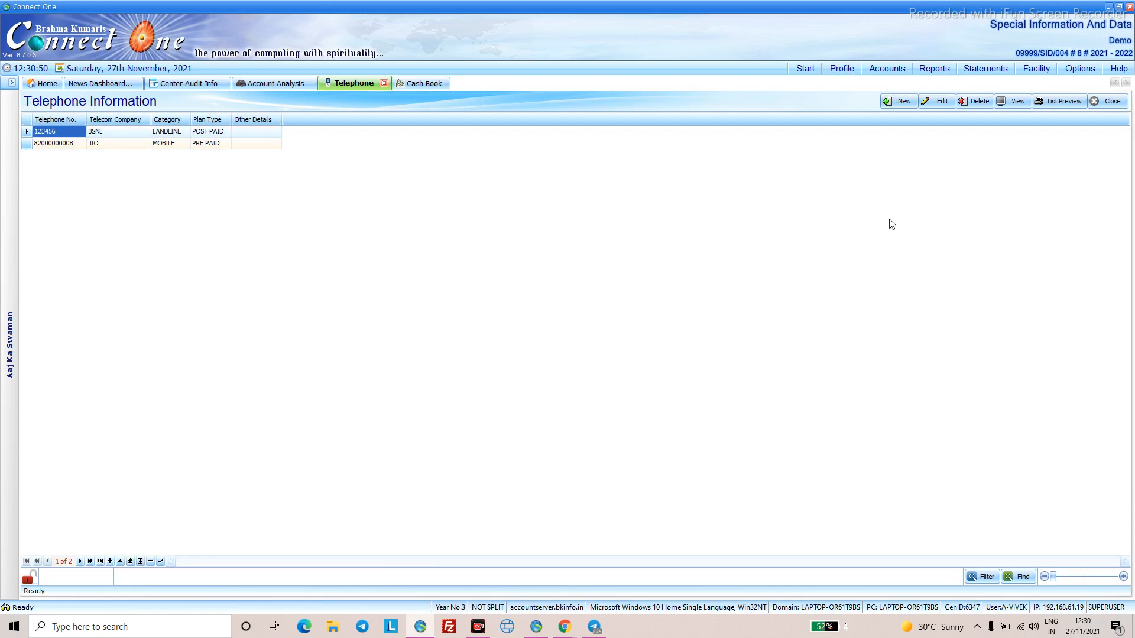
pyautogui.click(881, 69)
pyautogui.click(895, 98)
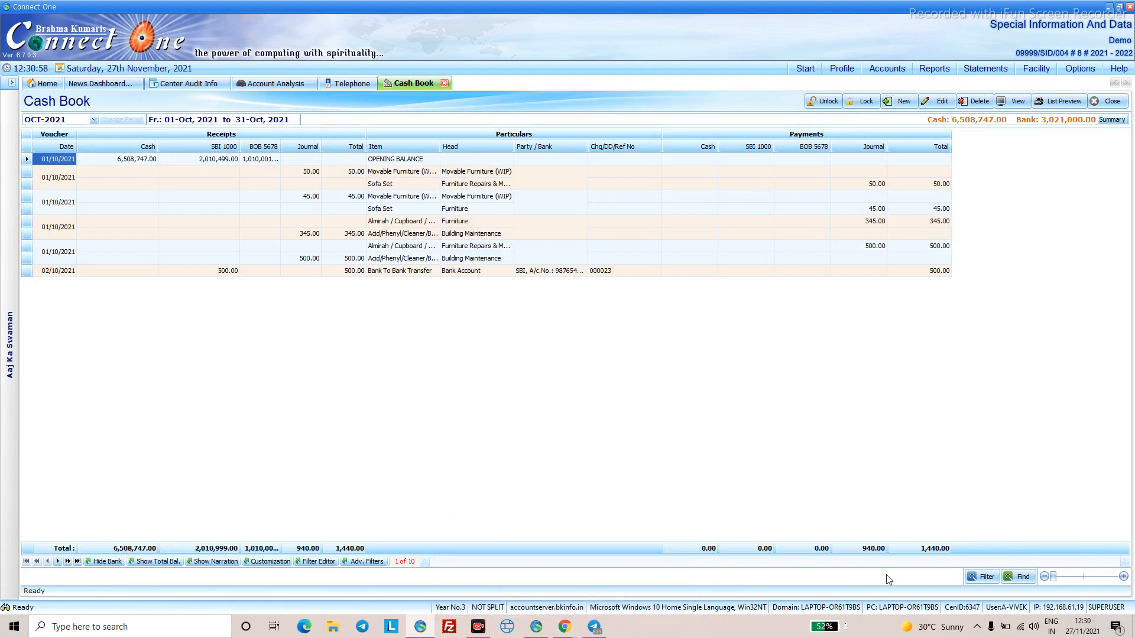
pyautogui.click(889, 71)
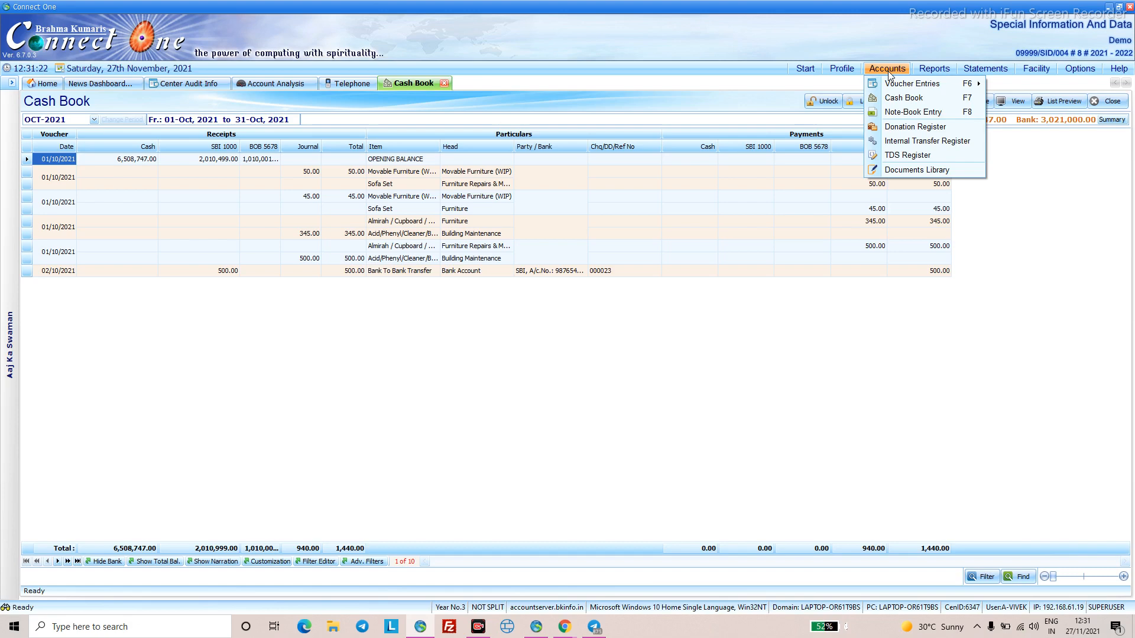
# - Enter Petrol (Travel) amounts 50, 60, 87 and 45 for April days 2, 5, 8 and 14
pyautogui.click(901, 112)
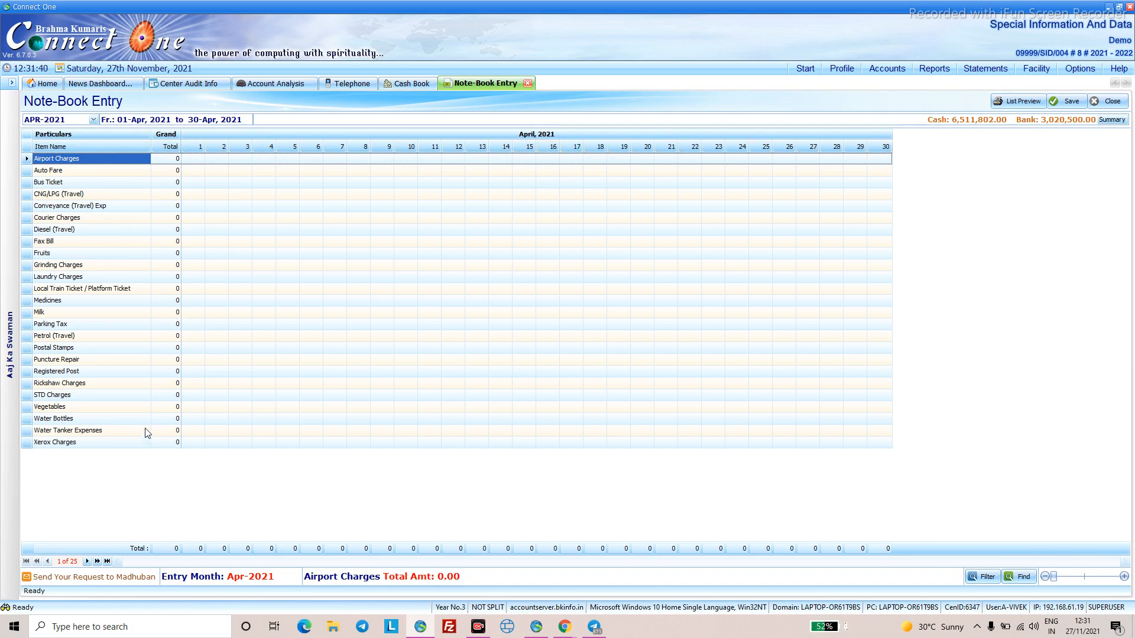
pyautogui.click(213, 336)
pyautogui.write('50')
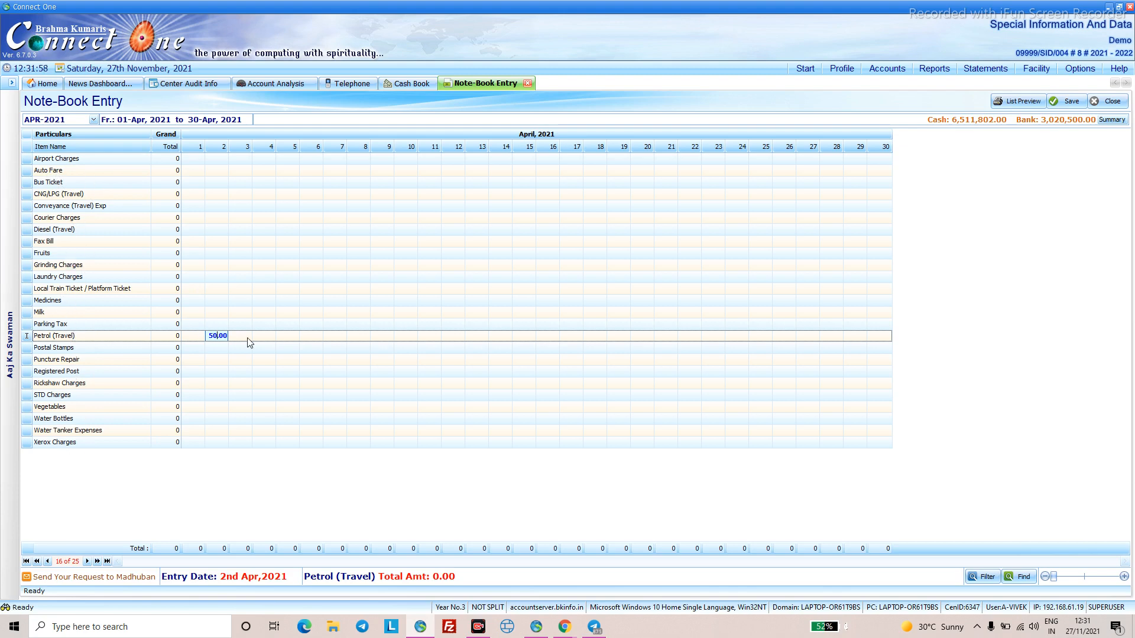
pyautogui.click(291, 335)
pyautogui.write('6')
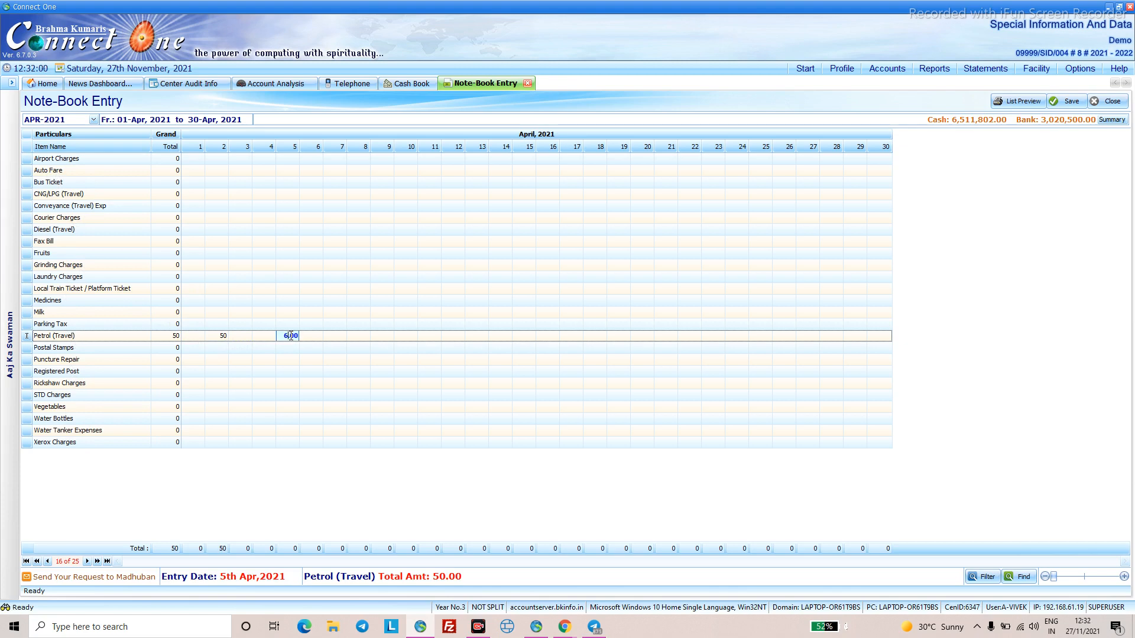
pyautogui.write('0')
pyautogui.click(359, 335)
pyautogui.write('87')
pyautogui.click(501, 335)
pyautogui.write('45')
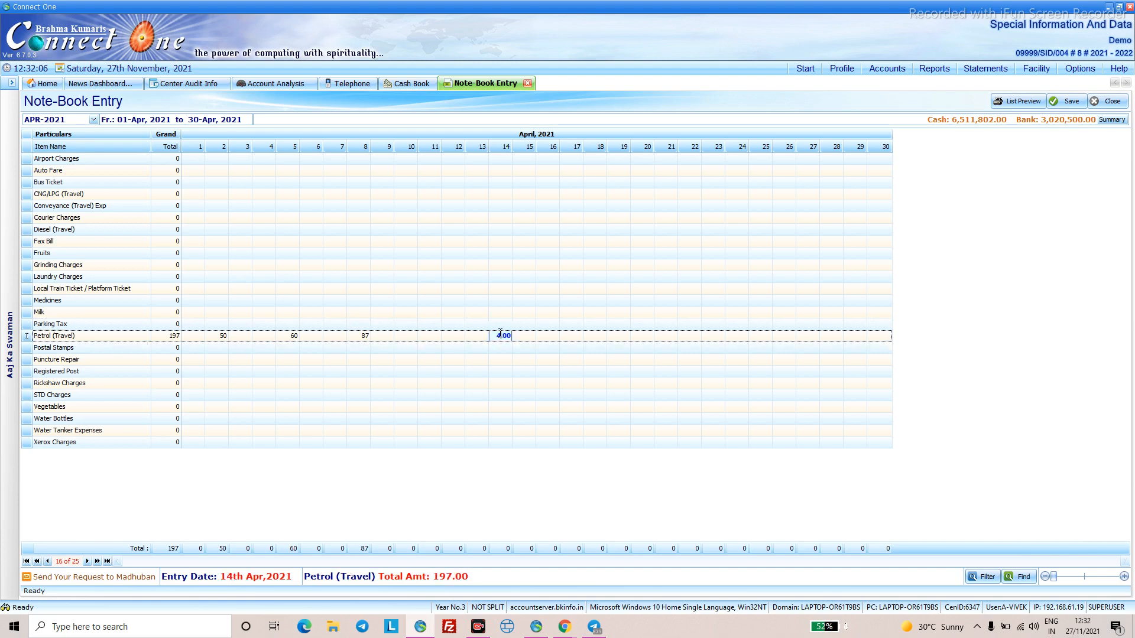
pyautogui.click(471, 384)
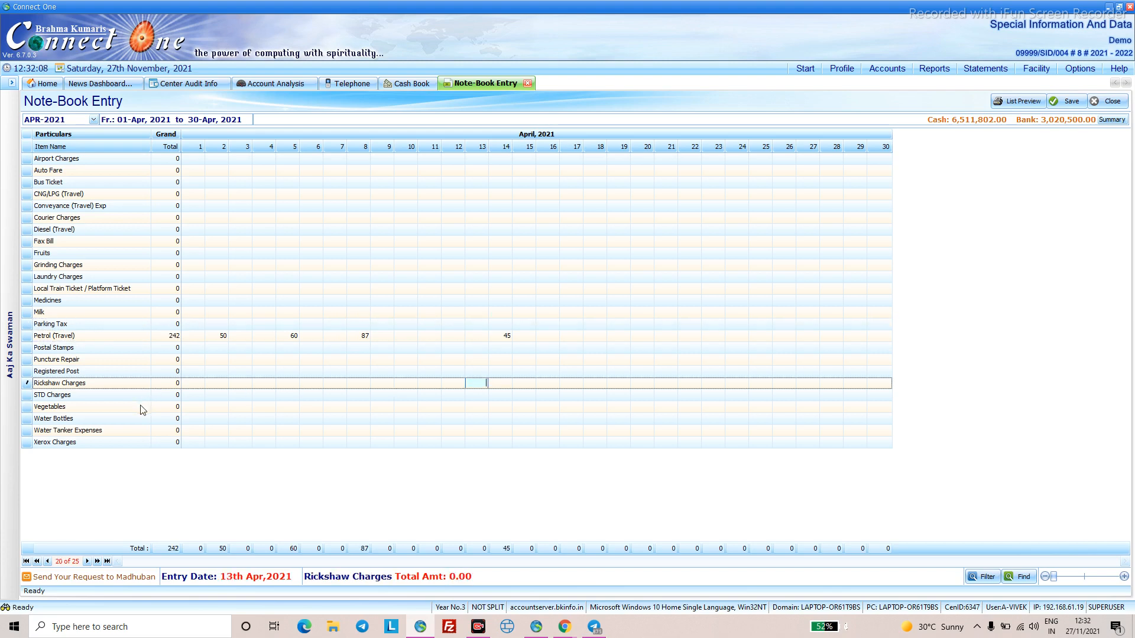
# - Enter Vegetables amounts 50 and 48 for days 4 and 9, and save
pyautogui.click(260, 408)
pyautogui.write('50')
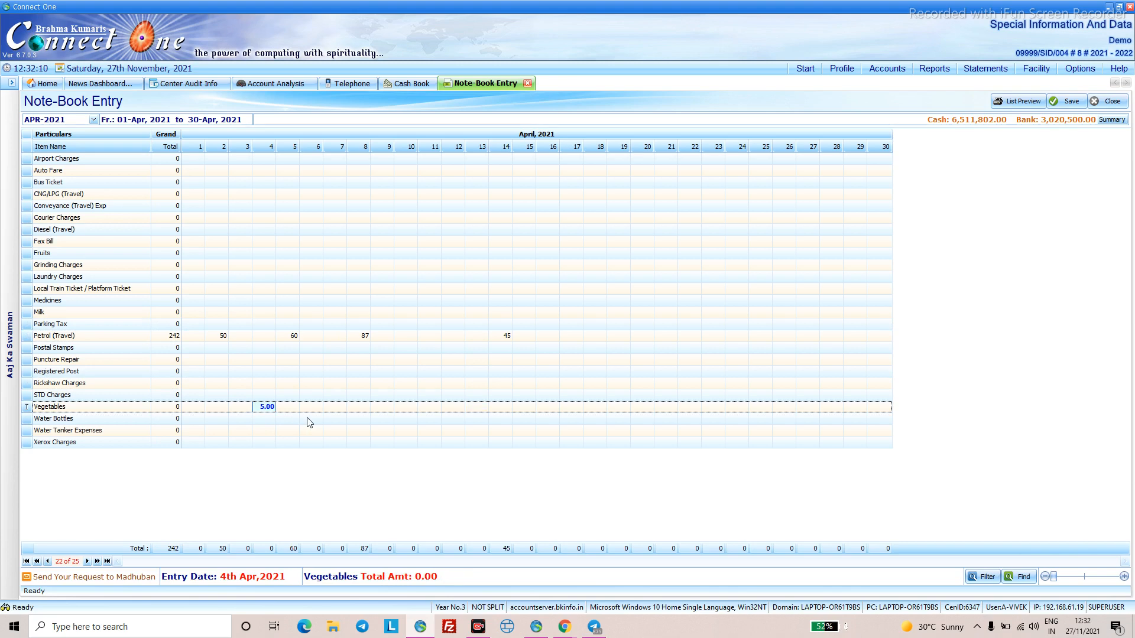
pyautogui.click(379, 411)
pyautogui.write('48')
pyautogui.click(457, 409)
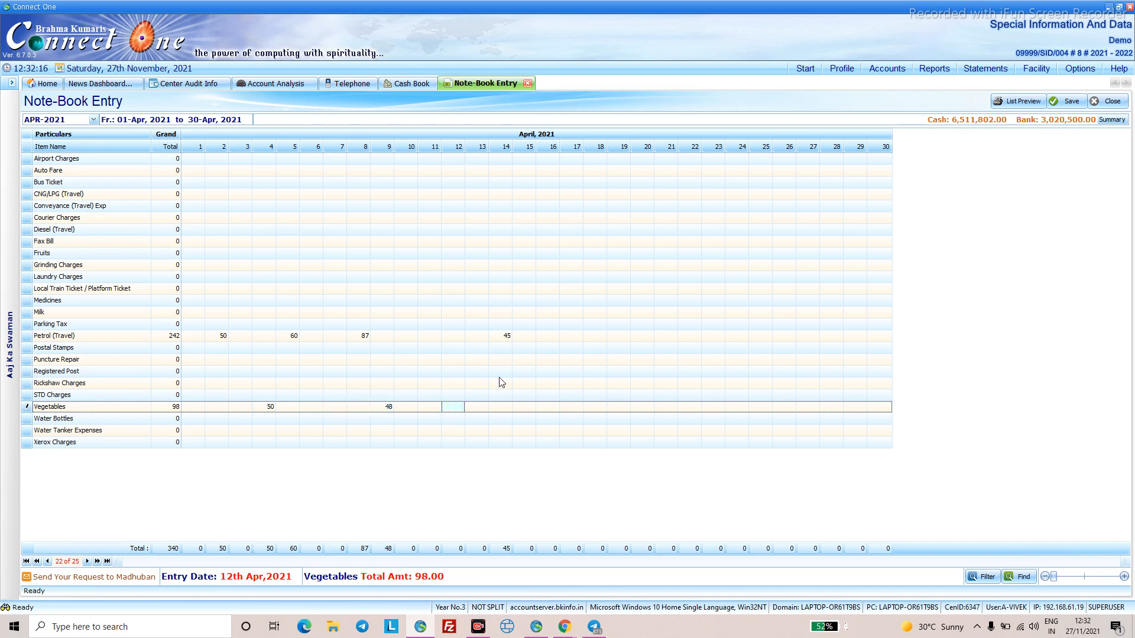
pyautogui.click(1072, 103)
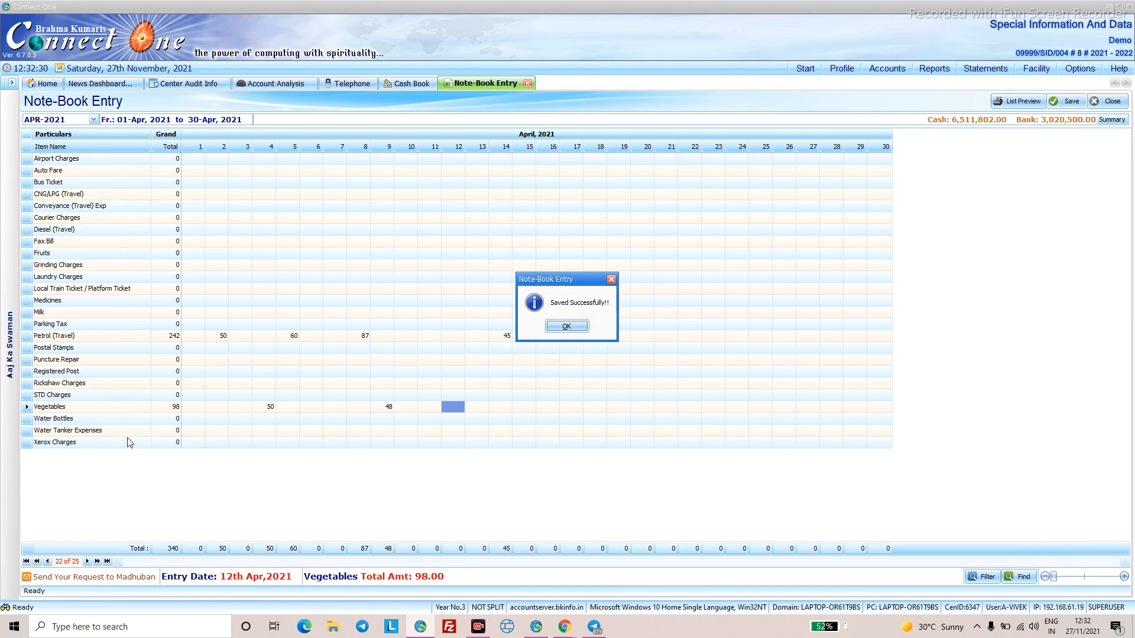
# - Dismiss the save notice and view the APR-2021 Cash Book's Monthly Petrol (Travel) 242.00 entry
pyautogui.click(567, 329)
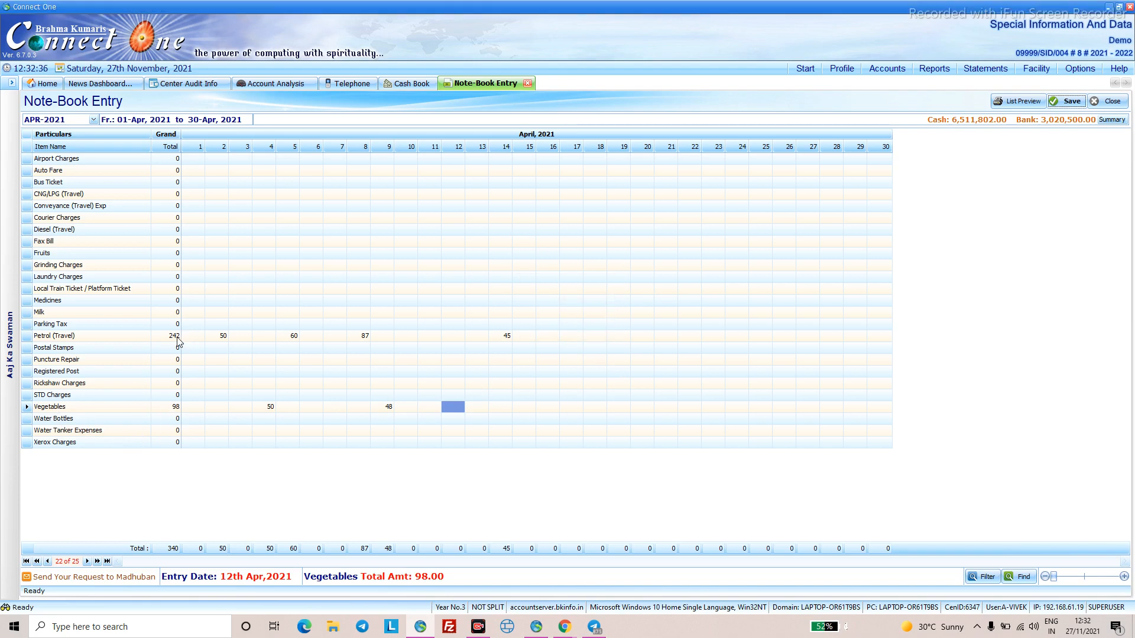
pyautogui.click(423, 84)
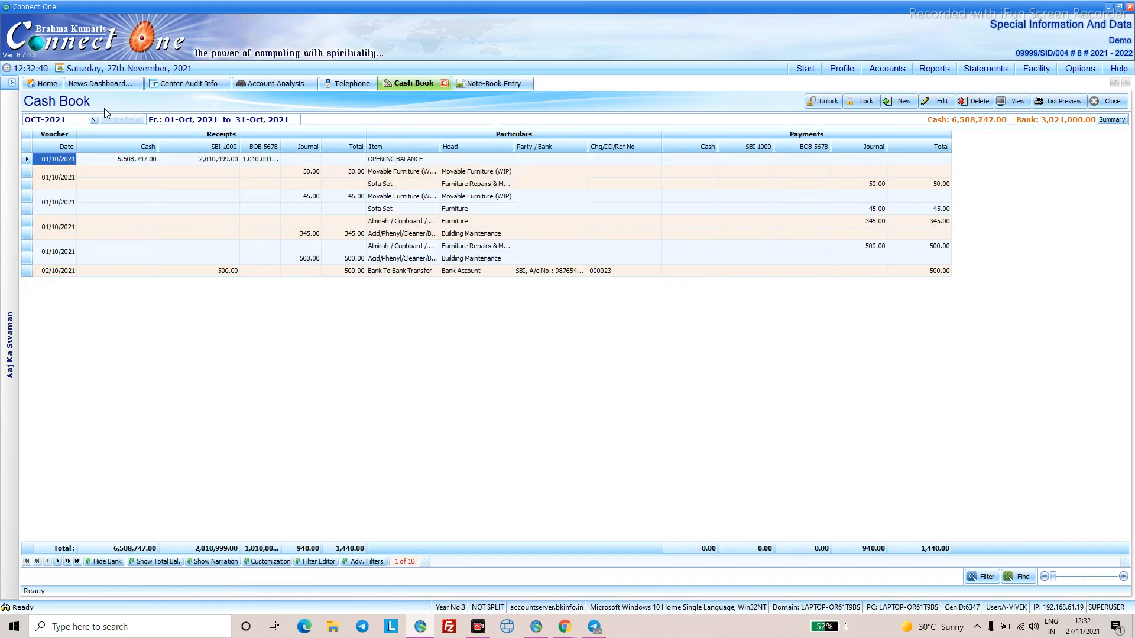
pyautogui.click(93, 120)
pyautogui.click(77, 132)
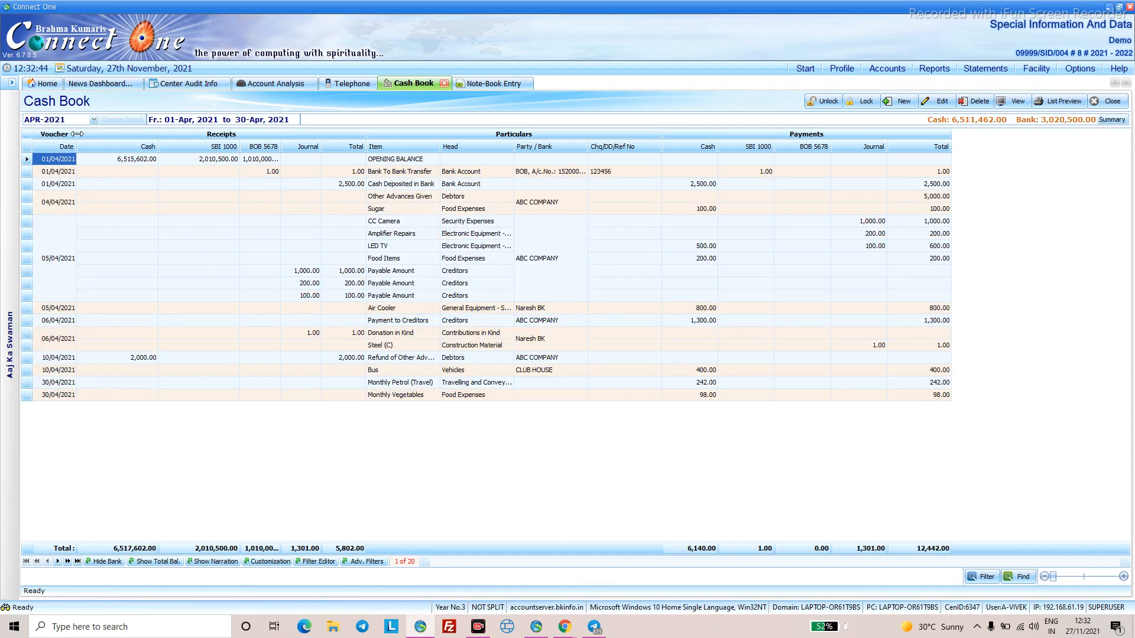
pyautogui.click(423, 387)
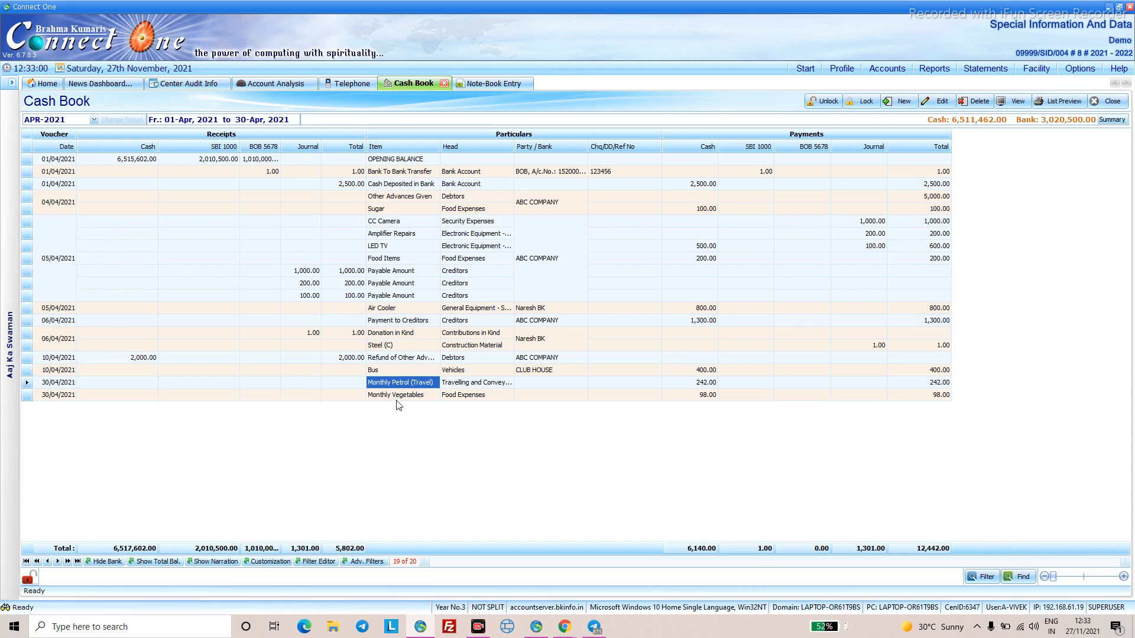
pyautogui.click(908, 103)
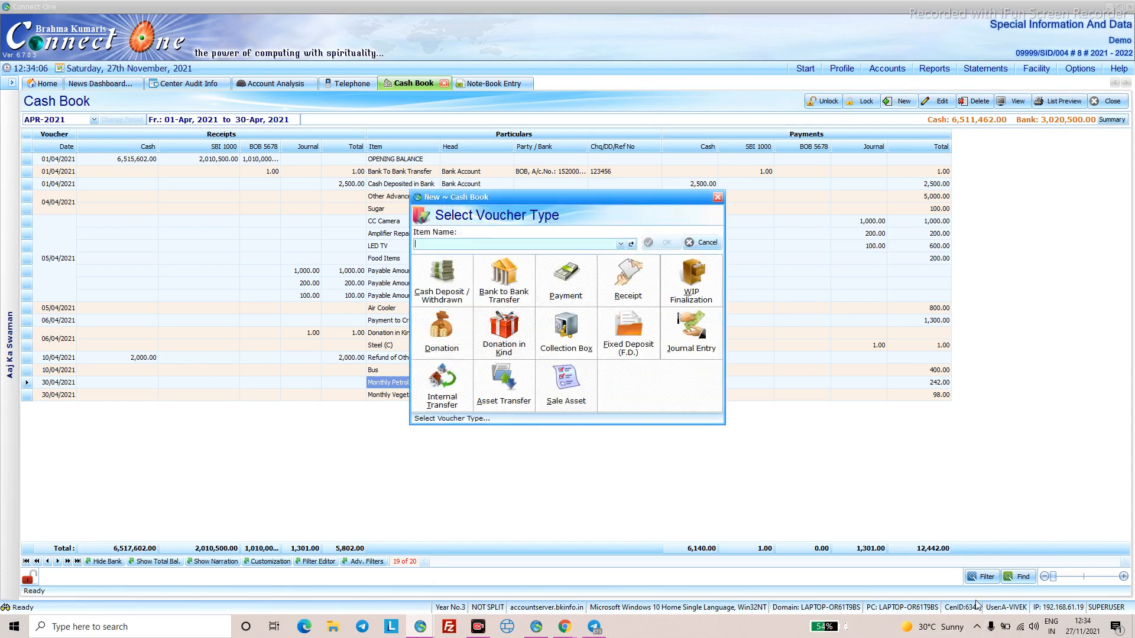
# - Begin a Donation voucher with the Donation item, then switch to the web Cash Book
pyautogui.click(428, 352)
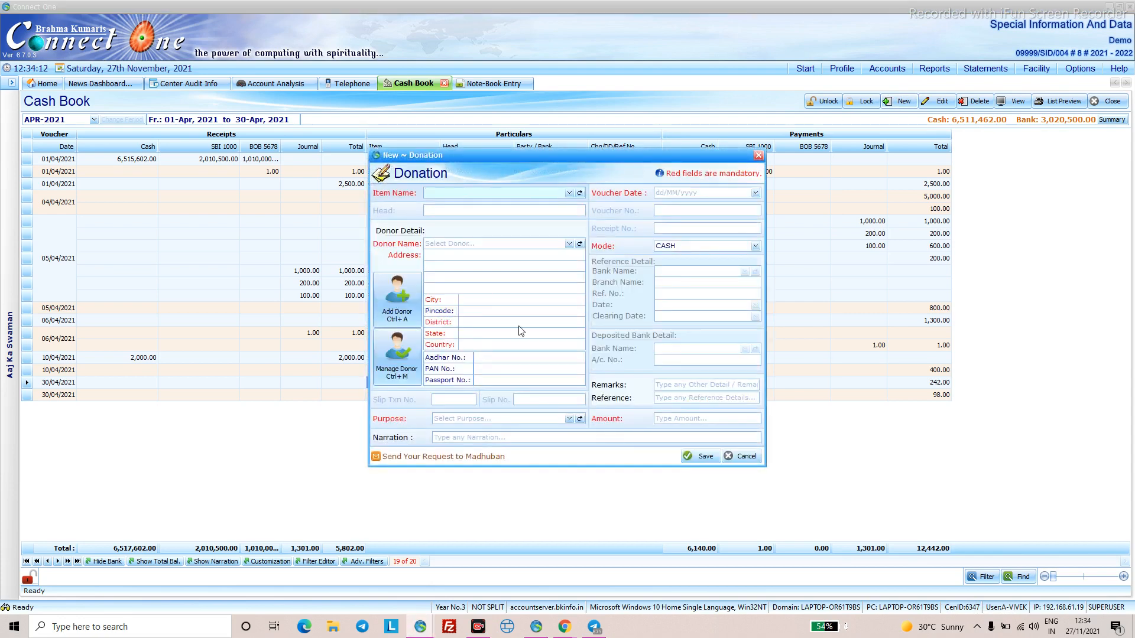
pyautogui.click(568, 193)
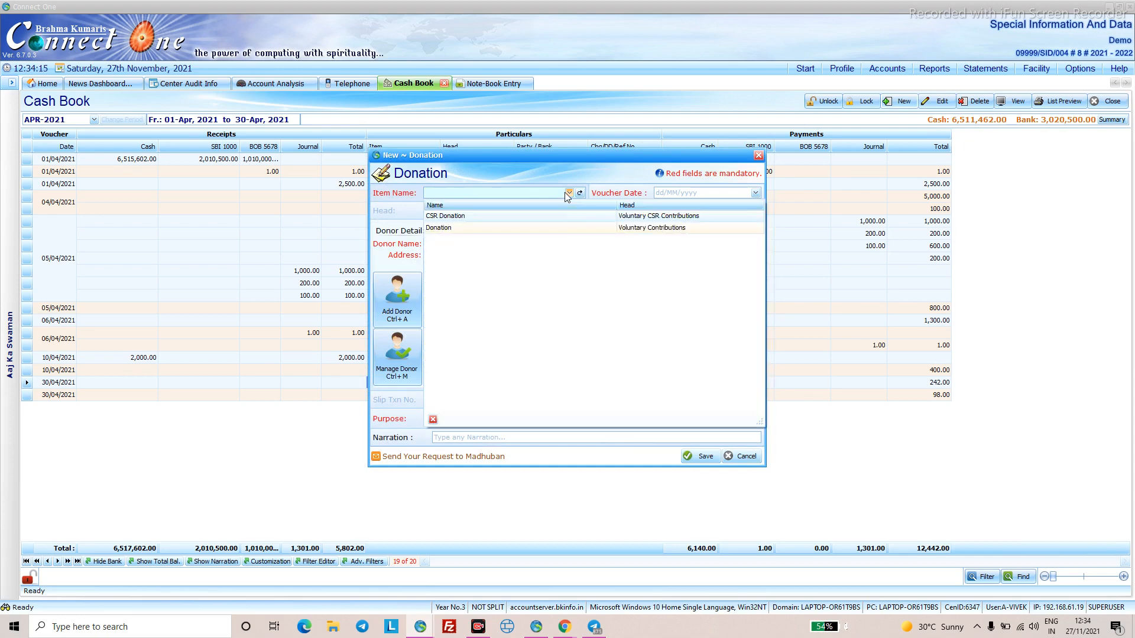
pyautogui.click(559, 229)
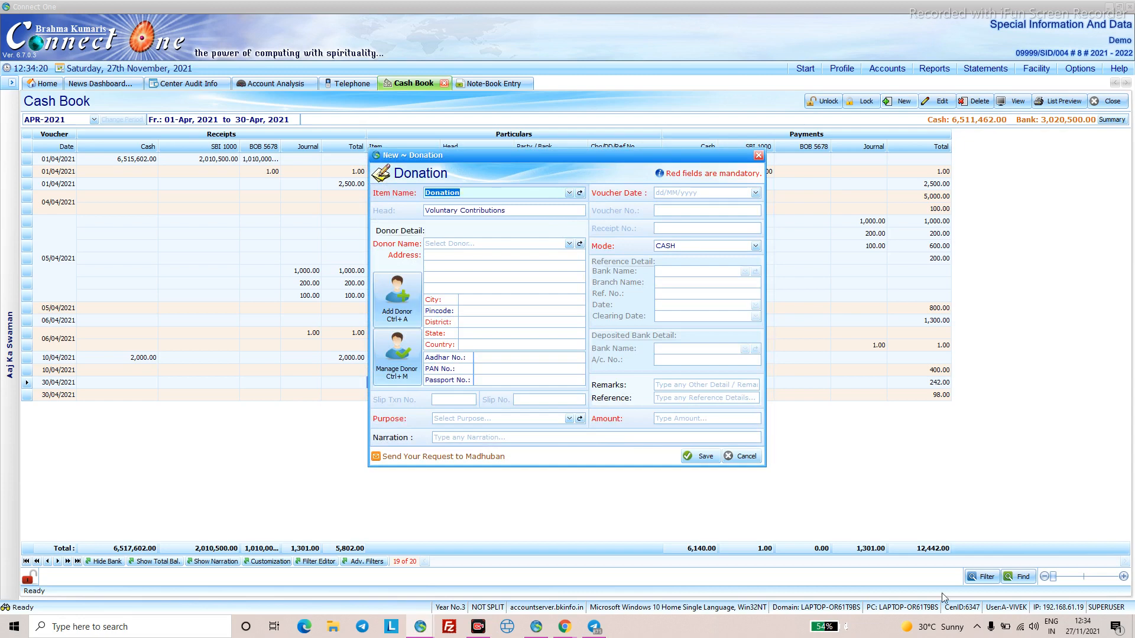
pyautogui.hotkey('alt', 'Tab')
pyautogui.scroll(1, 648, 326)
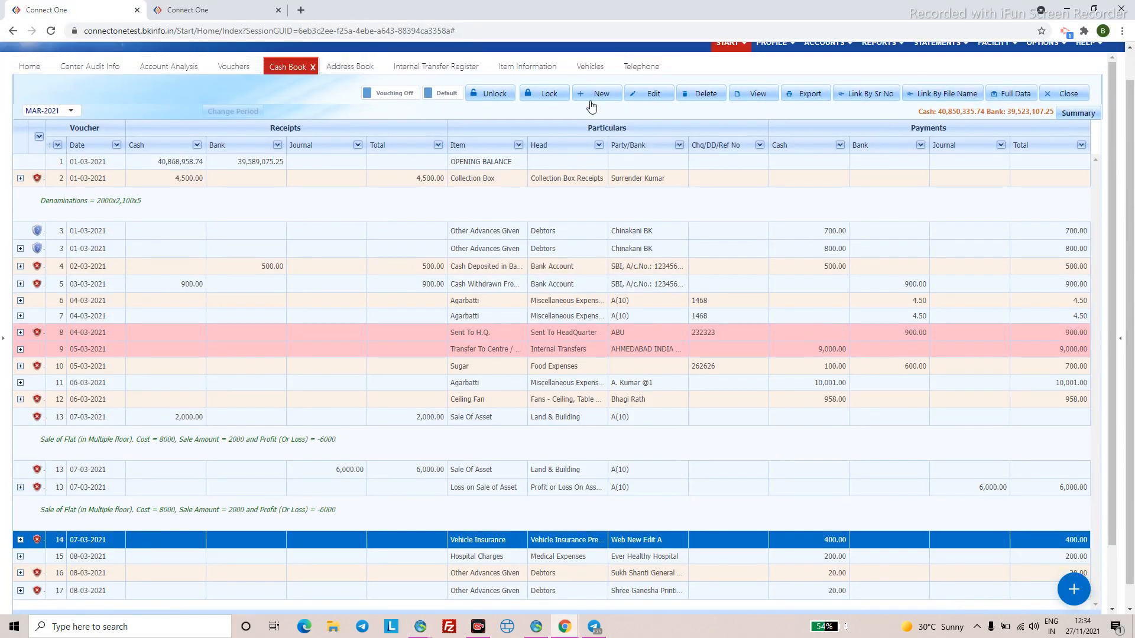
pyautogui.click(595, 93)
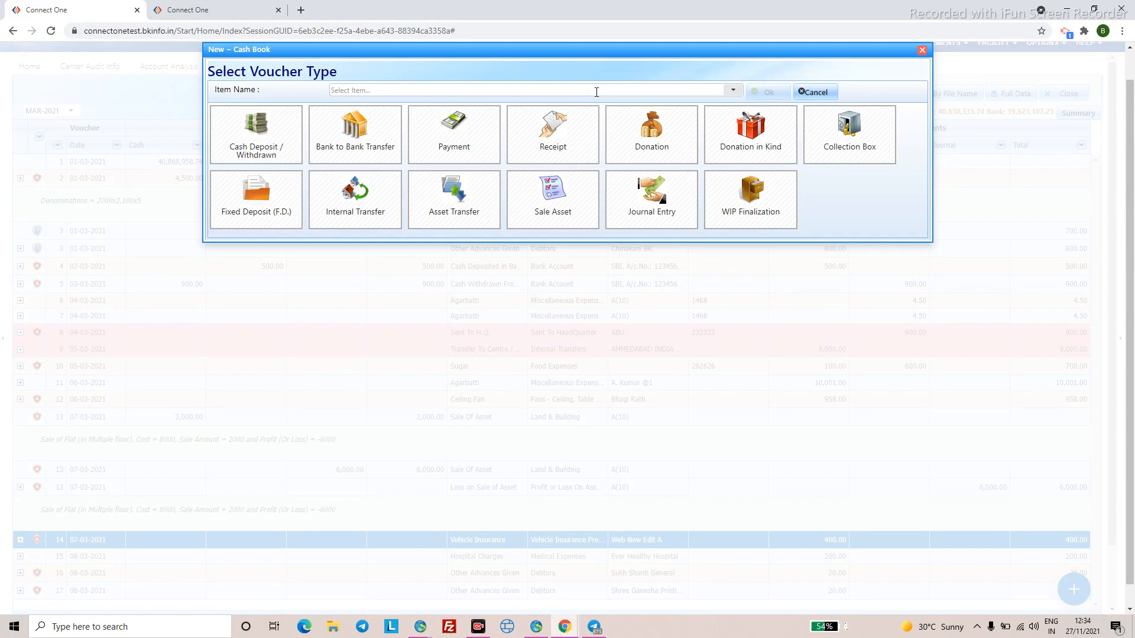
pyautogui.click(624, 153)
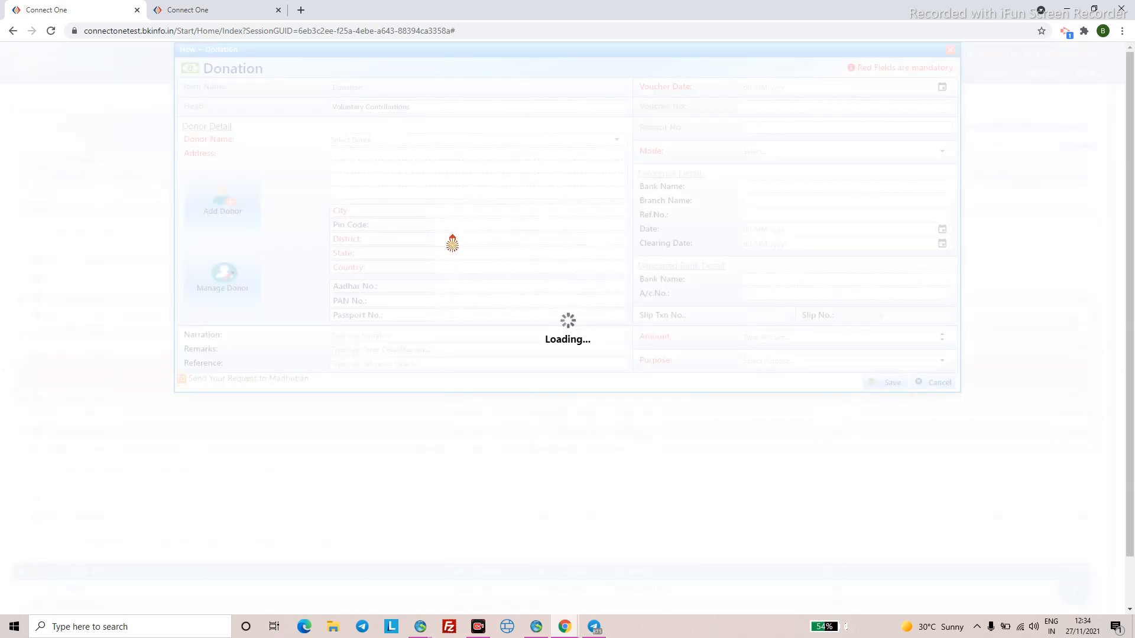
pyautogui.click(619, 142)
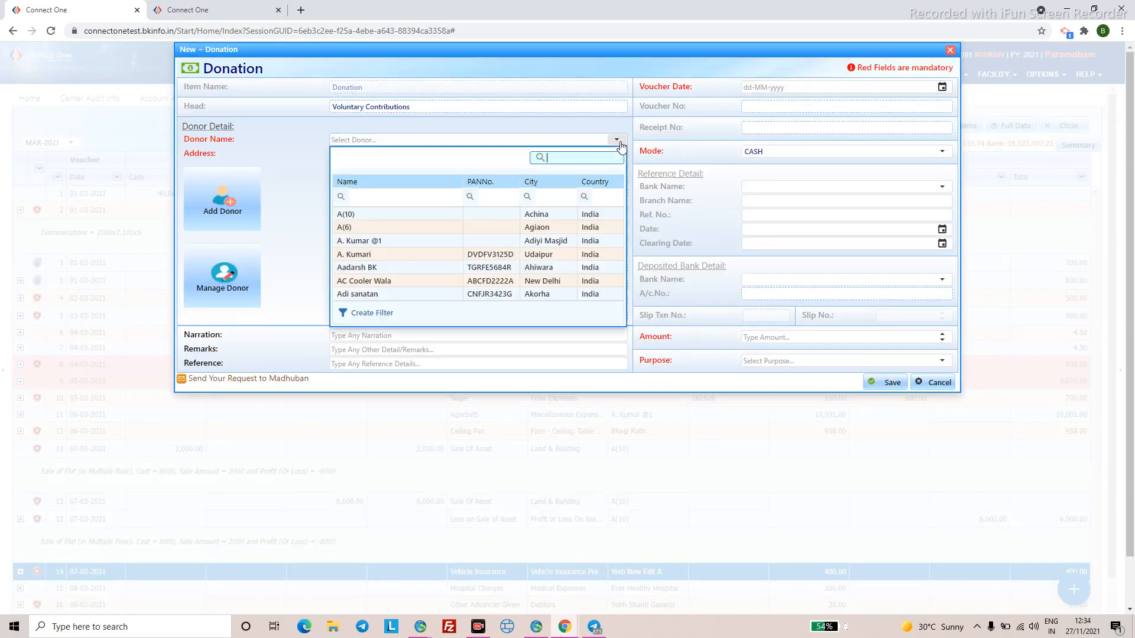
pyautogui.click(392, 295)
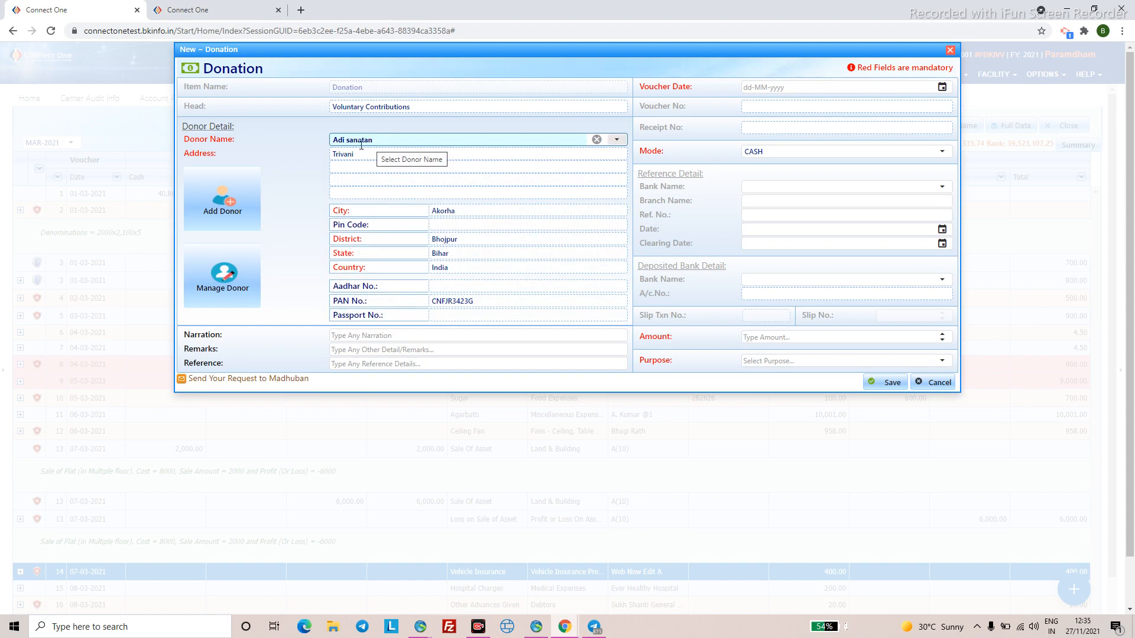
pyautogui.click(235, 276)
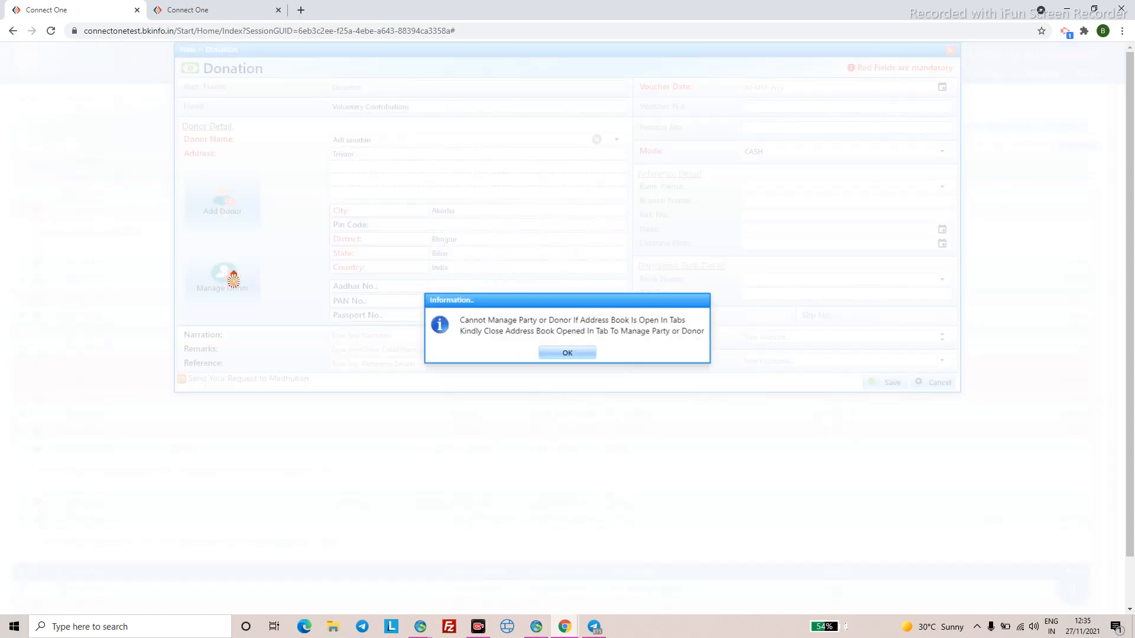
pyautogui.click(568, 353)
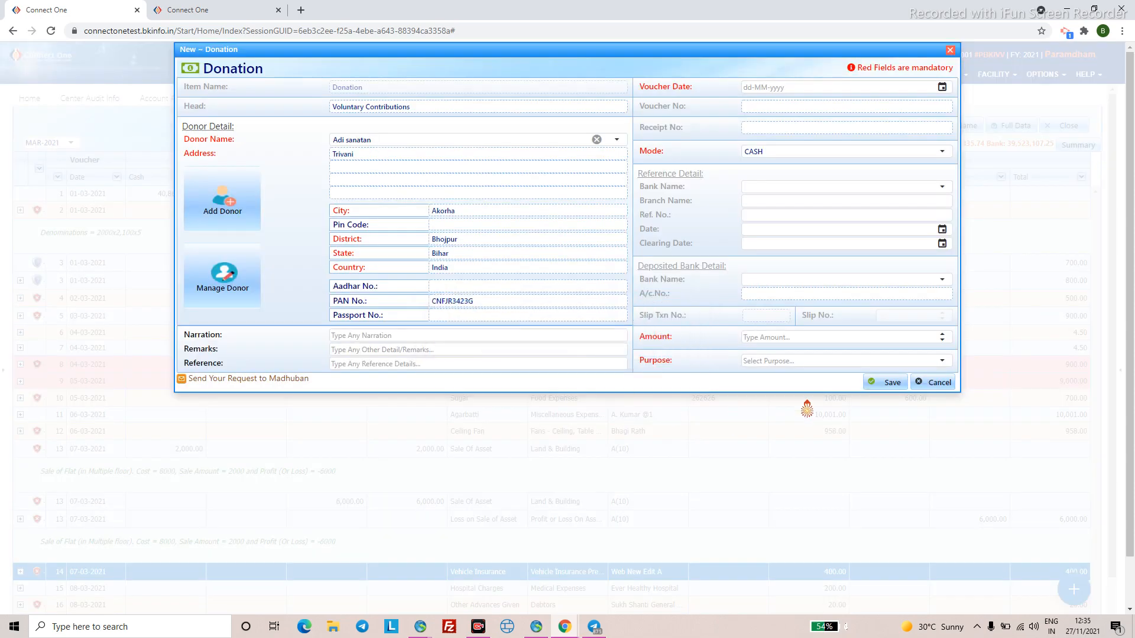
pyautogui.click(918, 383)
pyautogui.click(525, 350)
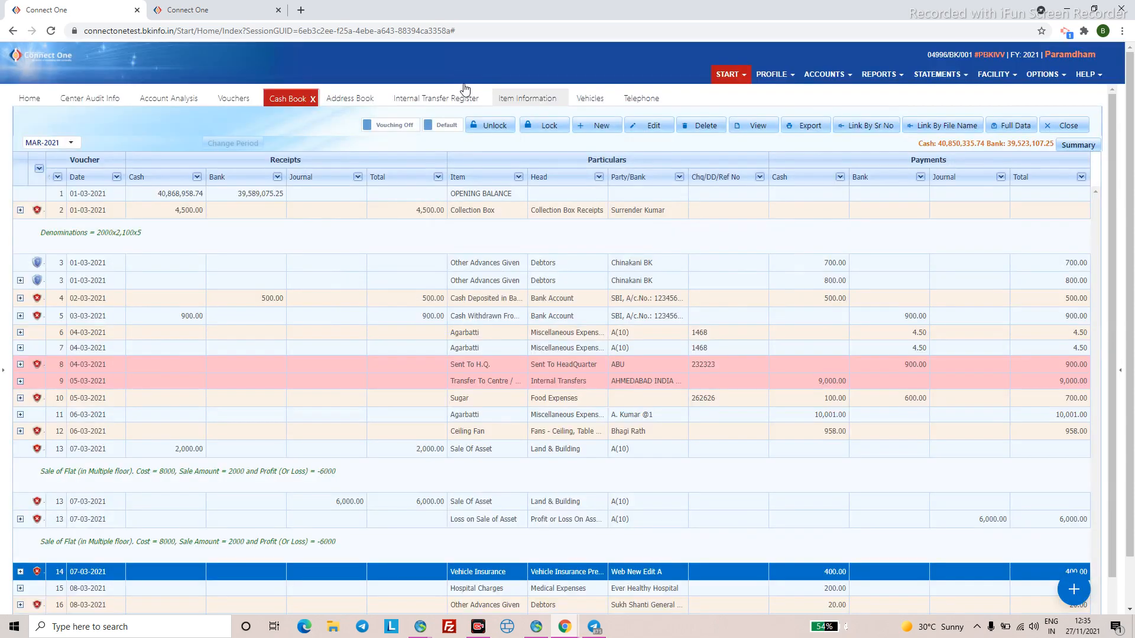
# - Close the Address Book, then start a new Donation voucher and move to the donor field
pyautogui.click(371, 101)
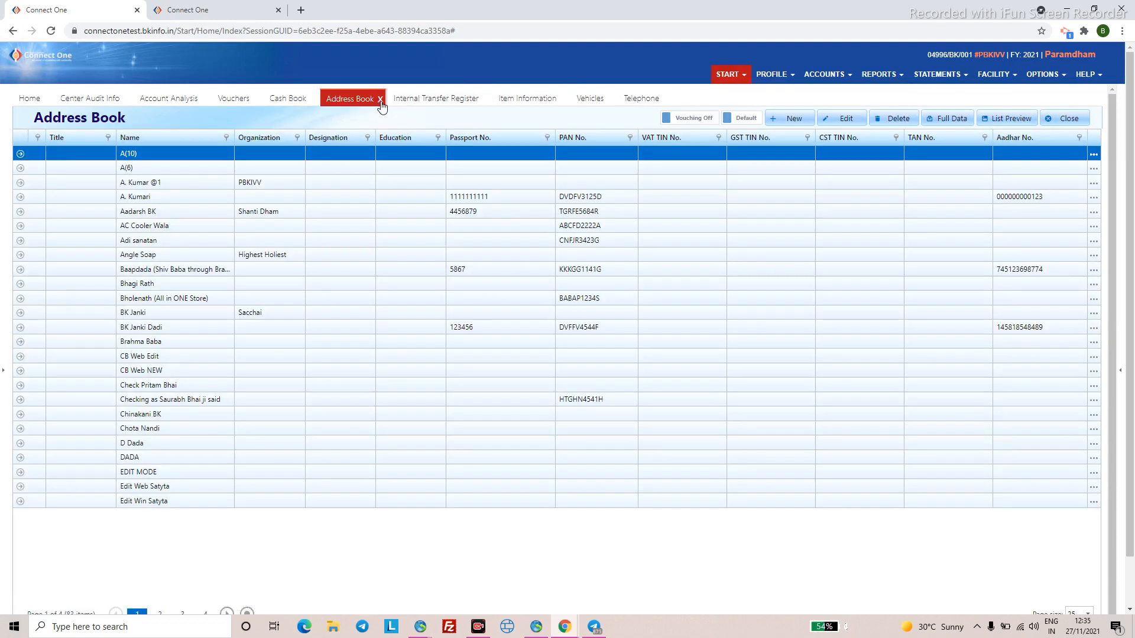
pyautogui.click(381, 100)
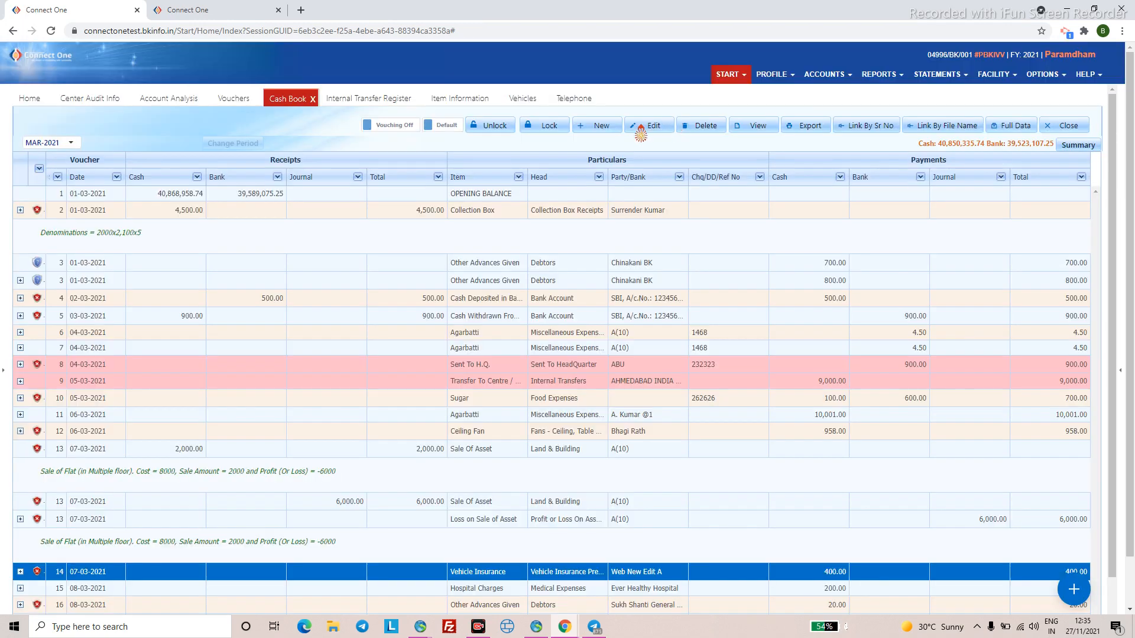
pyautogui.click(609, 128)
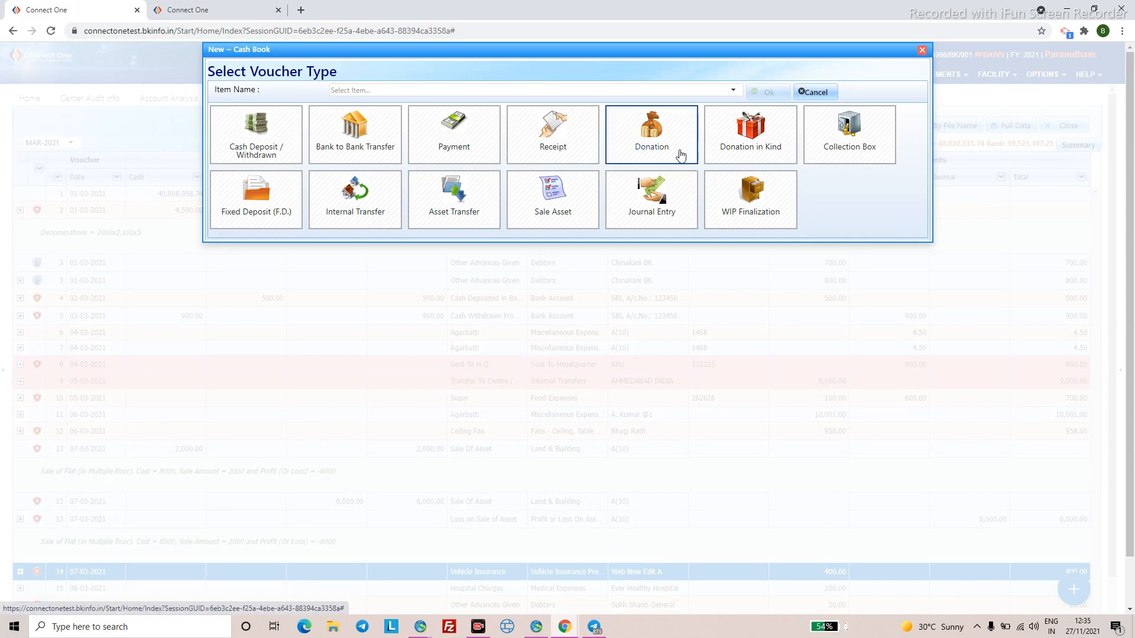
pyautogui.click(685, 159)
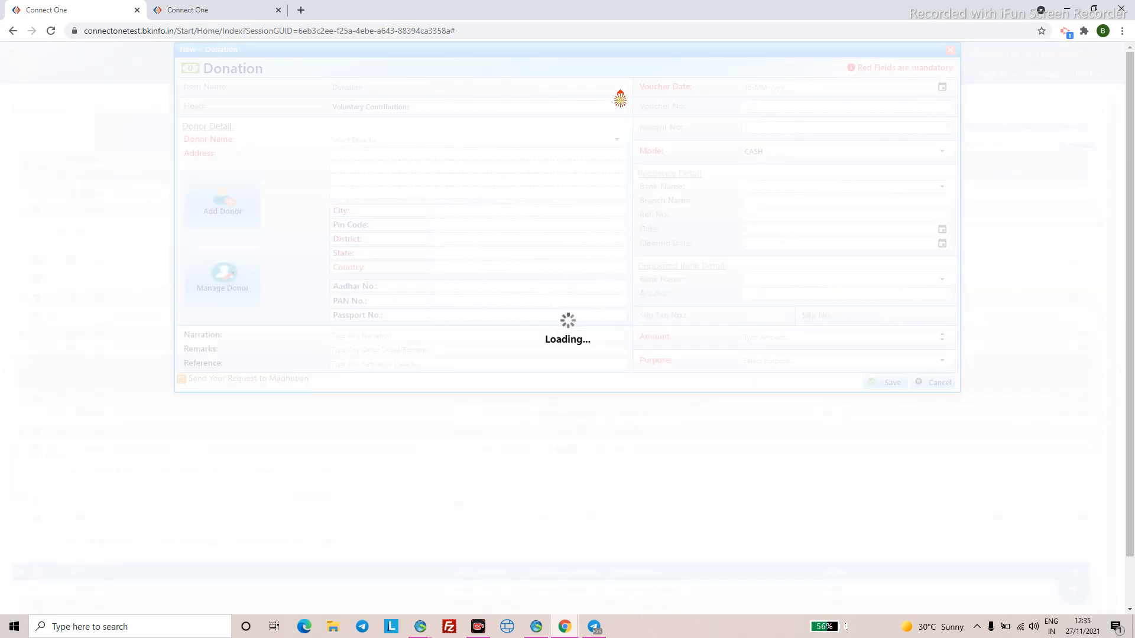
pyautogui.click(612, 142)
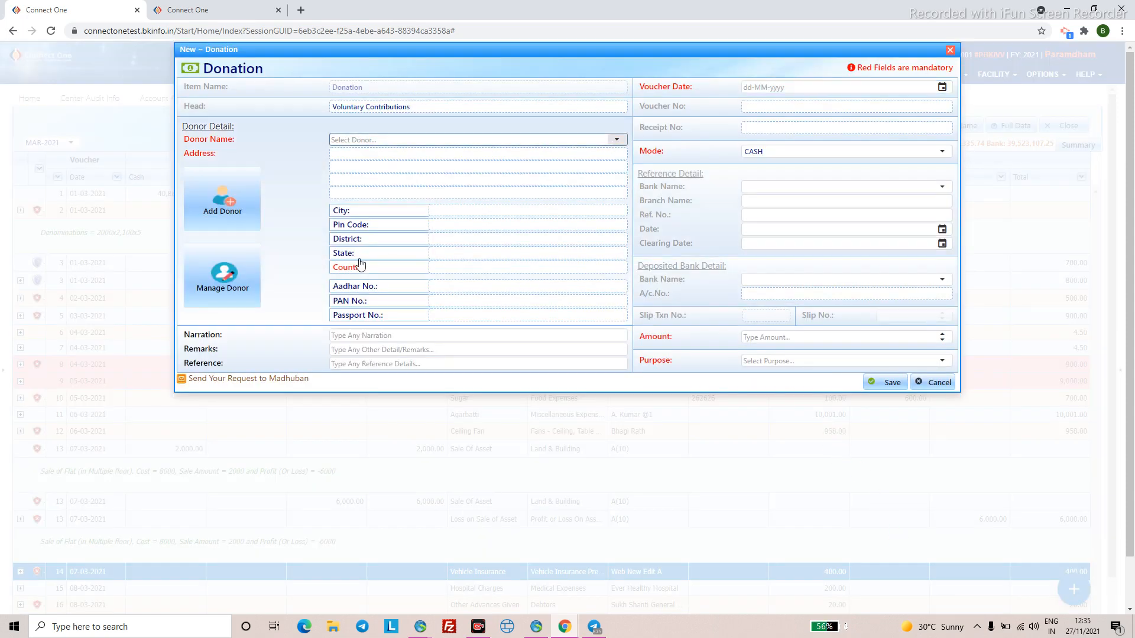
# - Pick the donor and review their address, city, district, state and country details
pyautogui.click(385, 254)
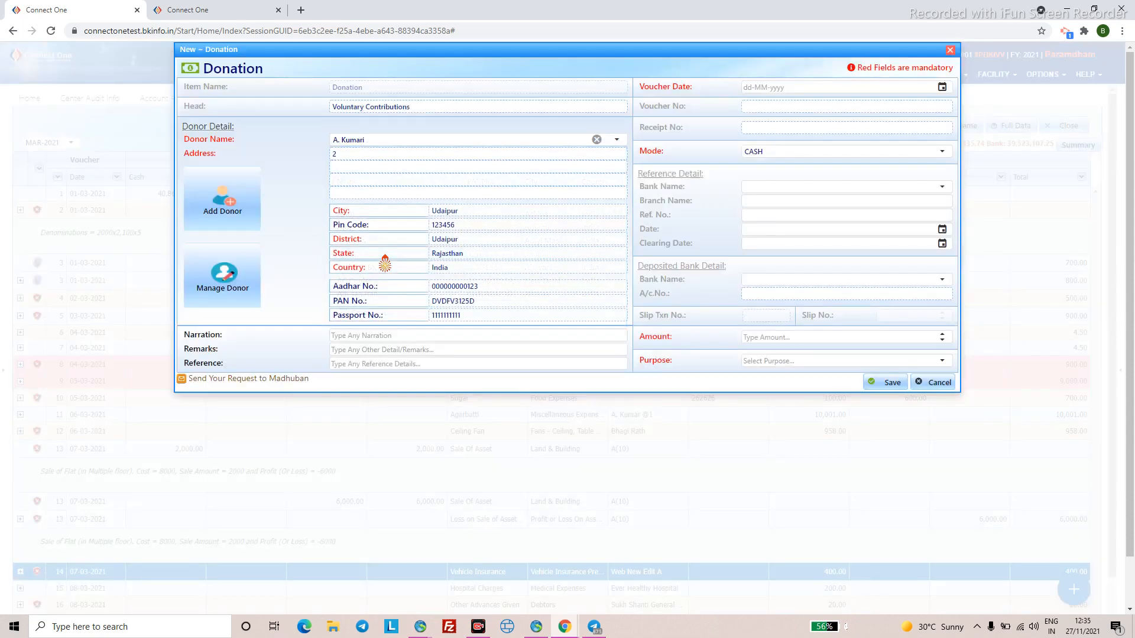
pyautogui.click(338, 156)
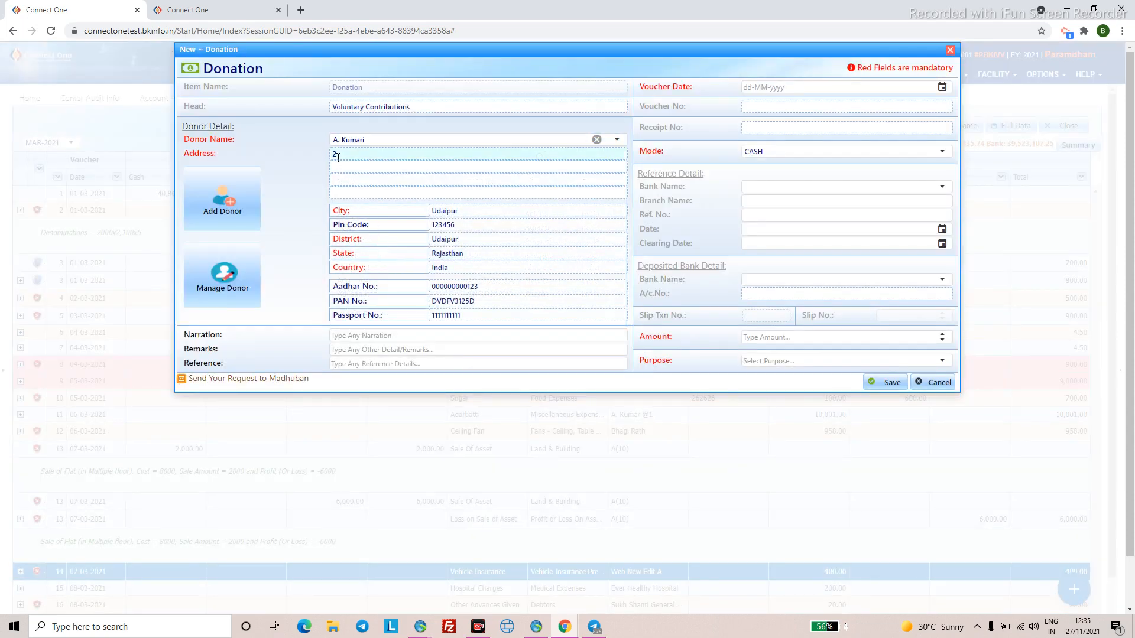
pyautogui.click(441, 211)
pyautogui.click(435, 239)
pyautogui.click(449, 254)
pyautogui.click(448, 271)
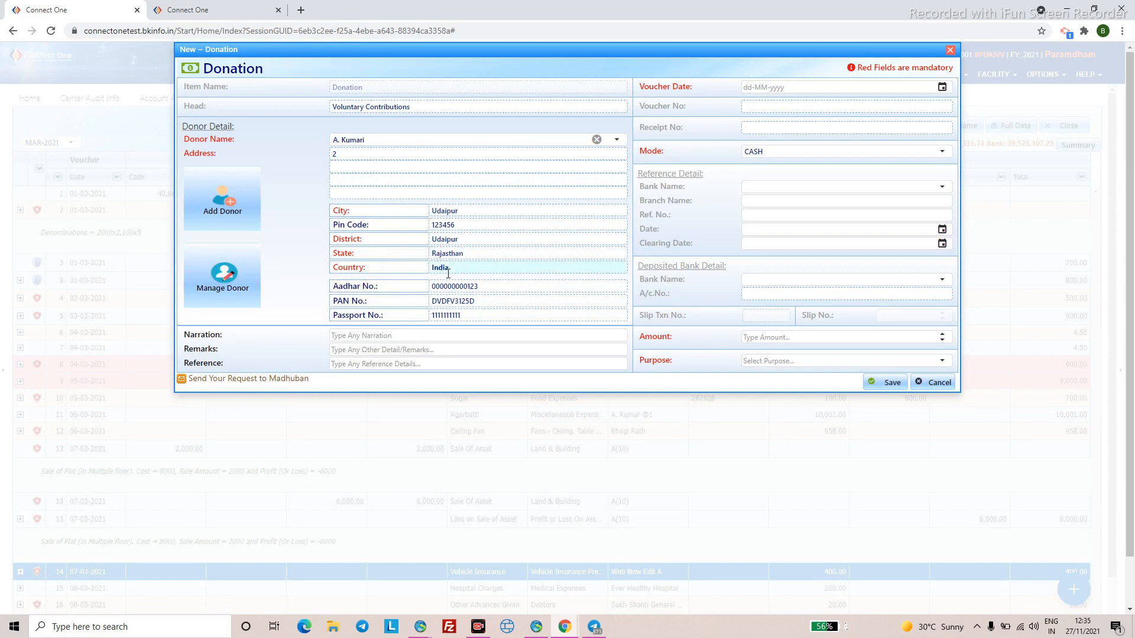
pyautogui.click(388, 269)
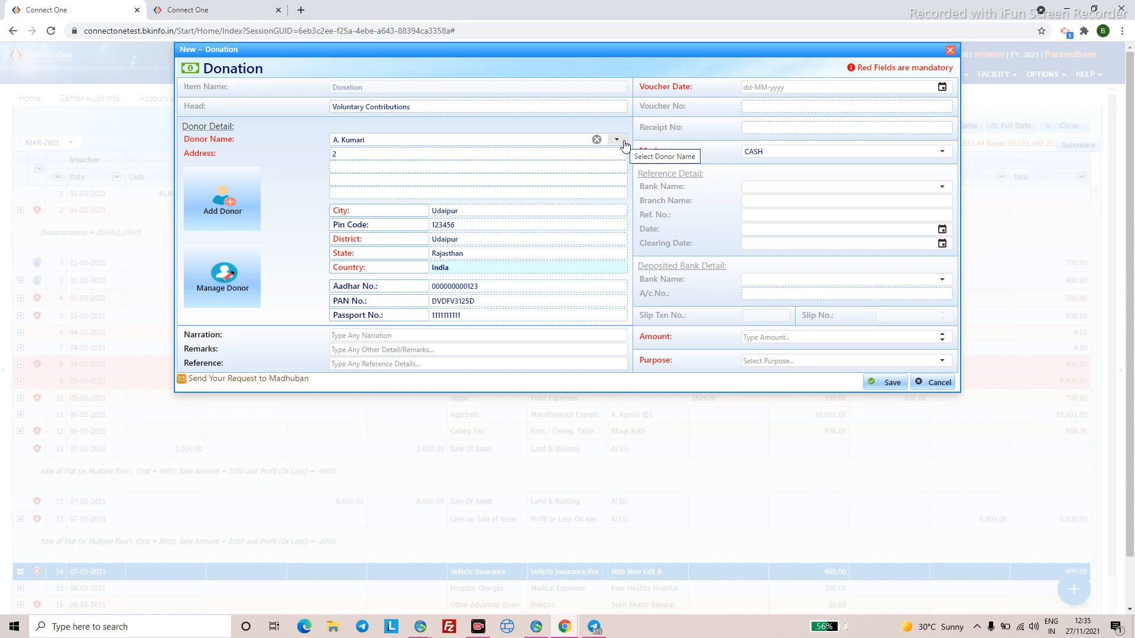
pyautogui.click(410, 156)
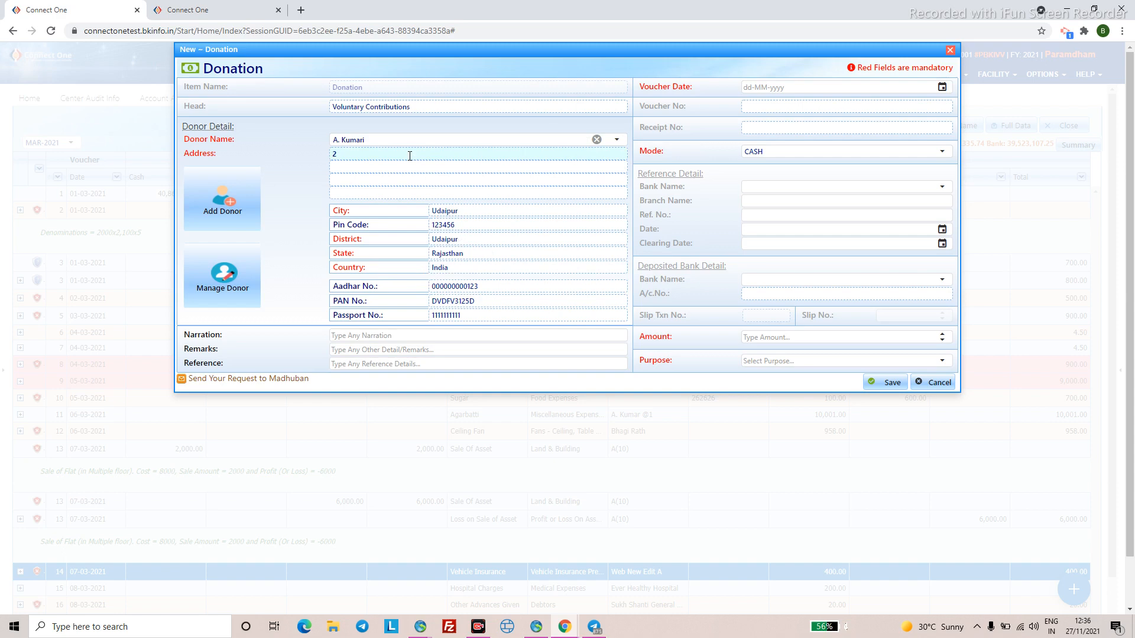
# - Set the payment mode to CHEQUE and the voucher date to 01-03-2022
pyautogui.click(939, 154)
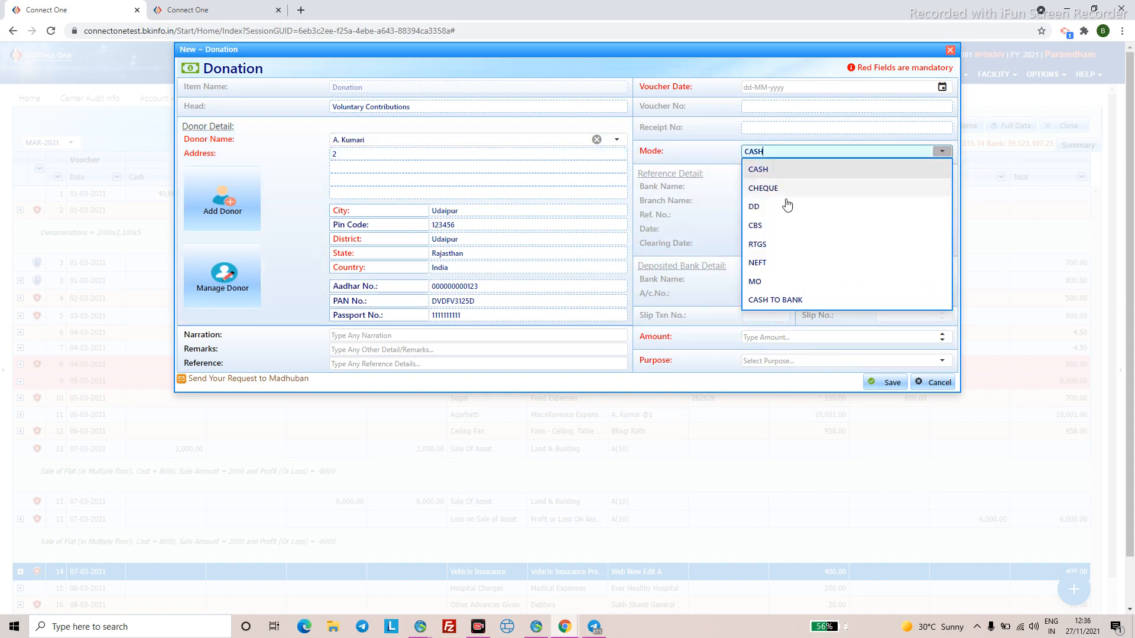
pyautogui.click(772, 193)
pyautogui.click(752, 89)
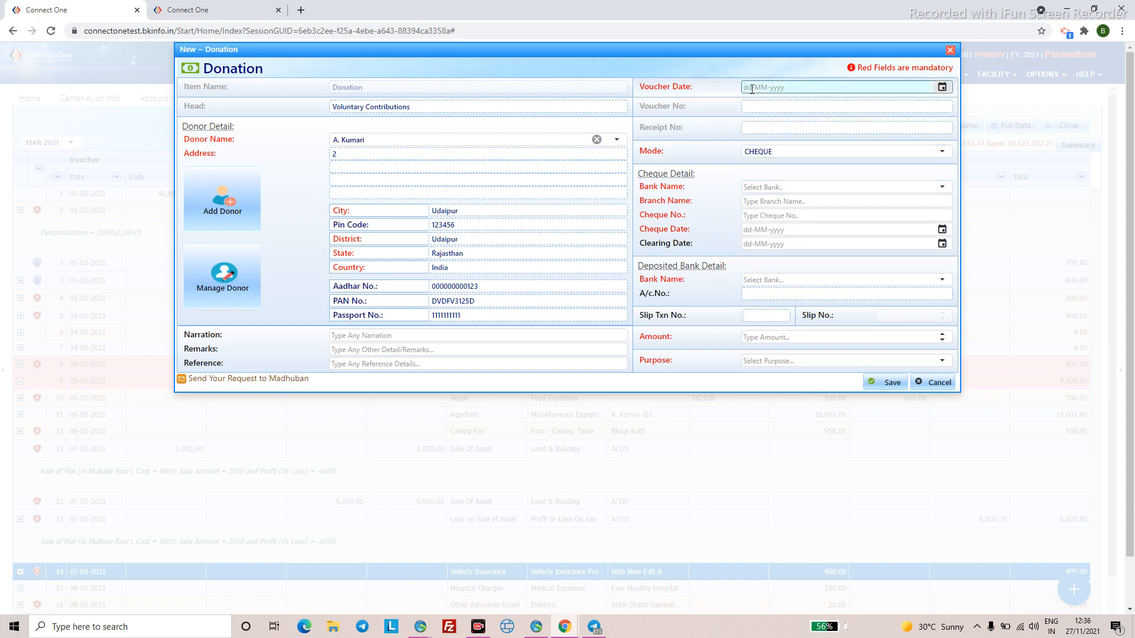
pyautogui.write('01-')
pyautogui.write('03-2022')
# - Enter cheque bank ACE CO-OPERATIVE BANK LTD., branch 26262, the cheque number and cheque date 07-03-2021
pyautogui.click(941, 187)
pyautogui.click(803, 314)
pyautogui.click(767, 201)
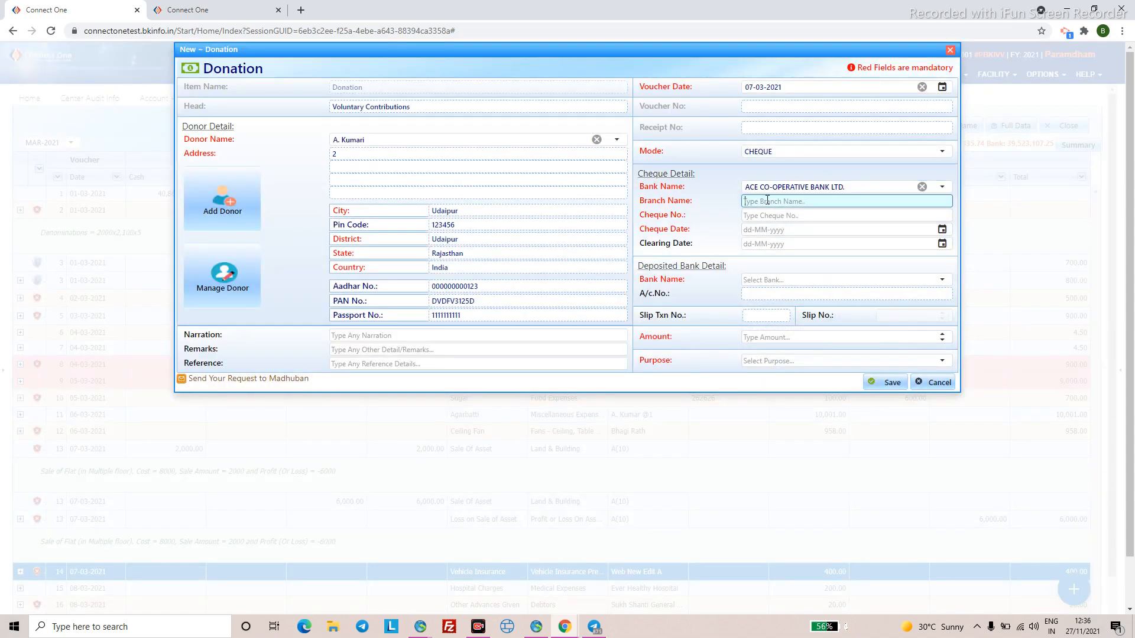
pyautogui.write('26262')
pyautogui.click(752, 217)
pyautogui.write('232323')
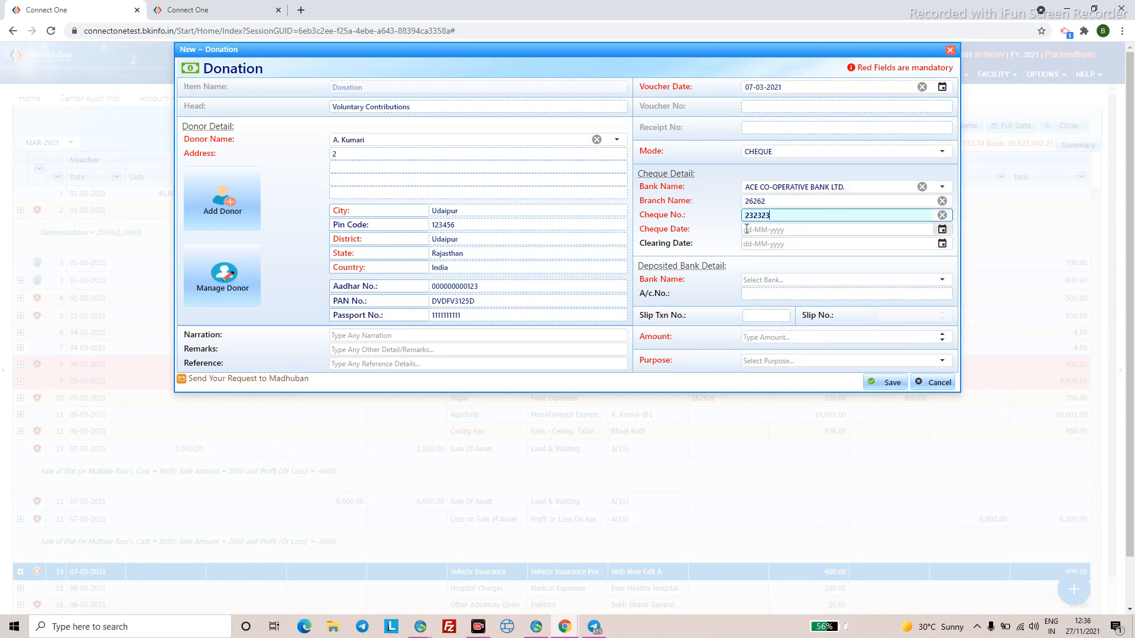
pyautogui.click(747, 229)
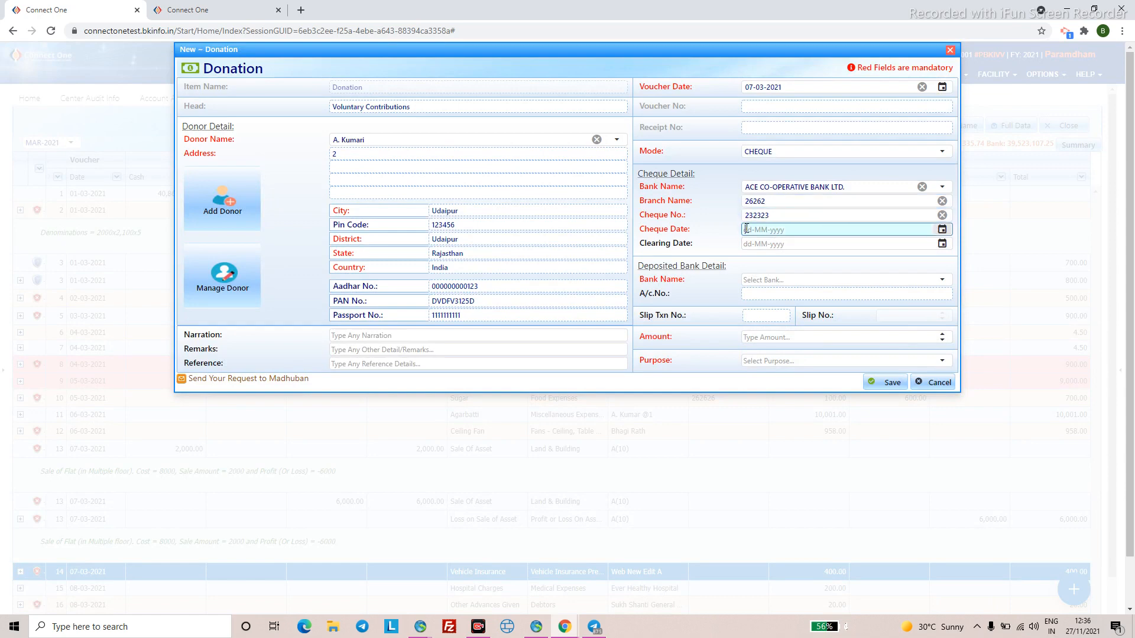
pyautogui.write('07032021')
pyautogui.press('Down')
# - Deposit to State Bank of India, amount 400, purpose Community Activities
pyautogui.click(942, 279)
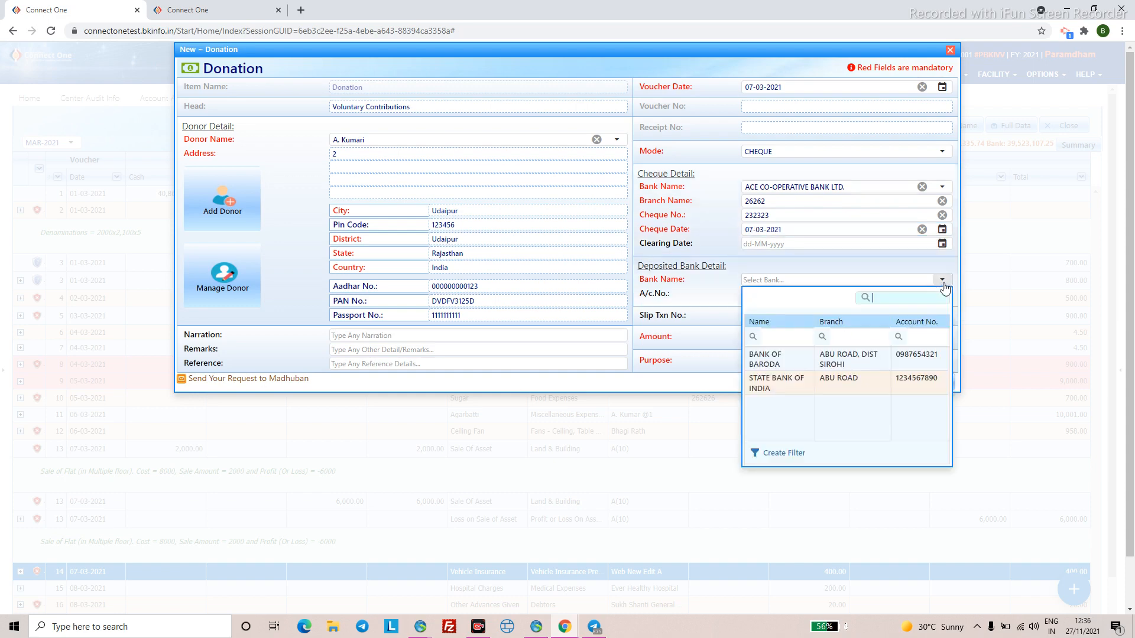
pyautogui.click(843, 382)
pyautogui.click(804, 393)
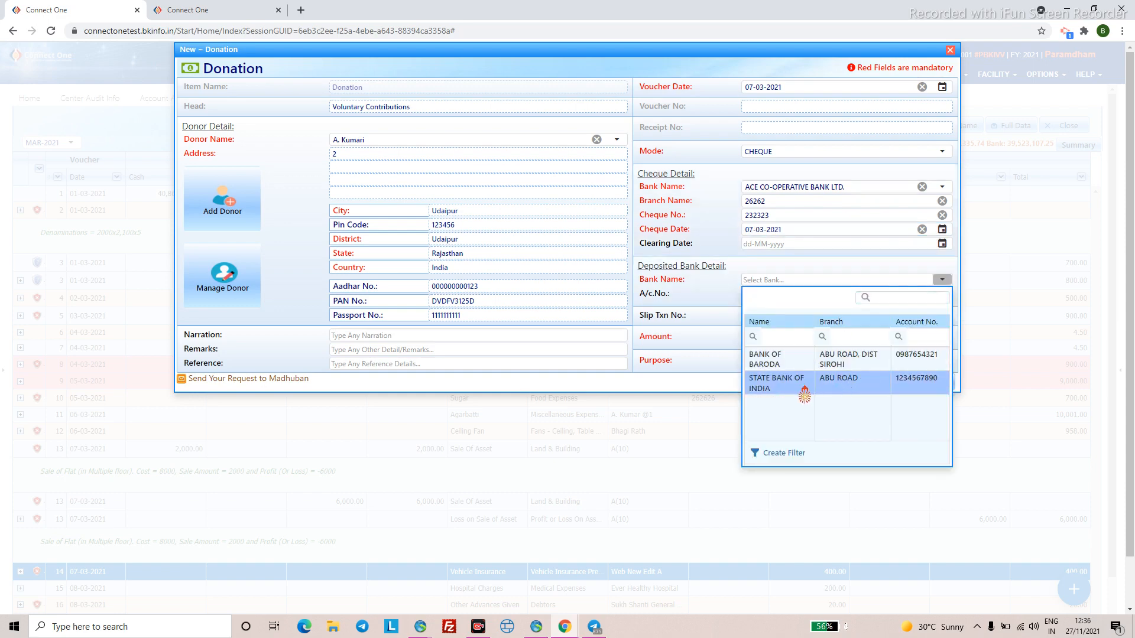
pyautogui.click(775, 339)
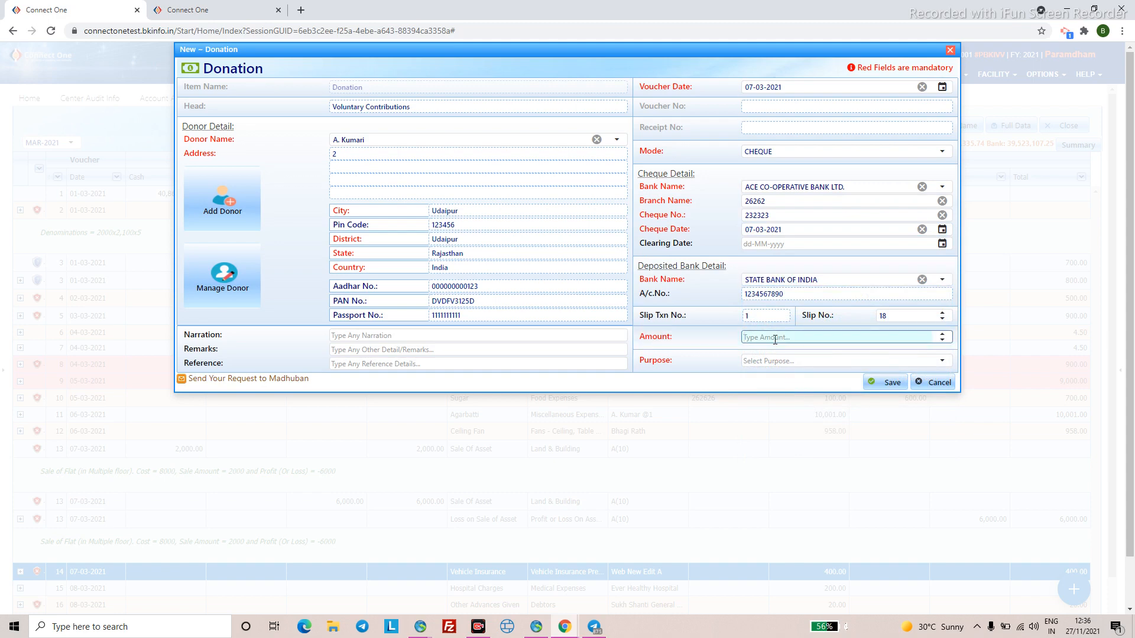
pyautogui.write('400')
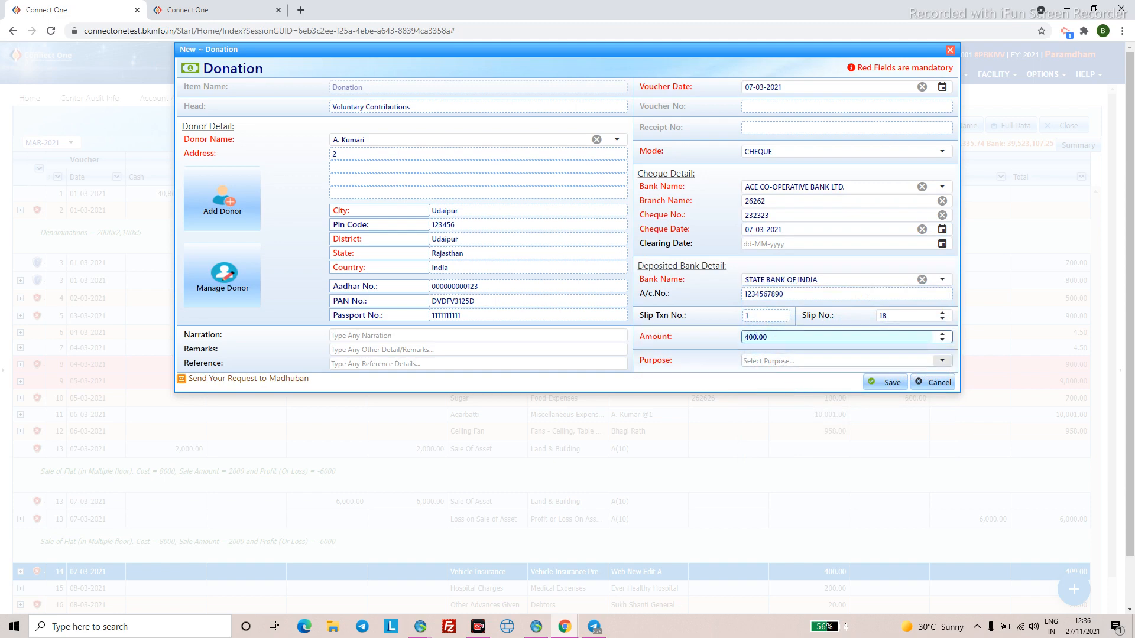
pyautogui.click(787, 360)
pyautogui.click(792, 304)
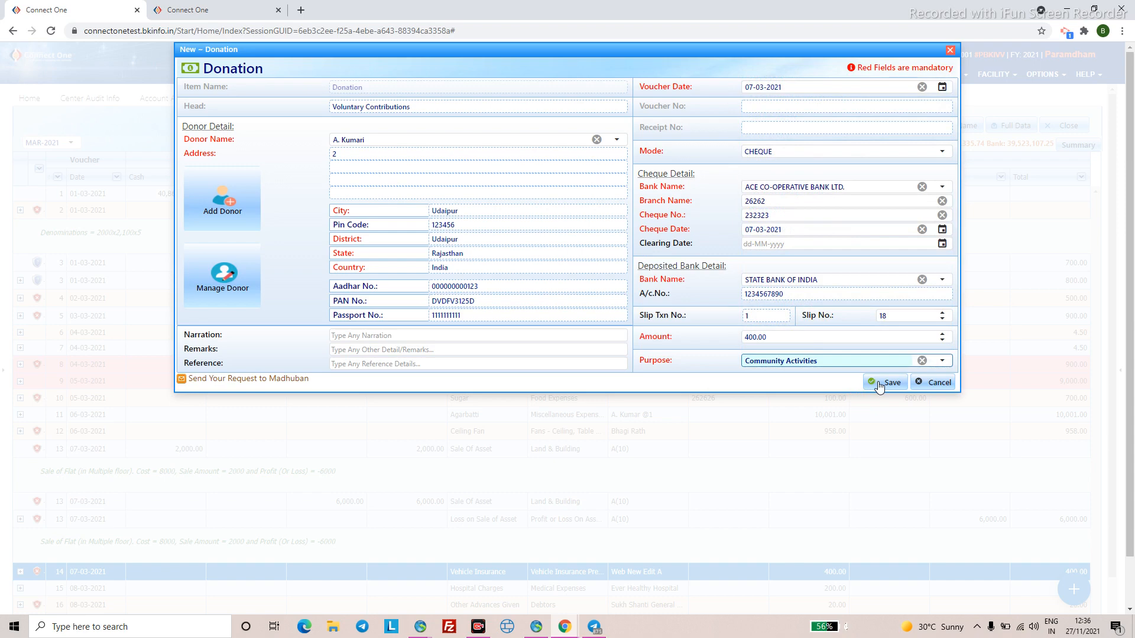
# - Save the donation, acknowledge success and decline adding another entry
pyautogui.click(879, 383)
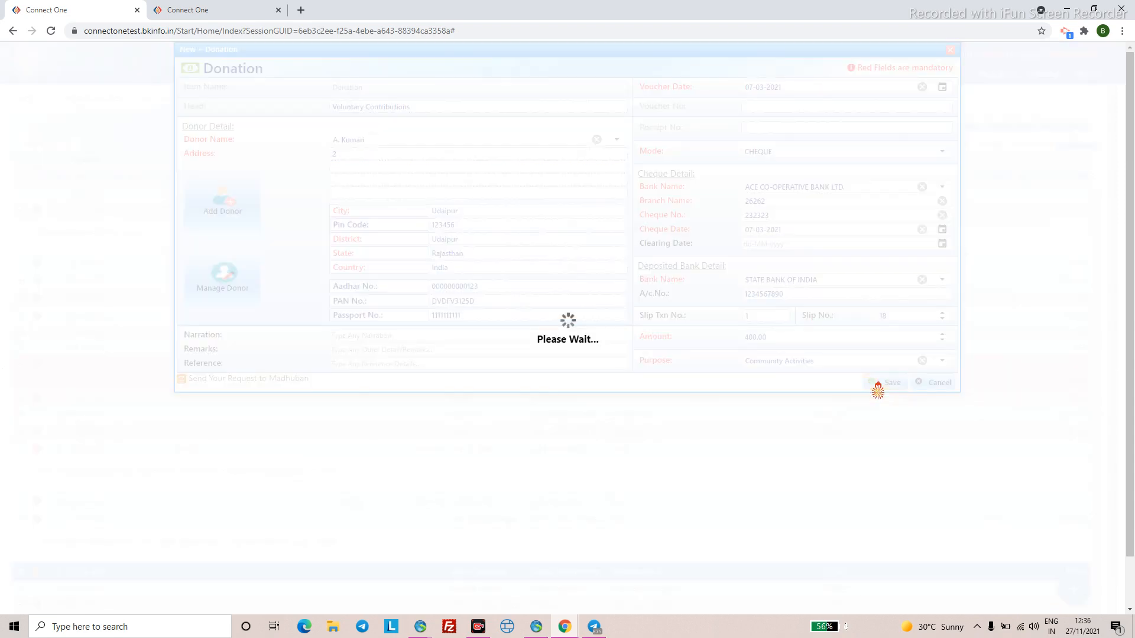
pyautogui.click(572, 350)
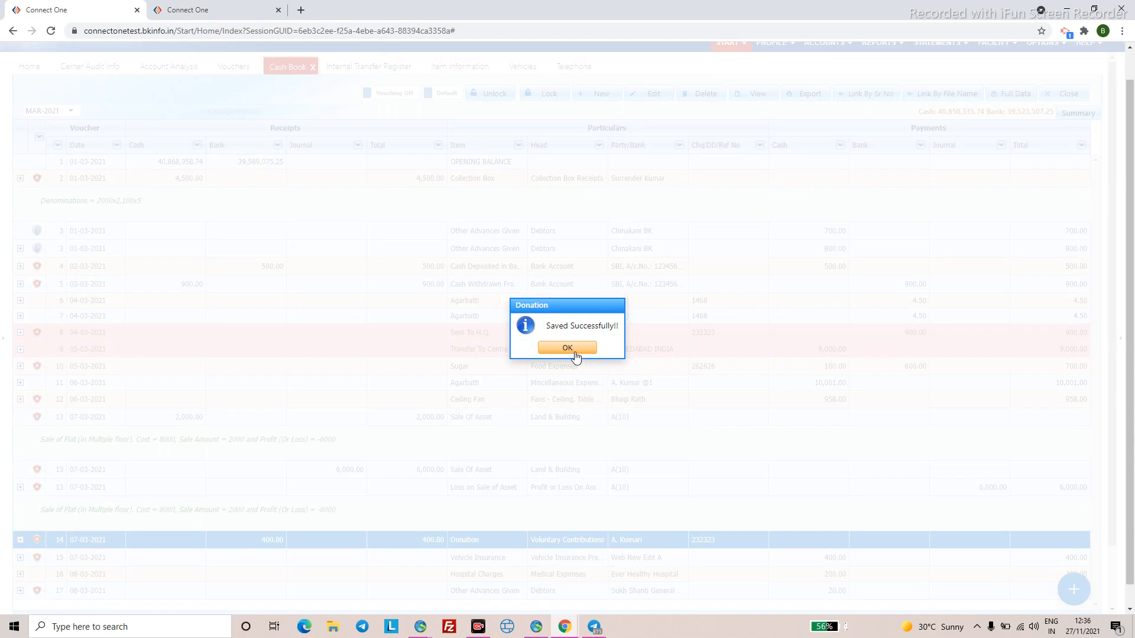
pyautogui.click(574, 353)
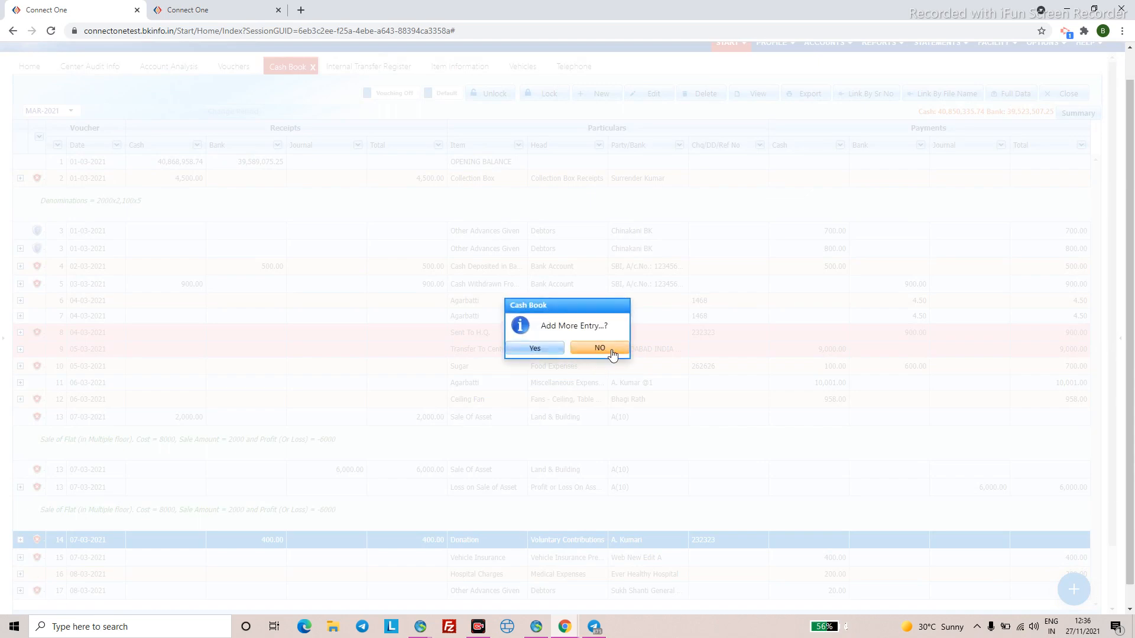
pyautogui.click(609, 350)
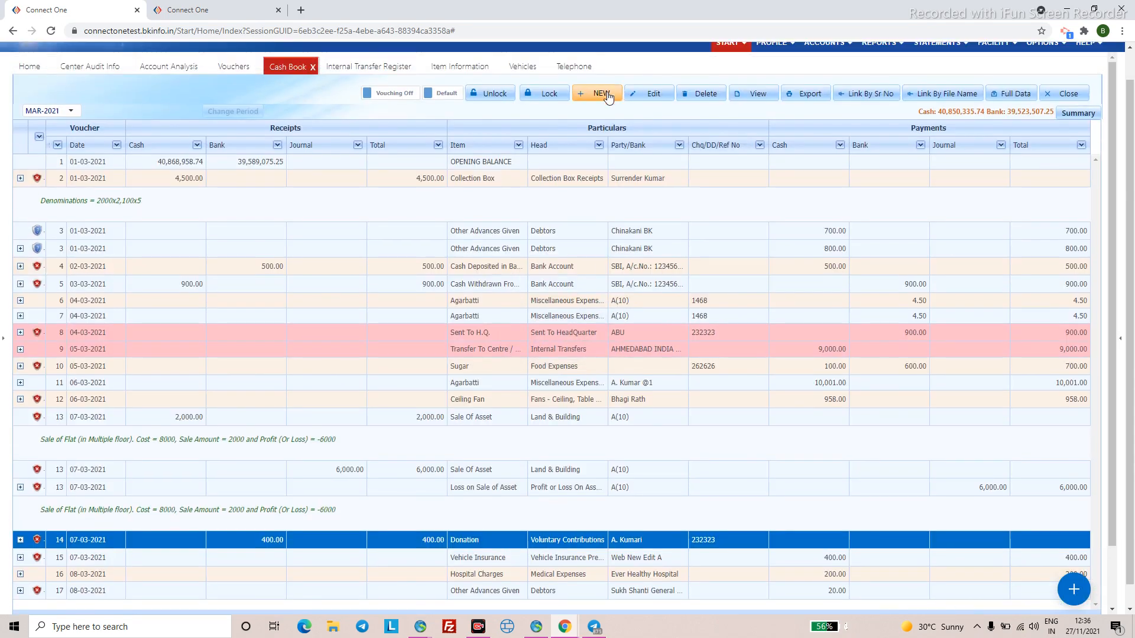
# - Start a new Donation in Kind Cash Book voucher and choose the donor from the party list
pyautogui.click(607, 96)
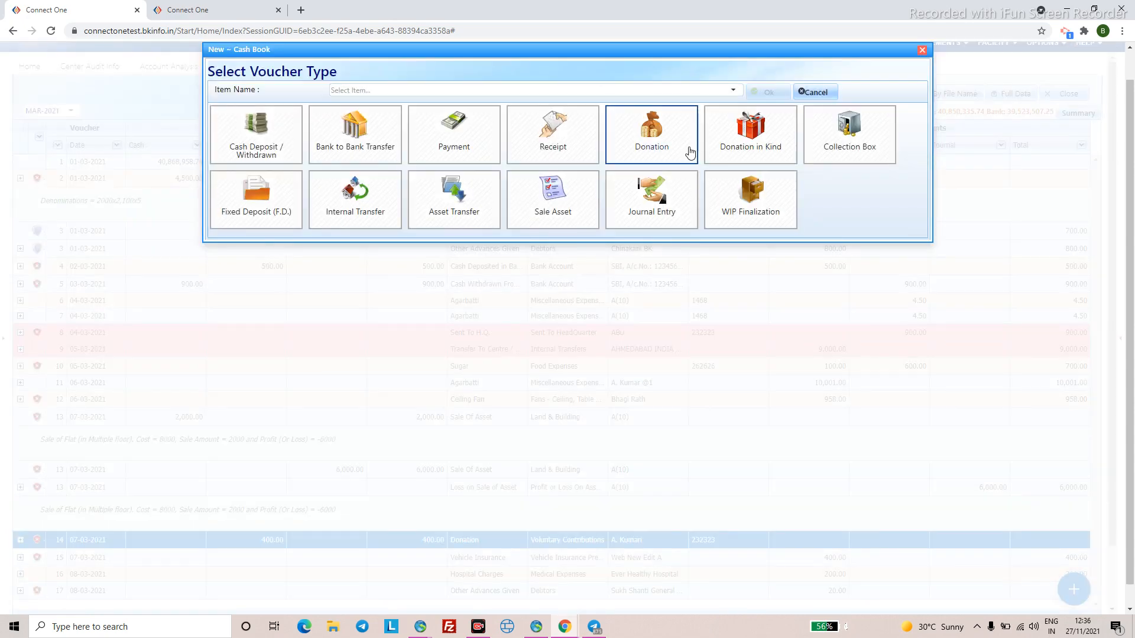
pyautogui.click(757, 149)
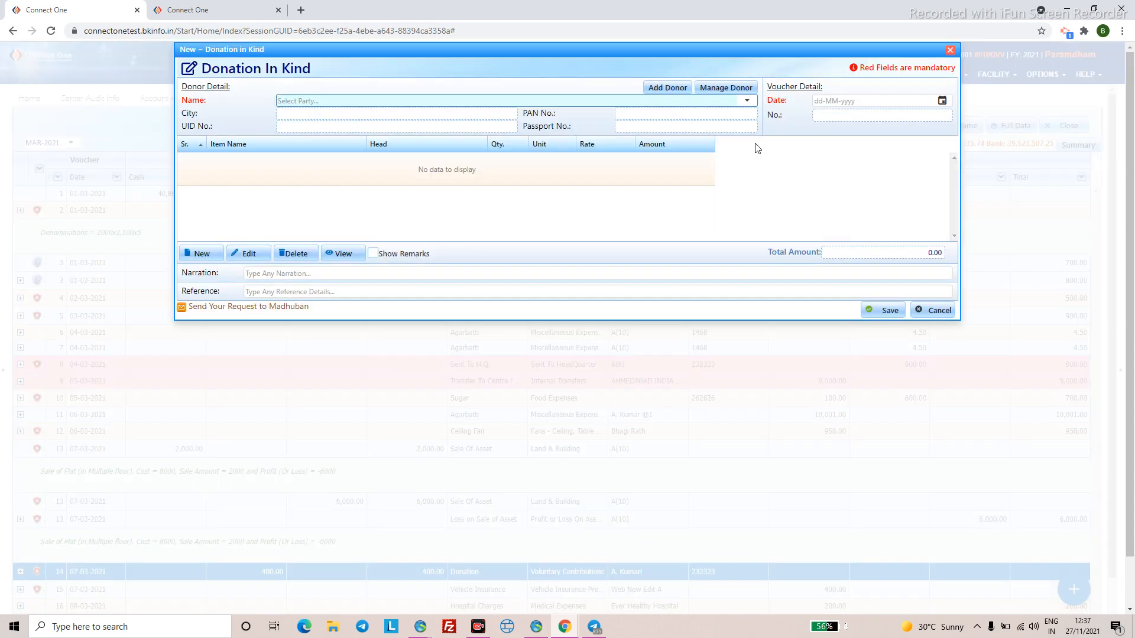
pyautogui.click(748, 101)
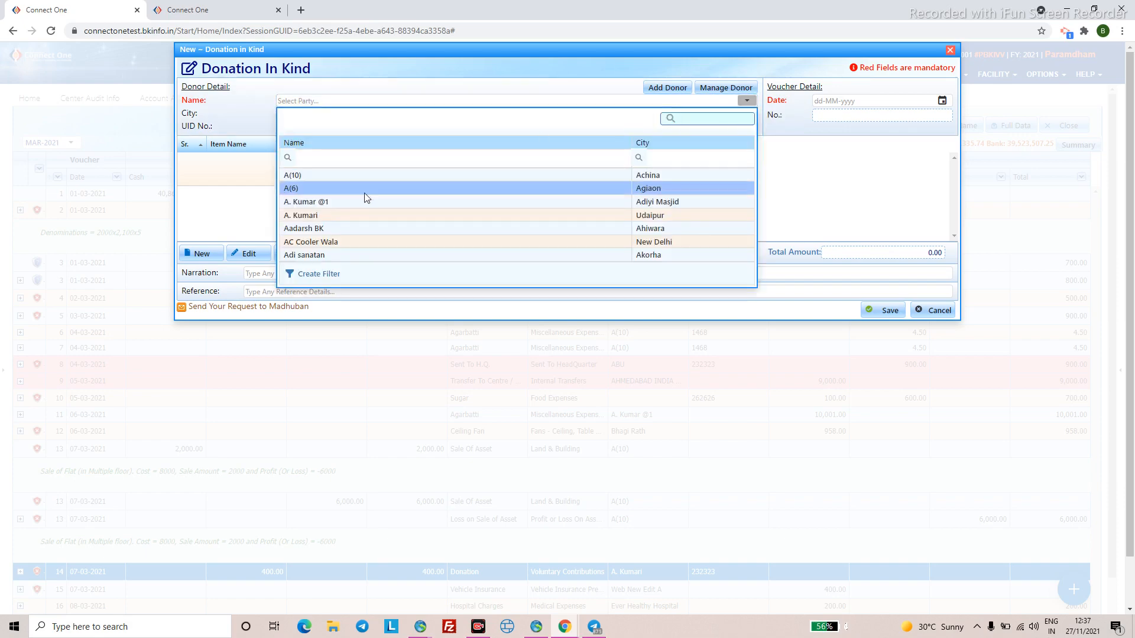
pyautogui.scroll(-3, 361, 213)
pyautogui.scroll(2, 360, 226)
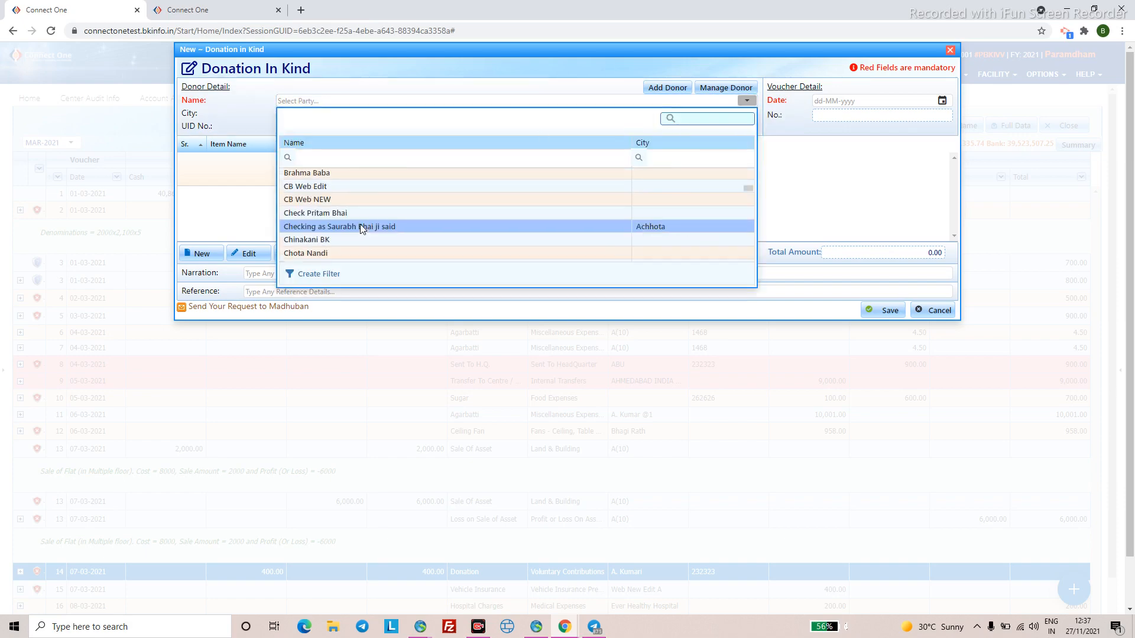
pyautogui.click(364, 214)
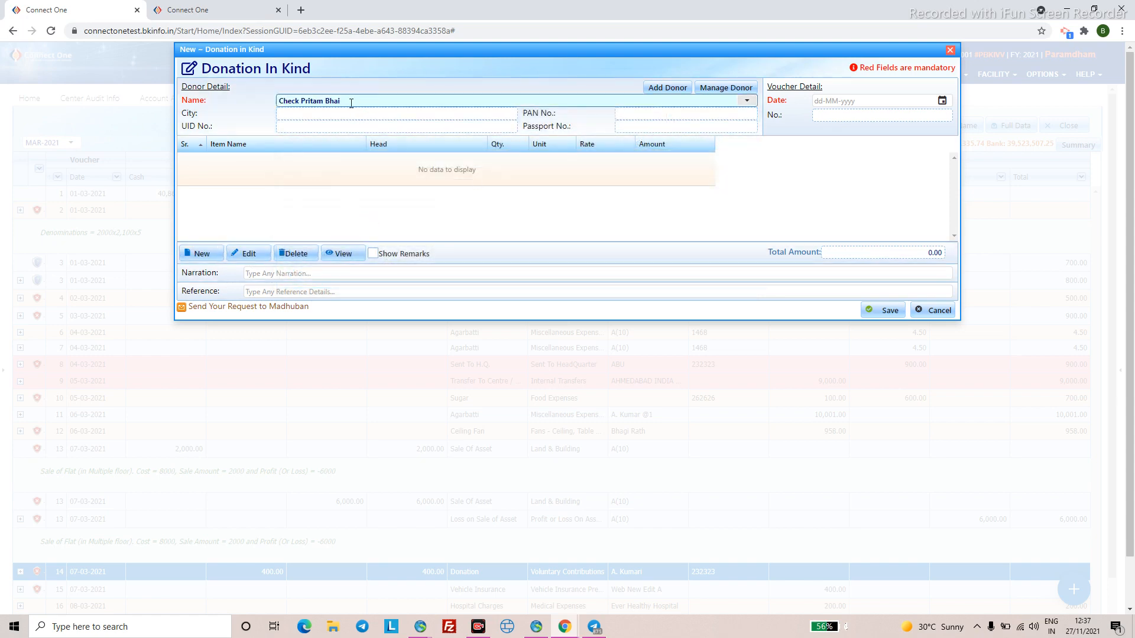
# - Add an Air Cooler item with purpose Aviation and Shipping Programme and confirm it
pyautogui.click(208, 260)
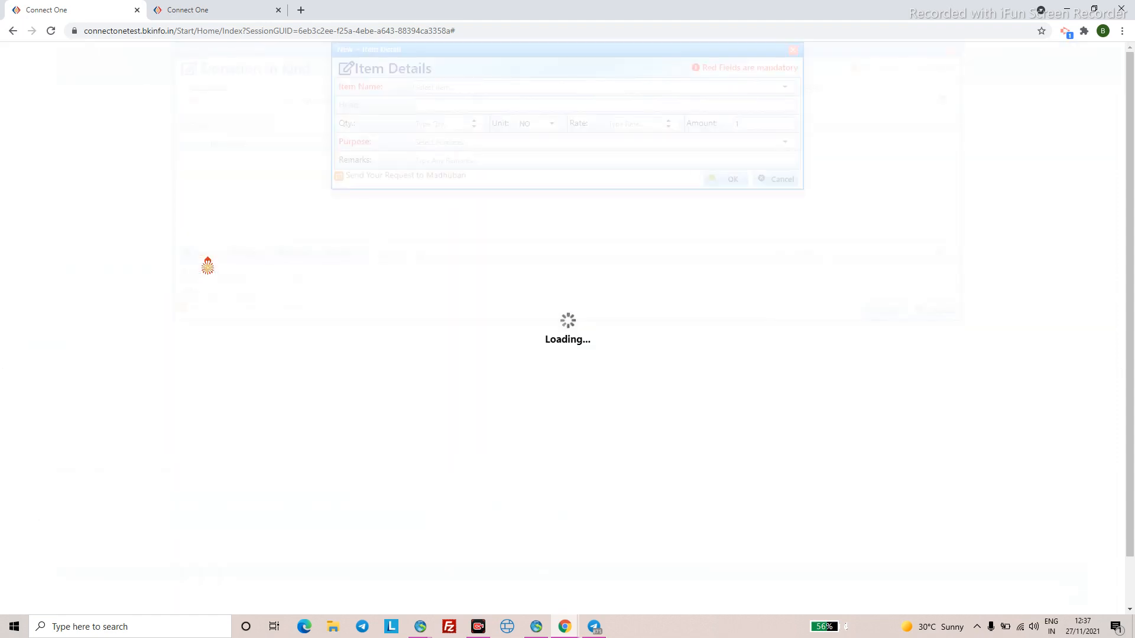
pyautogui.click(430, 87)
pyautogui.click(432, 87)
pyautogui.click(432, 87)
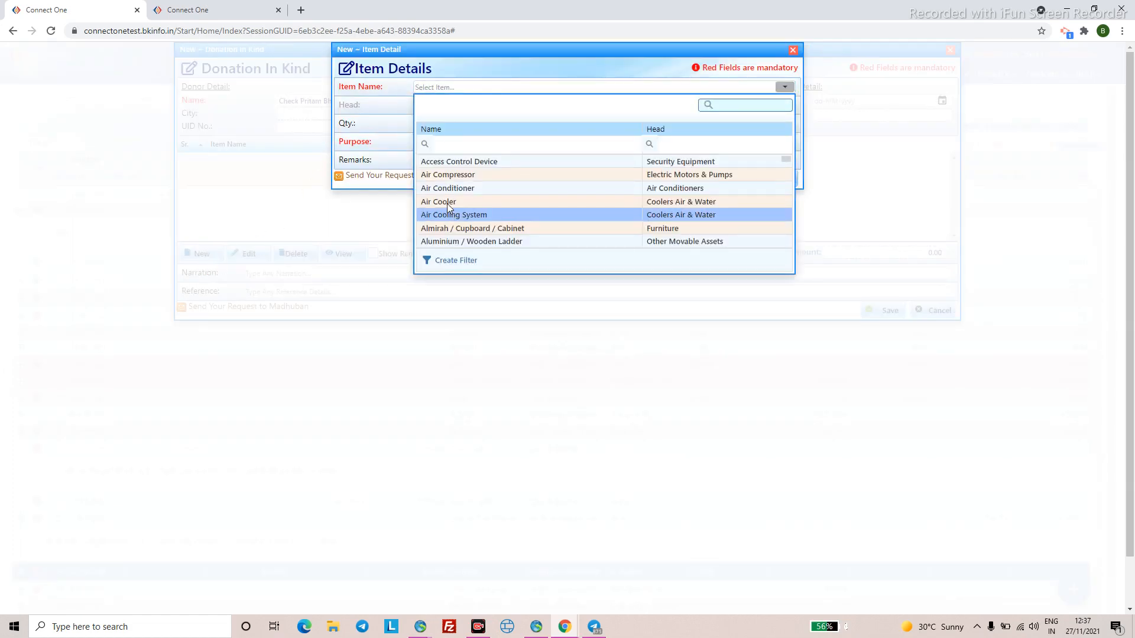
pyautogui.click(426, 201)
pyautogui.click(497, 143)
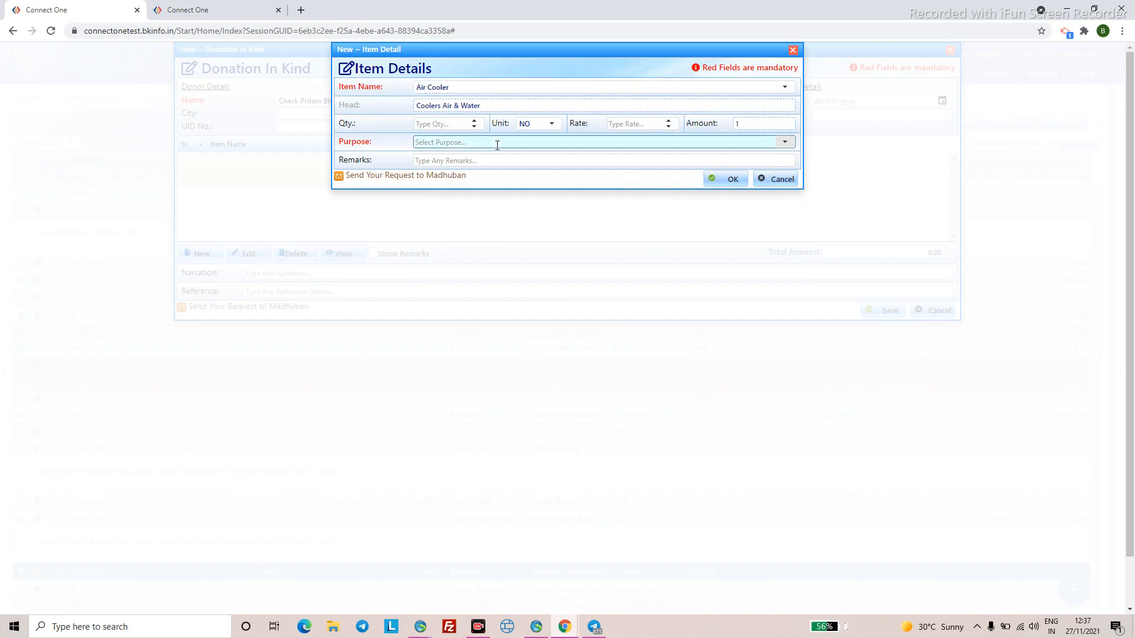
pyautogui.click(482, 270)
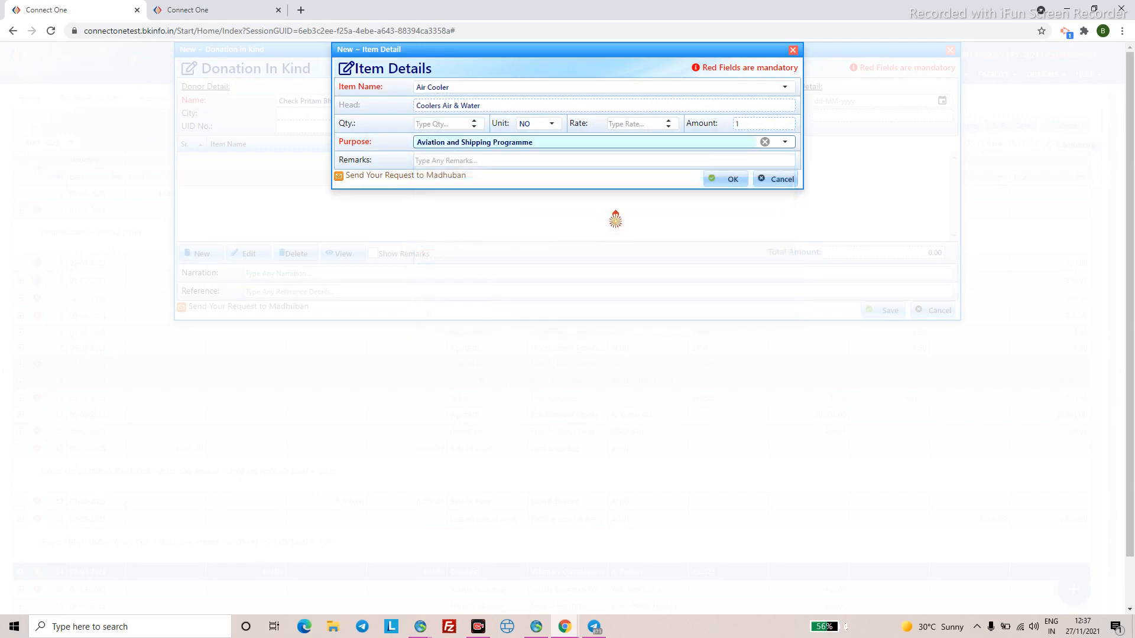
pyautogui.click(718, 179)
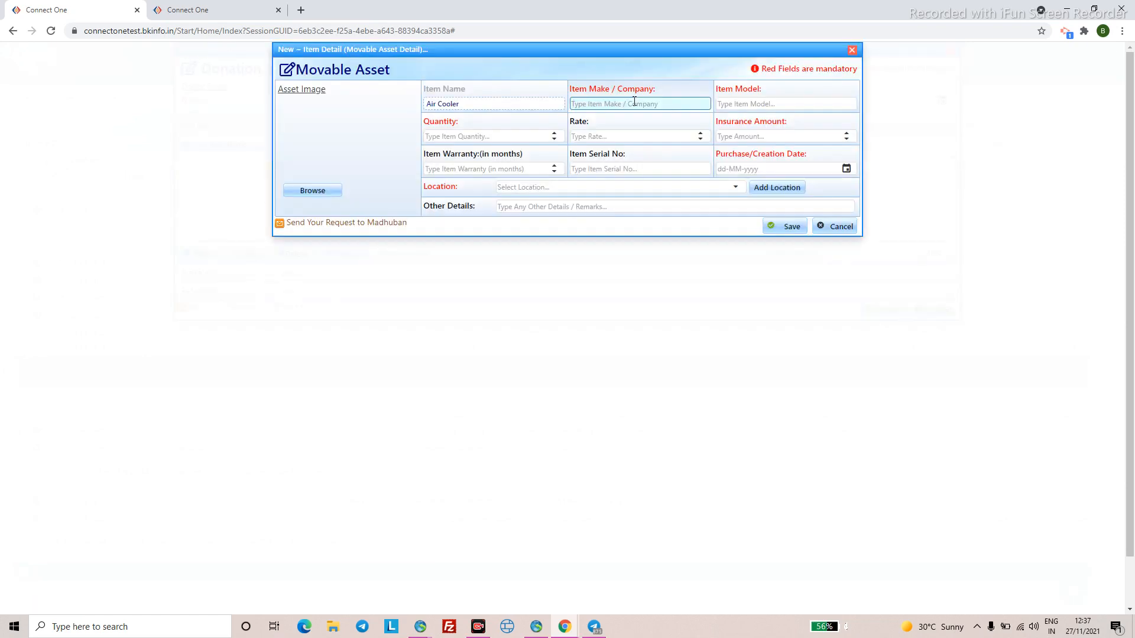
# - Enter make Symphony, model BH54 and quantity 2 for the Air Cooler asset
pyautogui.write('Symphony')
pyautogui.click(752, 104)
pyautogui.write('BH54')
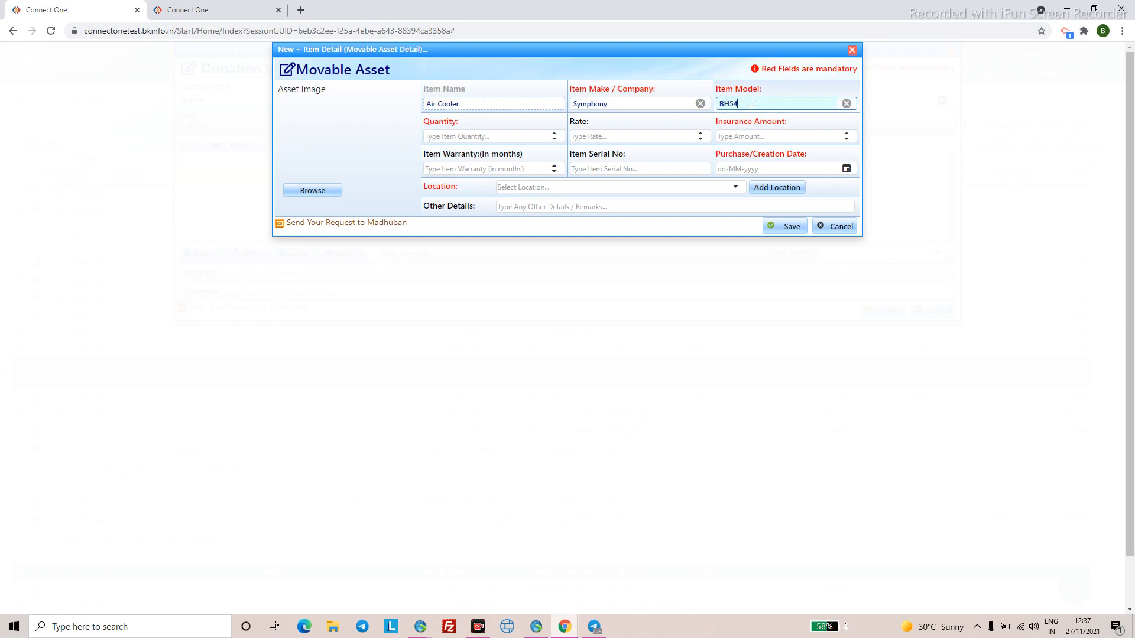
pyautogui.click(473, 136)
pyautogui.write('2')
pyautogui.click(728, 134)
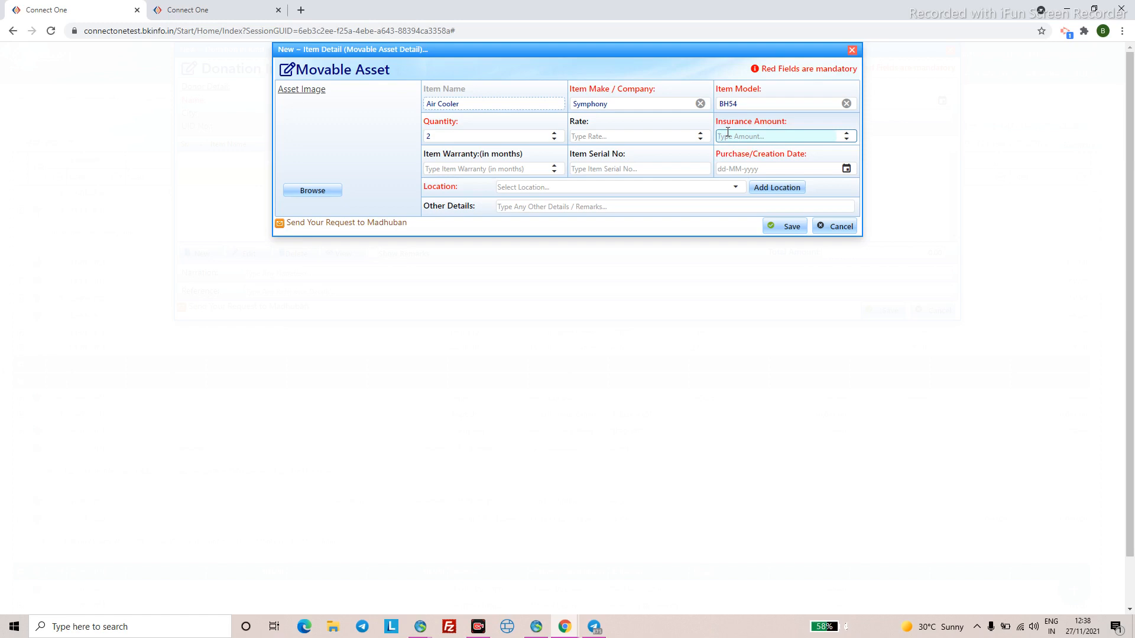
# - Set insurance 500, purchase date 08-03-2021 and location 7, then save the asset details
pyautogui.click(727, 152)
pyautogui.write('500')
pyautogui.click(723, 168)
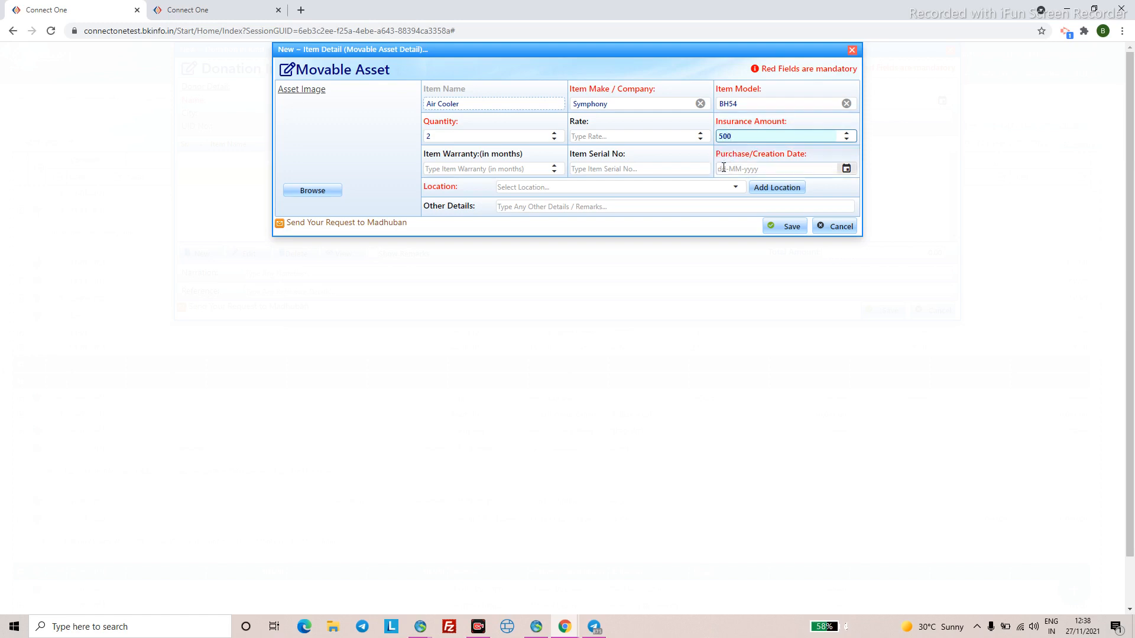
pyautogui.write('08032021')
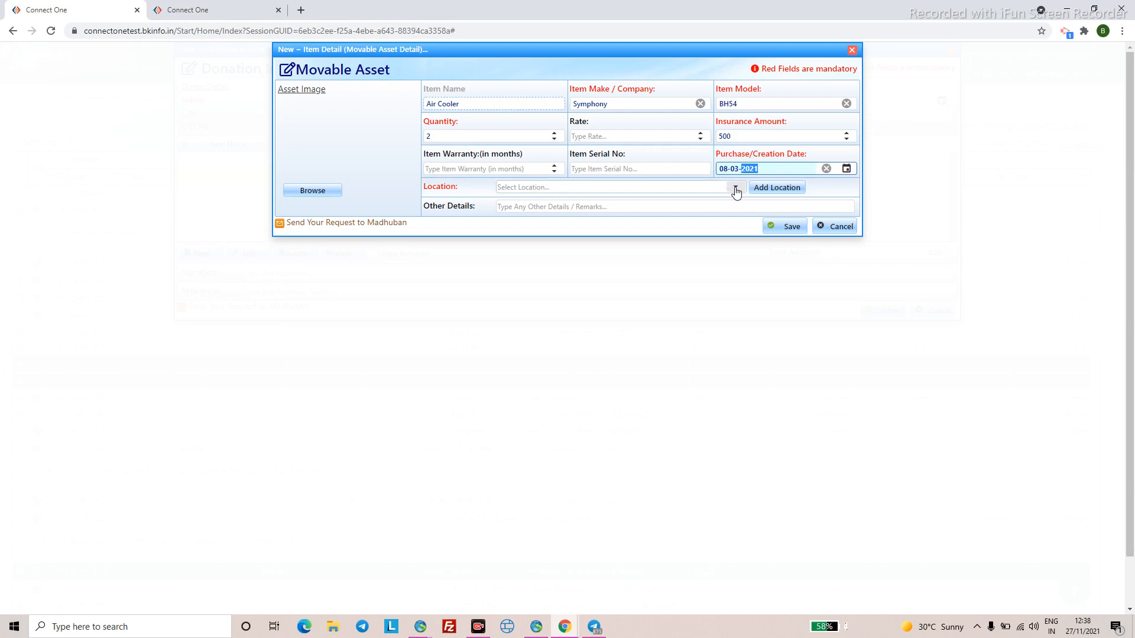
pyautogui.click(735, 187)
pyautogui.scroll(-2, 549, 339)
pyautogui.click(550, 327)
pyautogui.click(792, 228)
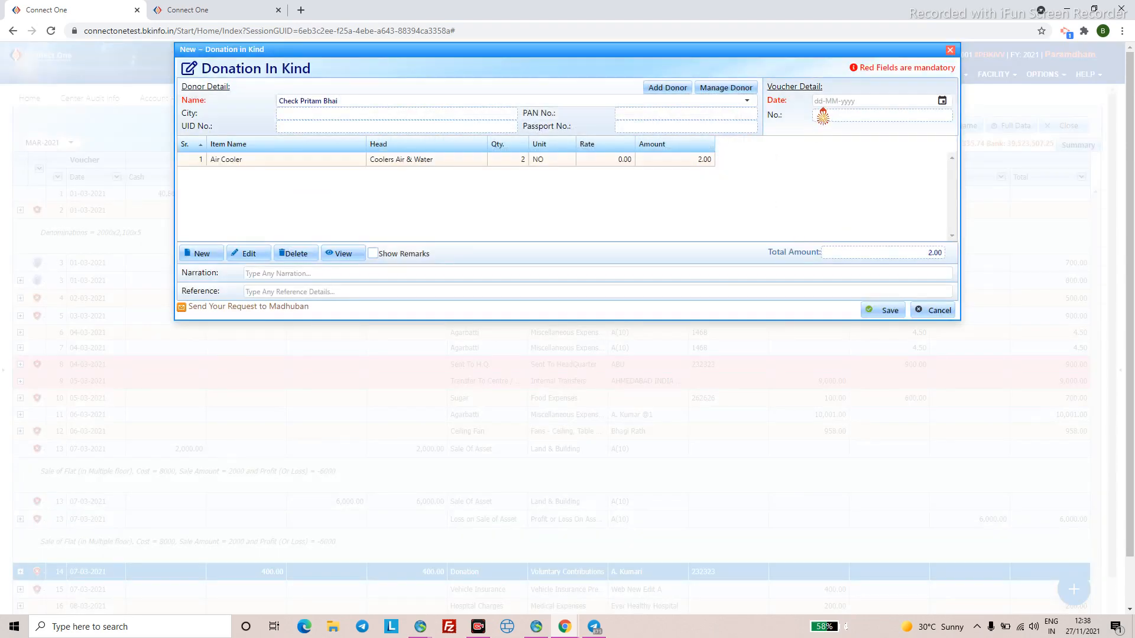
# - Set the voucher date to 08-03-2021 and attempt to save, dismissing the incomplete-address warnings
pyautogui.click(828, 112)
pyautogui.write('08-03-')
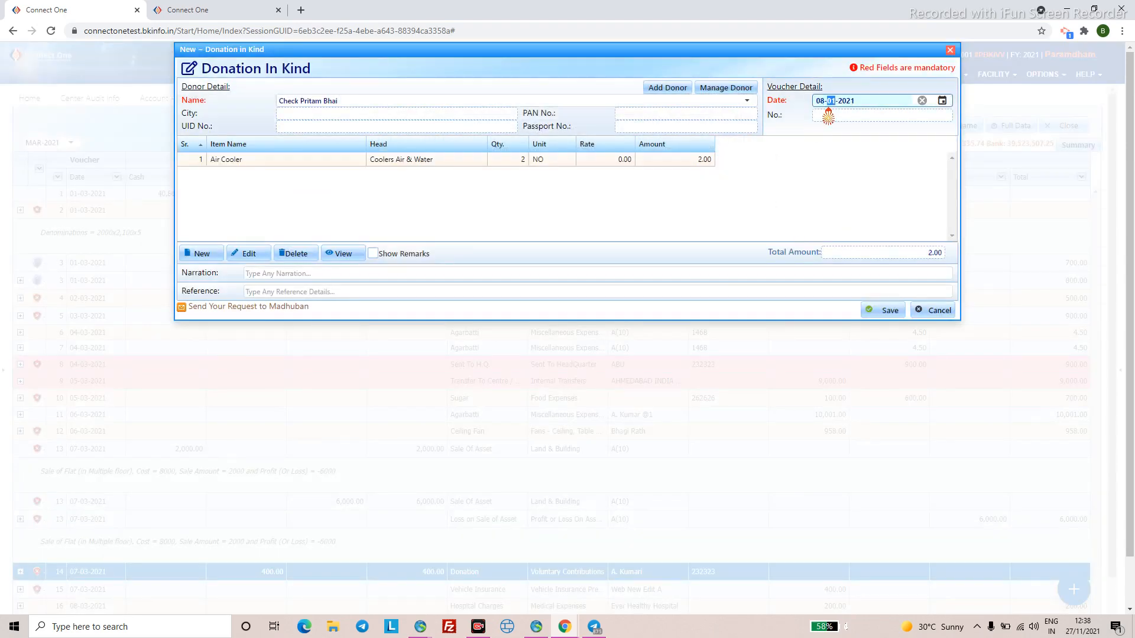
pyautogui.write('2021')
pyautogui.click(456, 272)
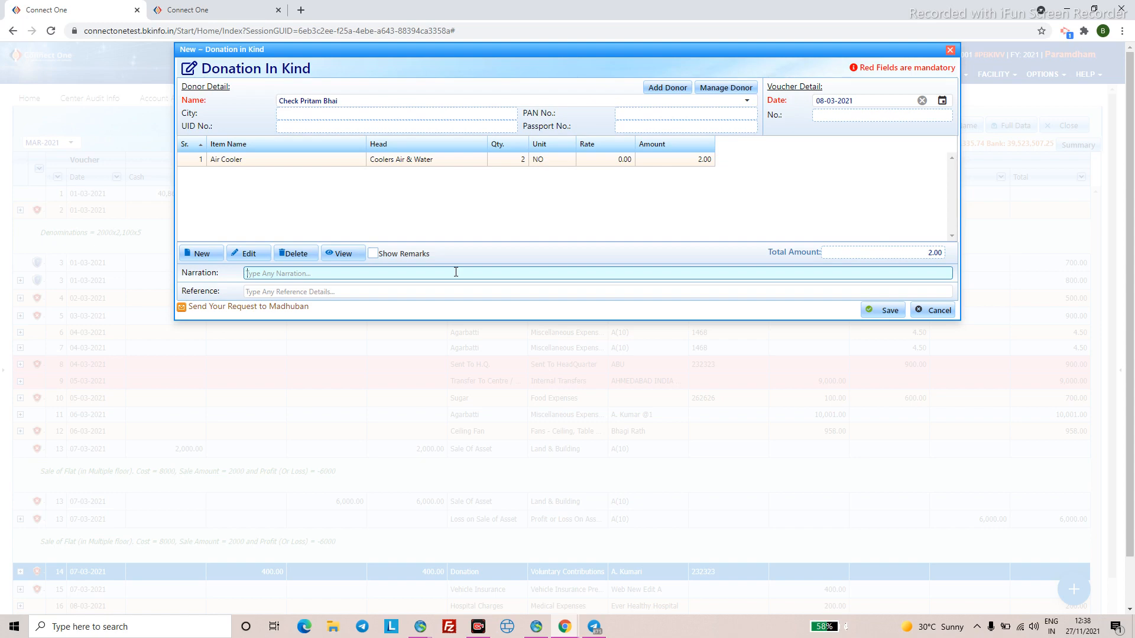
pyautogui.click(881, 310)
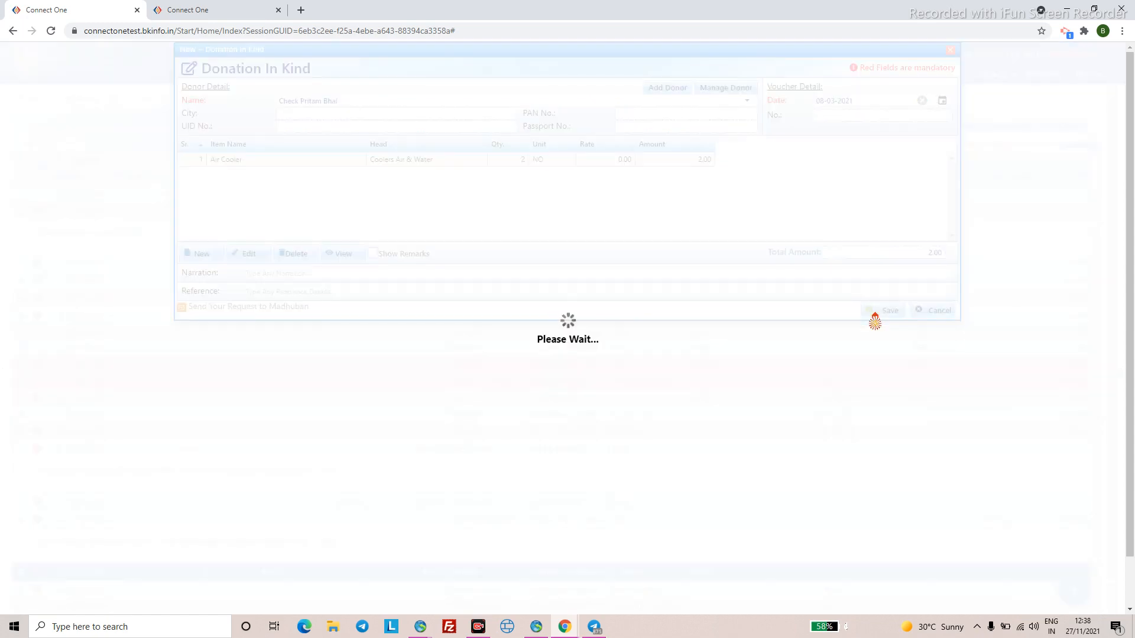
pyautogui.click(555, 355)
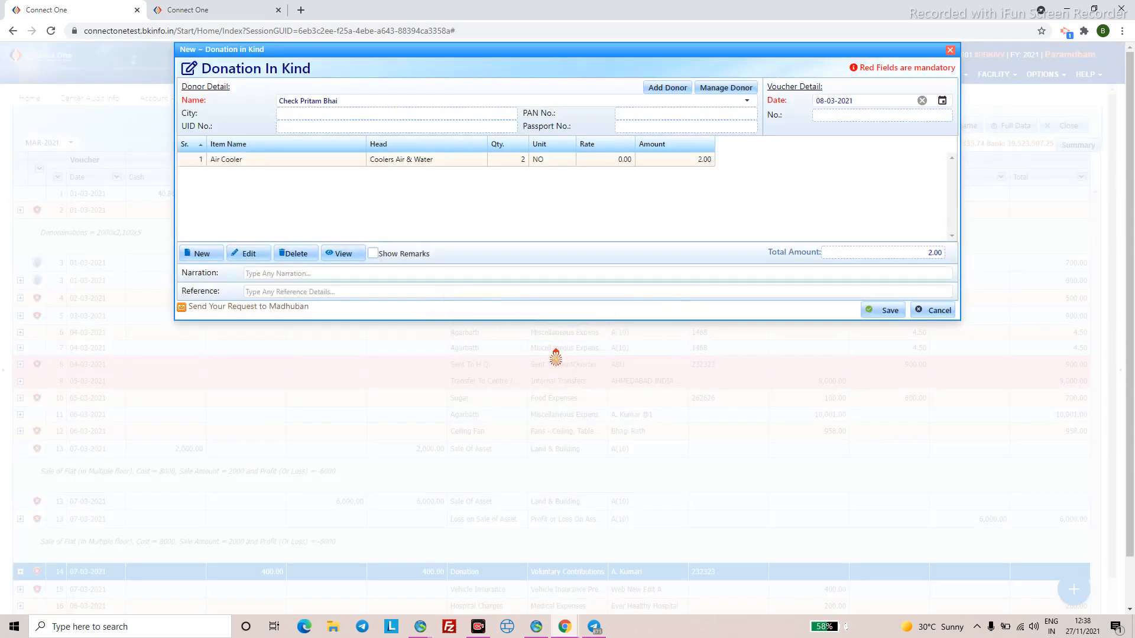
pyautogui.click(858, 310)
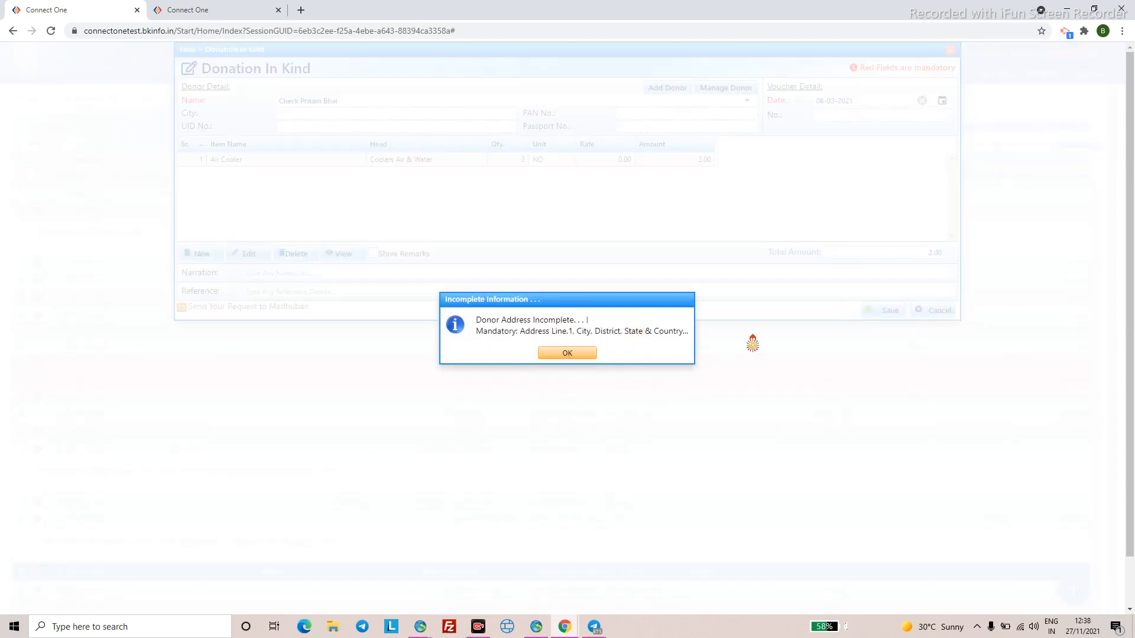
pyautogui.click(567, 354)
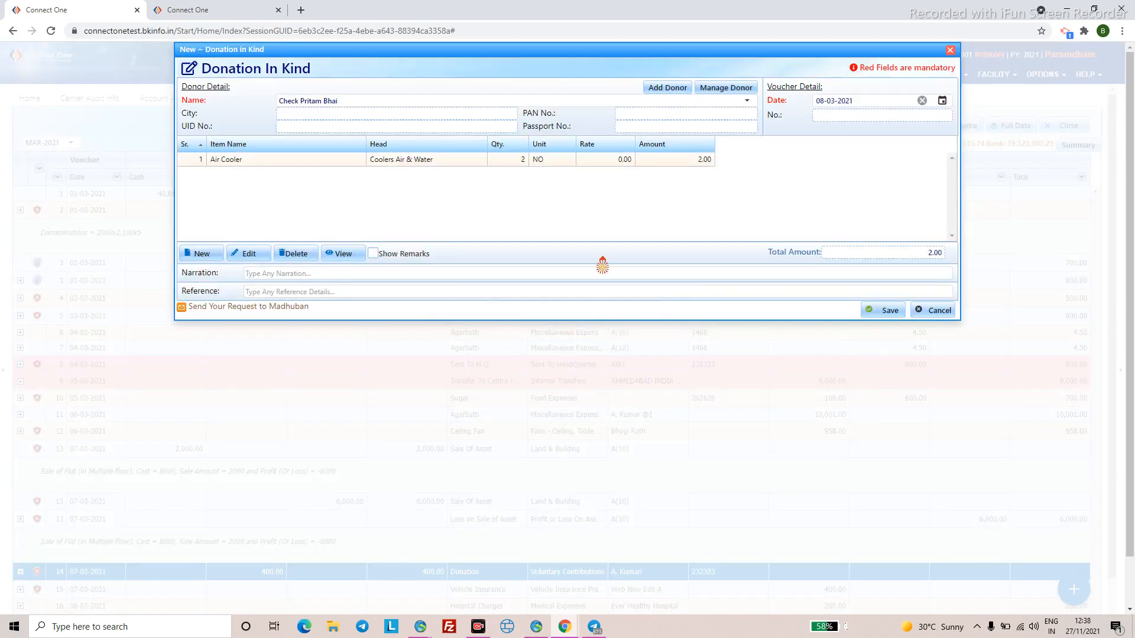
# - Try other donors, including Garib Niwaz General Store, then pick a donor that lets the voucher save
pyautogui.click(747, 103)
pyautogui.scroll(-5, 538, 237)
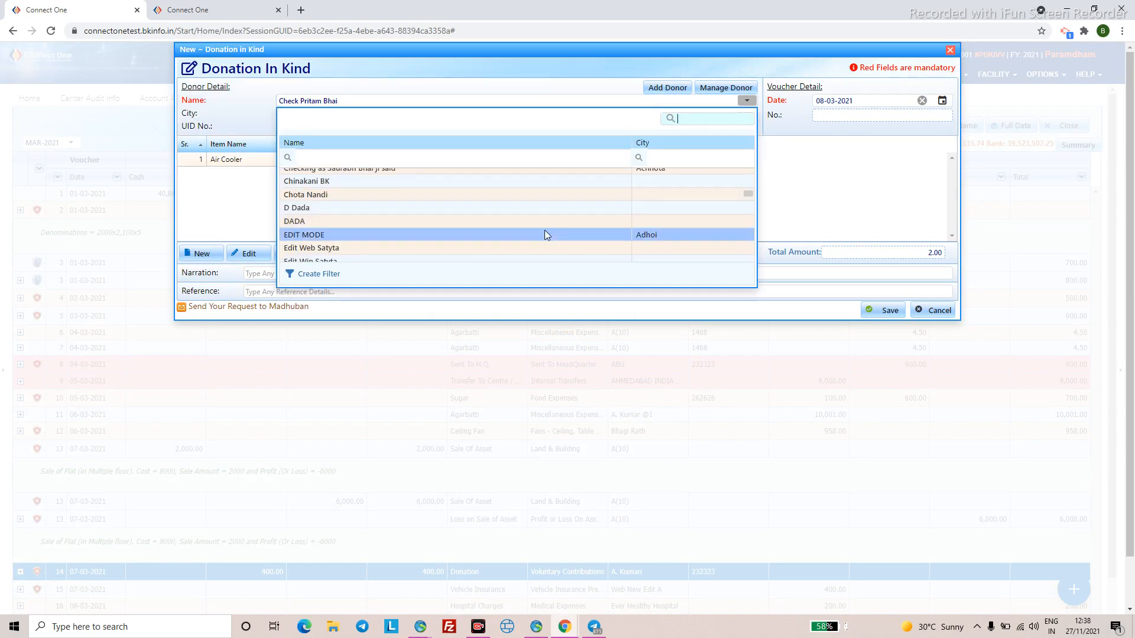
pyautogui.click(519, 254)
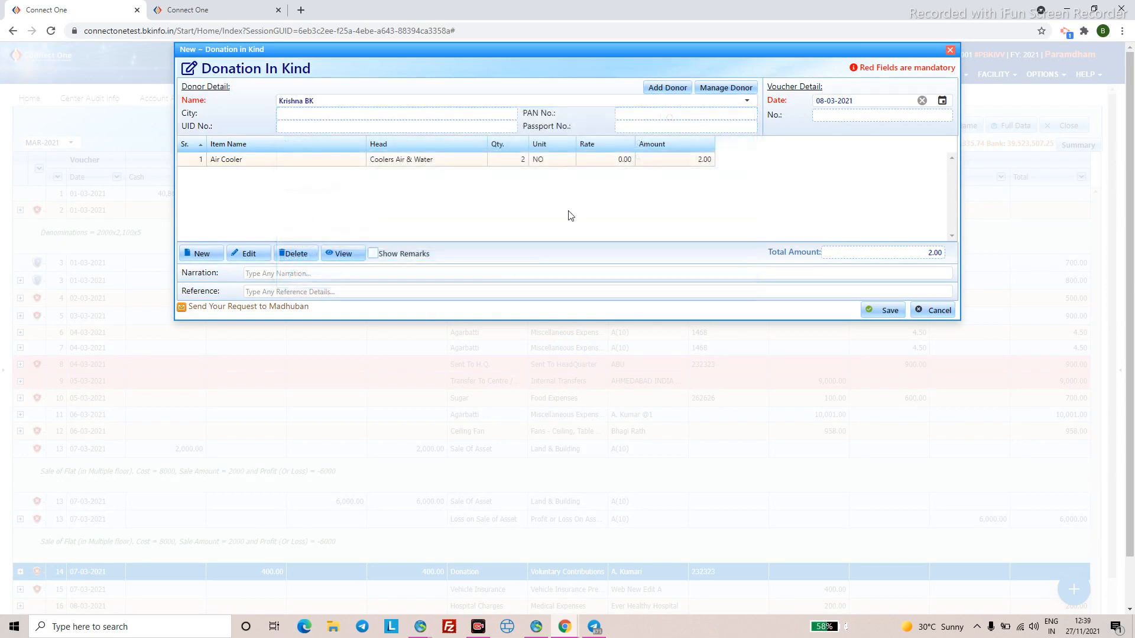
pyautogui.click(666, 102)
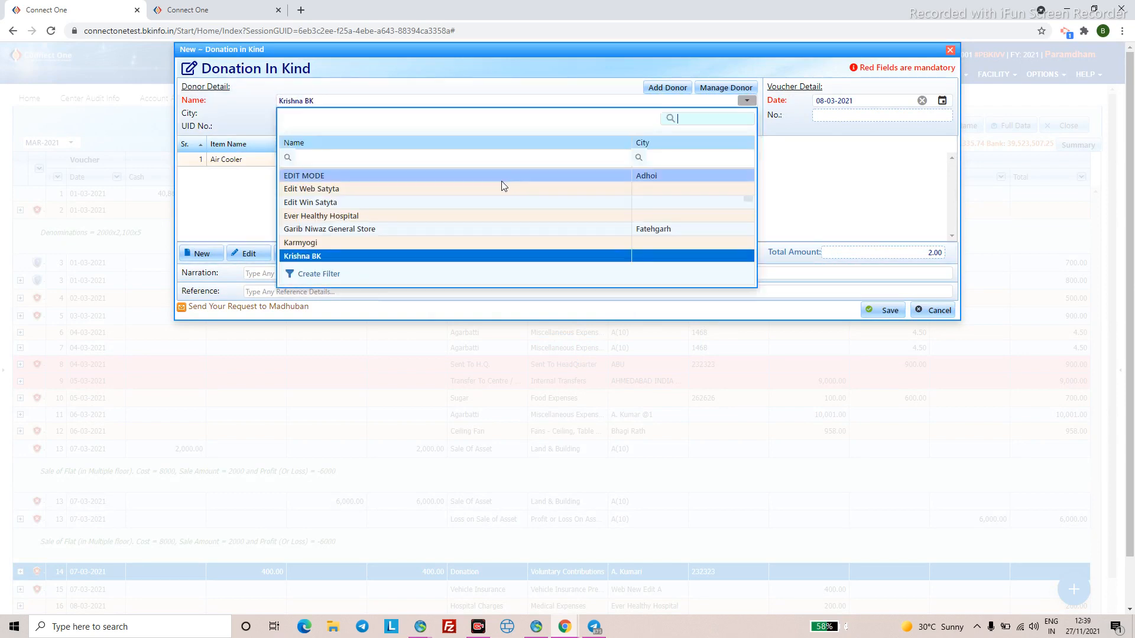
pyautogui.click(484, 225)
pyautogui.click(884, 309)
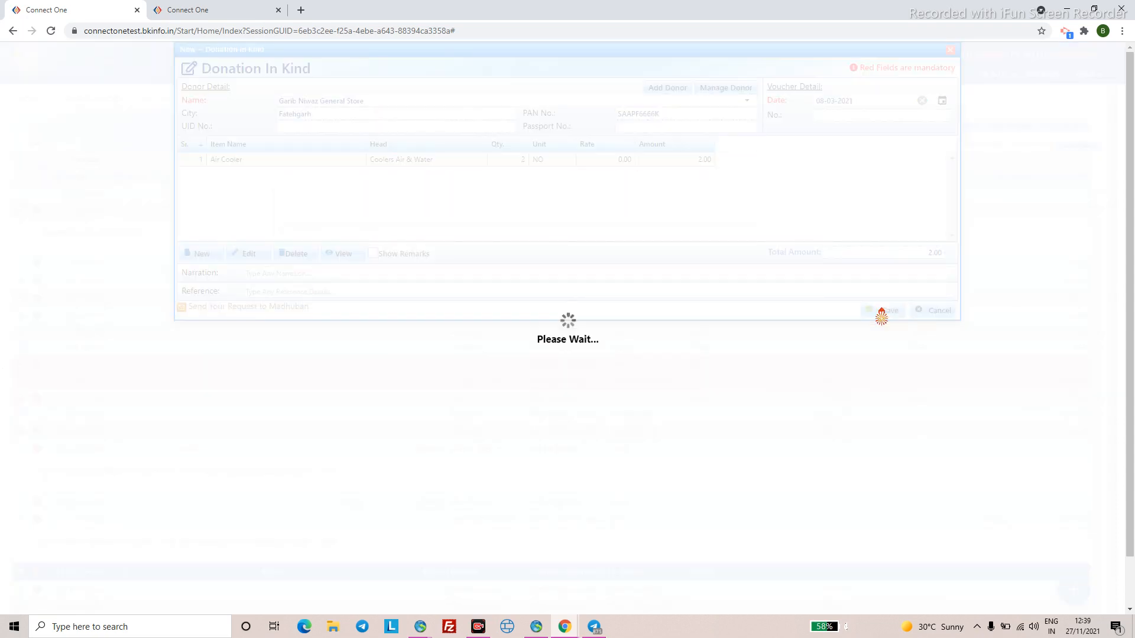
pyautogui.click(582, 354)
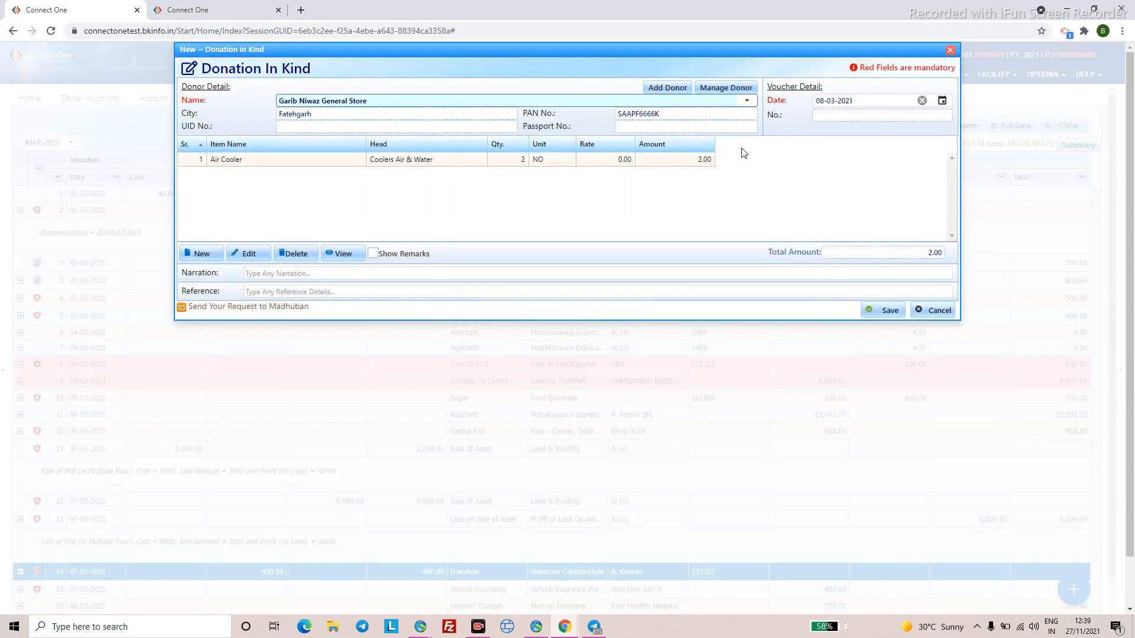
pyautogui.click(746, 101)
pyautogui.scroll(10, 506, 207)
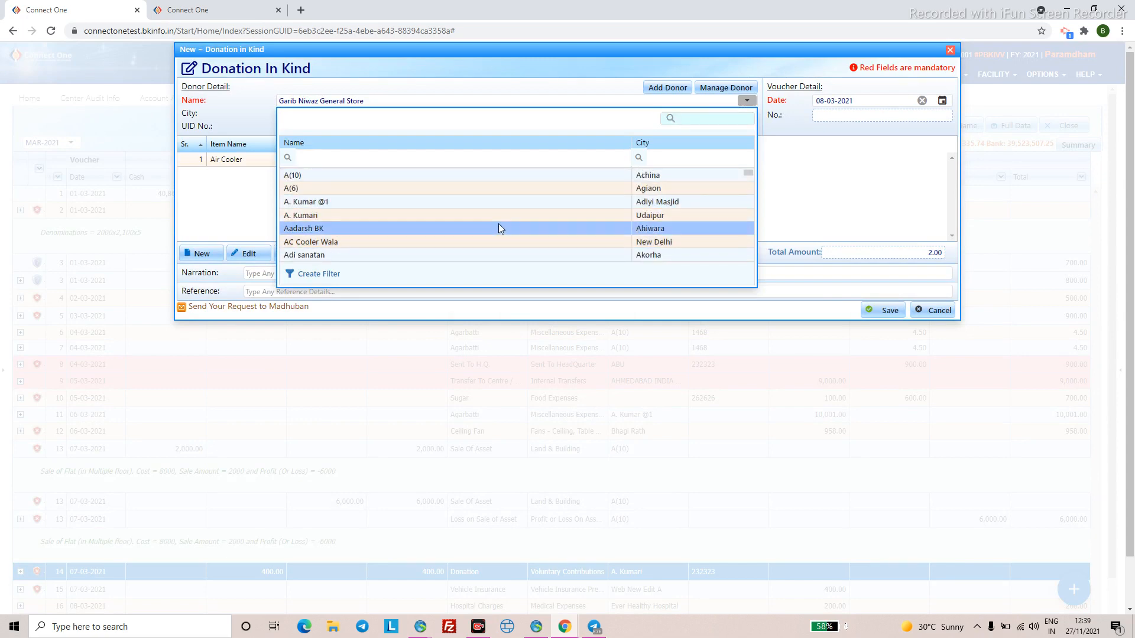
pyautogui.click(498, 227)
pyautogui.click(876, 311)
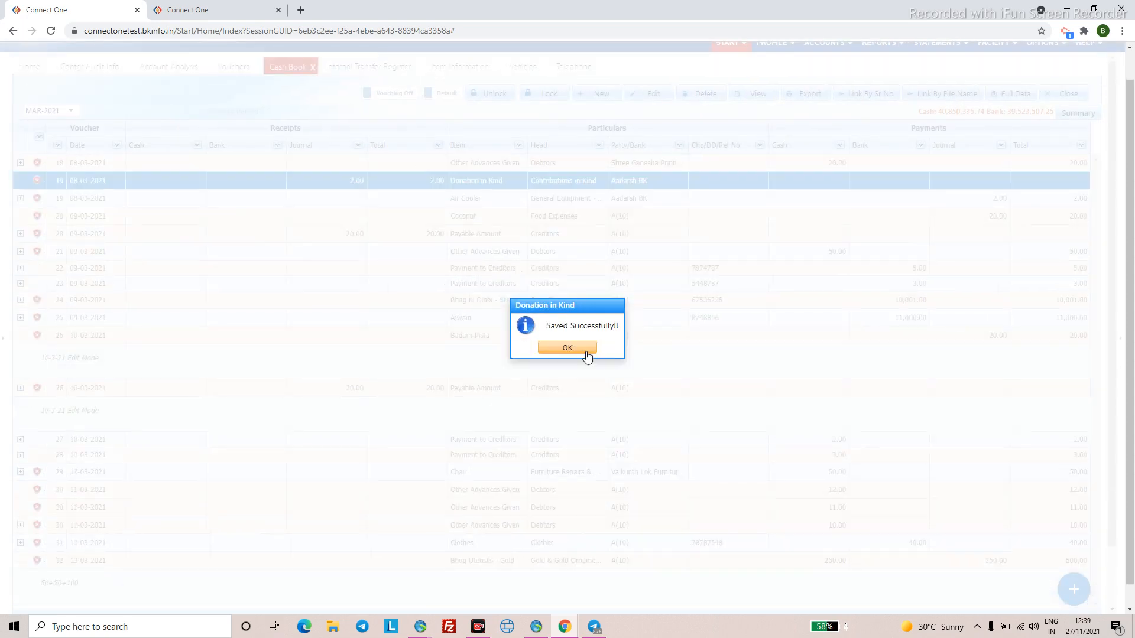
# - Dismiss Saved Successfully, decline another entry, and start a new Cash Book voucher
pyautogui.click(568, 349)
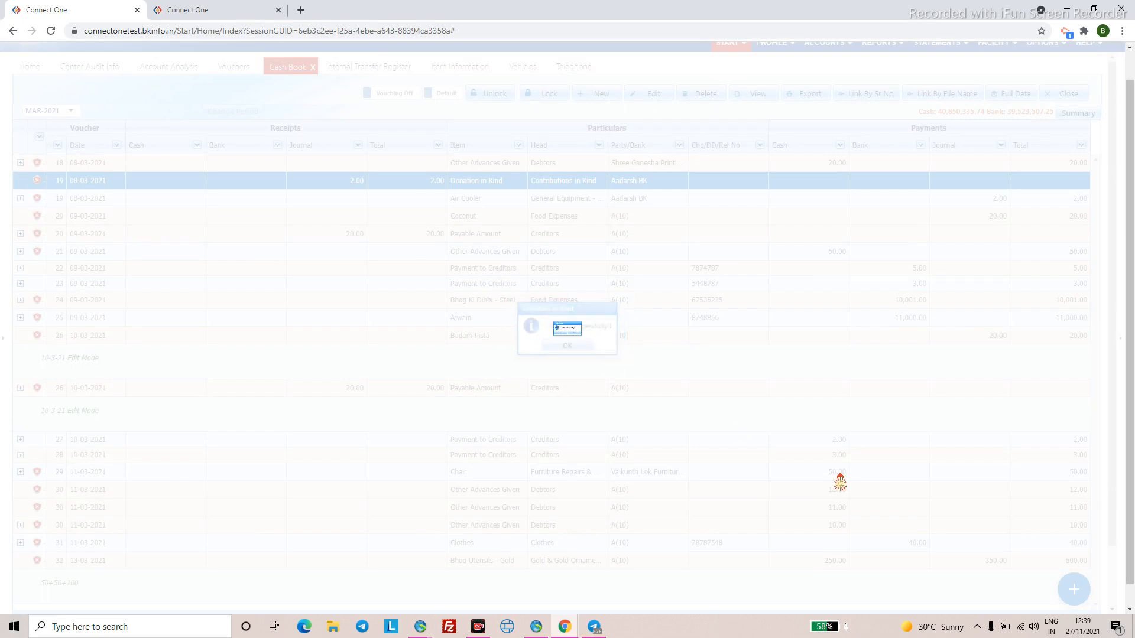
pyautogui.click(614, 353)
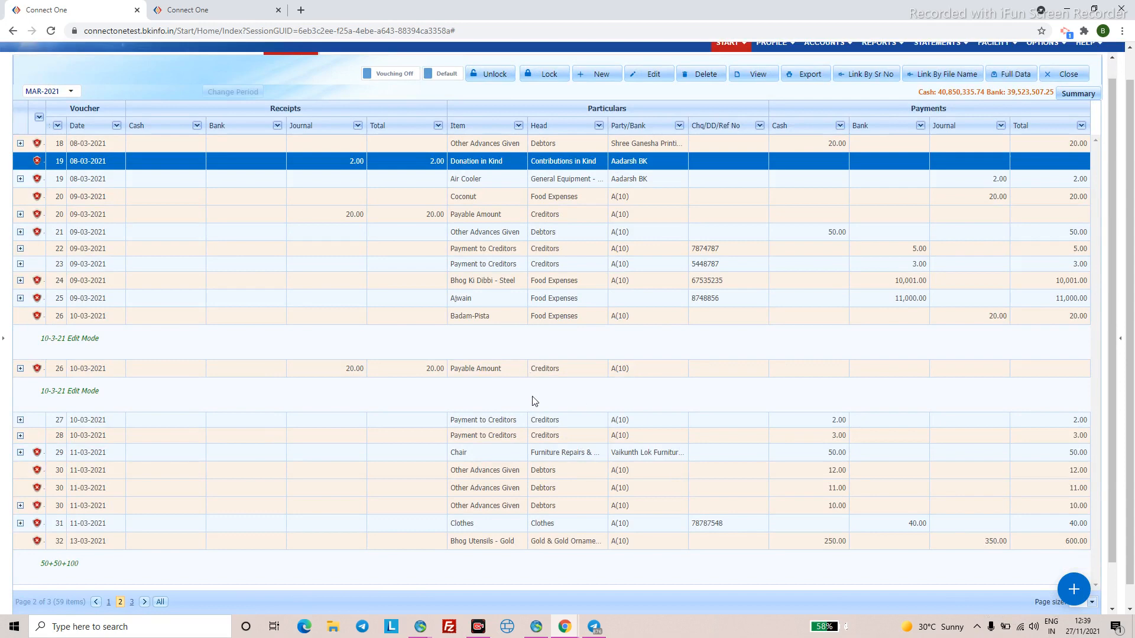
pyautogui.scroll(1, 593, 312)
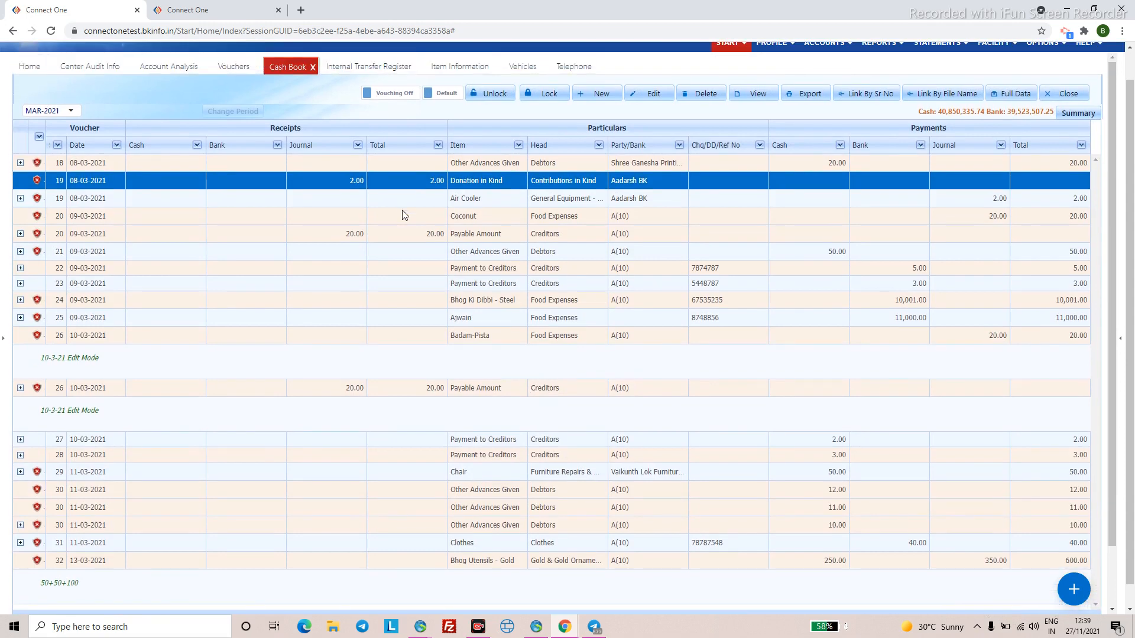
pyautogui.scroll(2, 361, 65)
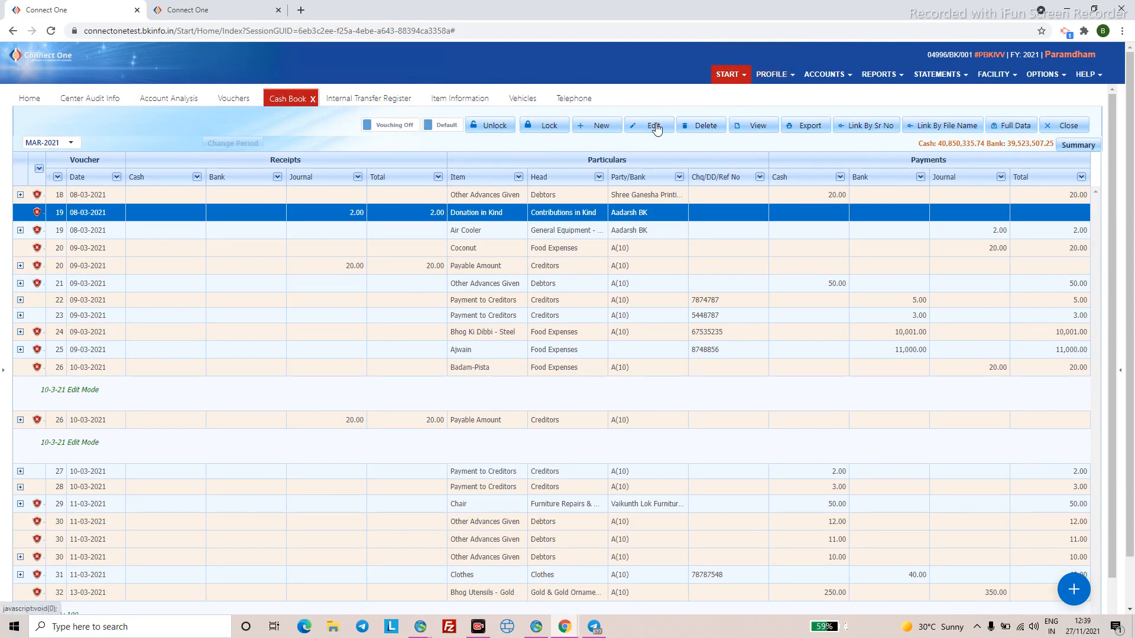
pyautogui.click(609, 130)
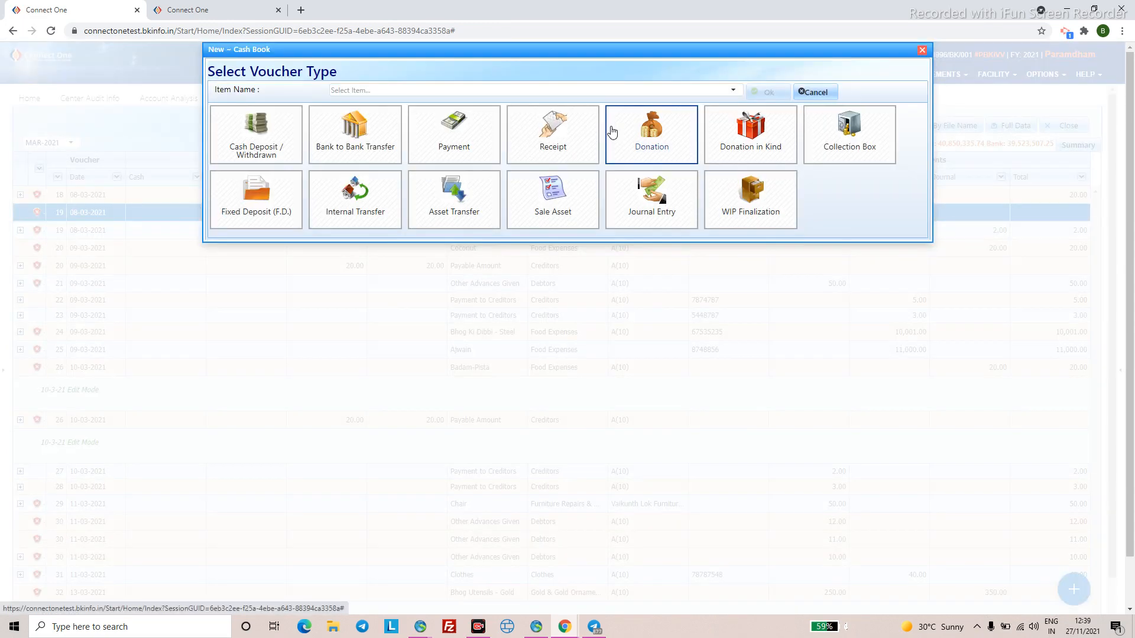
# - Create an FD New fixed deposit voucher dated 09-03-2021 for 5000
pyautogui.click(261, 217)
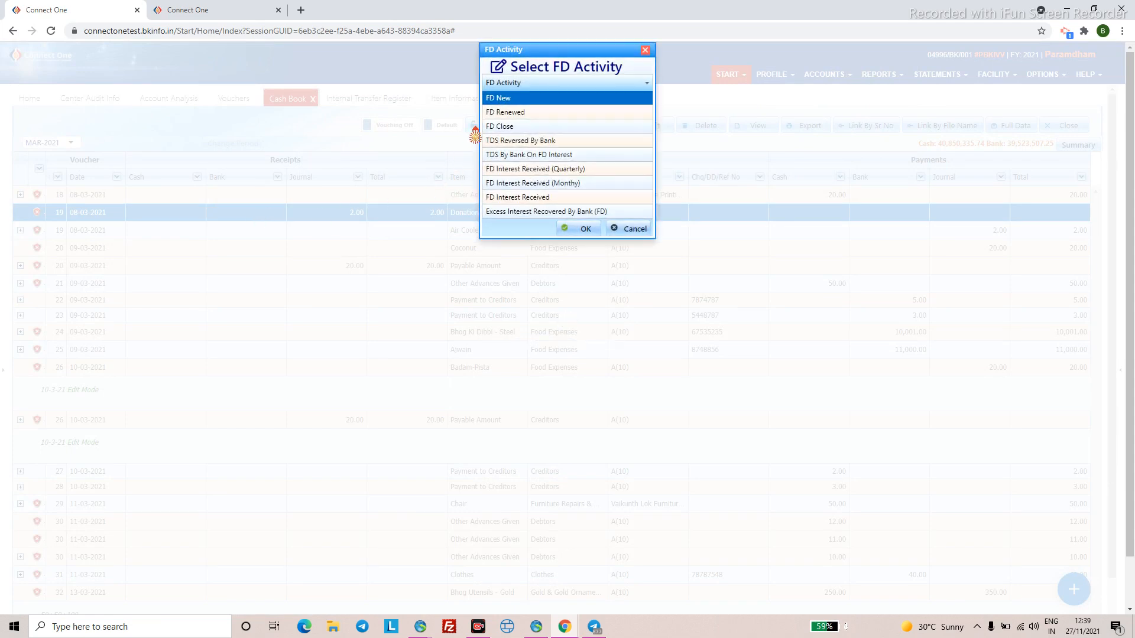
pyautogui.click(572, 231)
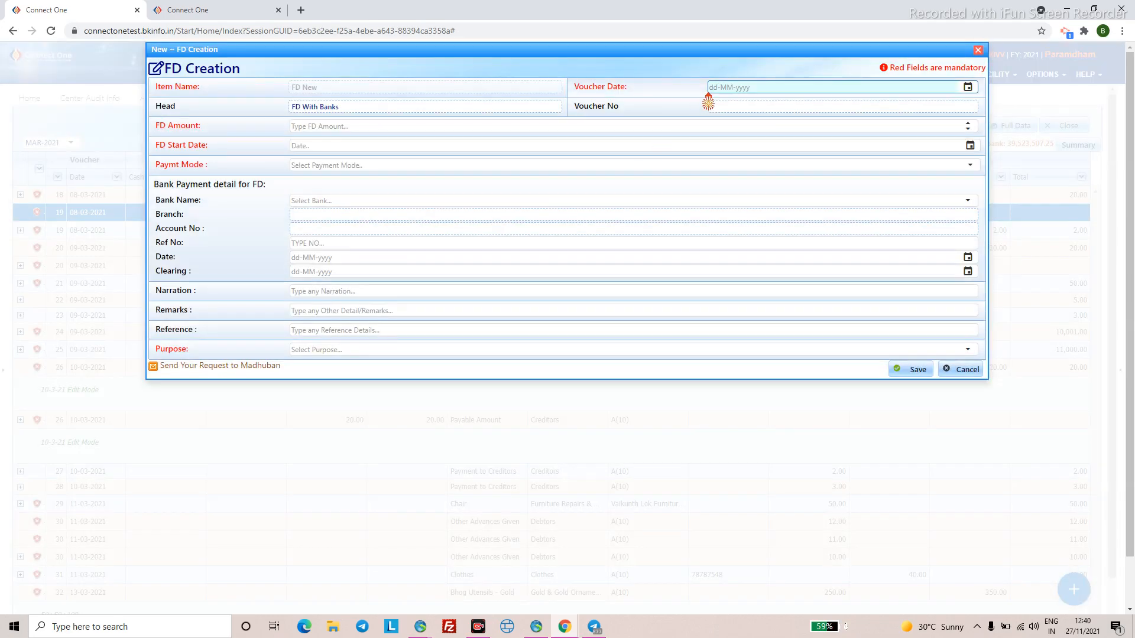
pyautogui.click(714, 87)
pyautogui.write('09032202')
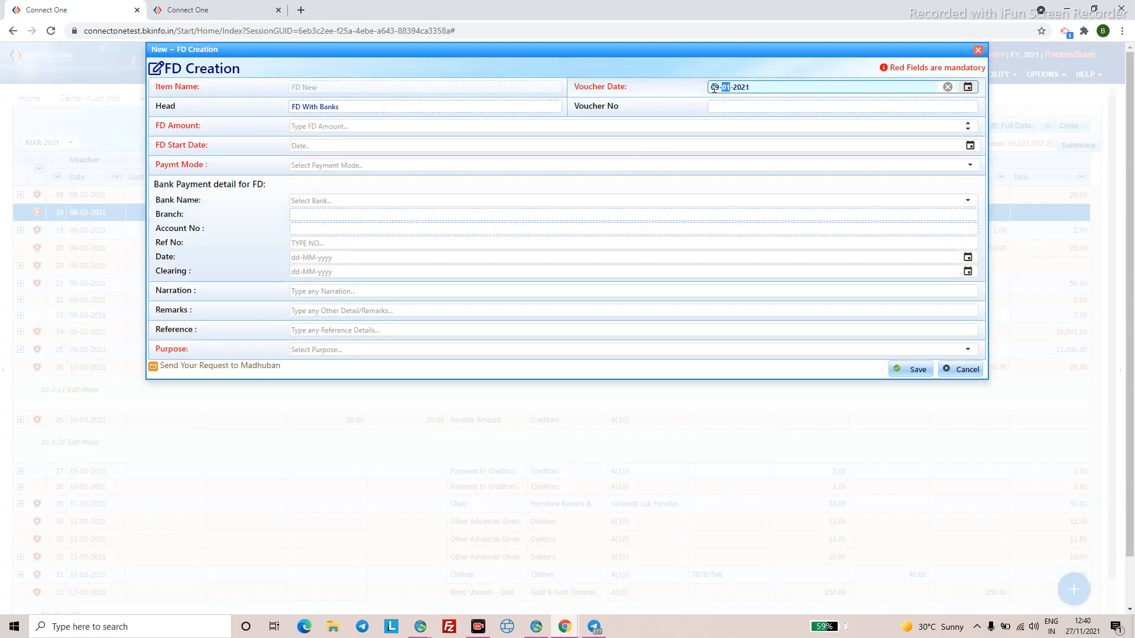
pyautogui.write('2021')
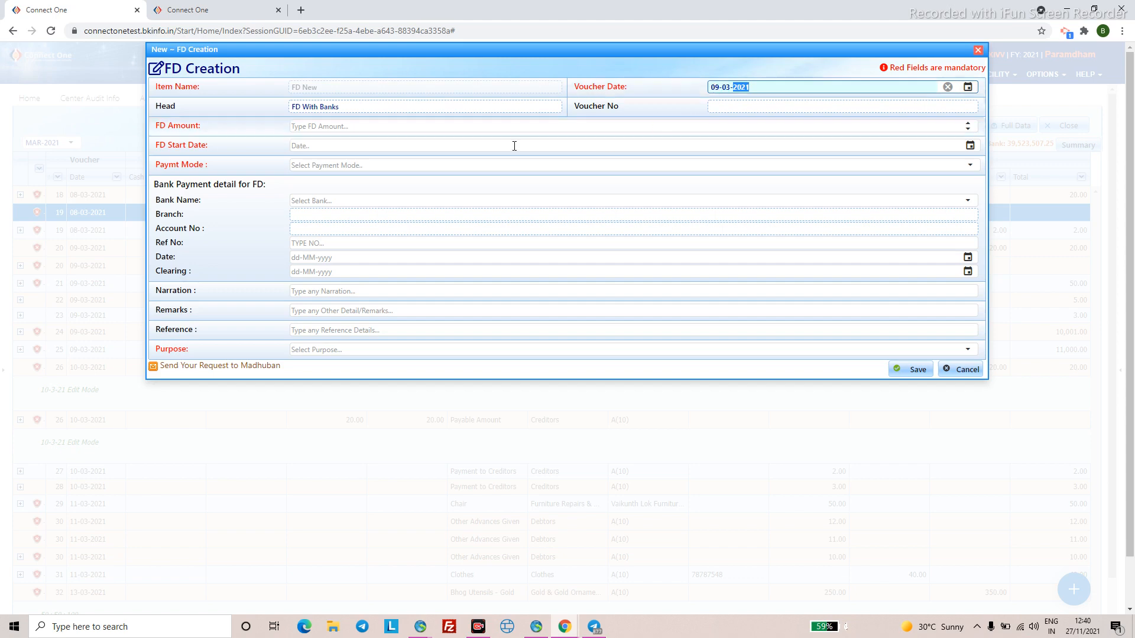
pyautogui.click(366, 125)
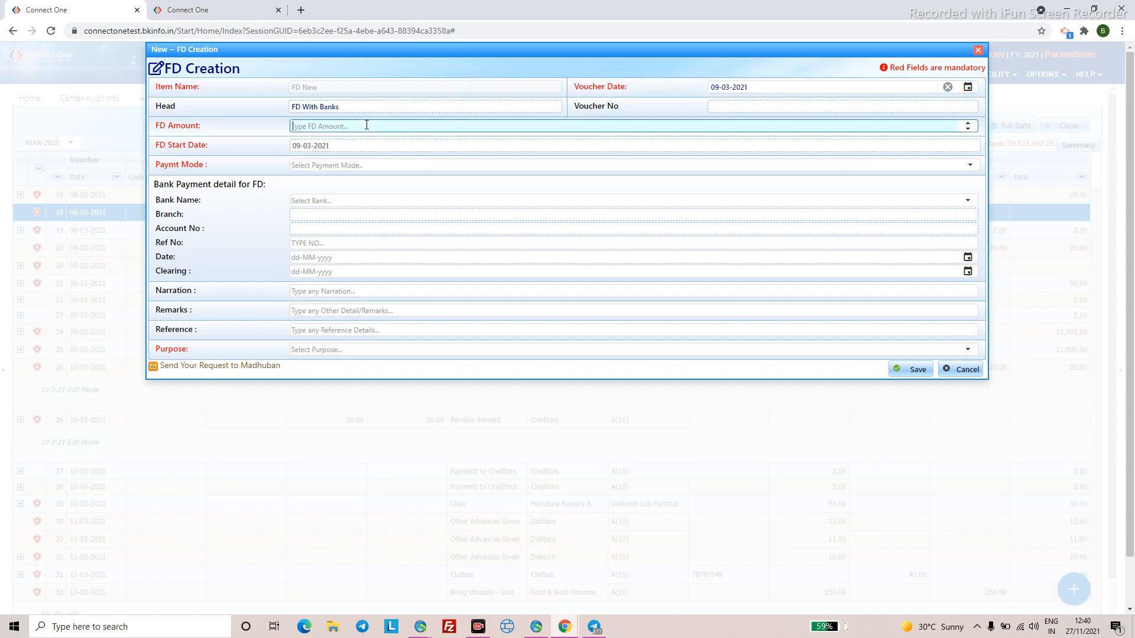
pyautogui.write('5000')
# - Set the payment mode to CHEQUE drawn on State Bank of India
pyautogui.click(316, 165)
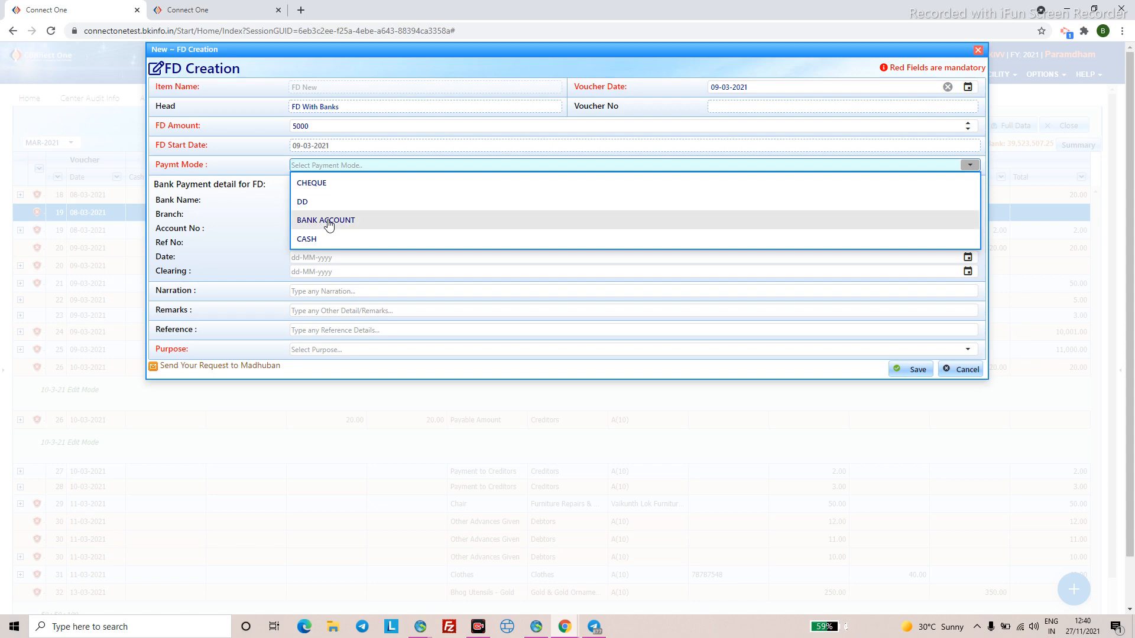
pyautogui.click(329, 225)
pyautogui.click(344, 201)
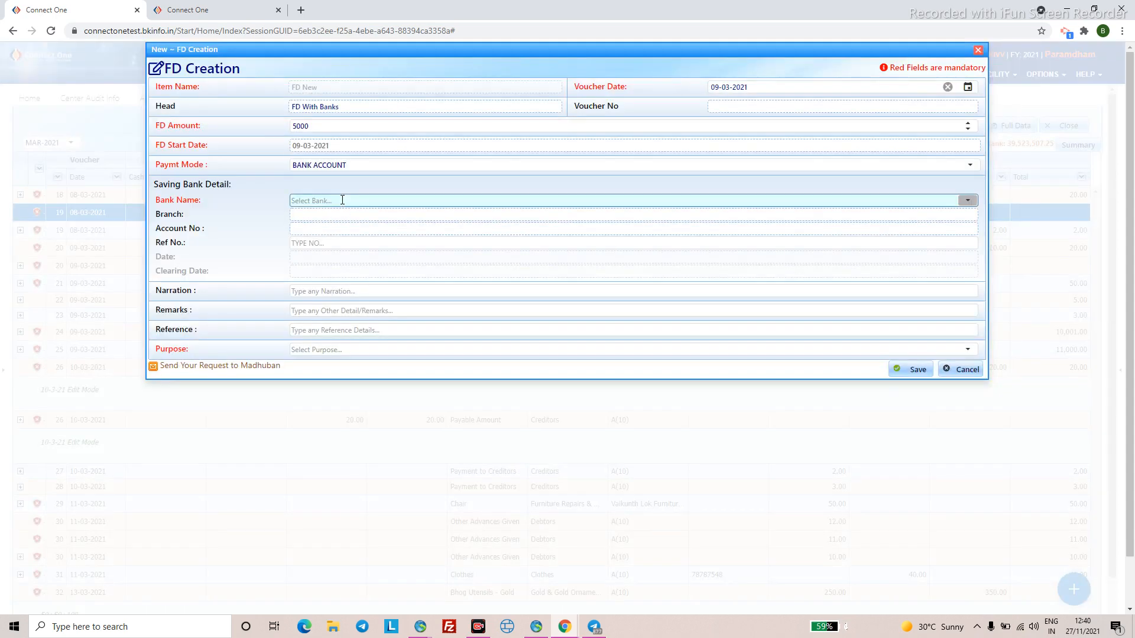
pyautogui.click(339, 288)
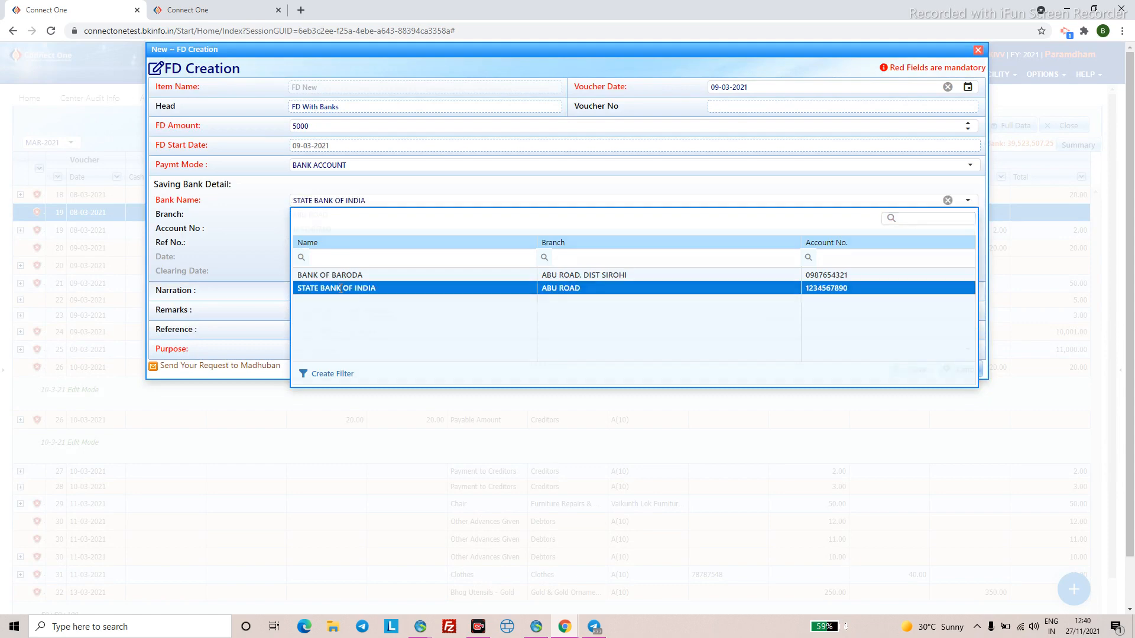
pyautogui.click(386, 166)
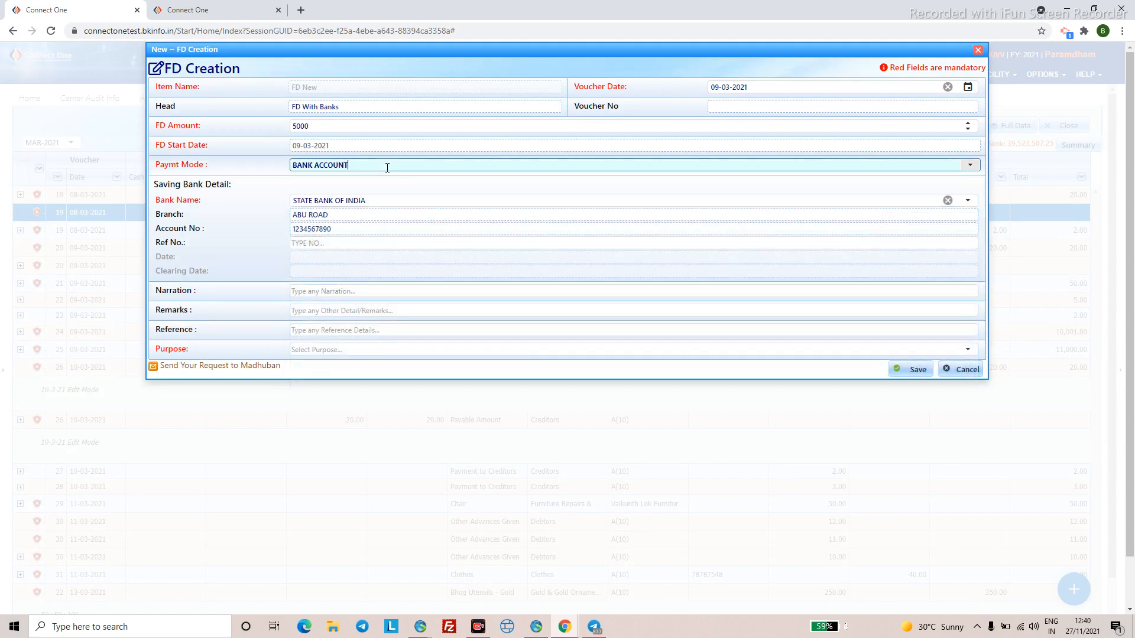
pyautogui.click(377, 187)
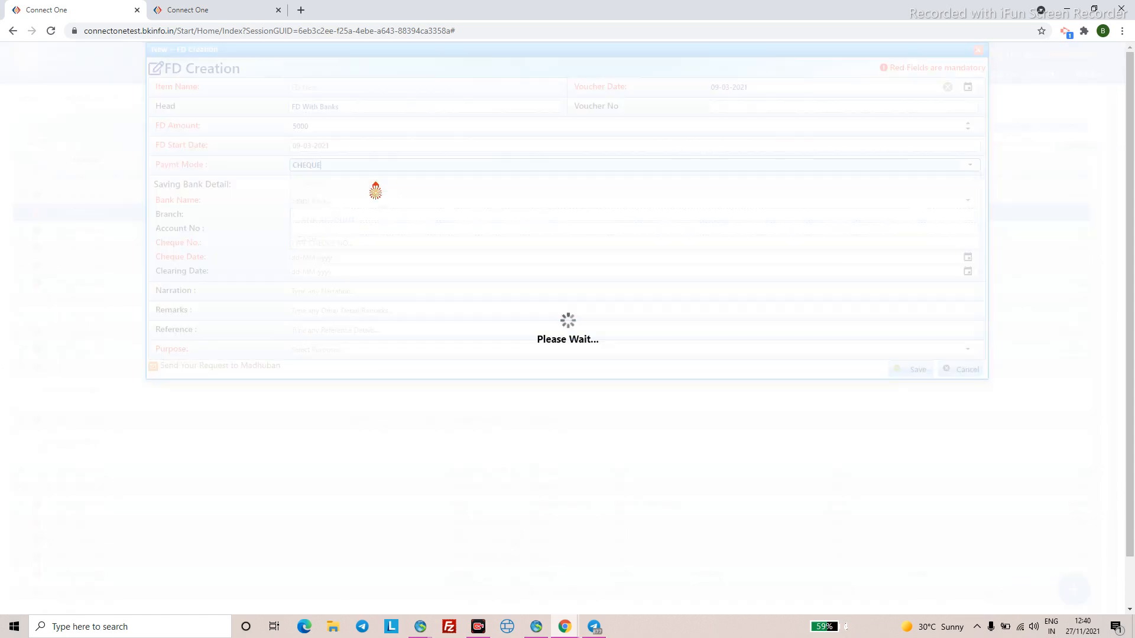
pyautogui.click(357, 201)
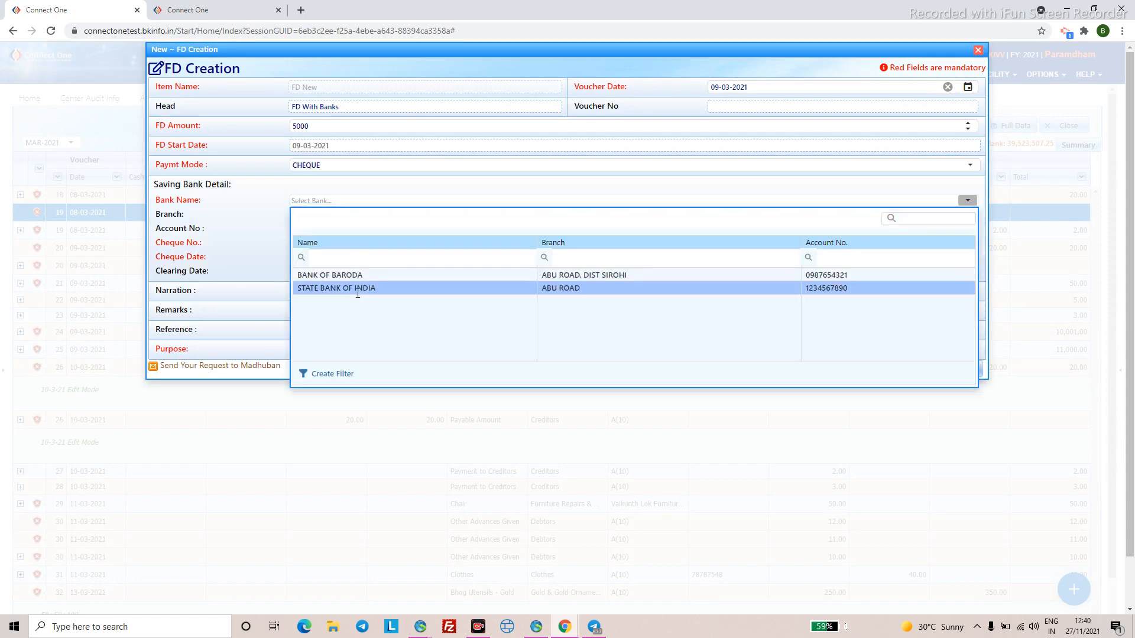
pyautogui.click(357, 288)
# - Enter the cheque number, cheque date 09-03-2021 and purpose General
pyautogui.click(331, 242)
pyautogui.write('262626')
pyautogui.click(293, 258)
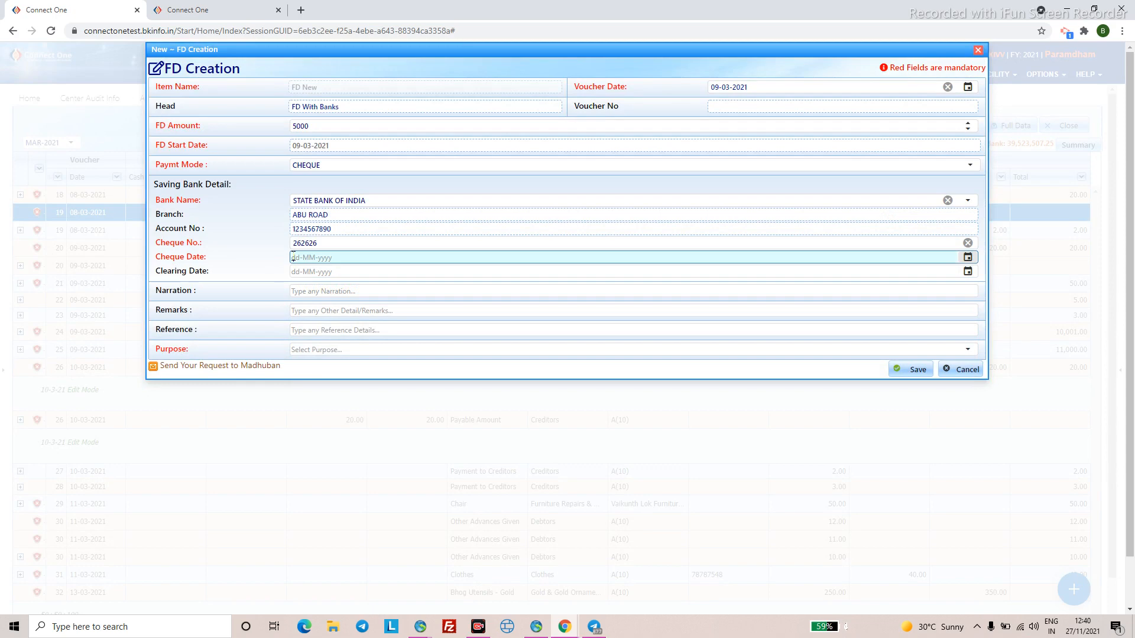
pyautogui.write('09032202')
pyautogui.write('2021')
pyautogui.click(333, 350)
pyautogui.write('gw')
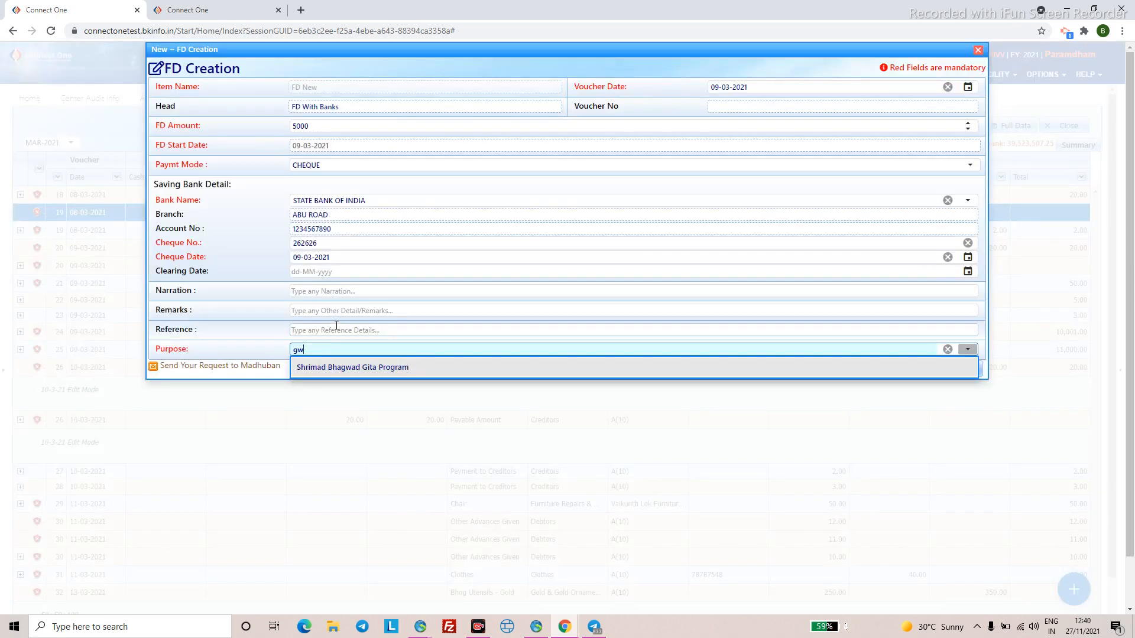
pyautogui.press('BackSpace')
pyautogui.write('en')
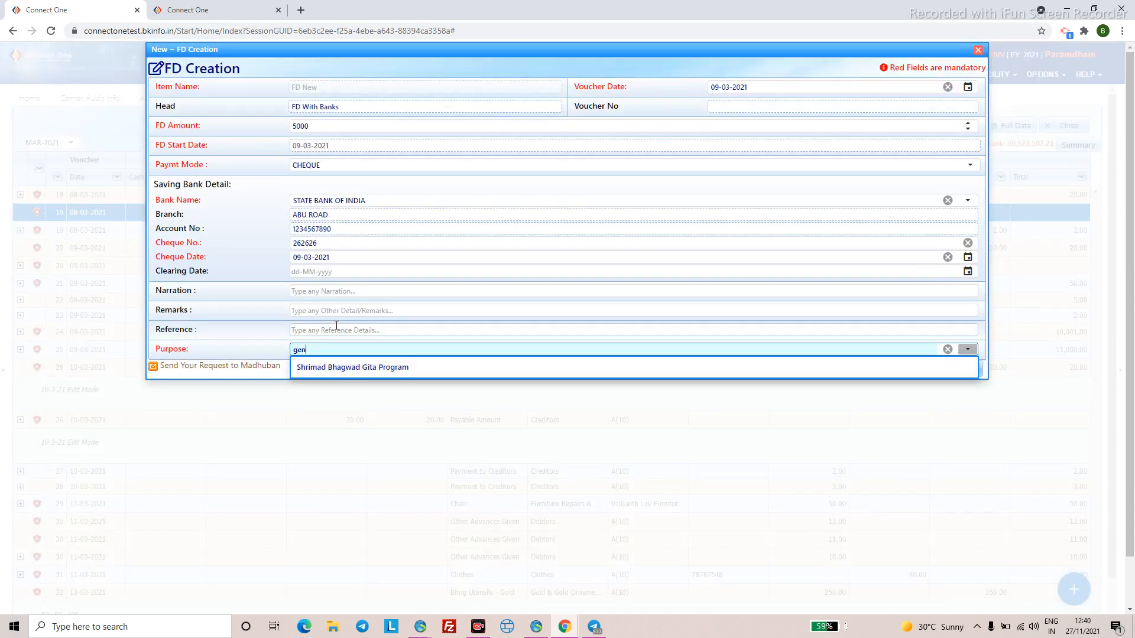
pyautogui.click(324, 368)
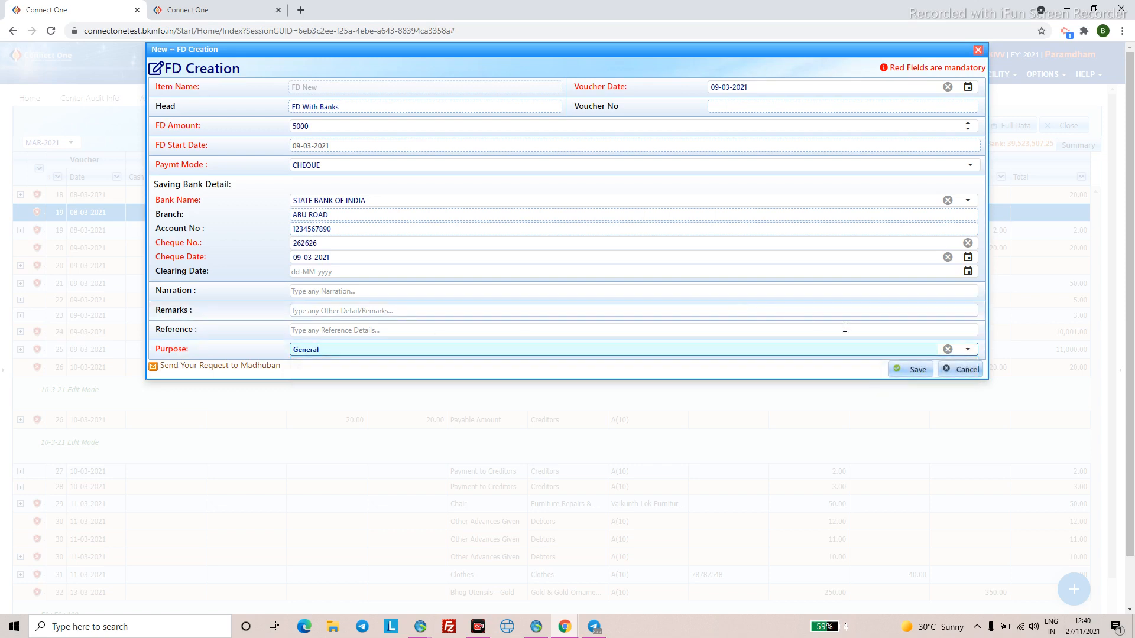
# - Save the FD voucher, choose State Bank of India for the deposit and enter the FD account number
pyautogui.click(910, 370)
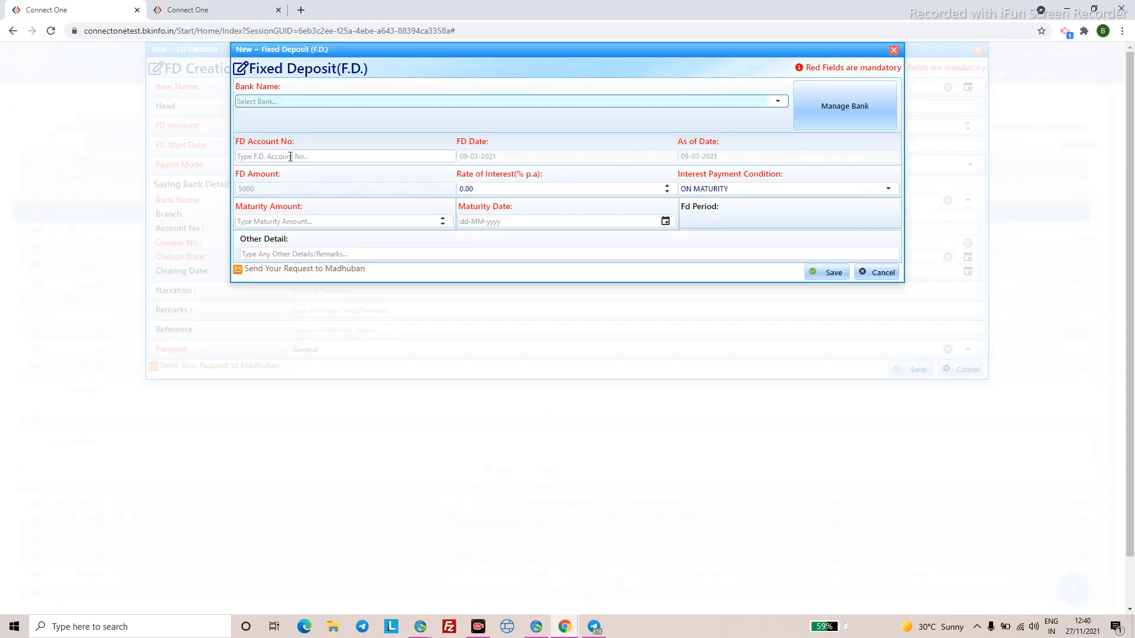
pyautogui.click(777, 101)
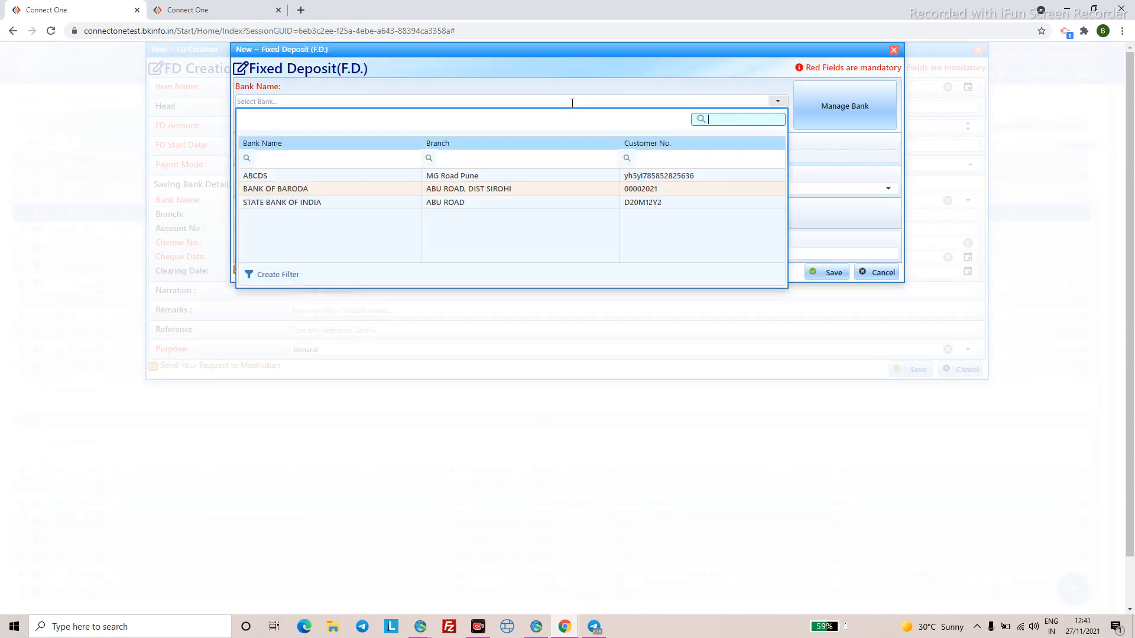
pyautogui.click(335, 203)
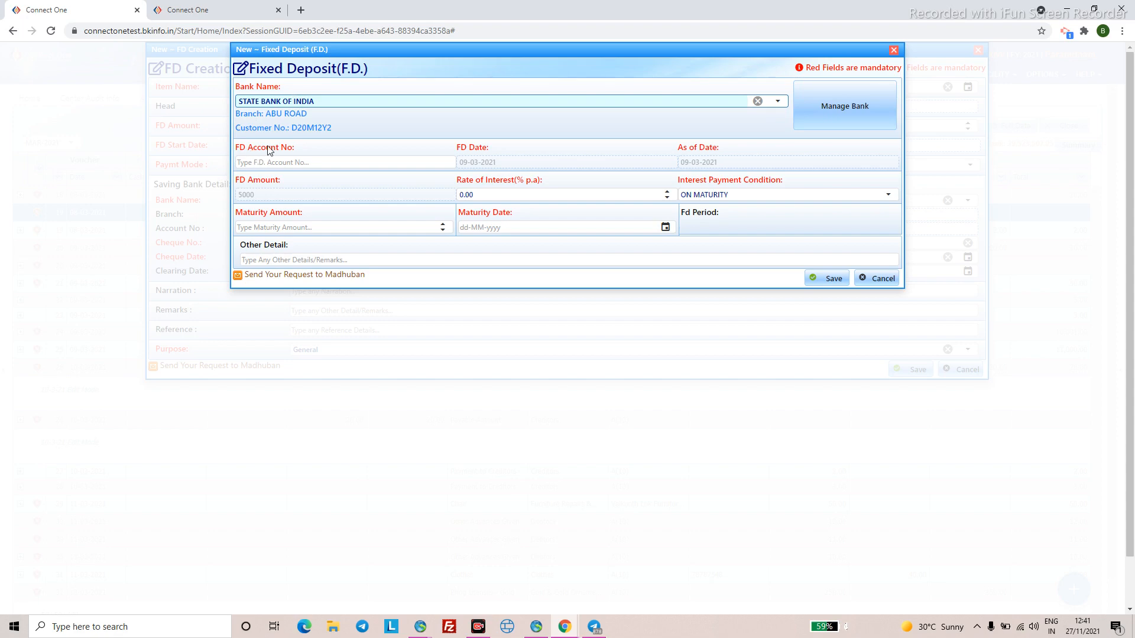
pyautogui.click(257, 161)
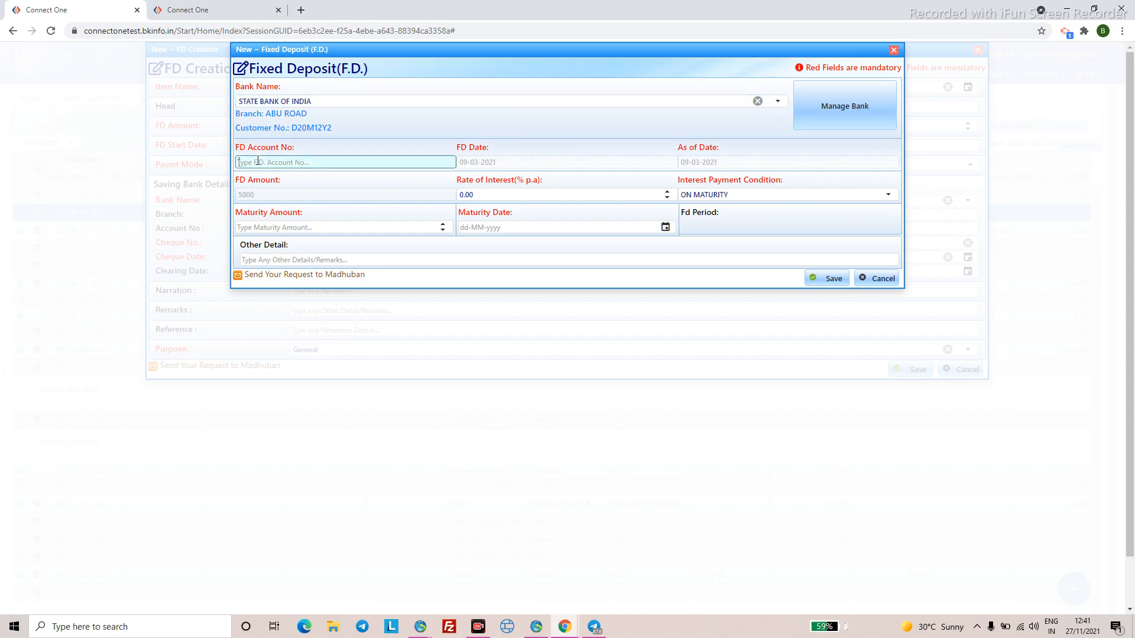
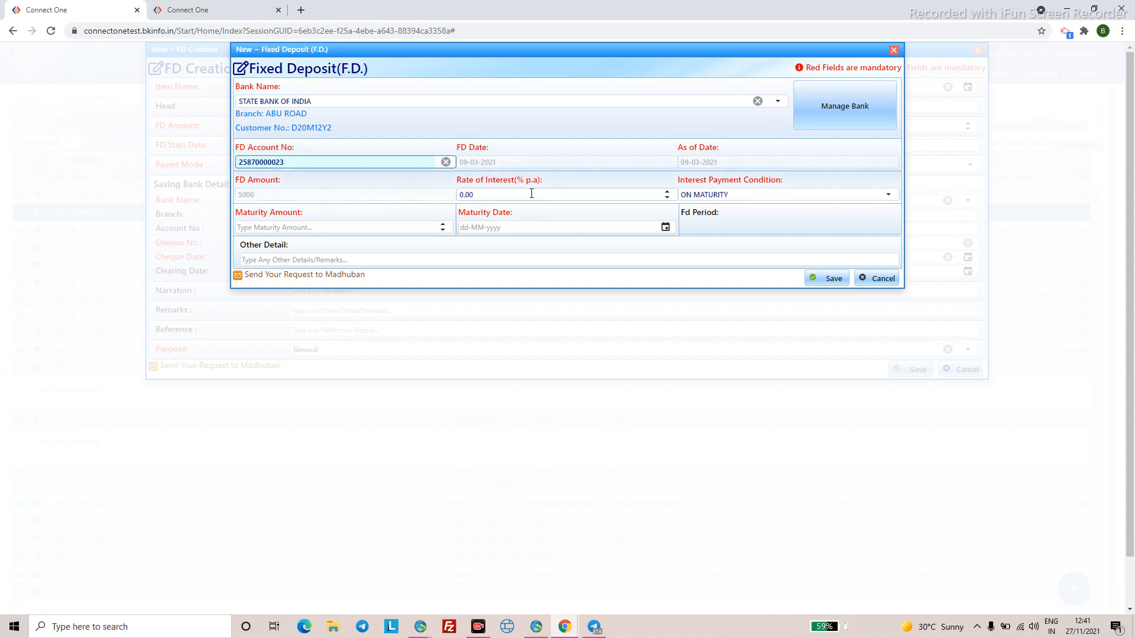
# - Set 9% interest, maturity amount 6000 and maturity date 09-03-2022, then save the FD details
pyautogui.click(509, 196)
pyautogui.write('9')
pyautogui.click(321, 229)
pyautogui.write('1000')
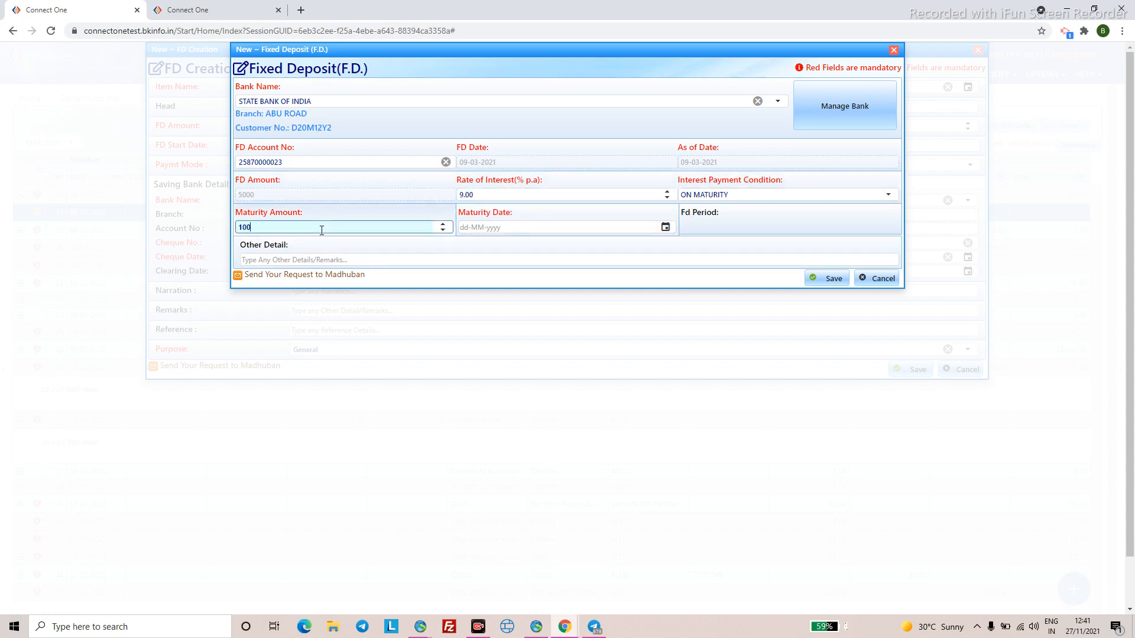
pyautogui.press('BackSpace')
pyautogui.press('BackSpace')
pyautogui.press('BackSpace')
pyautogui.press('BackSpace')
pyautogui.write('6000')
pyautogui.click(466, 228)
pyautogui.write('09-')
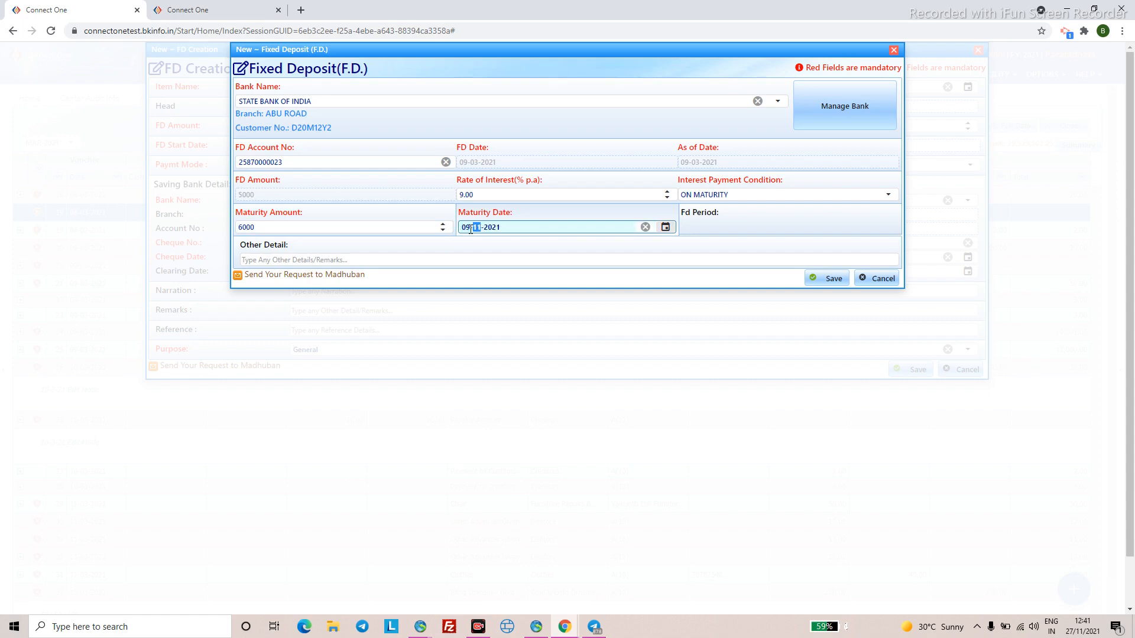
pyautogui.write('03-2')
pyautogui.click(516, 286)
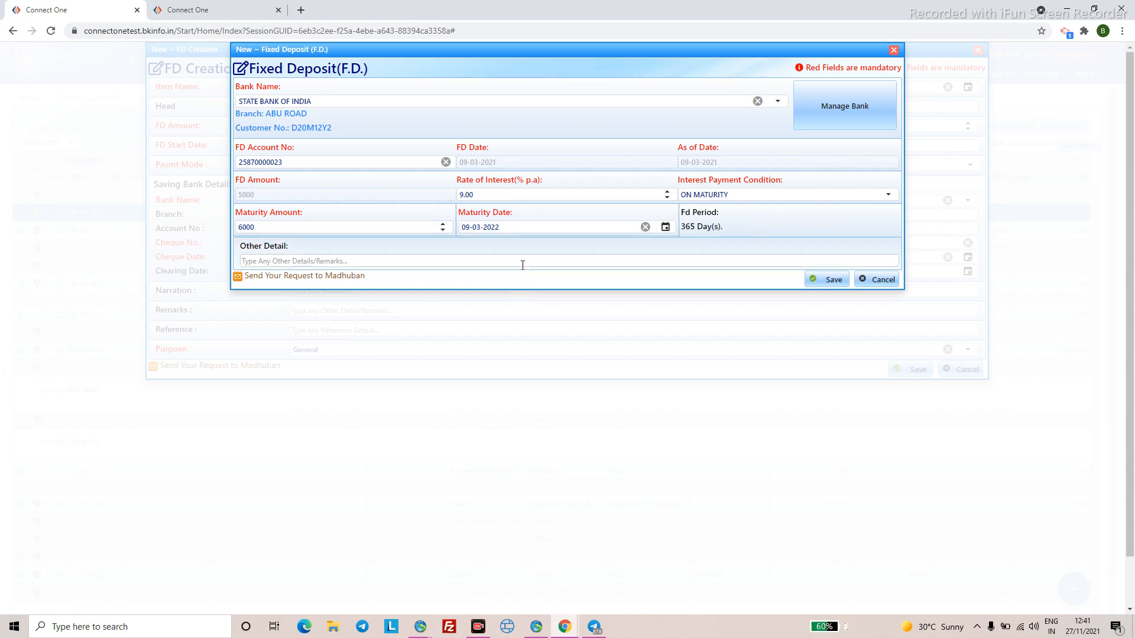
pyautogui.click(826, 280)
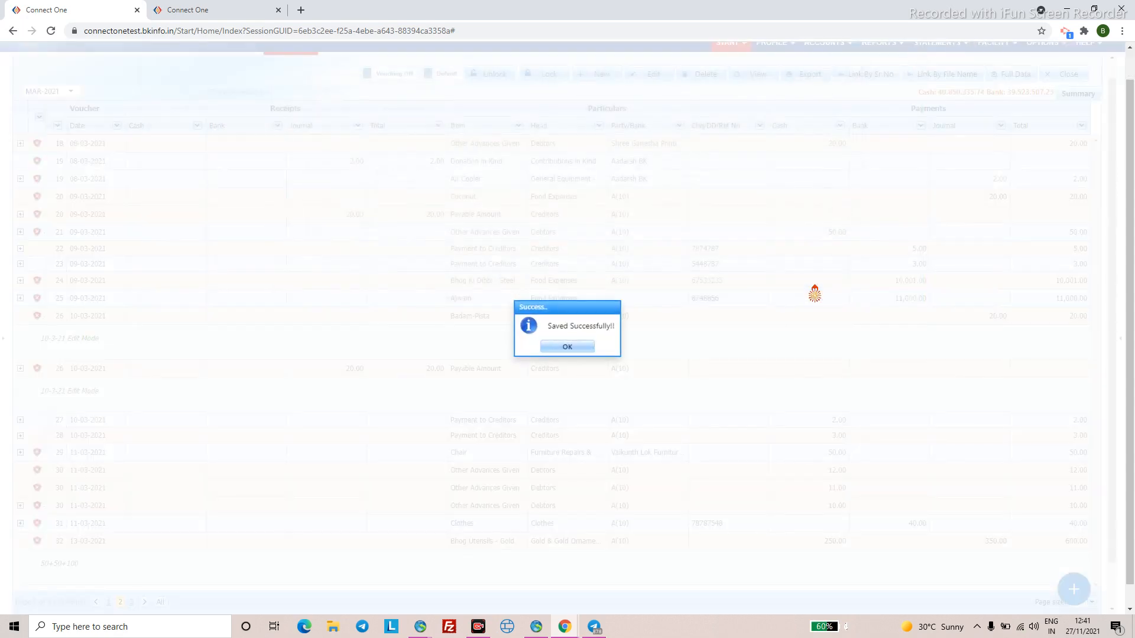
# - Acknowledge the save confirmation and decline adding another entry
pyautogui.click(580, 347)
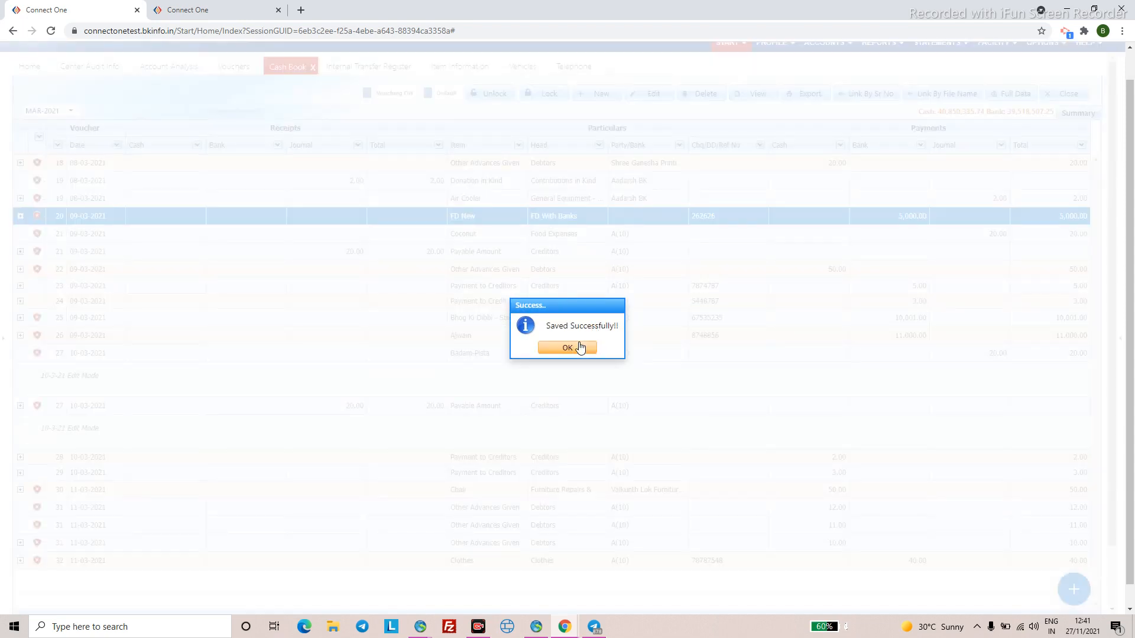
pyautogui.click(580, 347)
pyautogui.click(597, 349)
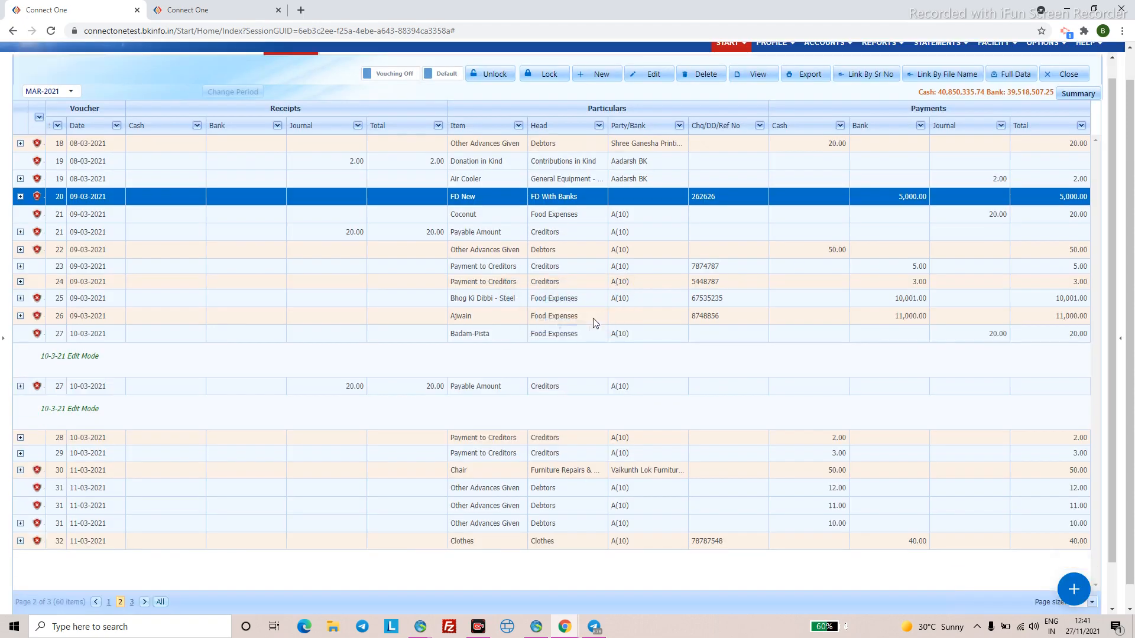
pyautogui.scroll(2, 669, 139)
# - Open PROFILE > Bank A/c and select the AXIS BANK savings account
pyautogui.click(769, 73)
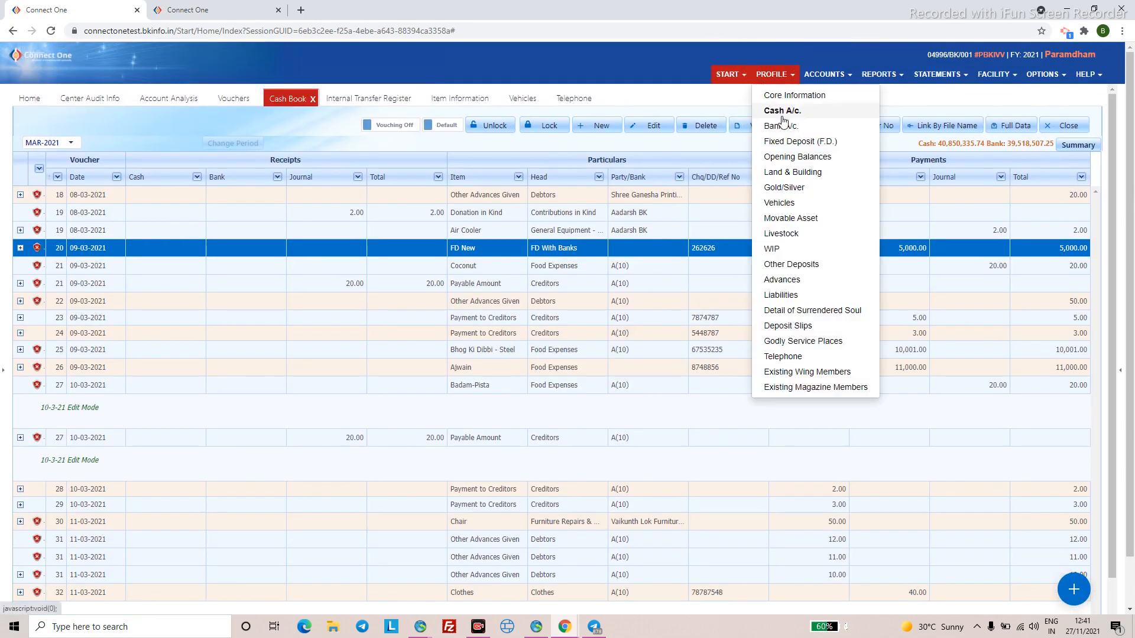
pyautogui.click(783, 128)
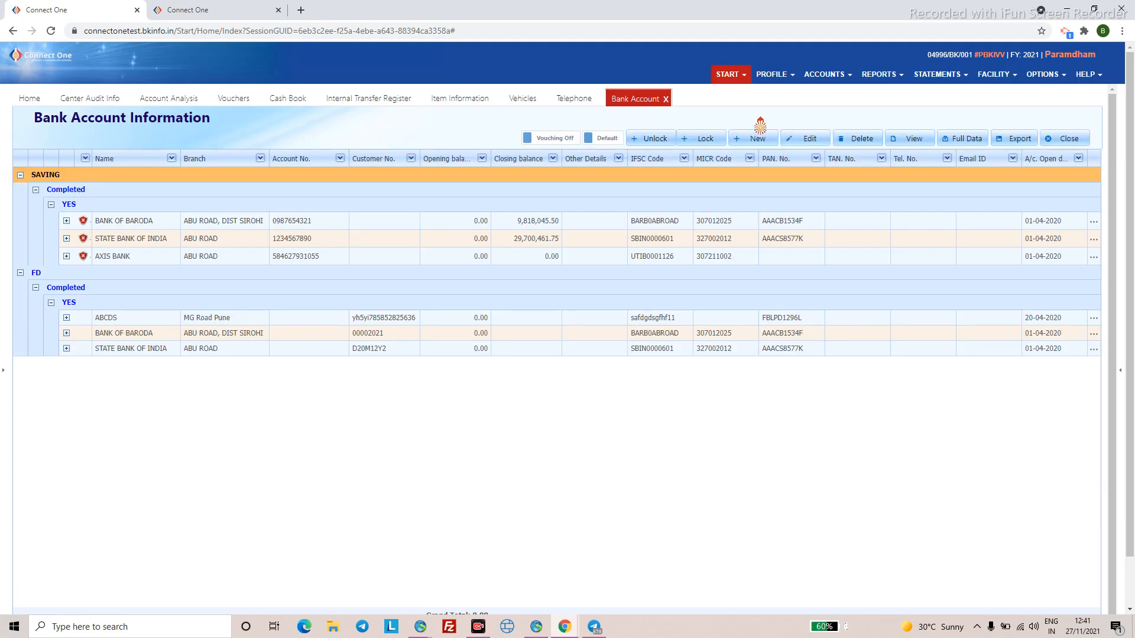
pyautogui.click(131, 255)
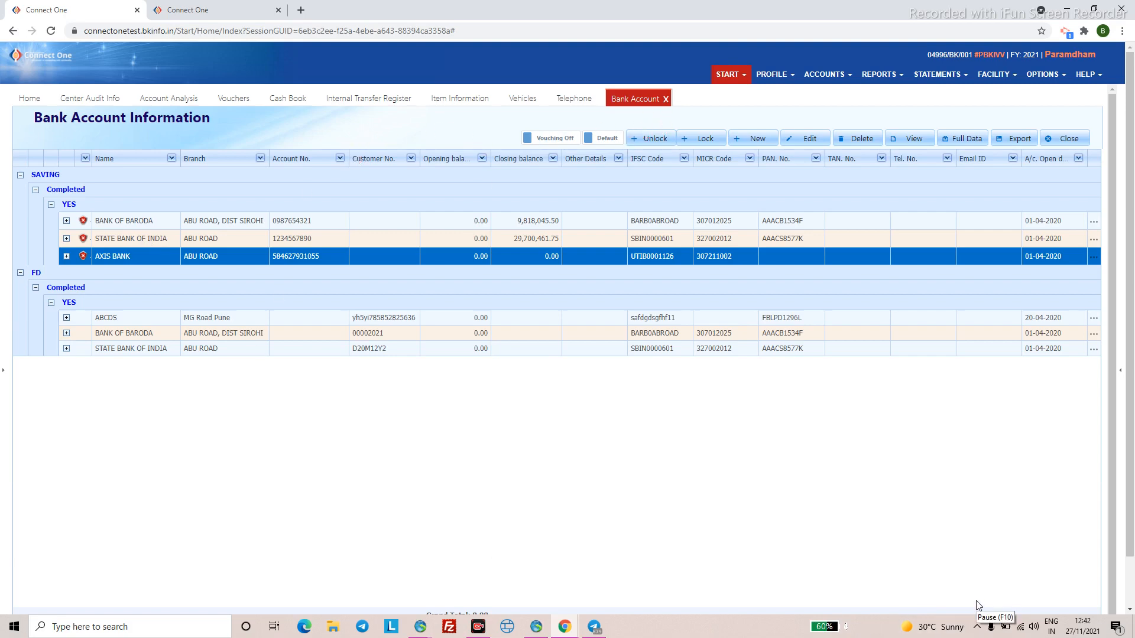
# - Open the State Bank of India FD record, view its bank list, then cancel and discard without changes
pyautogui.click(131, 353)
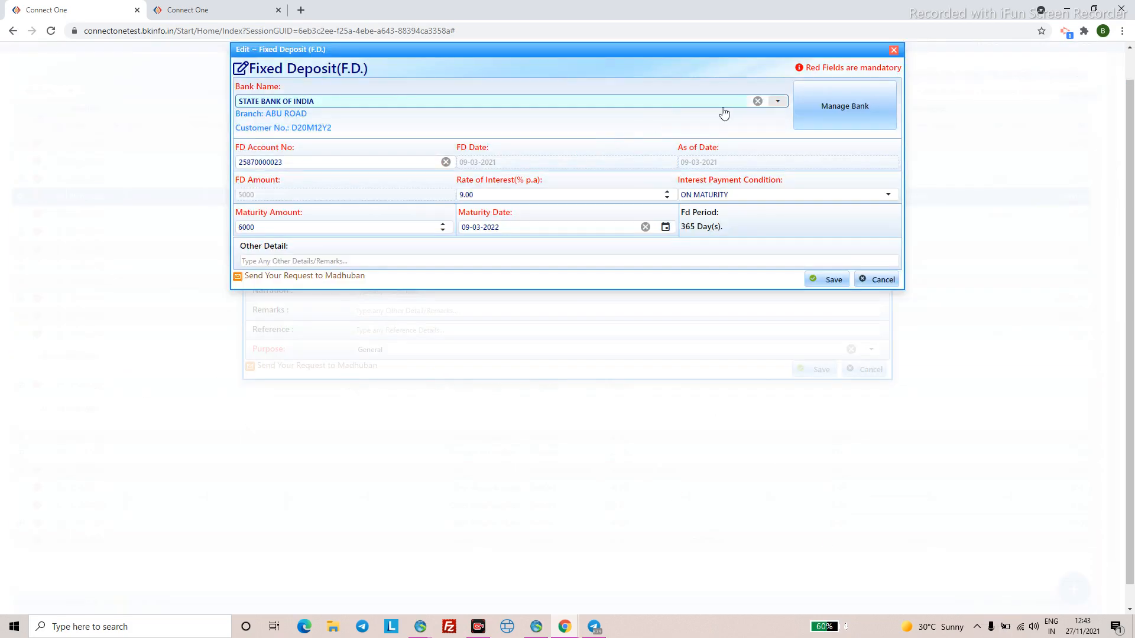
pyautogui.click(776, 104)
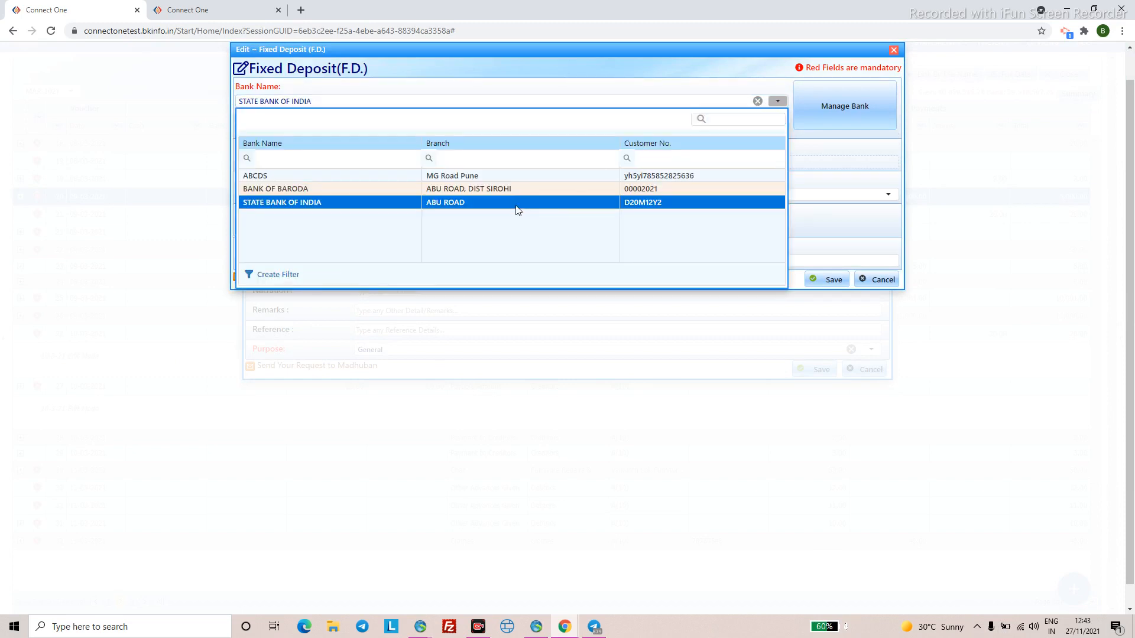
pyautogui.click(380, 104)
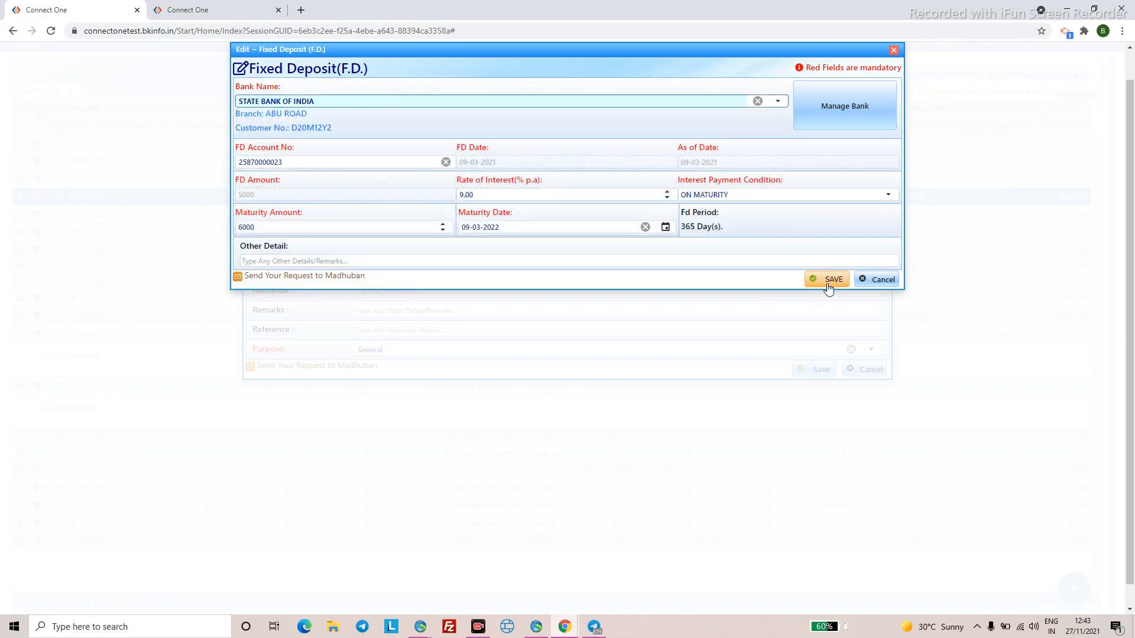
pyautogui.click(878, 281)
pyautogui.click(869, 369)
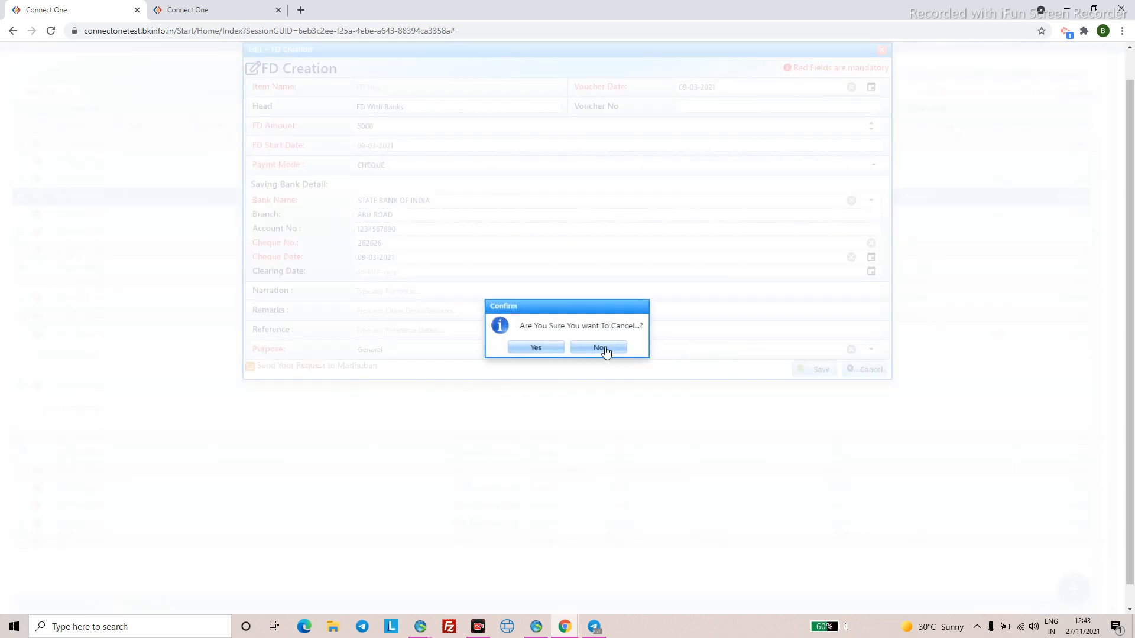
pyautogui.click(511, 355)
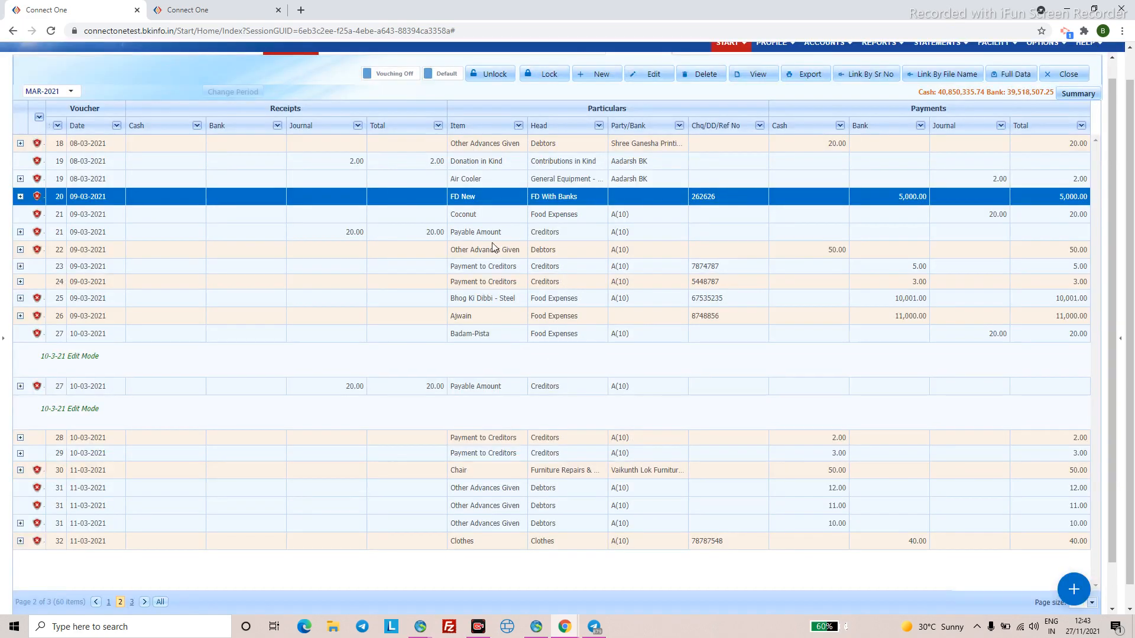
# - Open the Fixed Deposit (F.D.) register from the Profile menu
pyautogui.scroll(1, 473, 254)
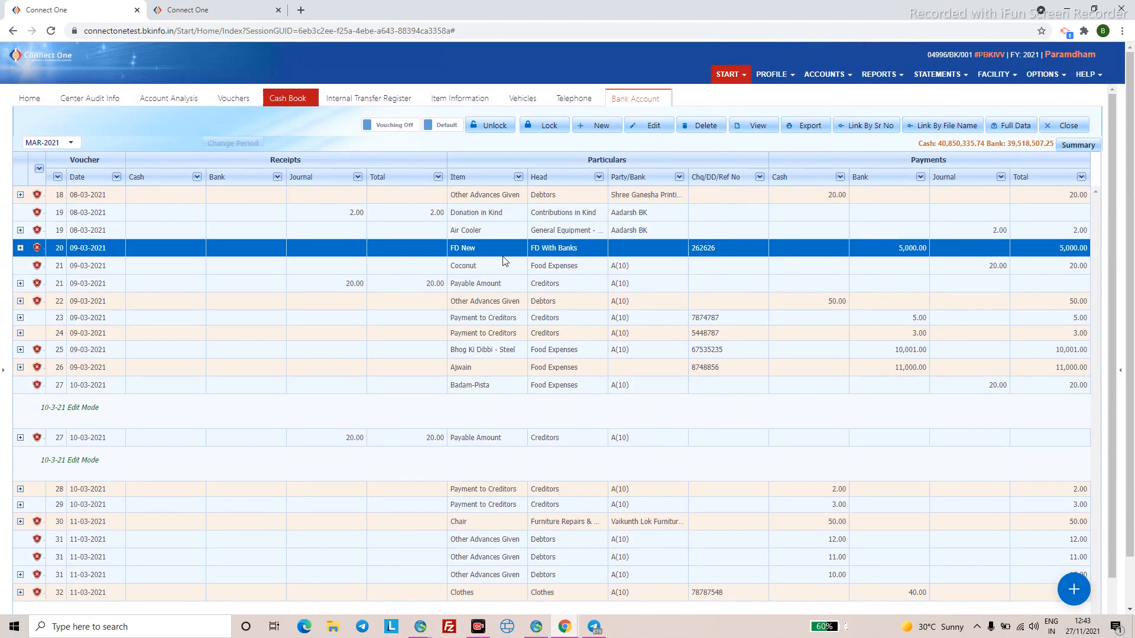
pyautogui.click(772, 74)
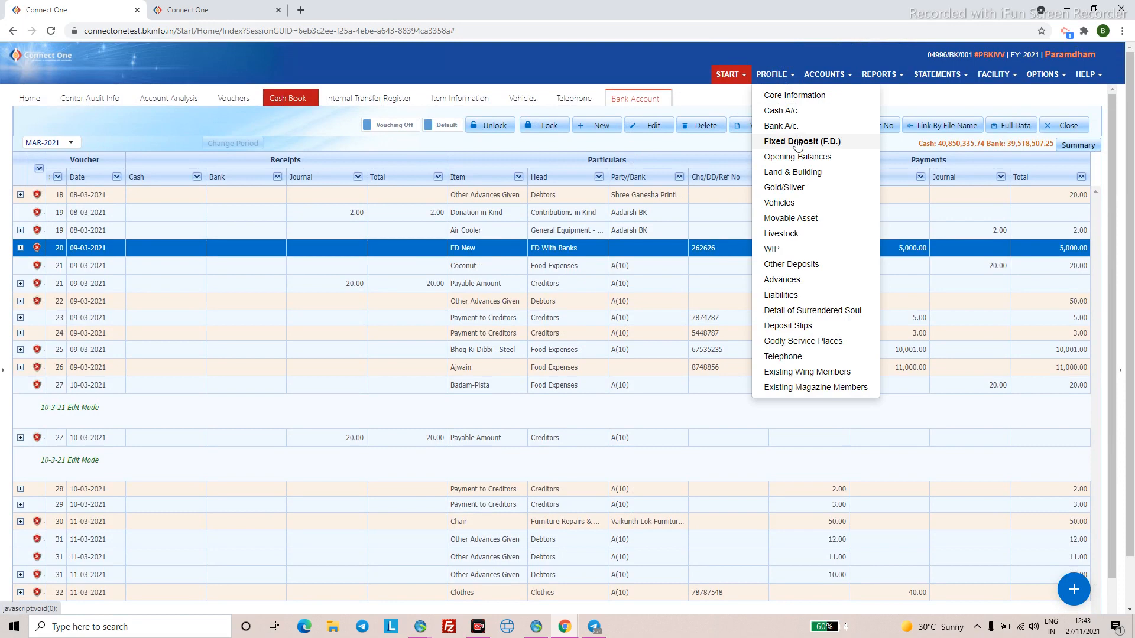
pyautogui.click(797, 143)
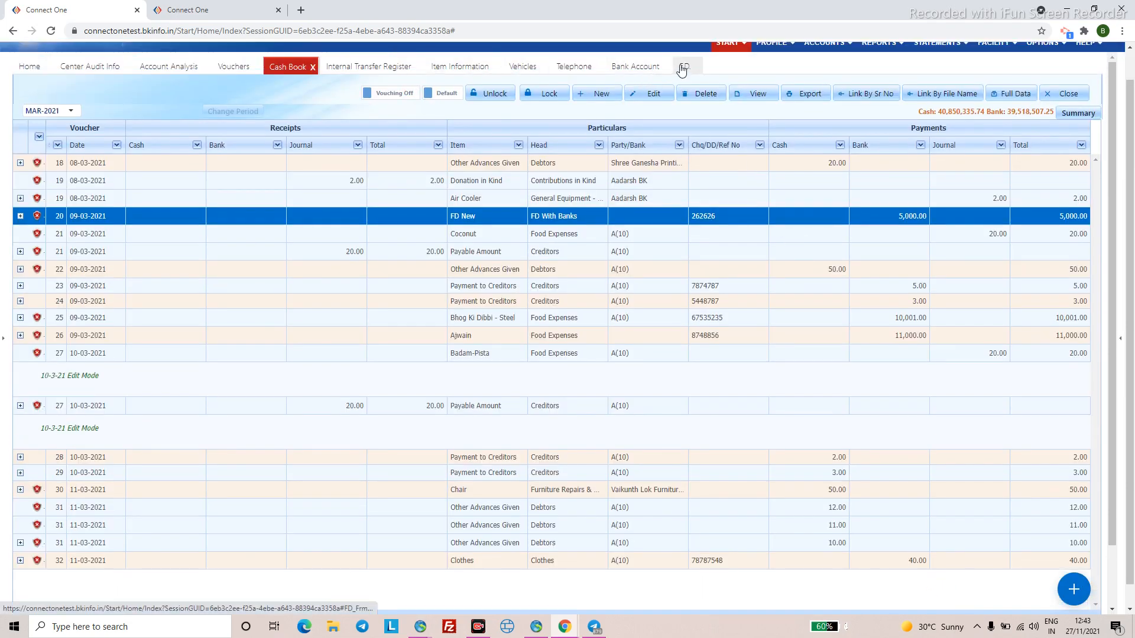
pyautogui.click(682, 68)
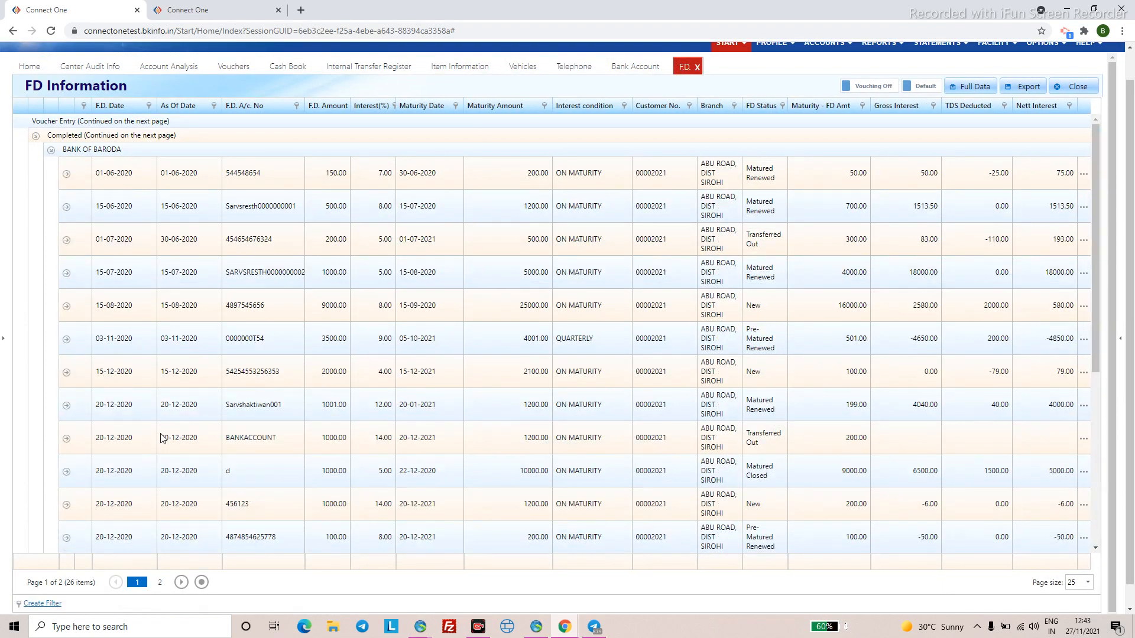
# - Show all 26 FD records and select the newest 5000 State Bank of India deposit
pyautogui.scroll(-4, 161, 443)
pyautogui.scroll(-1, 161, 444)
pyautogui.scroll(-1, 163, 445)
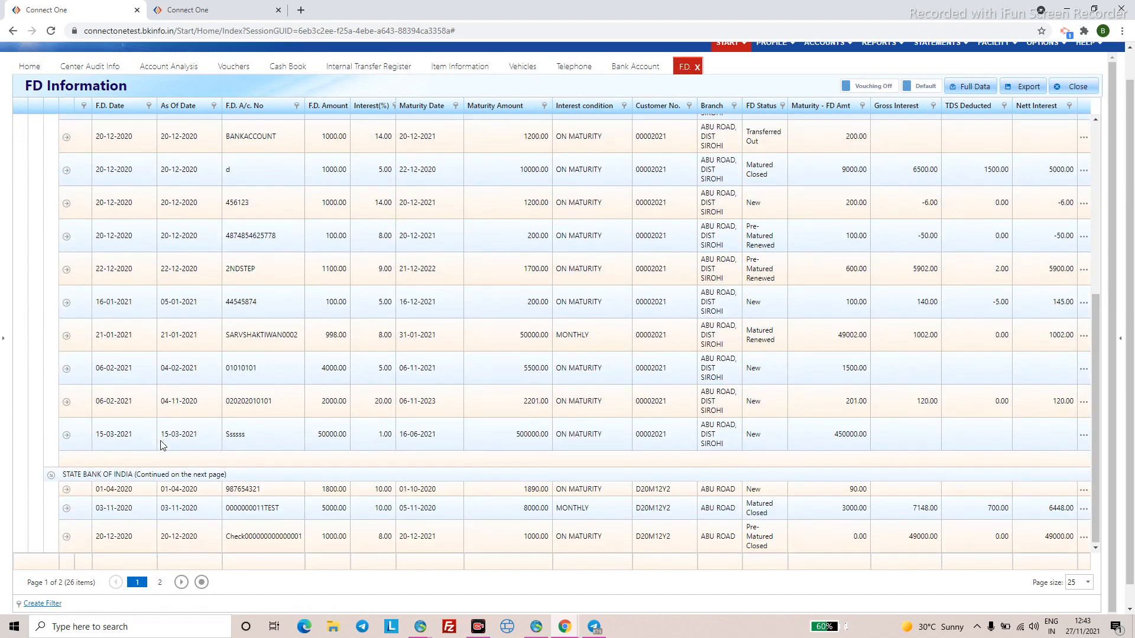
pyautogui.scroll(-1, 164, 465)
pyautogui.scroll(-1, 147, 513)
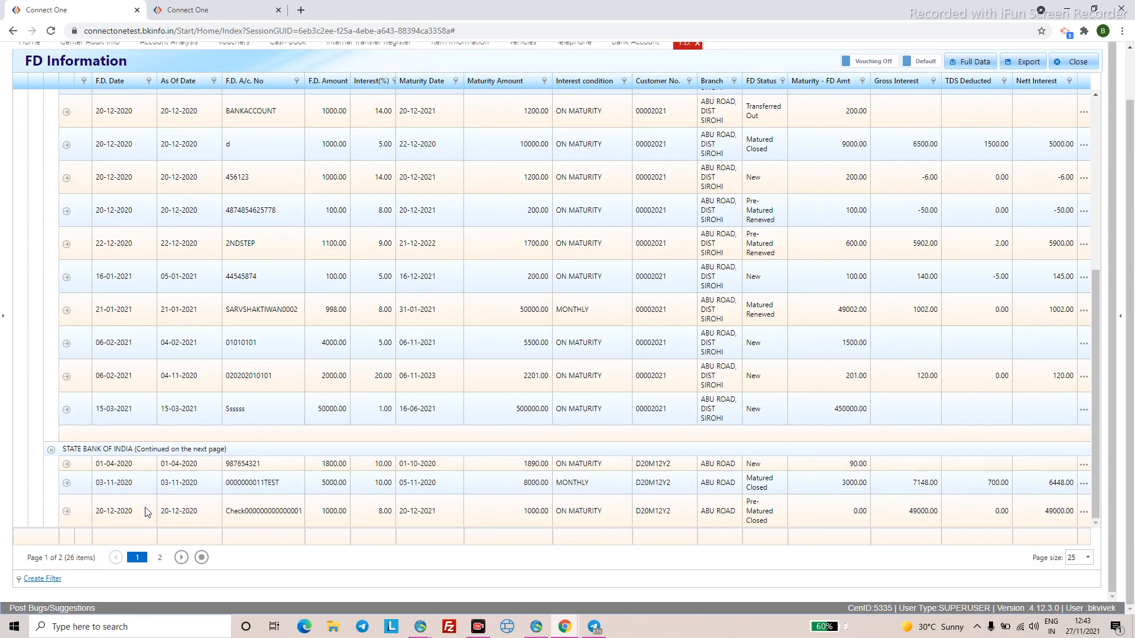
pyautogui.click(197, 560)
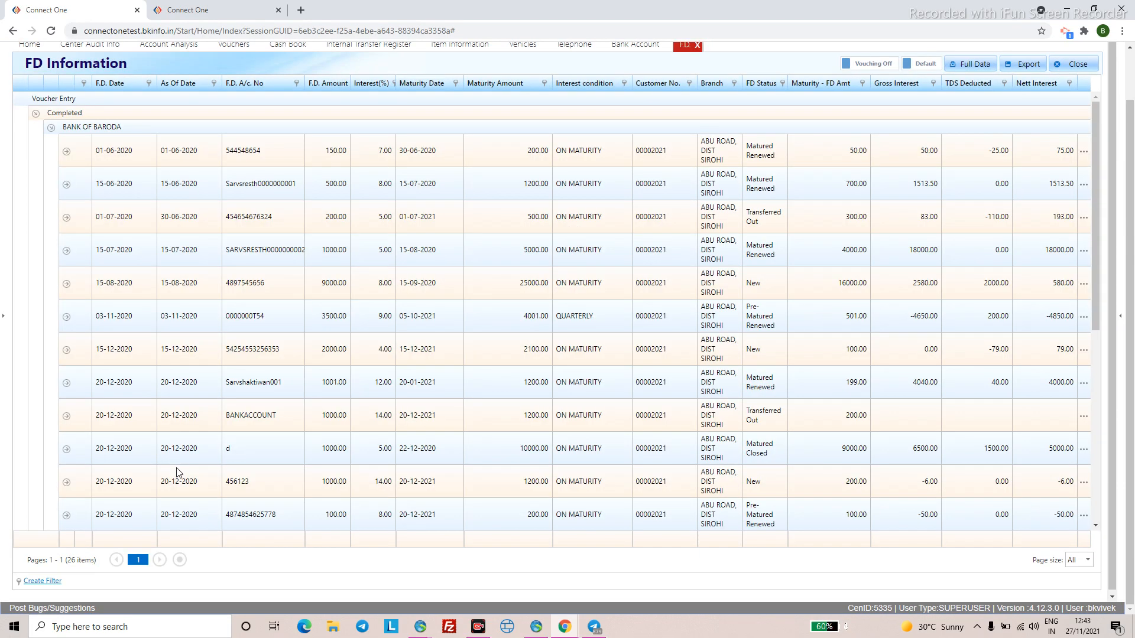
pyautogui.scroll(-10, 176, 472)
pyautogui.click(130, 477)
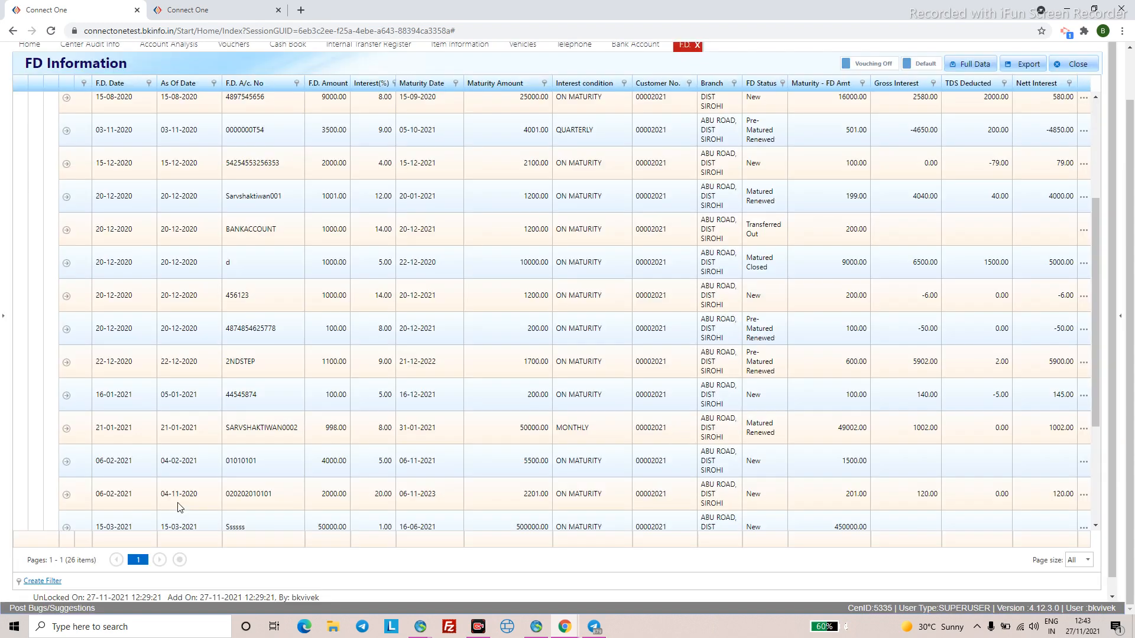
# - Go back to the Cash Book
pyautogui.scroll(-3, 177, 502)
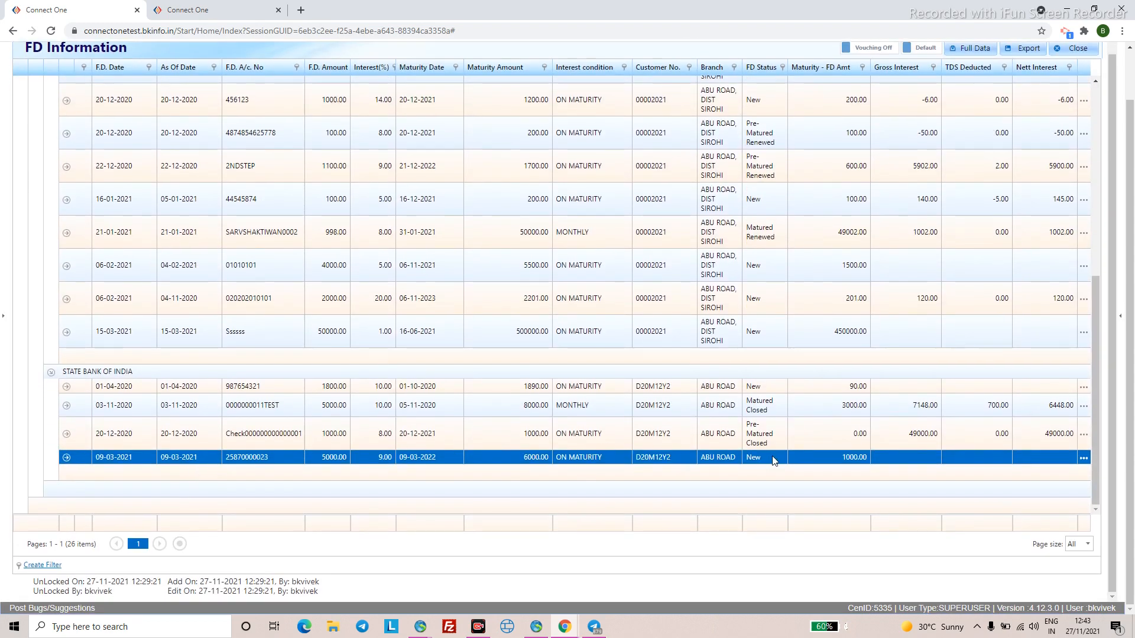
pyautogui.scroll(10, 866, 194)
pyautogui.scroll(3, 866, 194)
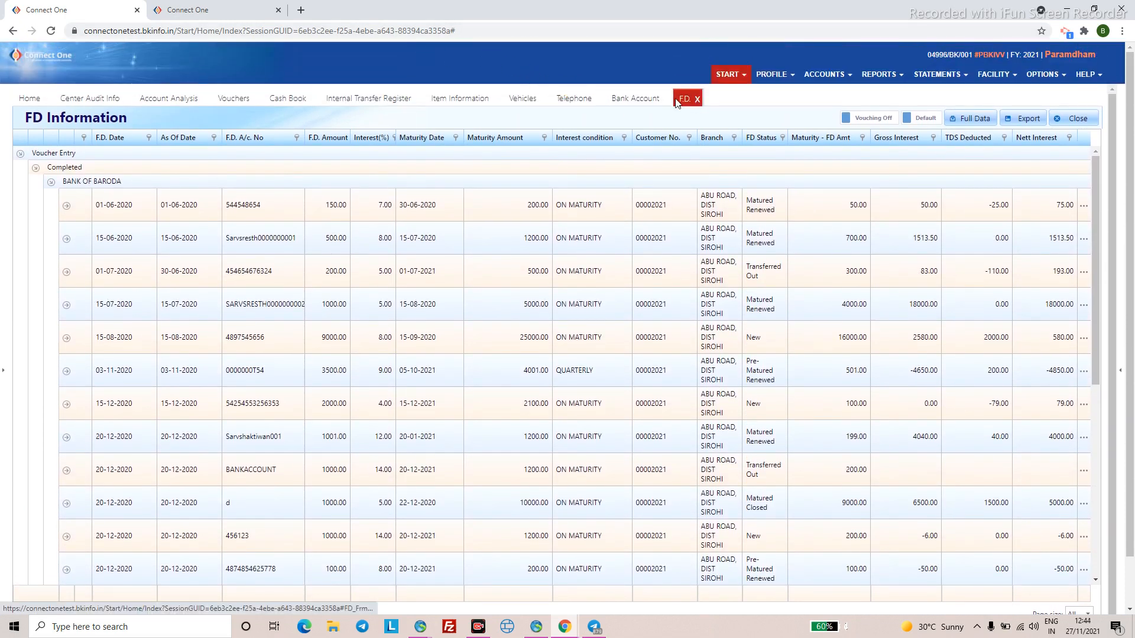
pyautogui.click(282, 106)
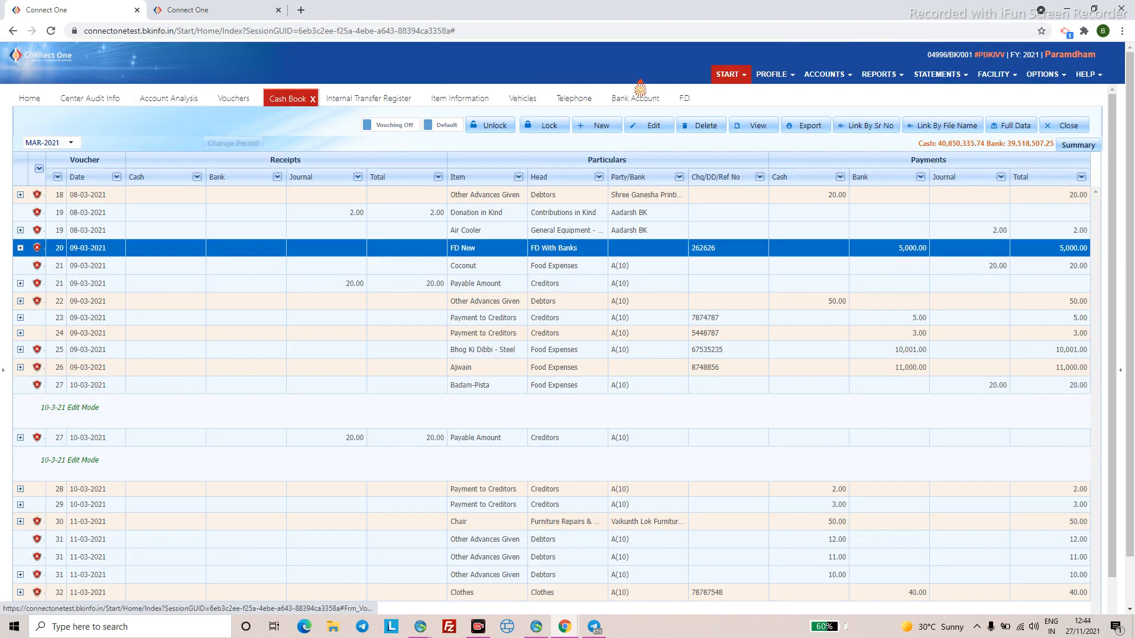
# - Back out of a Fixed Deposit voucher and start a blank Receipt voucher instead
pyautogui.click(602, 133)
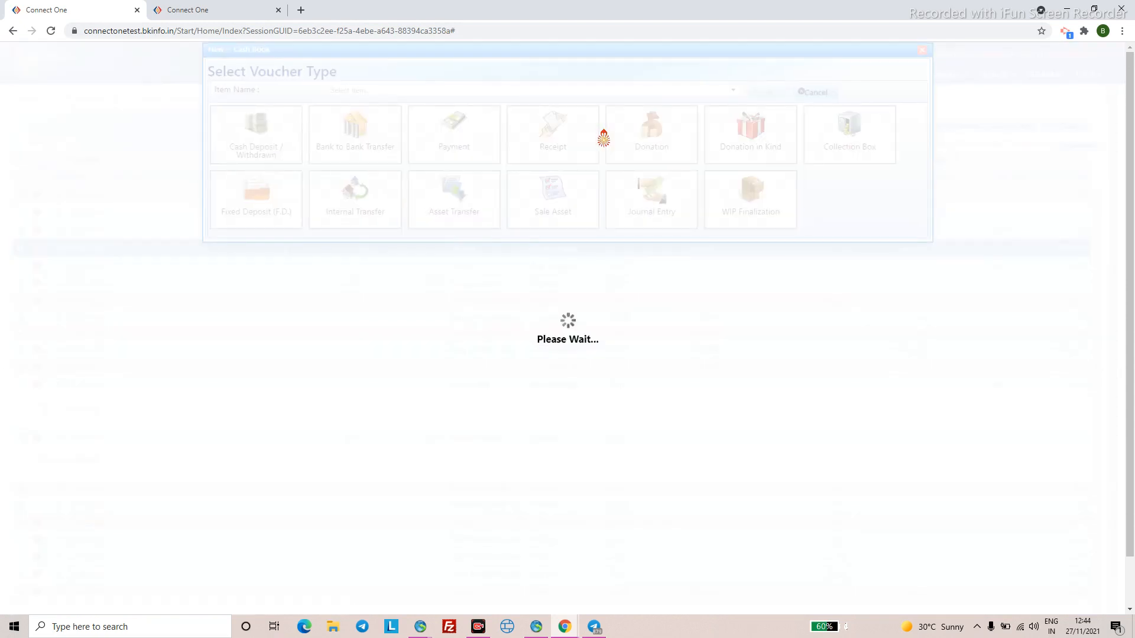
pyautogui.click(285, 208)
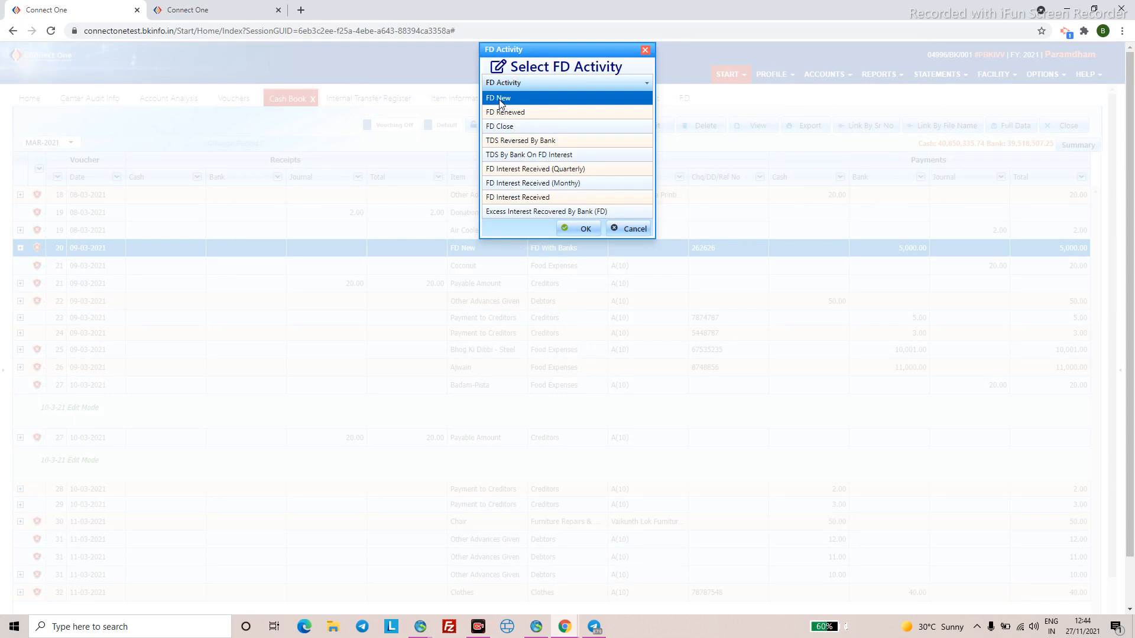
pyautogui.click(627, 229)
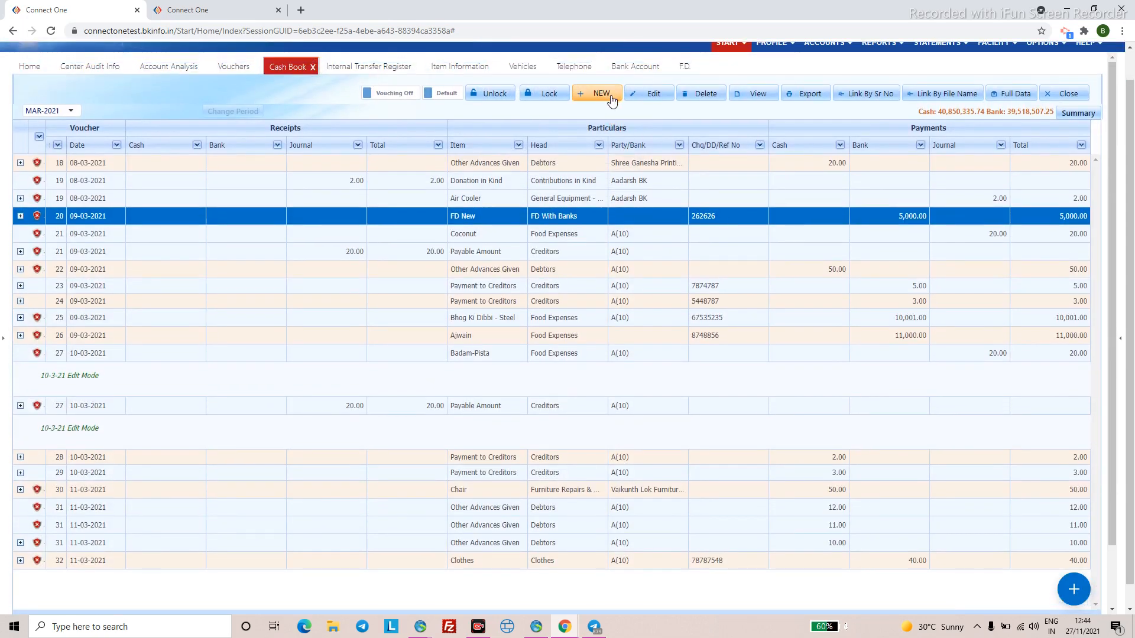
pyautogui.click(612, 102)
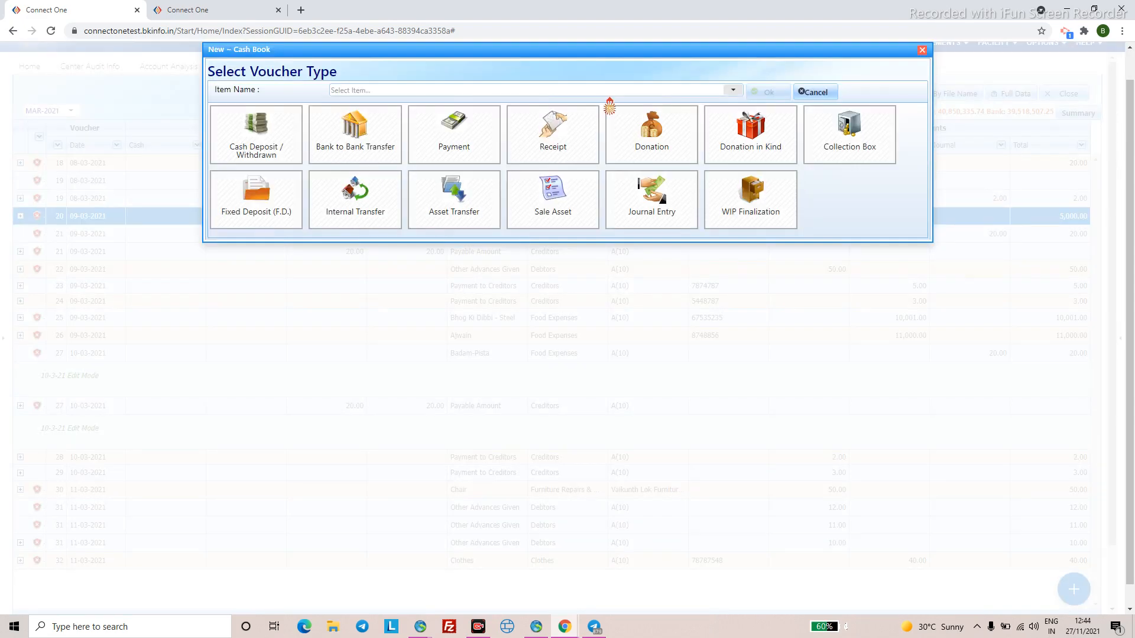
pyautogui.click(540, 131)
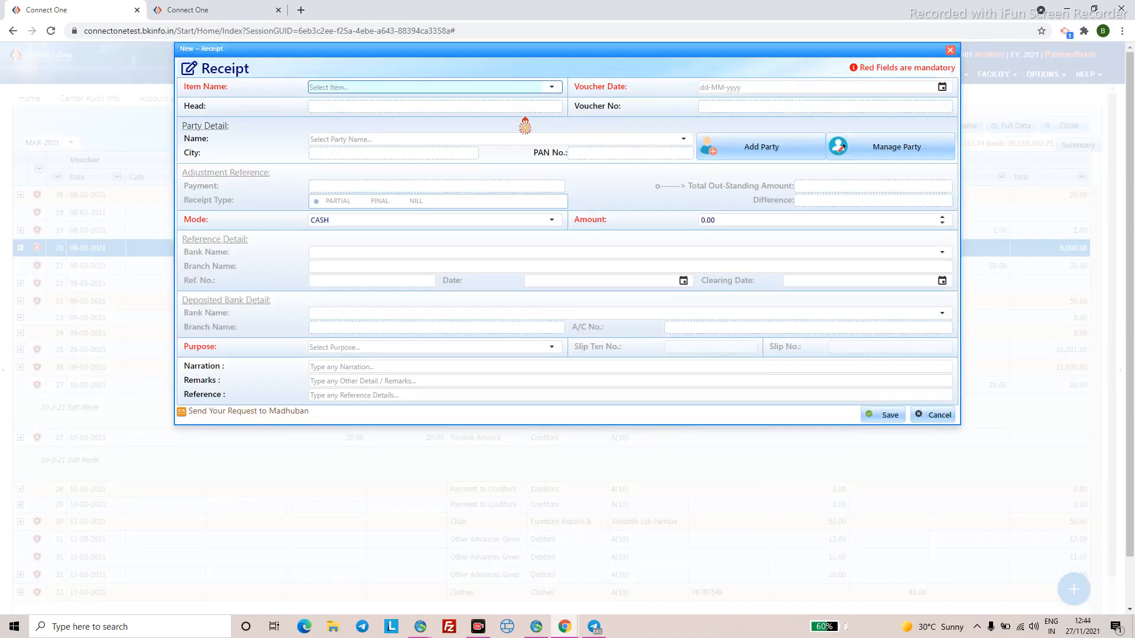
# - Choose the Interest SB item and date the receipt 08-03-2021
pyautogui.click(434, 87)
pyautogui.write('inte')
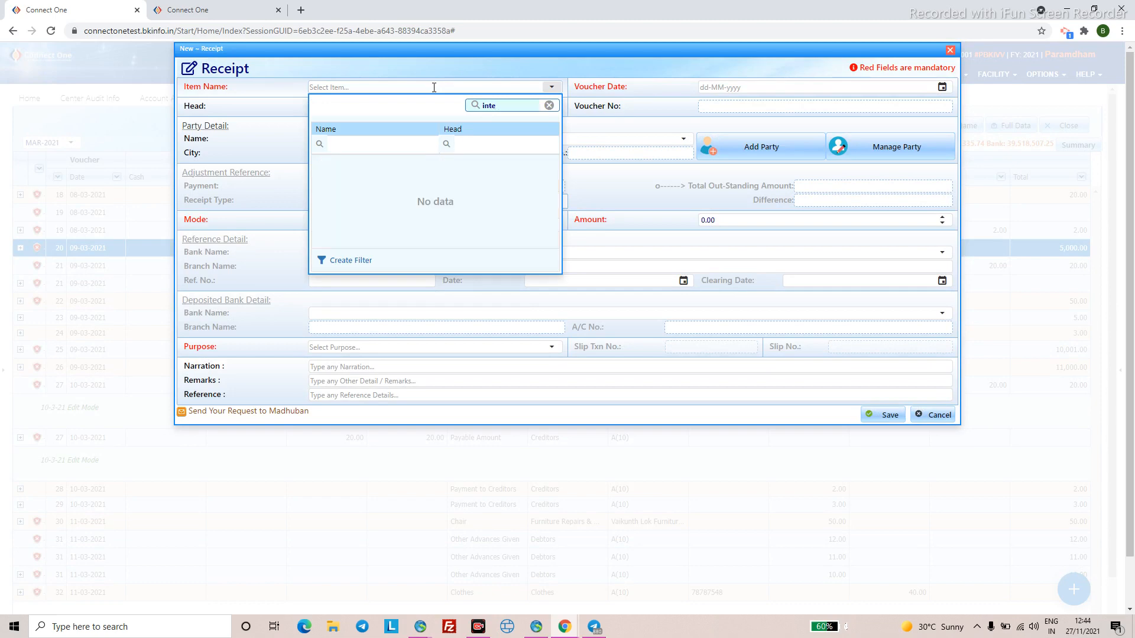
pyautogui.click(378, 164)
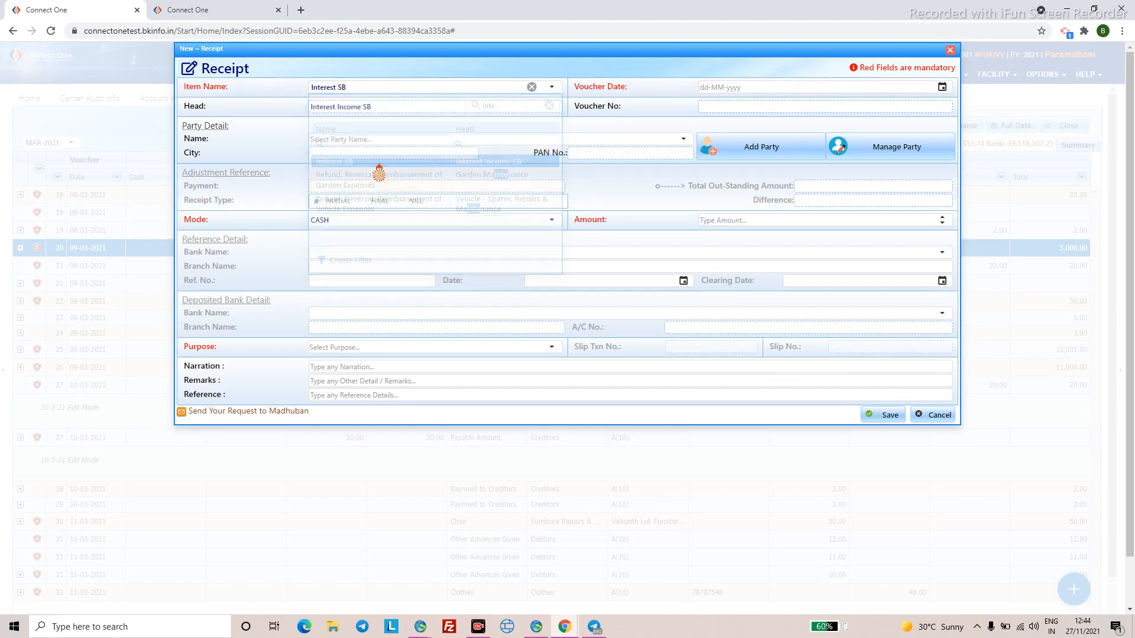
pyautogui.click(714, 89)
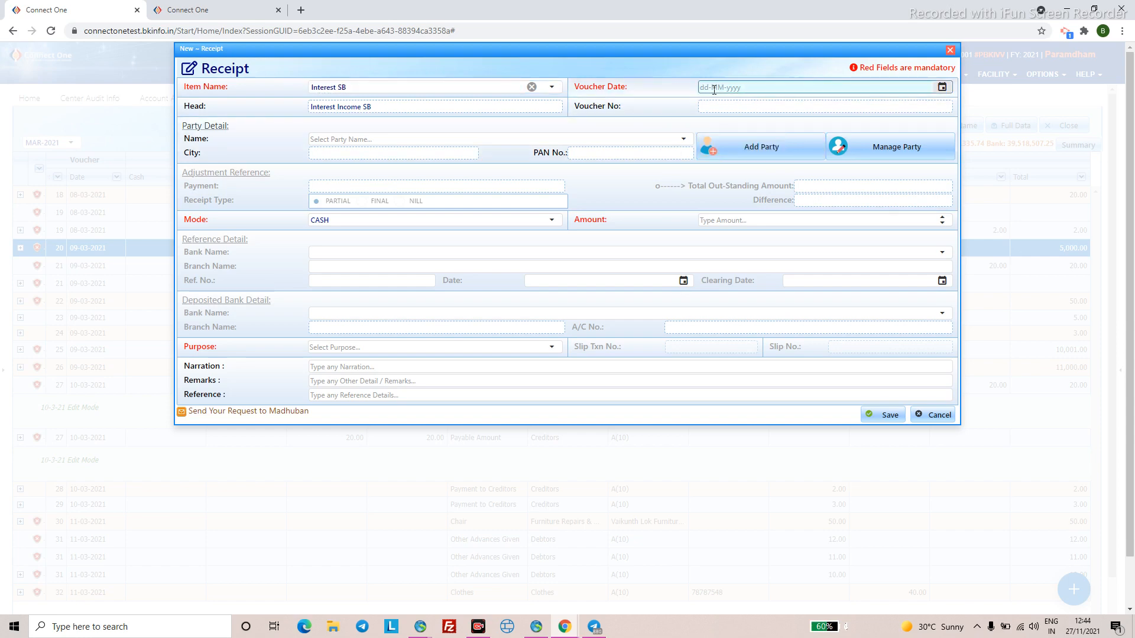
pyautogui.write('08-03-2021')
# - Make it a BANK ACCOUNT receipt of 118.00 deposited into State Bank of India
pyautogui.click(551, 221)
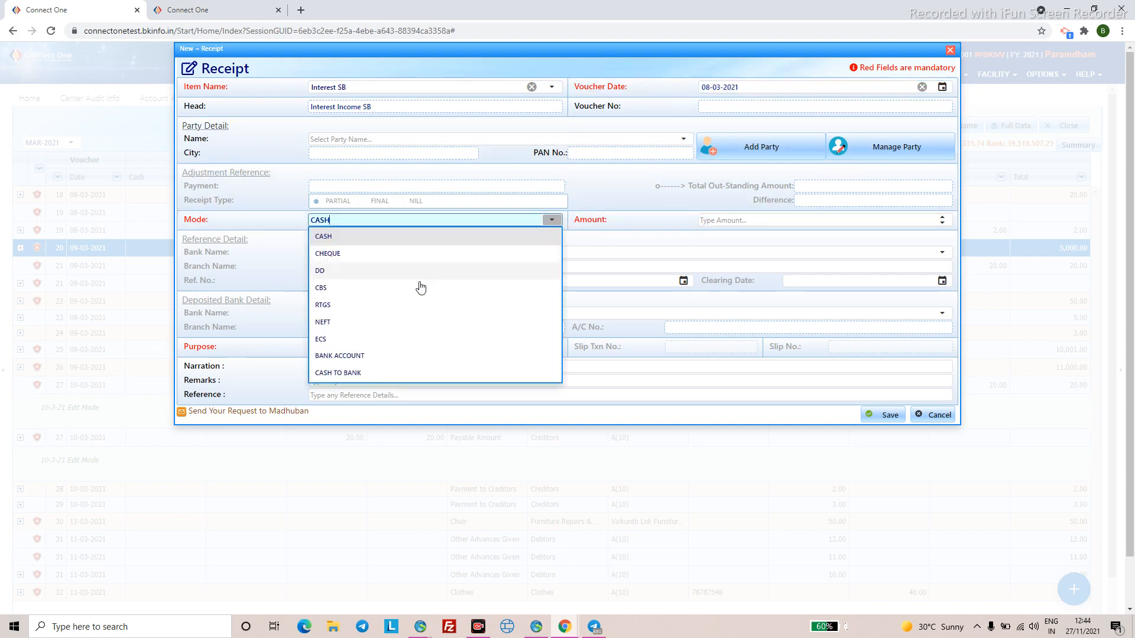
pyautogui.click(379, 356)
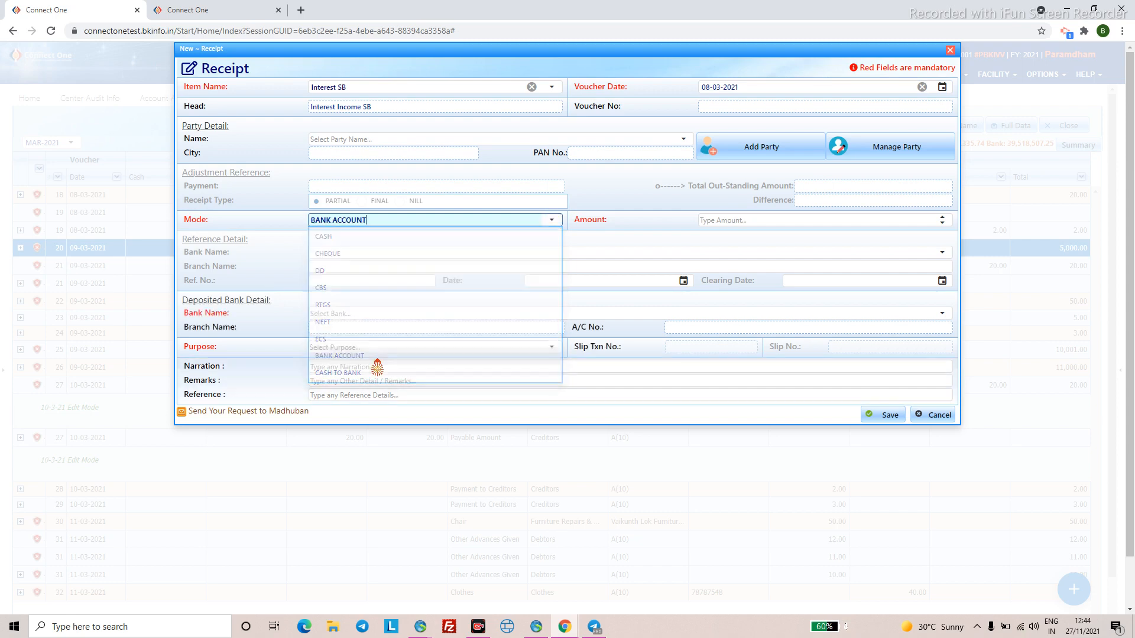
pyautogui.click(738, 221)
pyautogui.write('118.00')
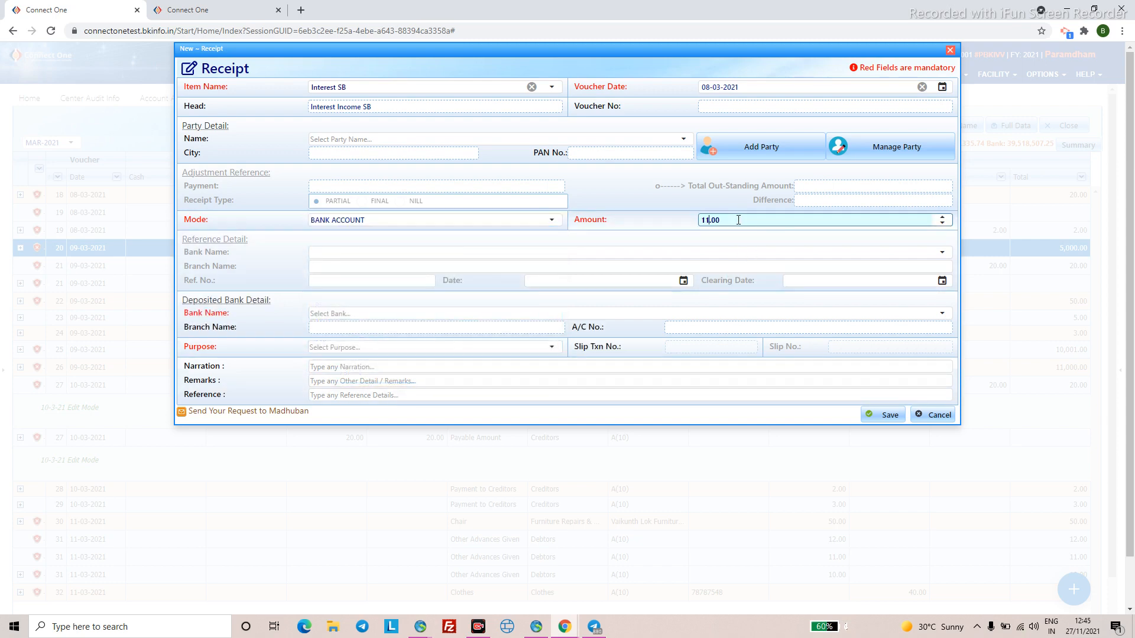
pyautogui.click(377, 312)
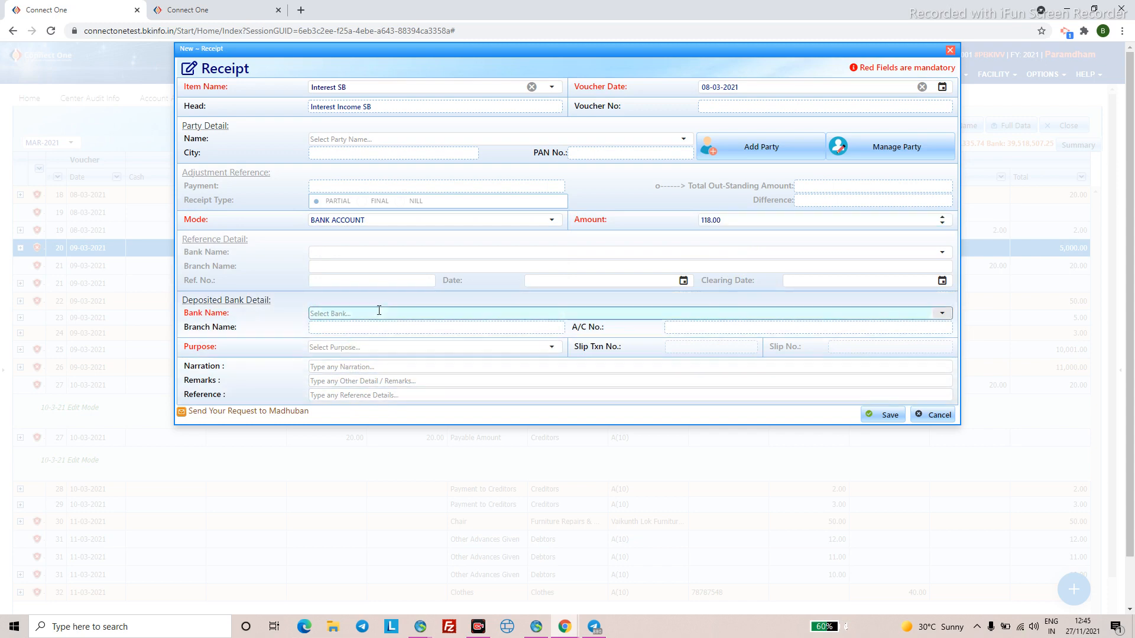
pyautogui.click(395, 404)
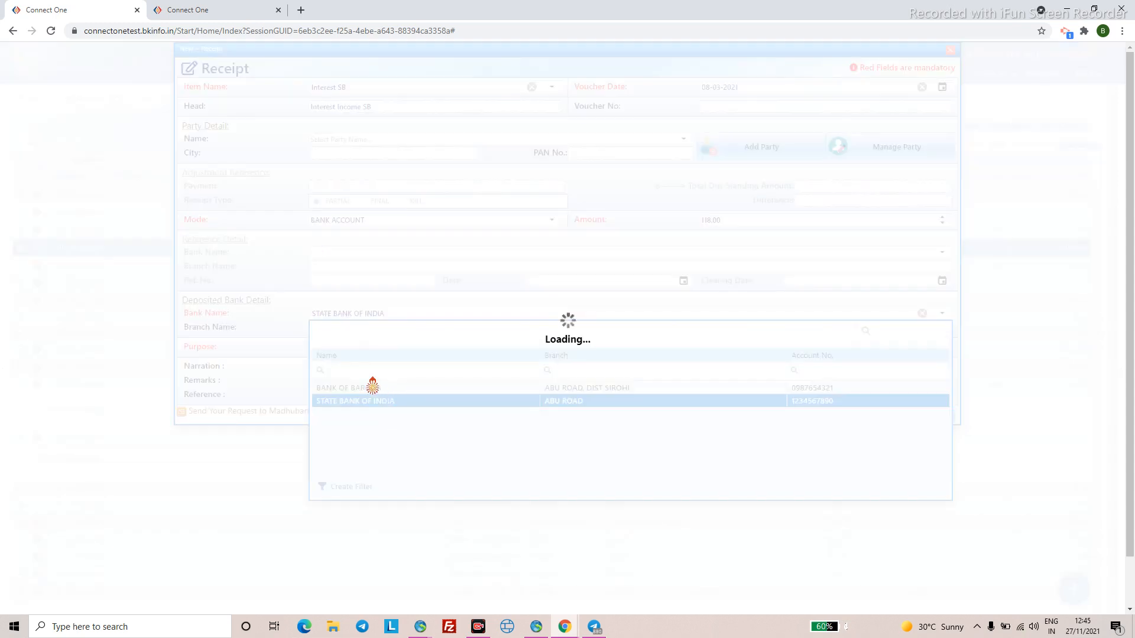
# - Set the receipt purpose to General
pyautogui.click(361, 348)
pyautogui.click(363, 347)
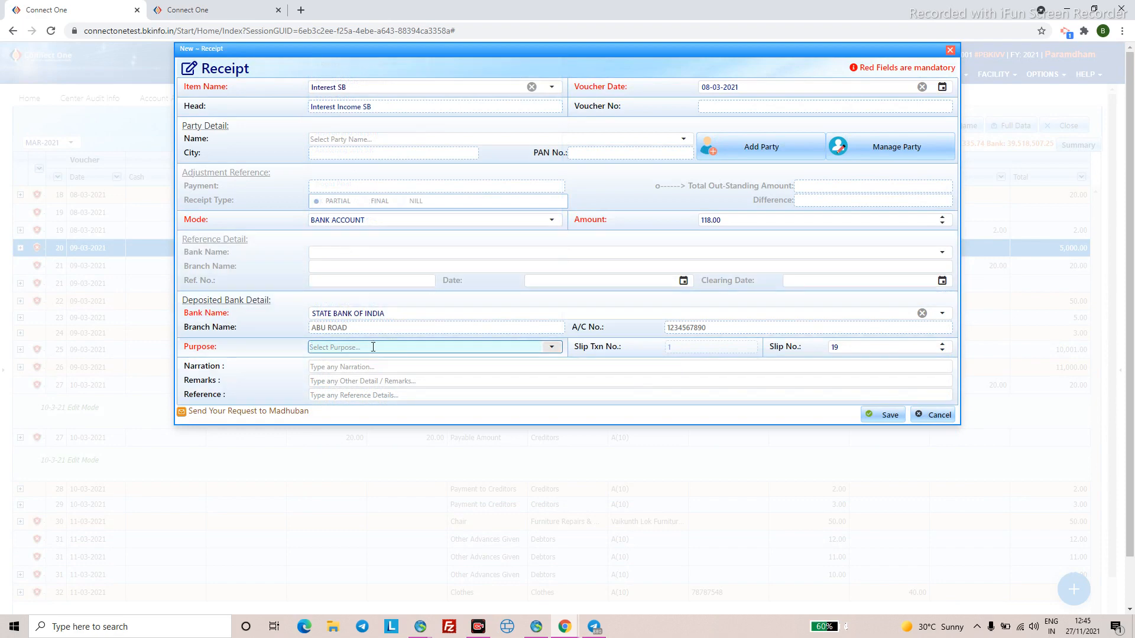
pyautogui.write('gen')
pyautogui.click(362, 381)
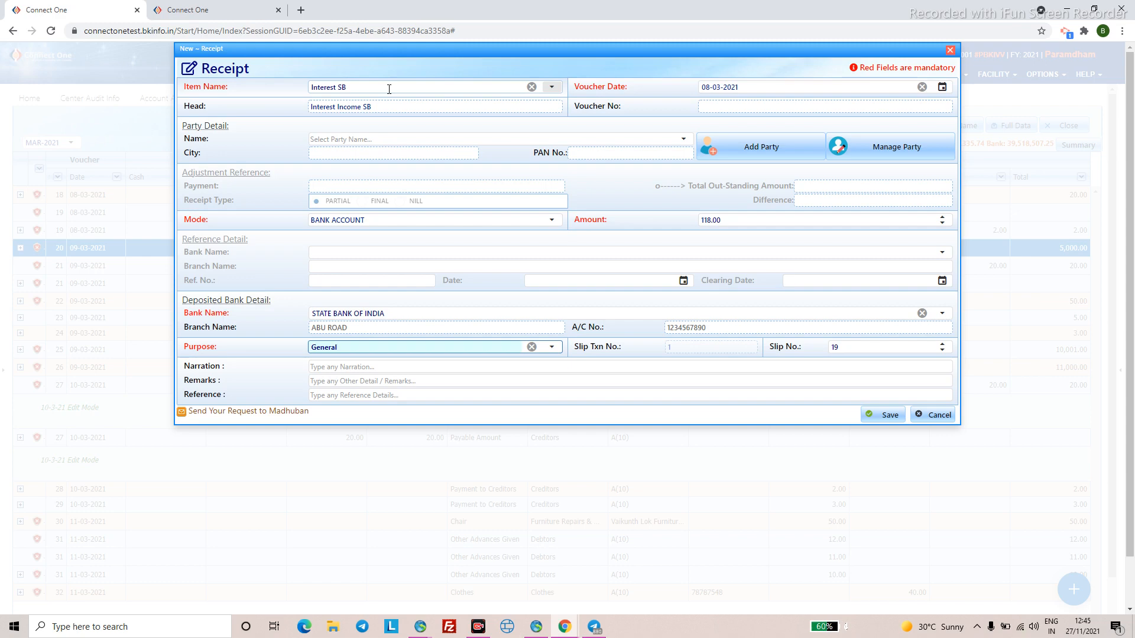
# - Confirm Interest SB as the item and save the 118.00 receipt
pyautogui.click(550, 87)
pyautogui.scroll(-3, 389, 233)
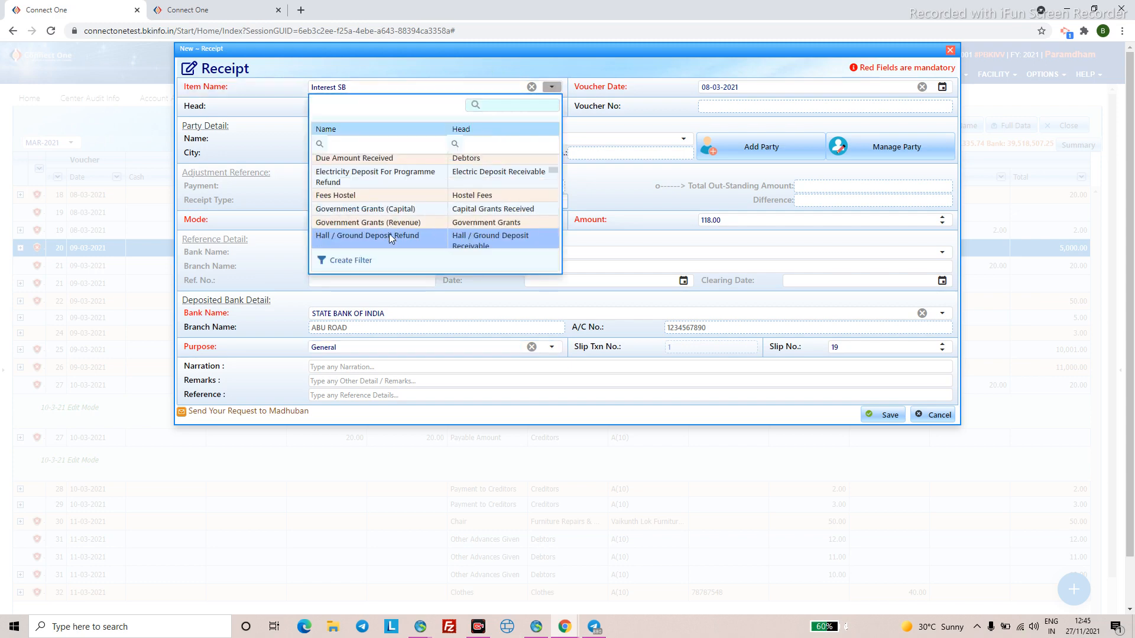
pyautogui.scroll(-2, 389, 233)
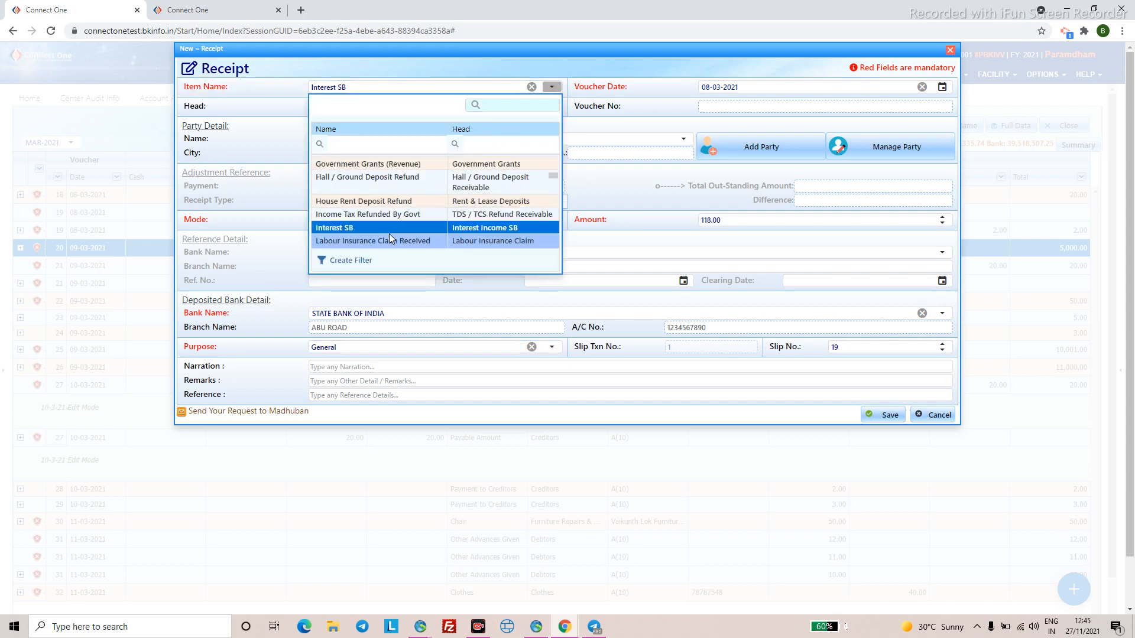
pyautogui.scroll(-3, 389, 234)
pyautogui.scroll(-2, 389, 234)
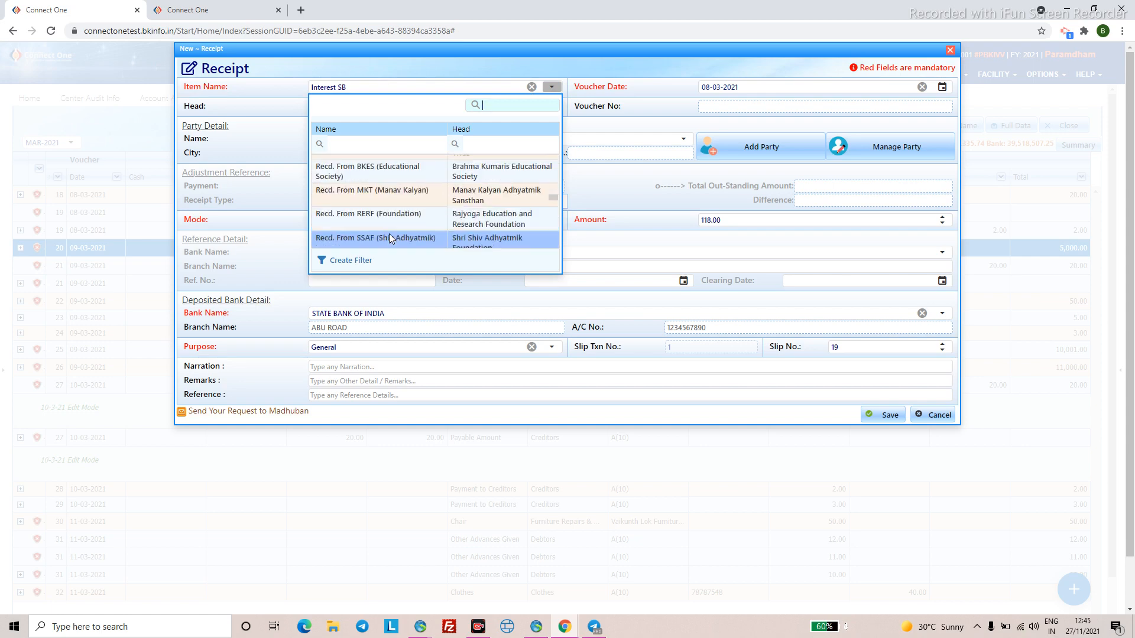
pyautogui.scroll(-5, 389, 233)
pyautogui.scroll(-3, 389, 233)
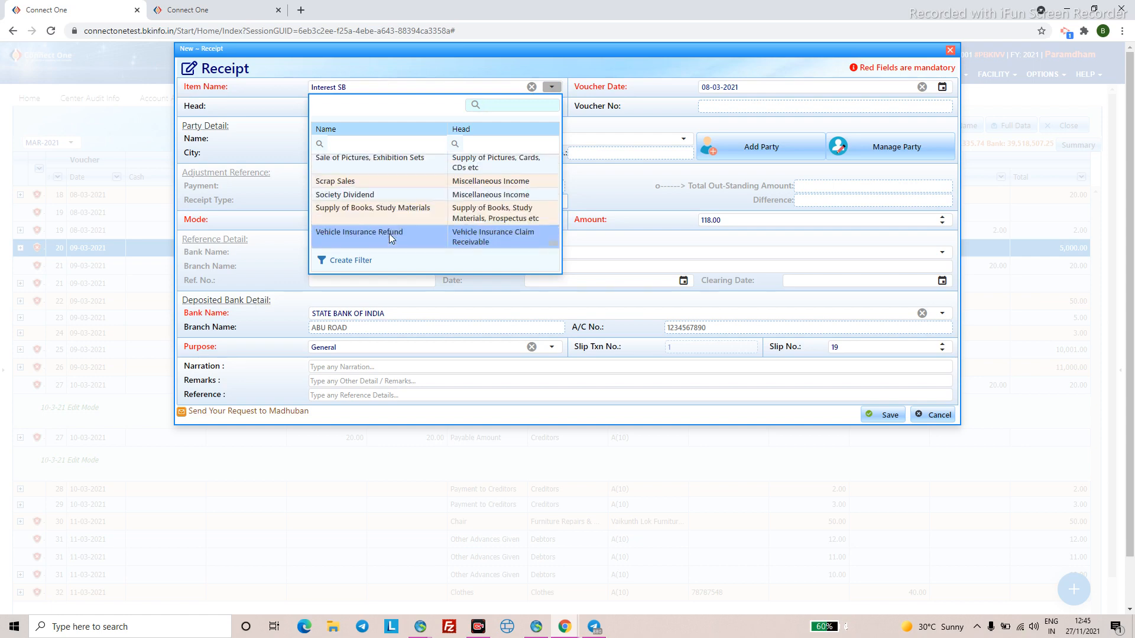
pyautogui.click(379, 85)
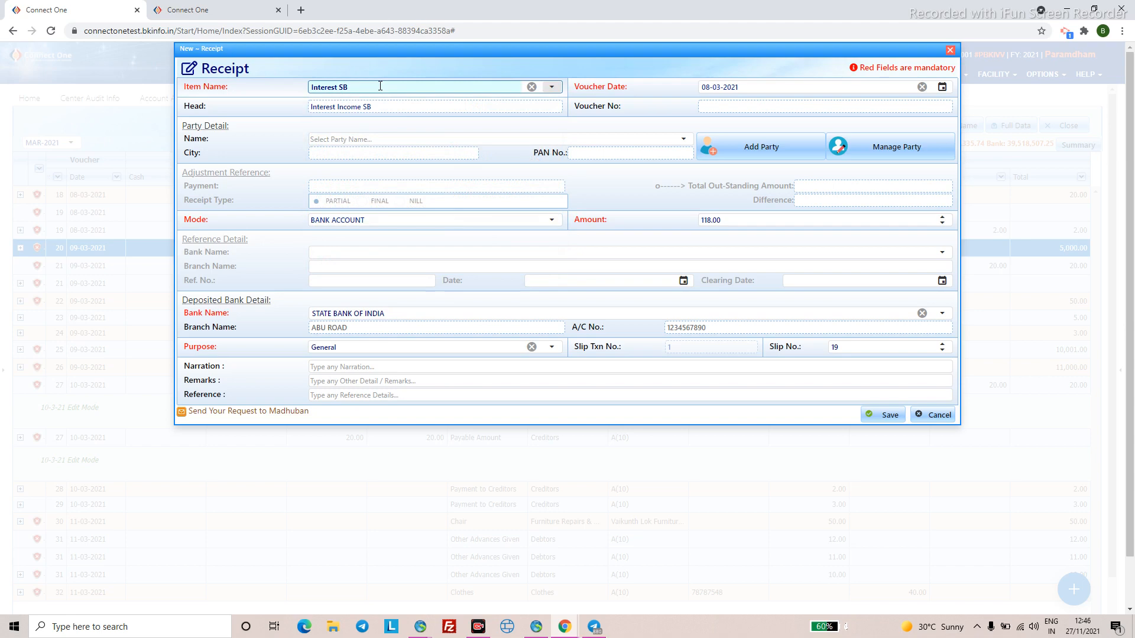
pyautogui.click(883, 416)
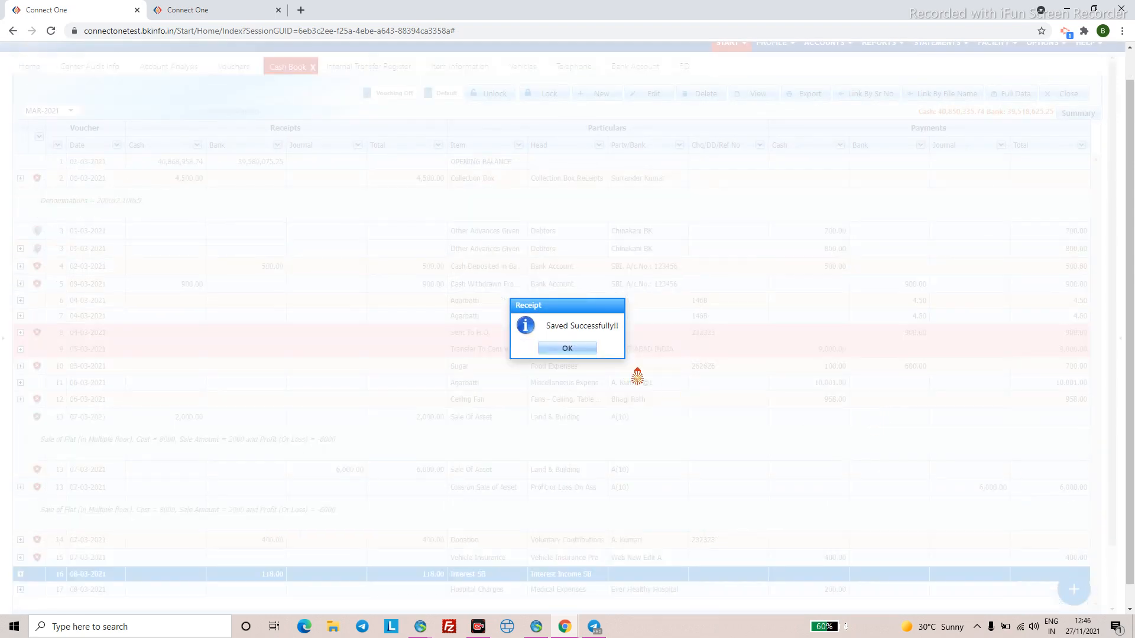
# - Dismiss the save confirmation, decline adding another entry, and cancel the new-voucher chooser
pyautogui.click(572, 349)
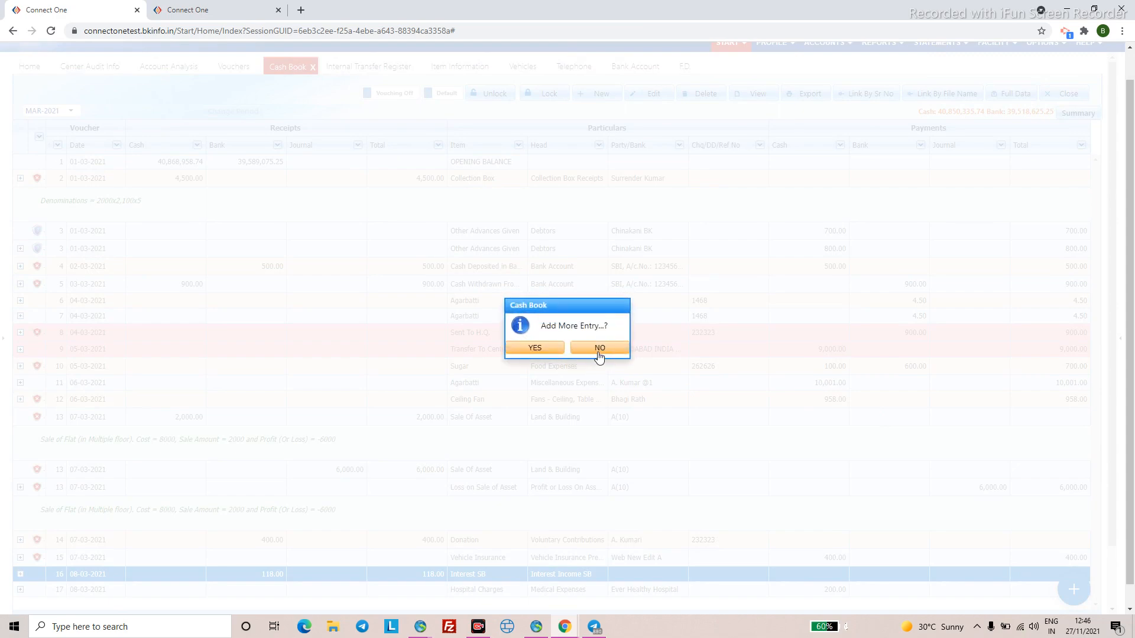
pyautogui.click(597, 348)
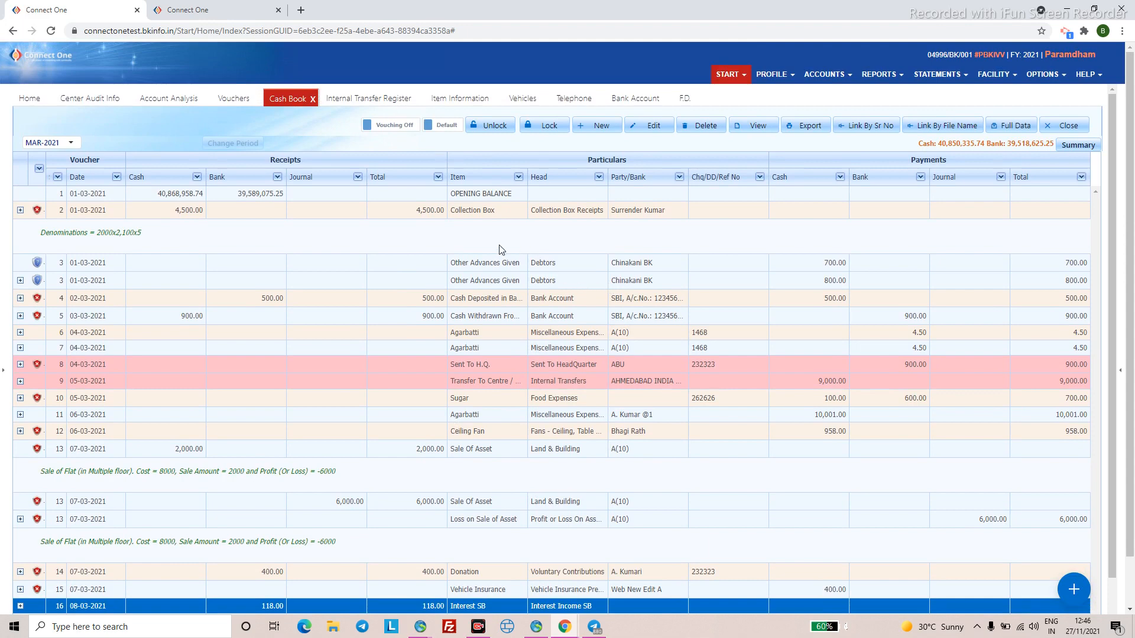
pyautogui.click(601, 127)
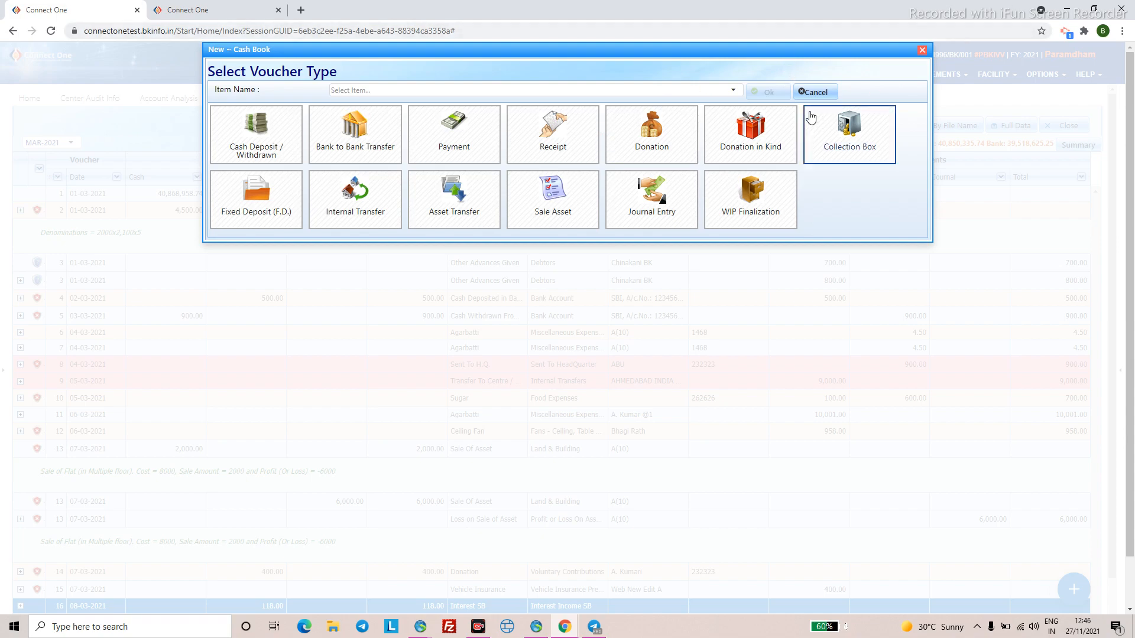
pyautogui.click(812, 91)
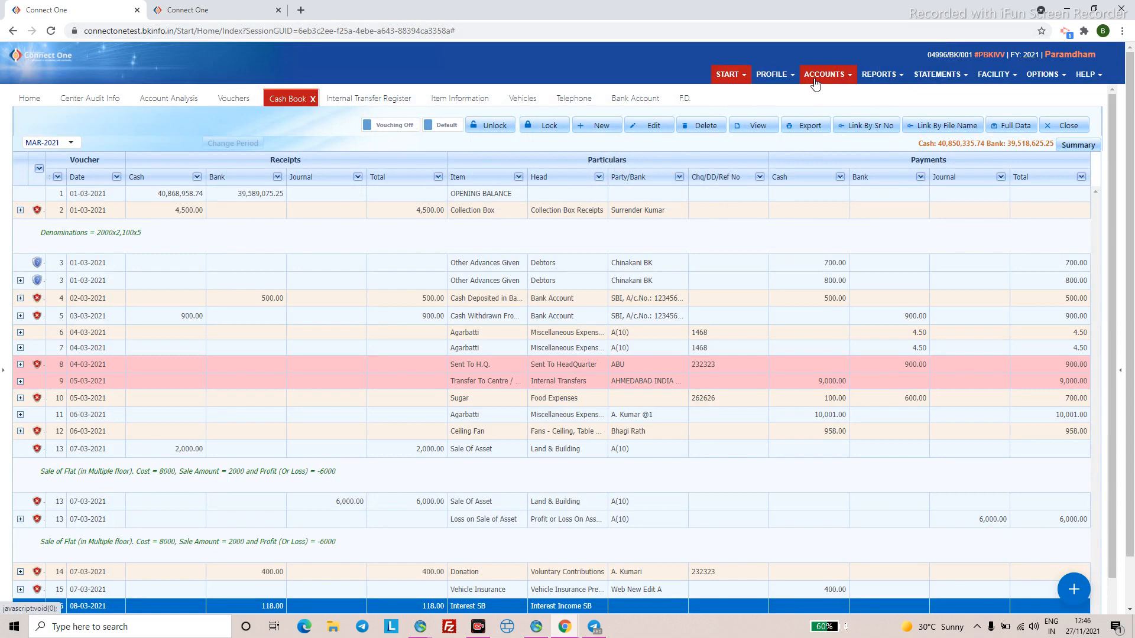
# - Bring up the list of available reports over the Cash Book
pyautogui.scroll(-1, 530, 342)
pyautogui.scroll(1, 738, 178)
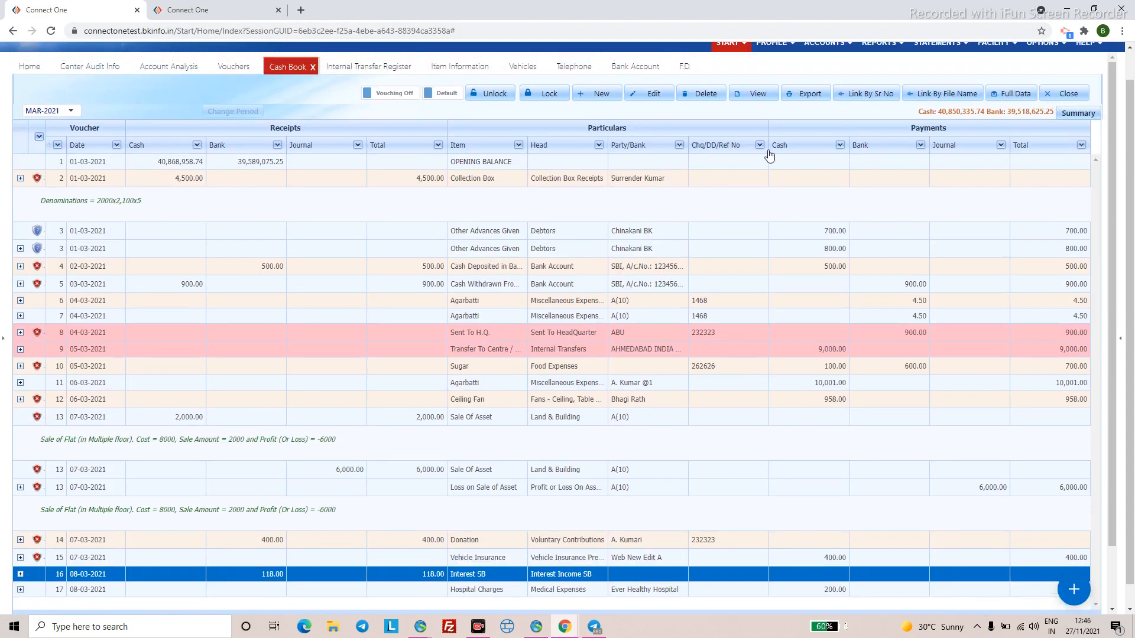
pyautogui.scroll(1, 769, 155)
pyautogui.click(879, 75)
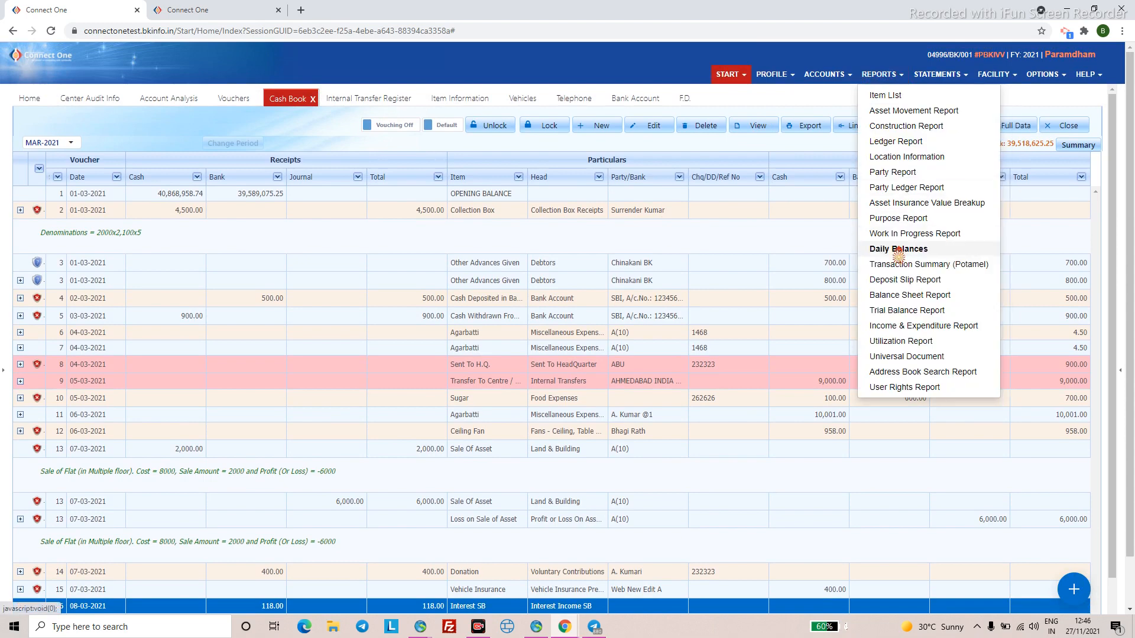
# - Run Daily Balances for State Bank of India over the 1st Half Yearly period
pyautogui.click(899, 250)
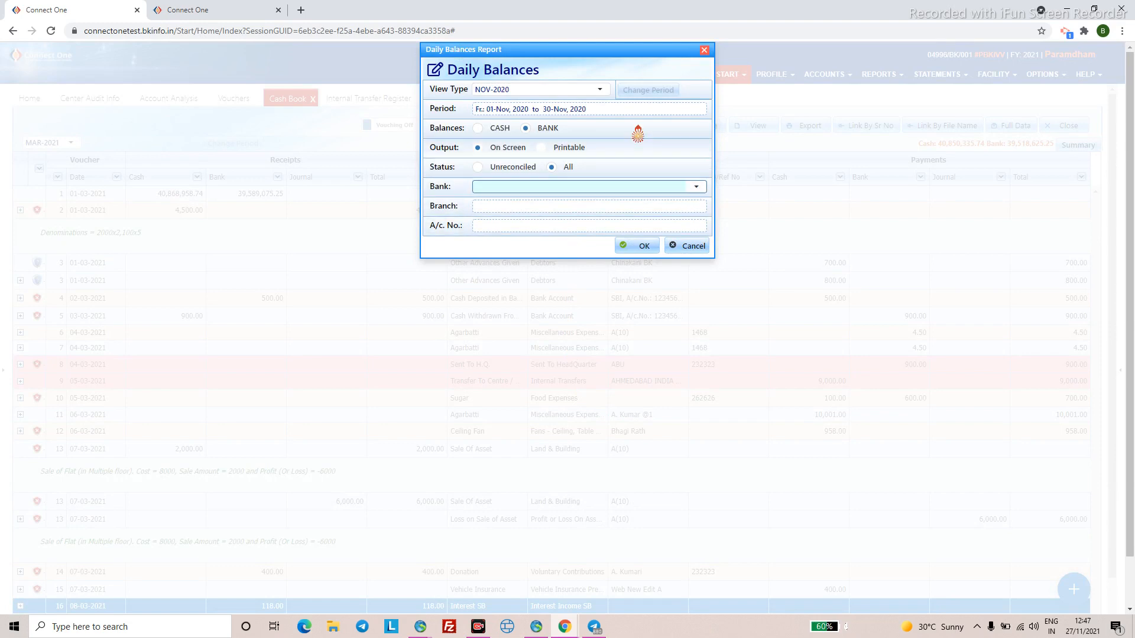
pyautogui.click(600, 90)
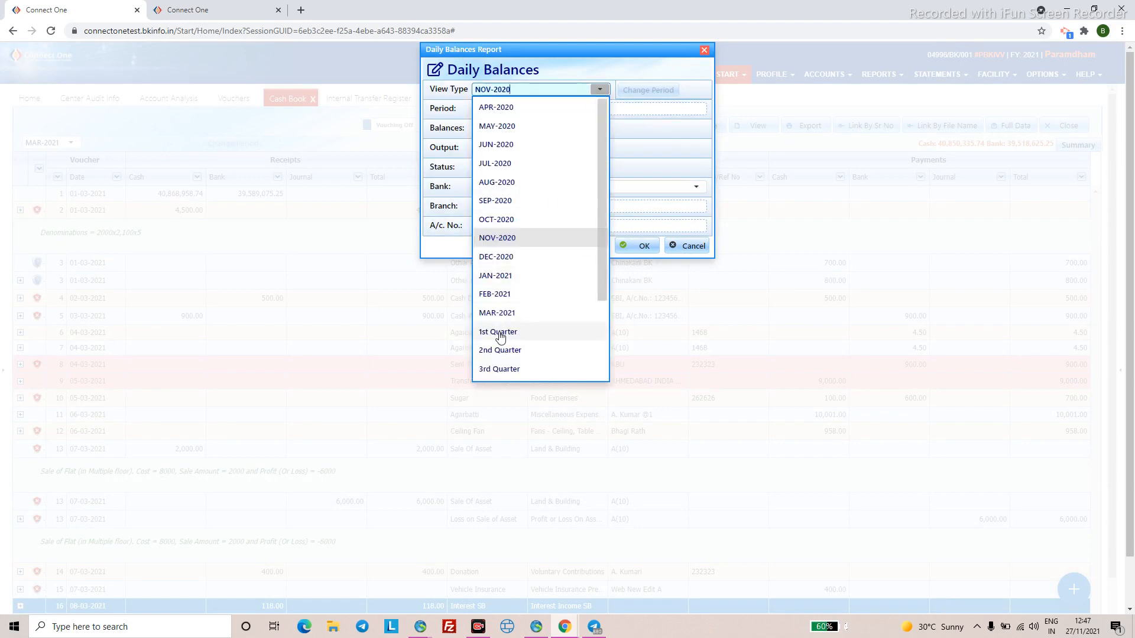
pyautogui.scroll(-2, 502, 339)
pyautogui.click(514, 298)
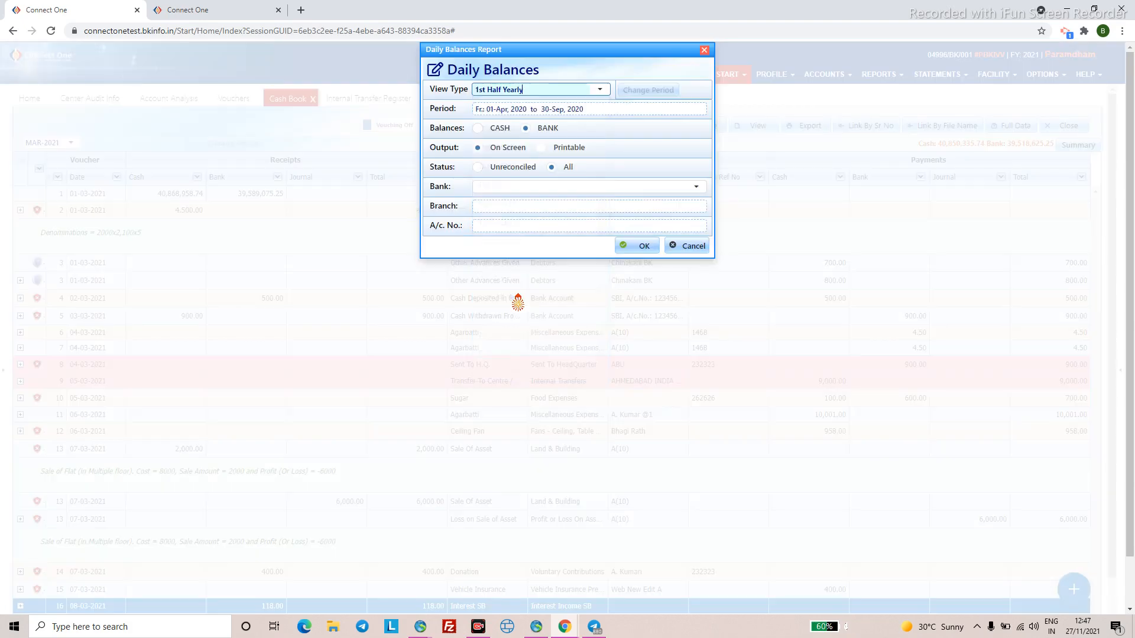
pyautogui.click(695, 189)
pyautogui.click(507, 309)
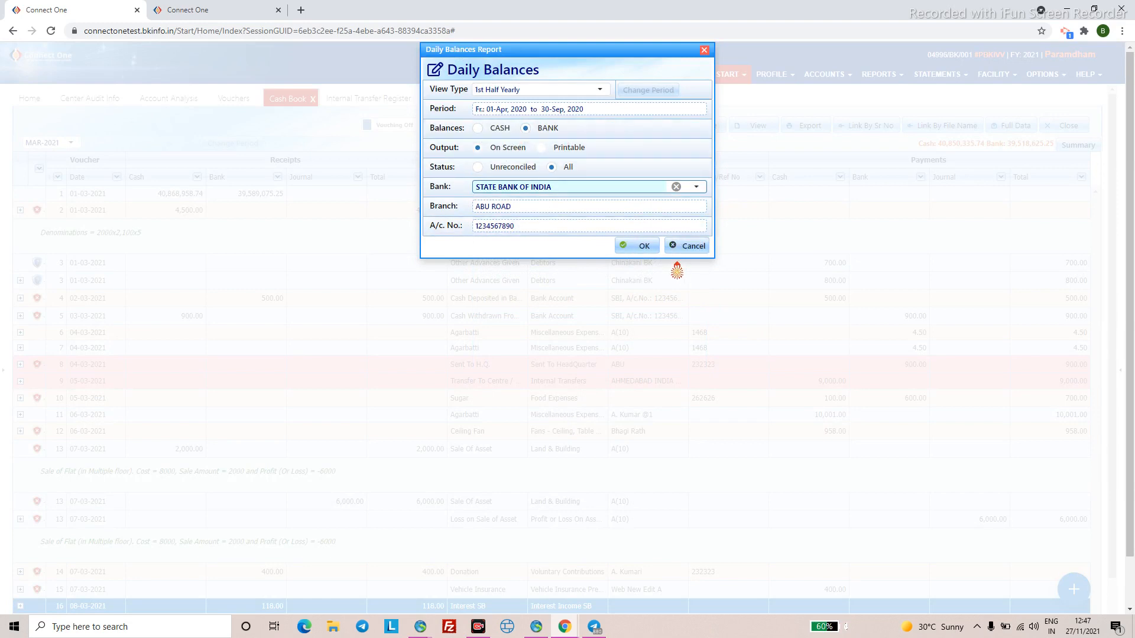
pyautogui.click(643, 249)
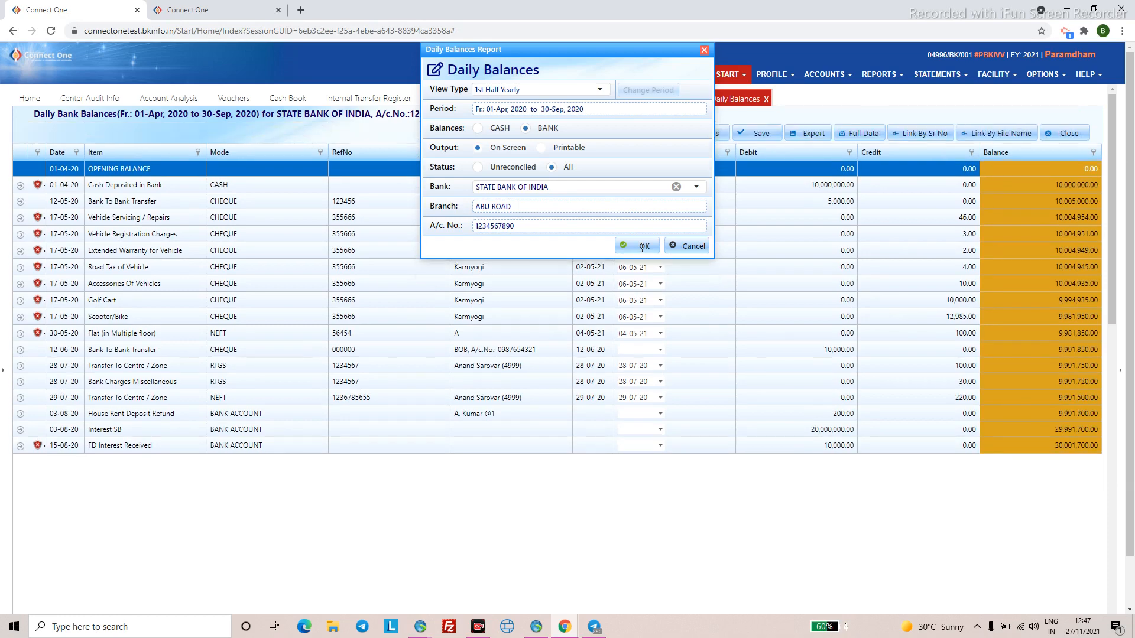
pyautogui.click(643, 247)
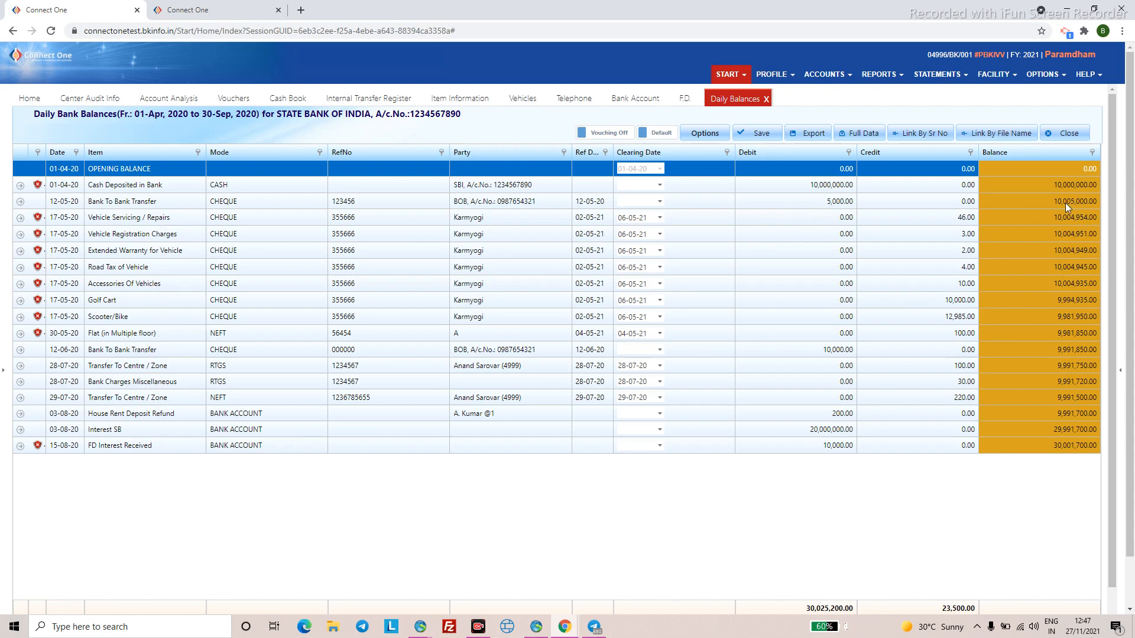
# - Look over the daily balances grid, then switch to the FD Information list
pyautogui.scroll(-2, 1031, 250)
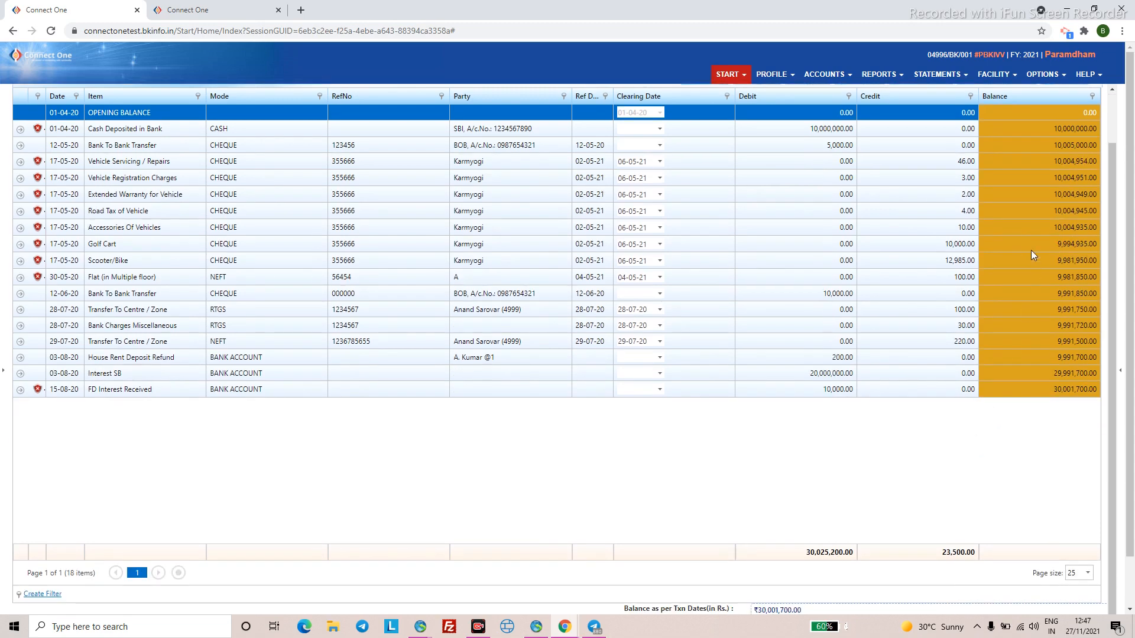
pyautogui.scroll(2, 912, 380)
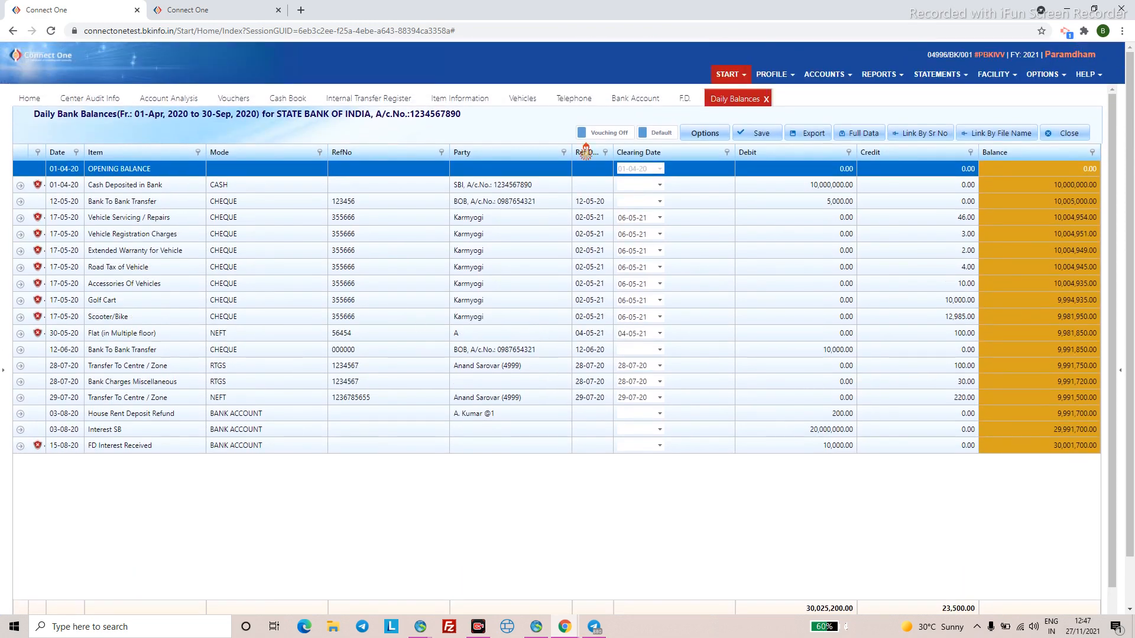
pyautogui.click(61, 271)
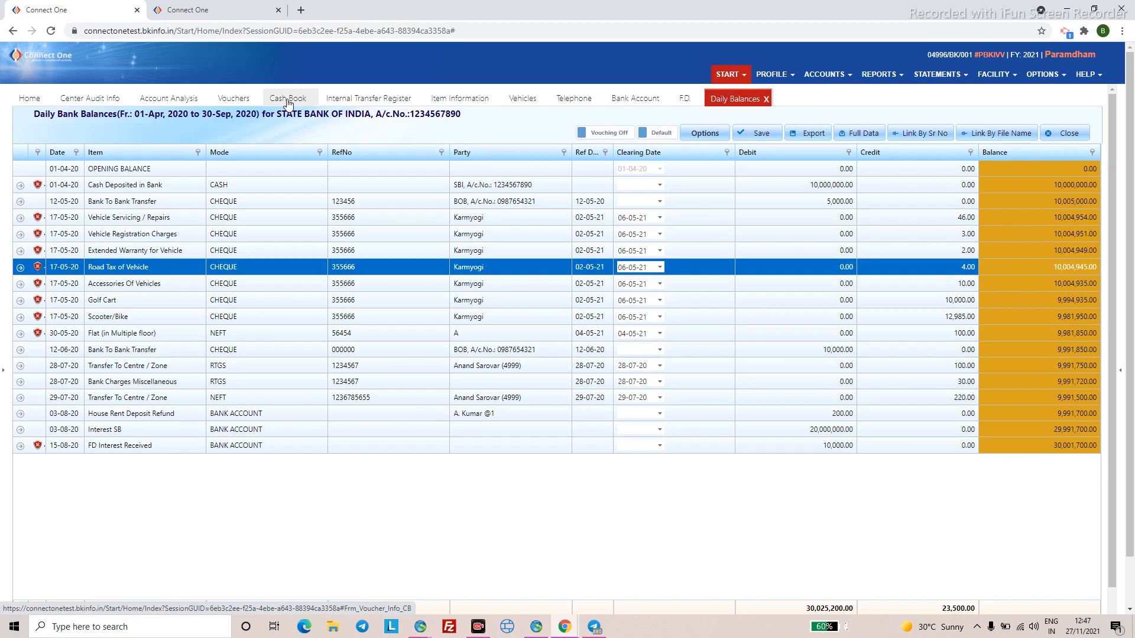
pyautogui.click(767, 100)
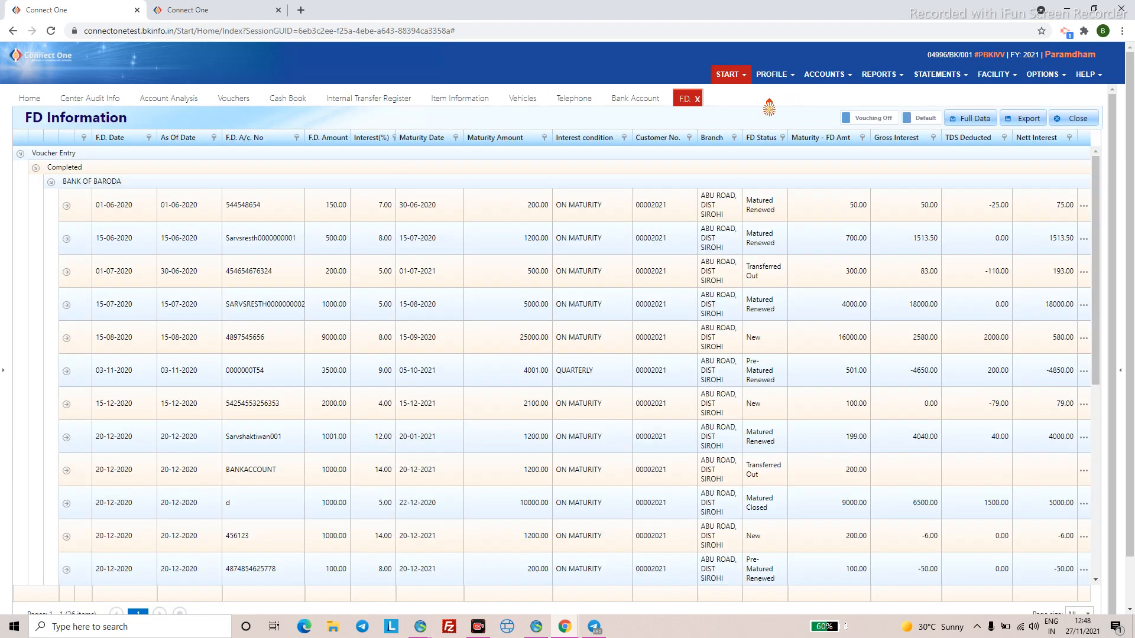
# - Open Transaction Summary (Potamel) for Financial Year 01-Apr-2020 to 31-Mar-2021
pyautogui.click(944, 76)
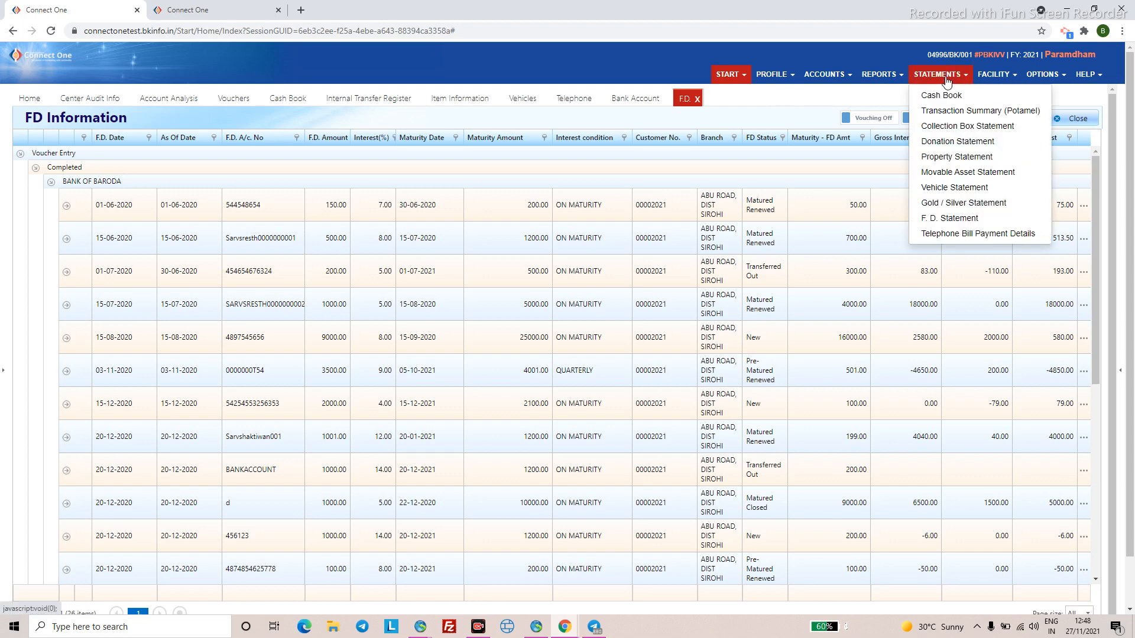
pyautogui.click(947, 112)
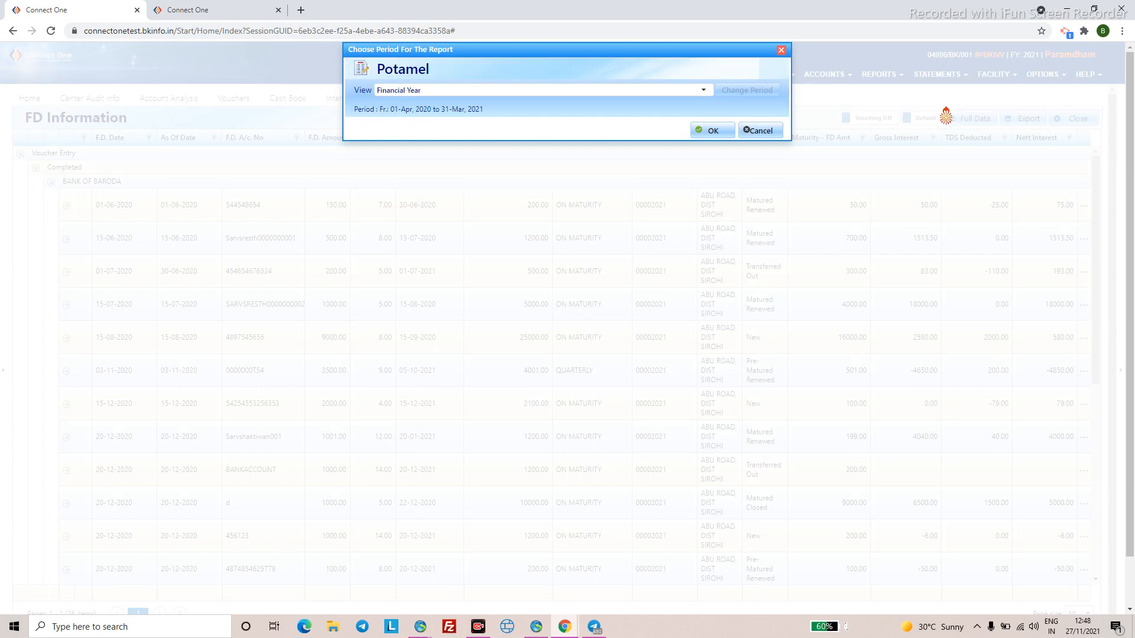
pyautogui.click(708, 133)
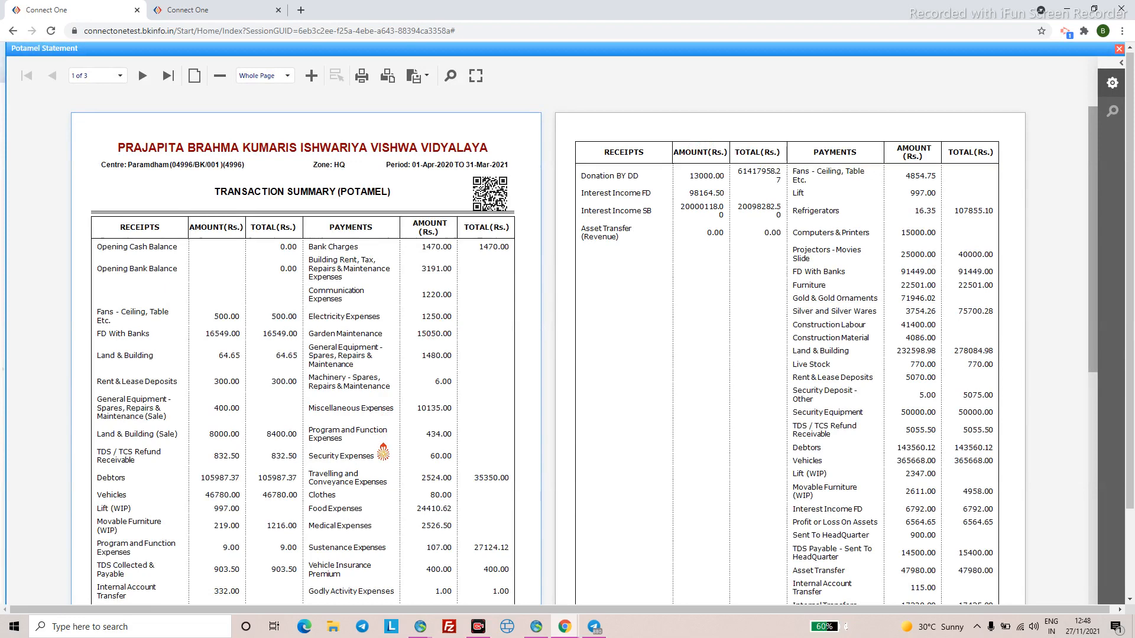
# - Scroll through the Potamel Statement pages, then close the report
pyautogui.scroll(-3, 383, 452)
pyautogui.scroll(2, 282, 300)
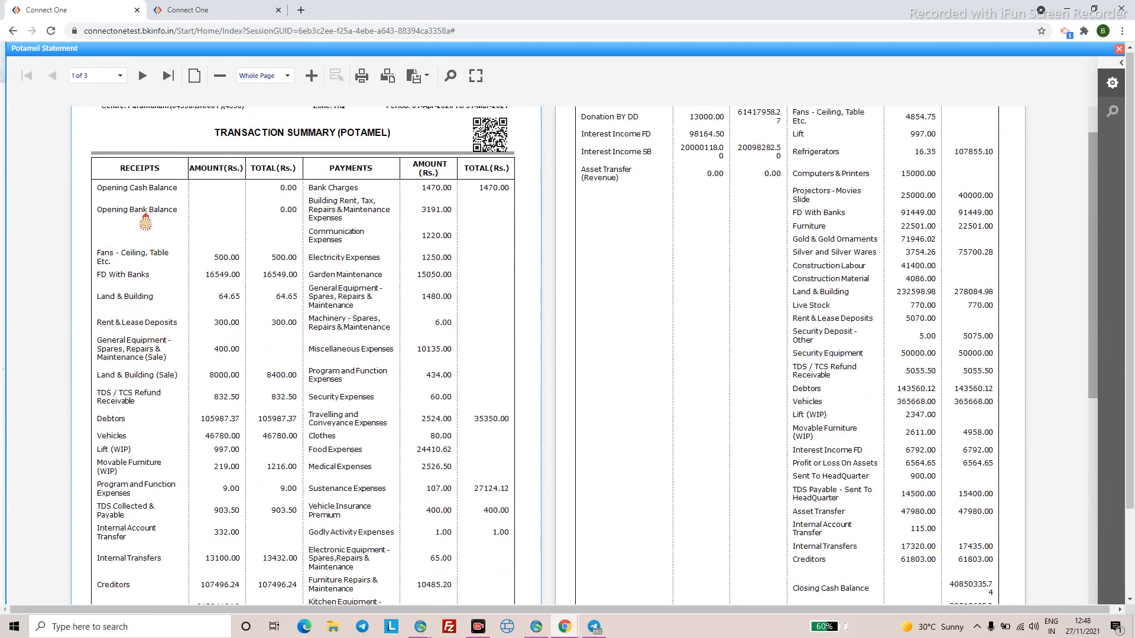
pyautogui.scroll(-4, 468, 451)
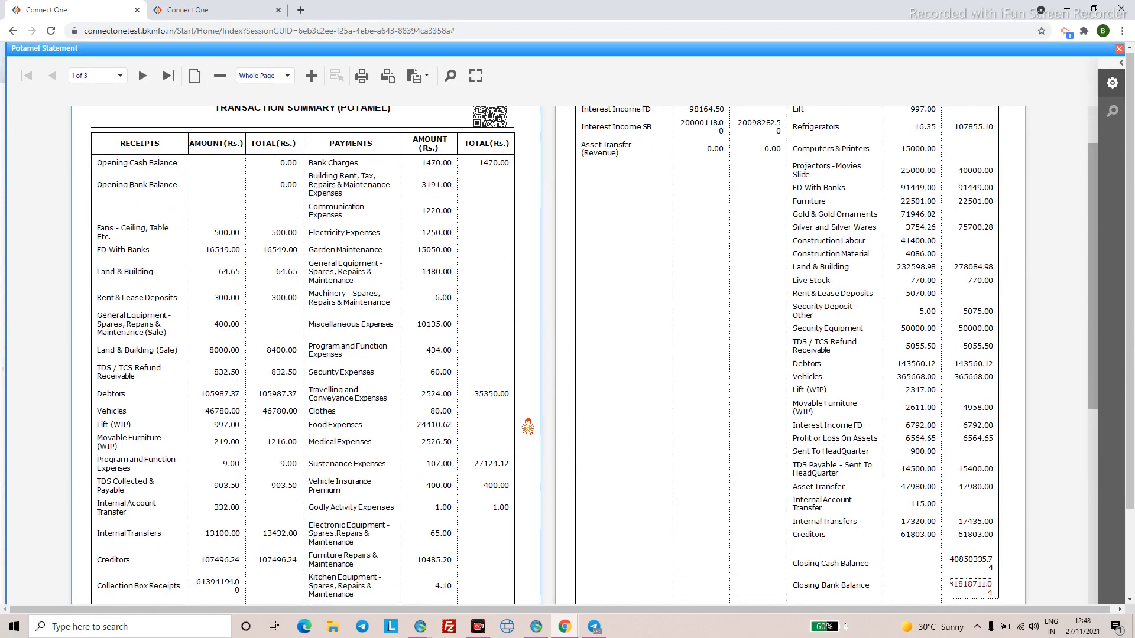
pyautogui.scroll(-1, 840, 401)
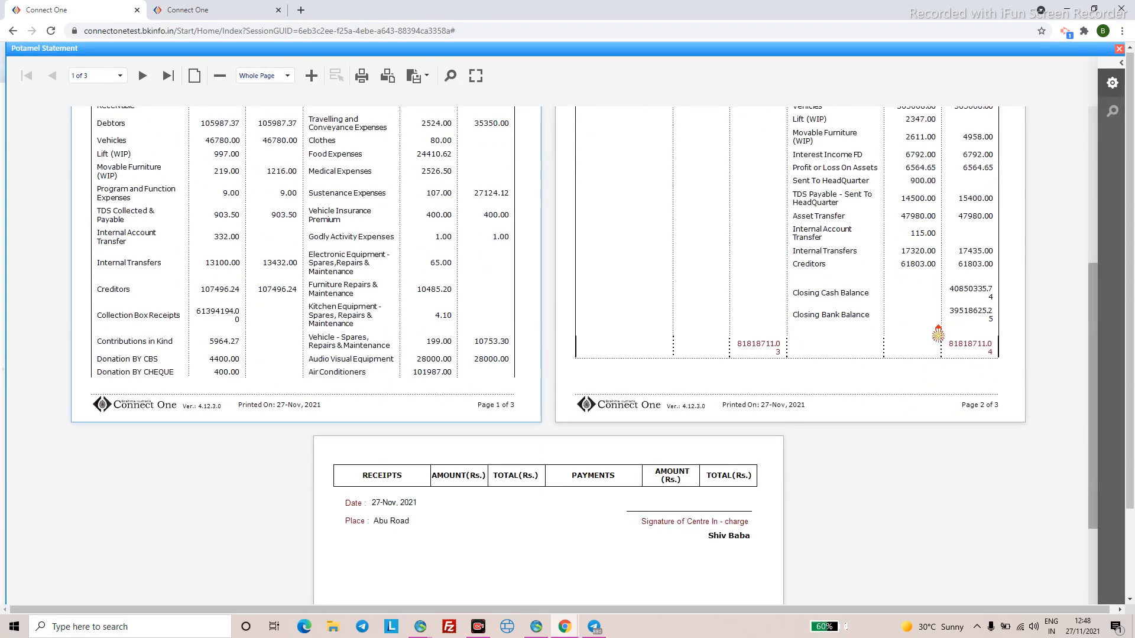
pyautogui.scroll(6, 686, 329)
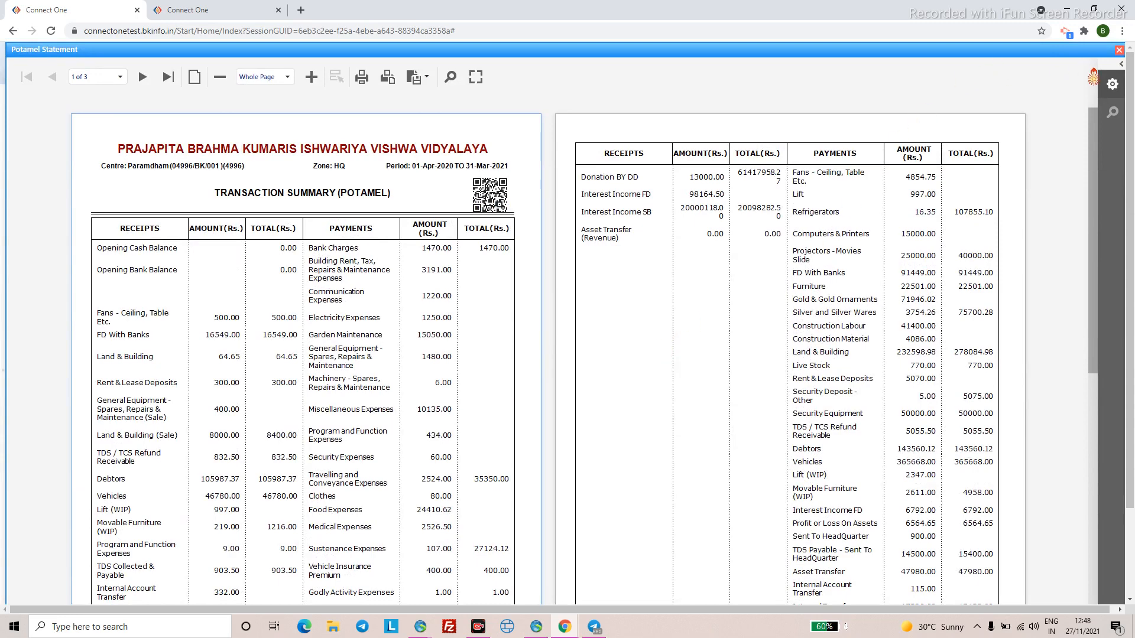
pyautogui.click(1119, 50)
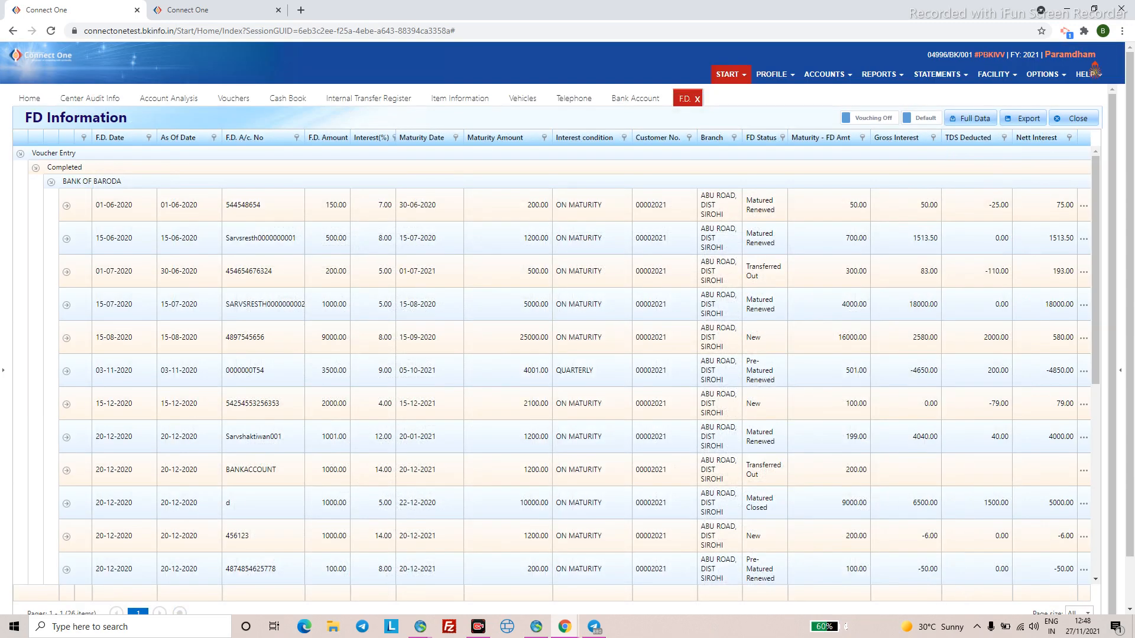
# - Check Help > Audit Actions in both web sessions, then bring the desktop Cash Book forward
pyautogui.click(1088, 76)
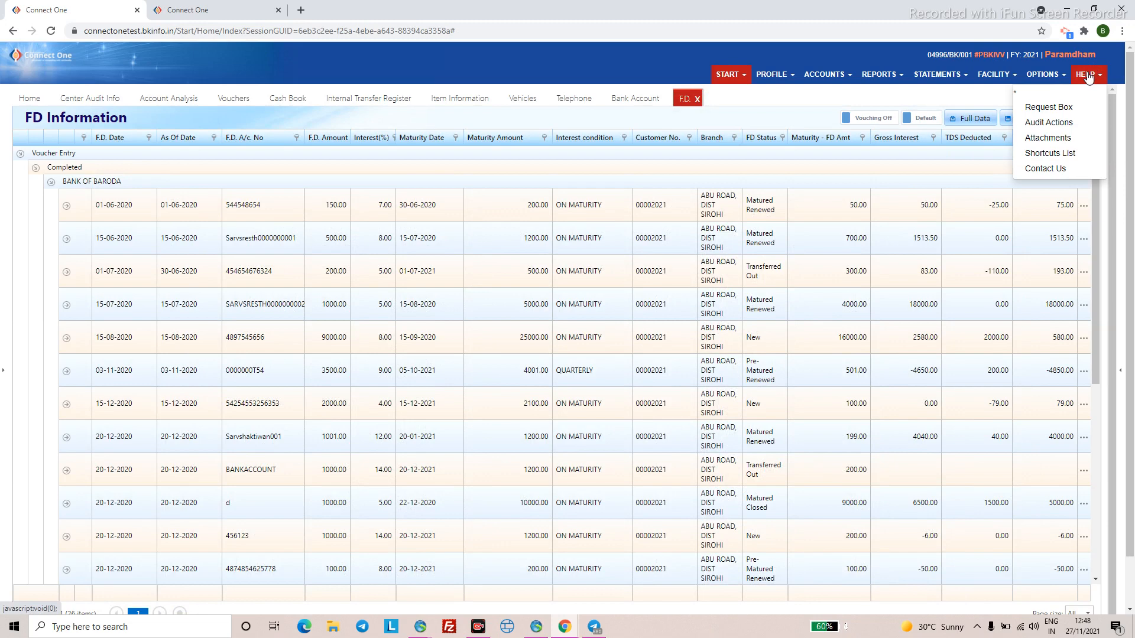
pyautogui.click(1045, 124)
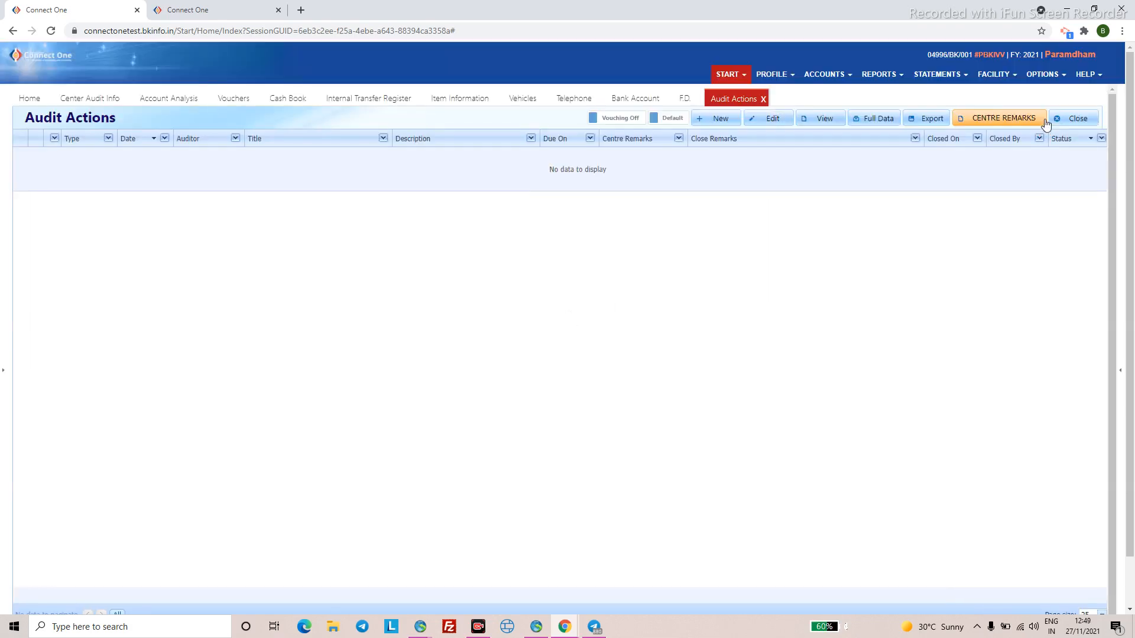
pyautogui.click(223, 7)
pyautogui.click(1088, 74)
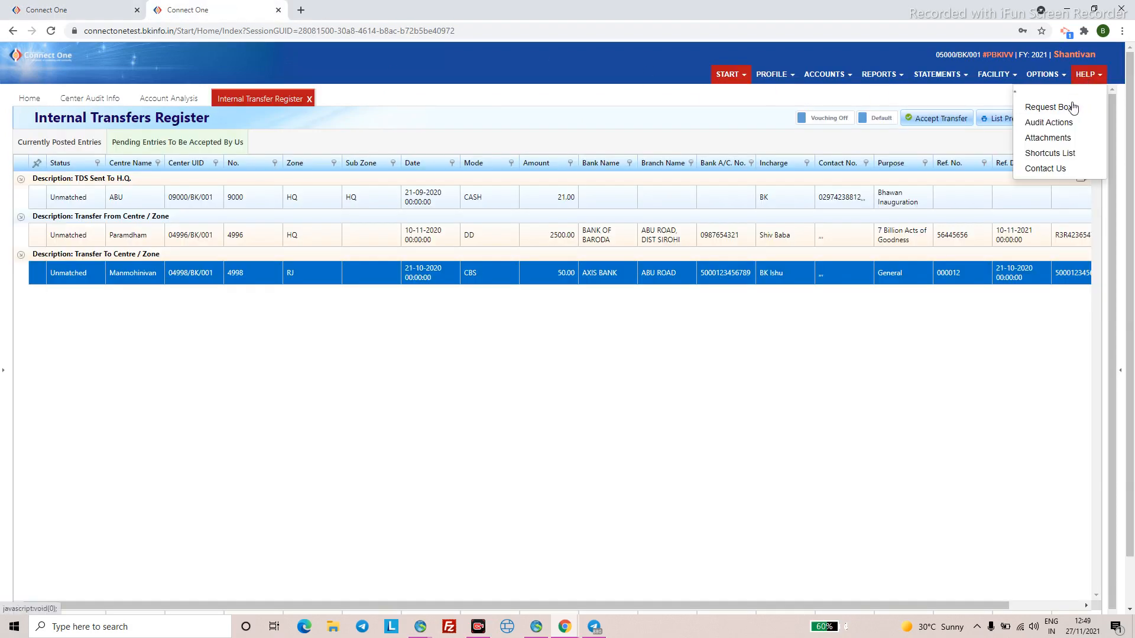
pyautogui.click(1062, 122)
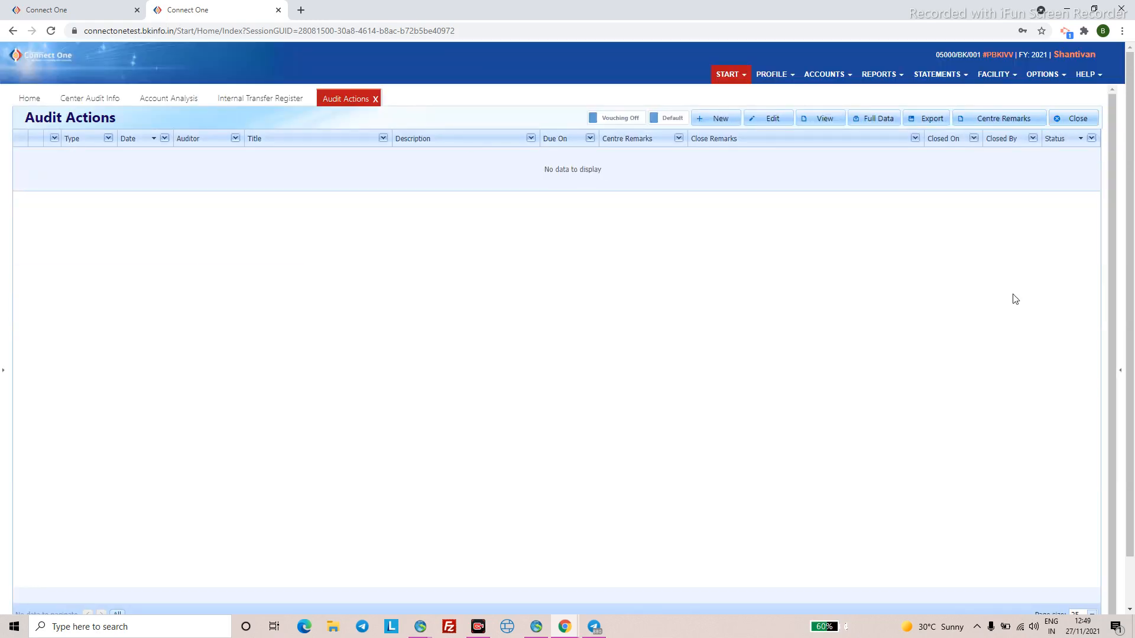
pyautogui.click(536, 626)
pyautogui.click(1119, 69)
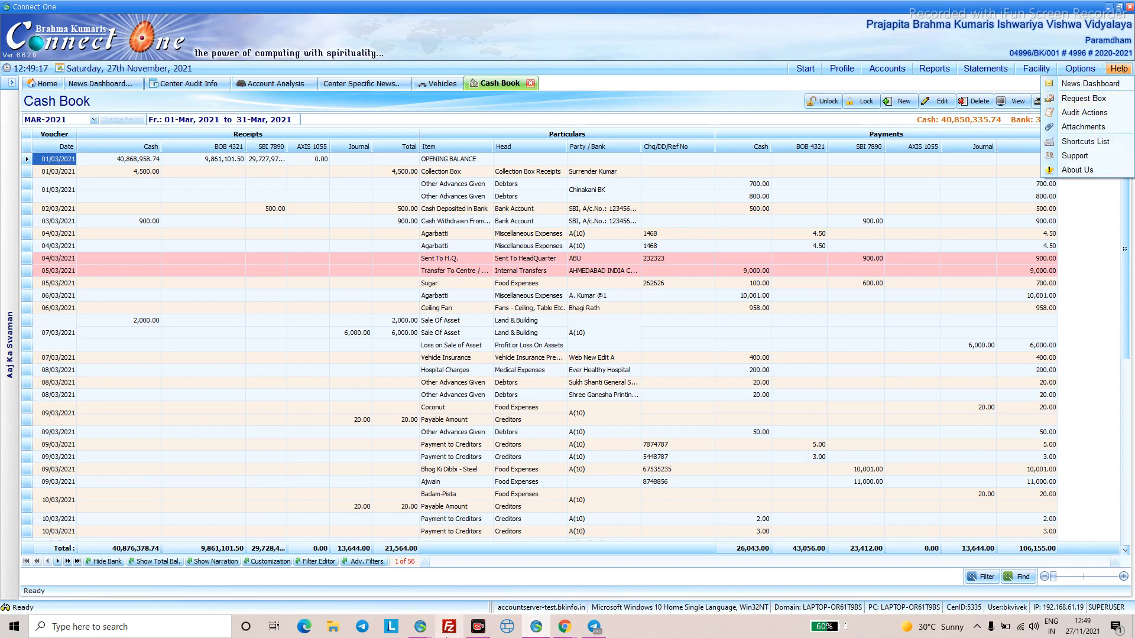
# - Discard the pending unsaved Donation entry in the desktop app without saving
pyautogui.click(420, 627)
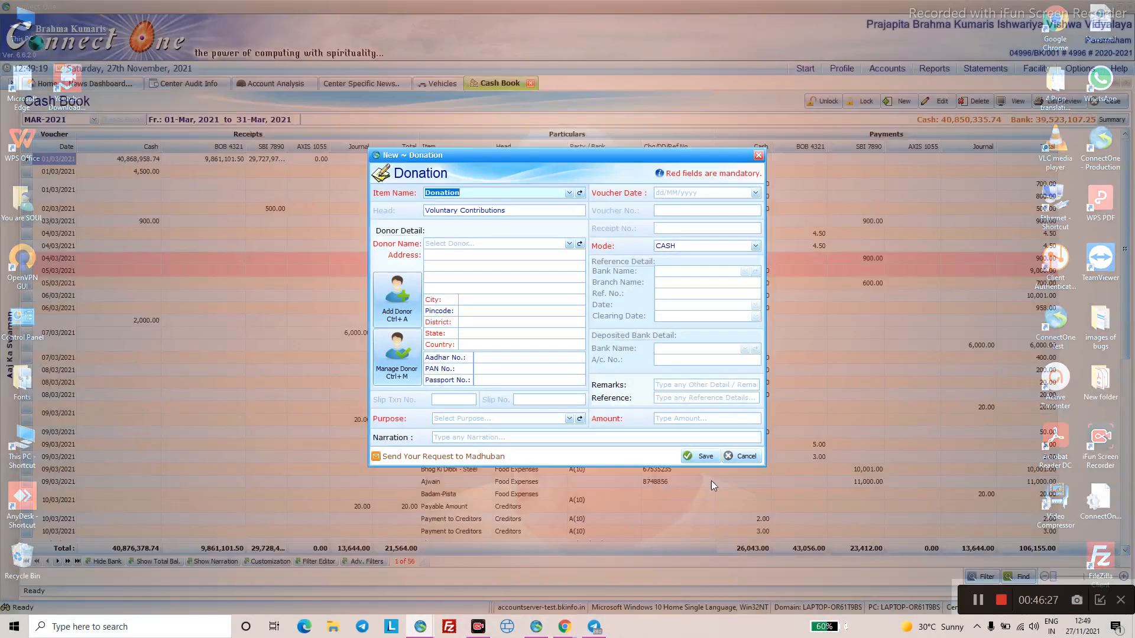
pyautogui.click(446, 598)
pyautogui.click(741, 455)
pyautogui.click(613, 337)
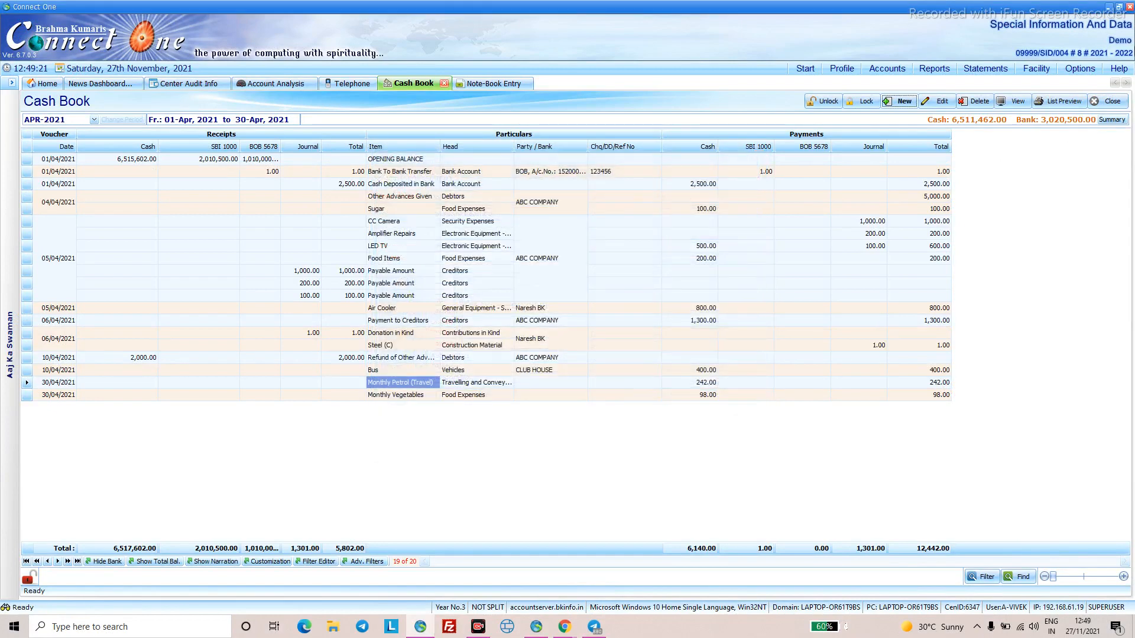
# - Show Help > Audit Actions, listing one open and three closed audit items
pyautogui.click(1119, 68)
pyautogui.click(1079, 112)
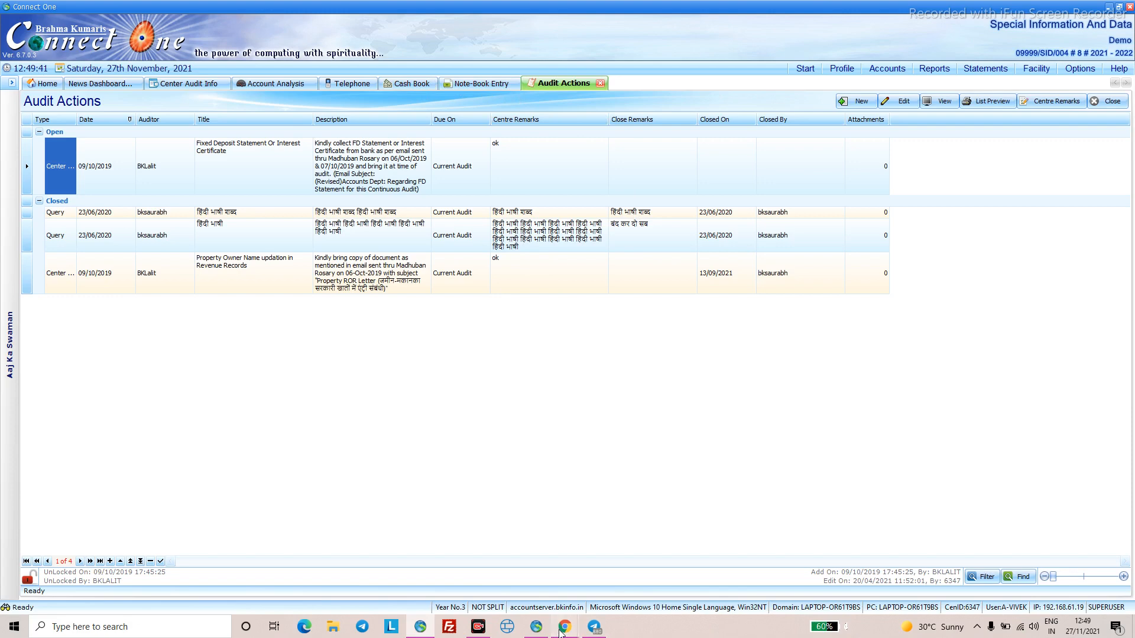
pyautogui.moveTo(559, 631)
pyautogui.moveTo(591, 587)
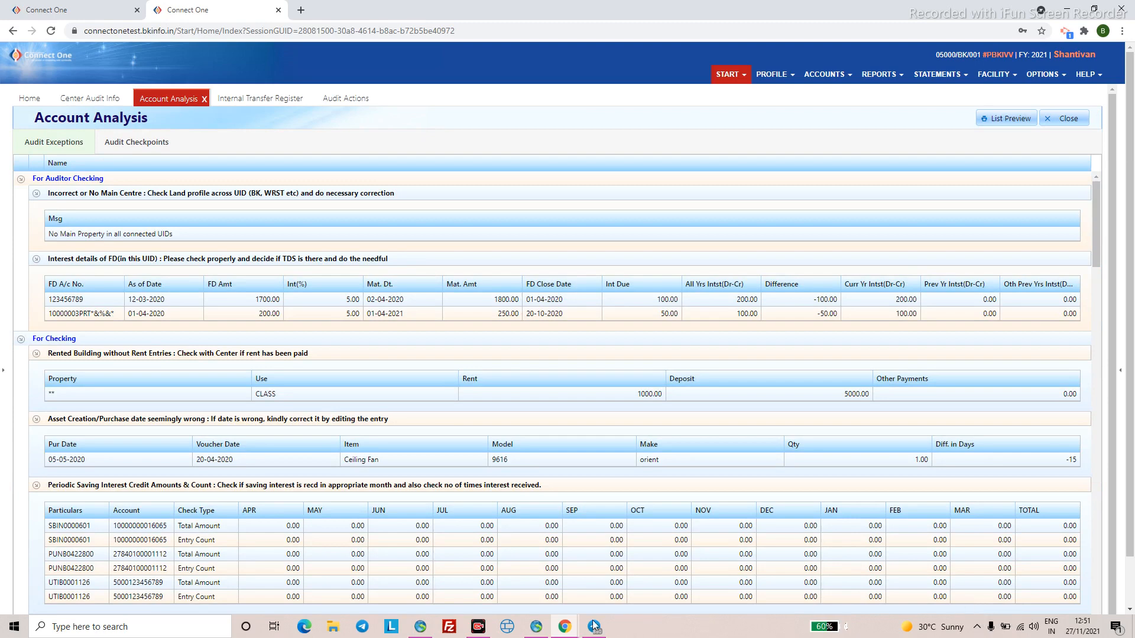
# - Return to the browser's Account Analysis page and review its audit exceptions, including unsubmitted monthly returns
pyautogui.click(420, 628)
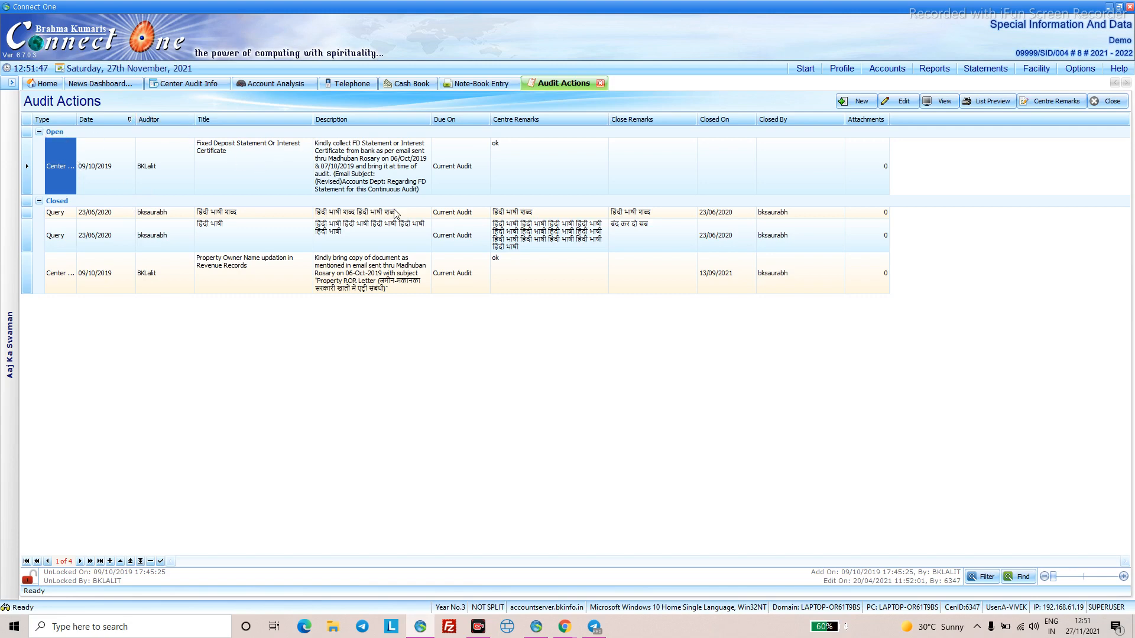
pyautogui.click(565, 626)
pyautogui.click(590, 590)
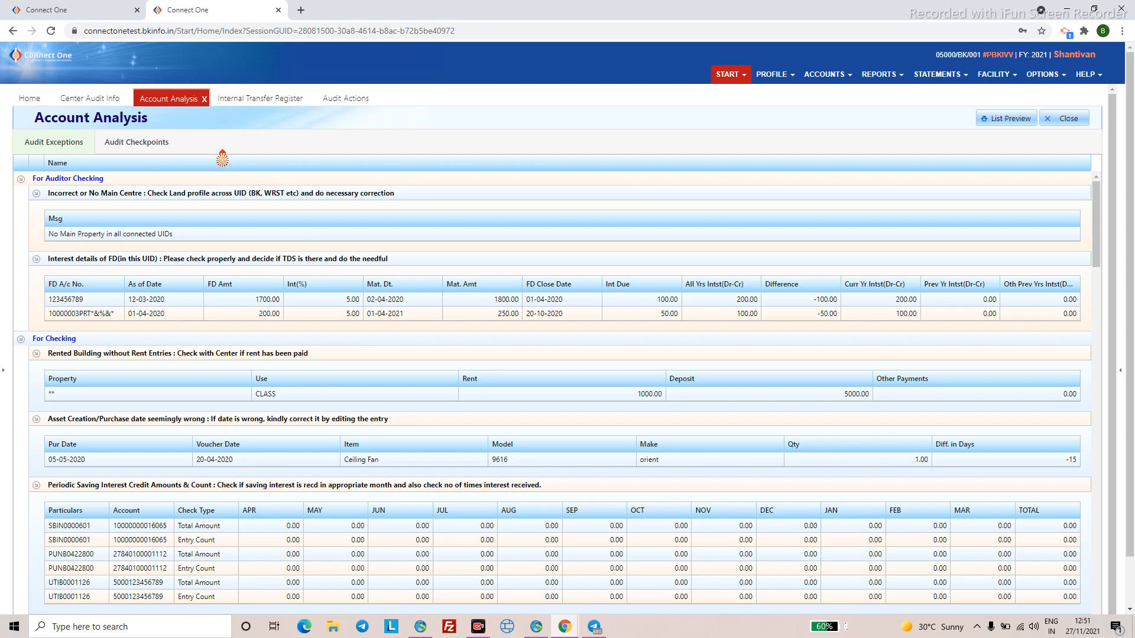
pyautogui.scroll(-3, 321, 424)
pyautogui.scroll(-4, 322, 425)
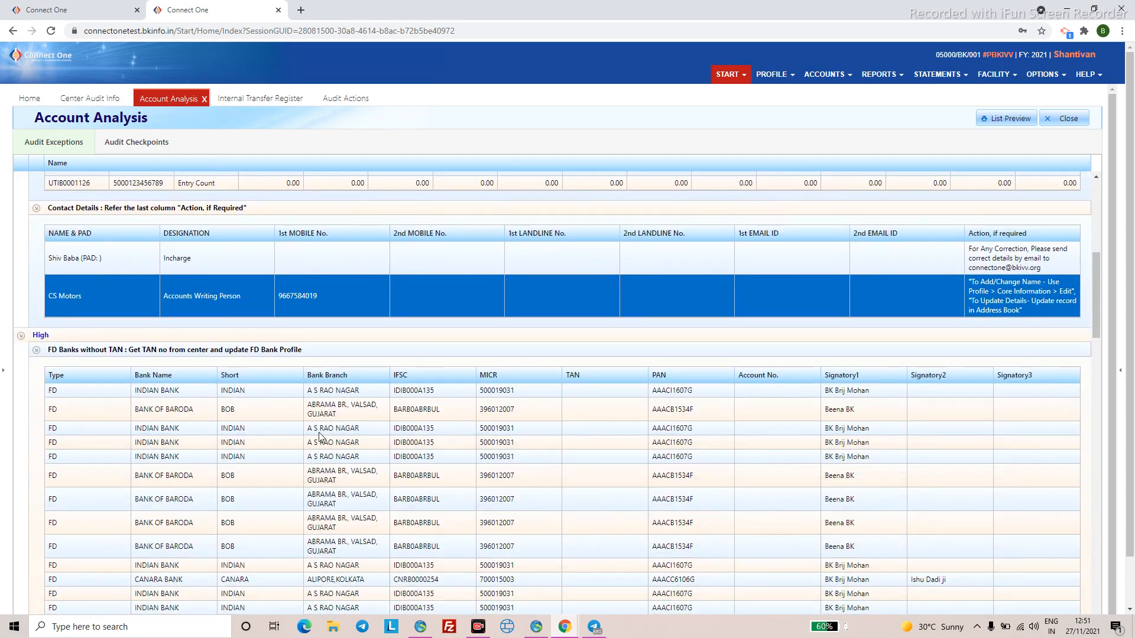
pyautogui.scroll(-4, 317, 481)
pyautogui.scroll(-3, 317, 482)
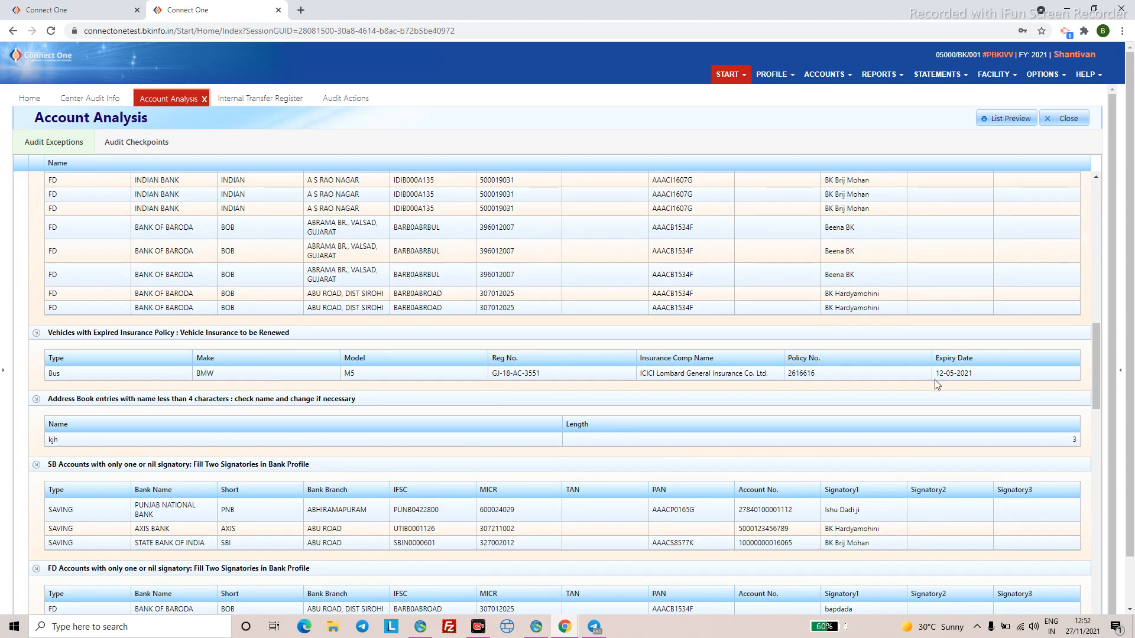
pyautogui.scroll(-5, 937, 384)
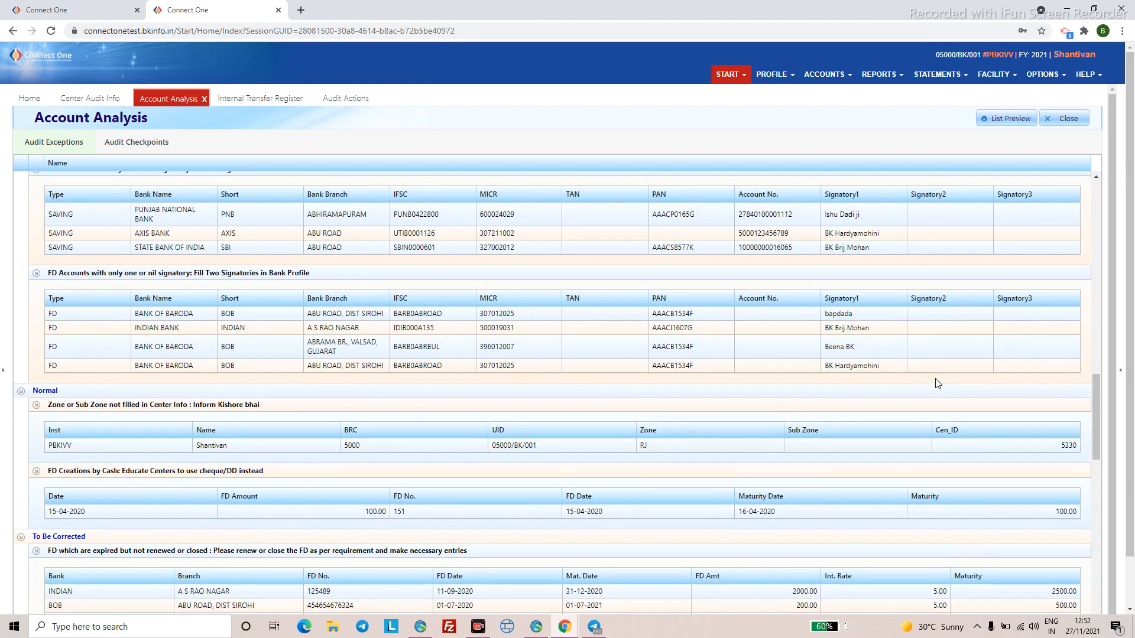
pyautogui.scroll(-15, 936, 384)
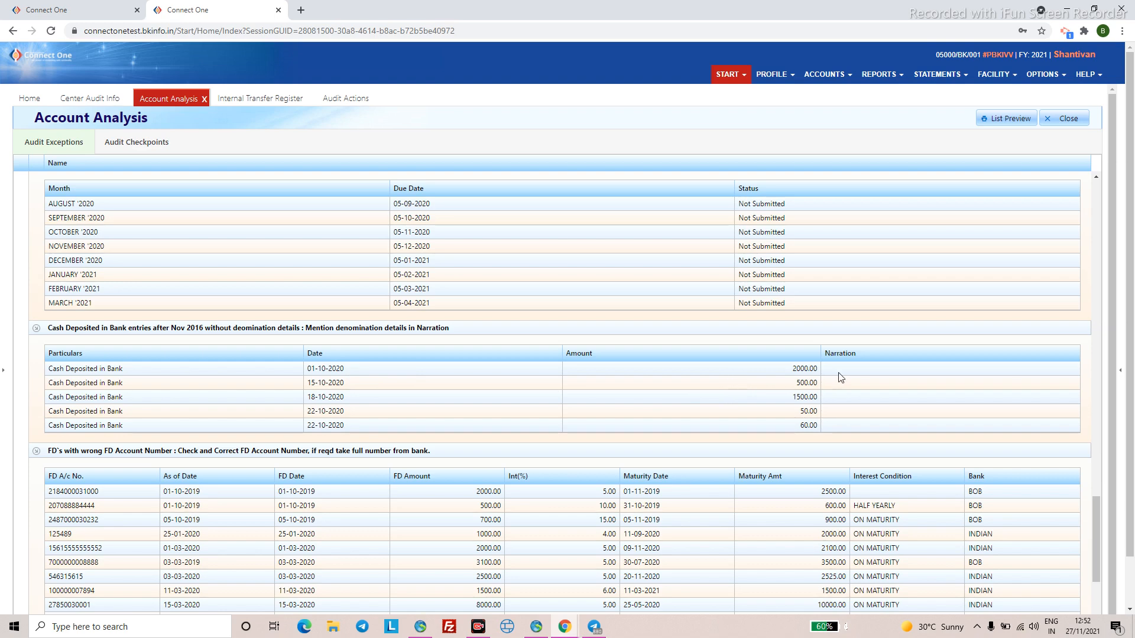
pyautogui.scroll(-10, 838, 372)
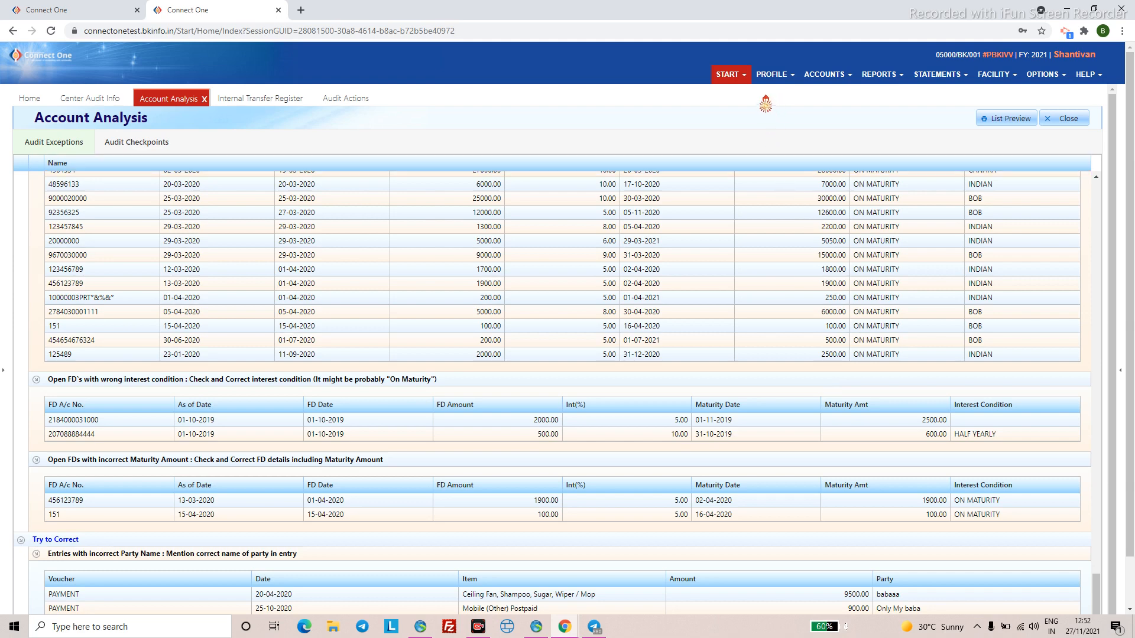
# - Open ACCOUNTS > Cash Book for MAR-2021, showing the Steel (C) entry of 03-03-2021
pyautogui.click(727, 76)
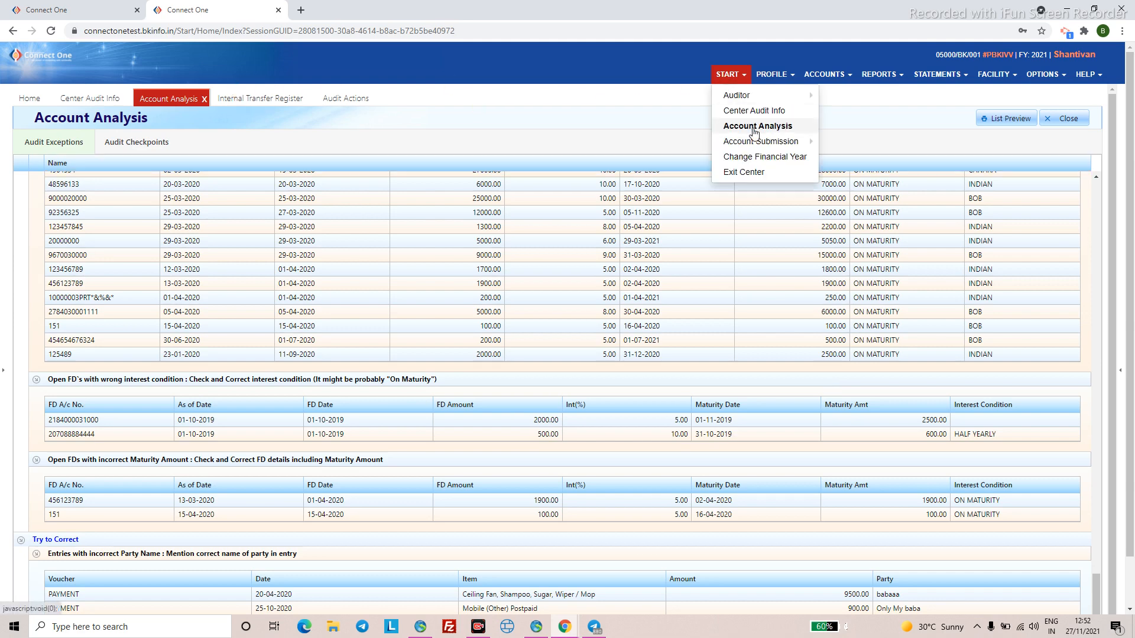
pyautogui.click(779, 111)
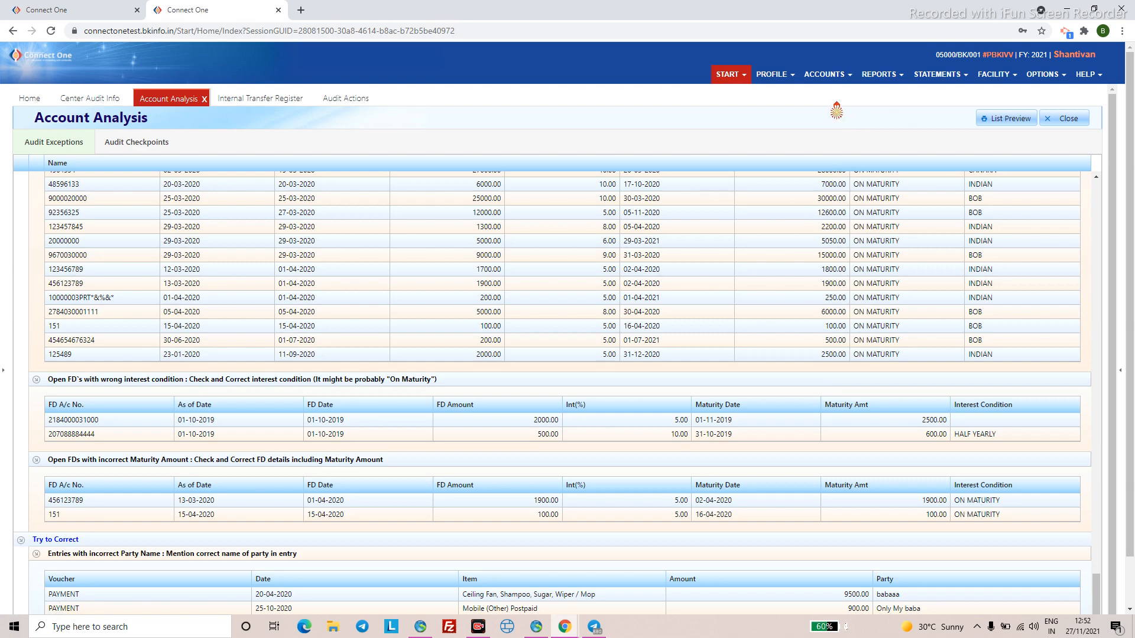
pyautogui.click(828, 81)
pyautogui.click(832, 110)
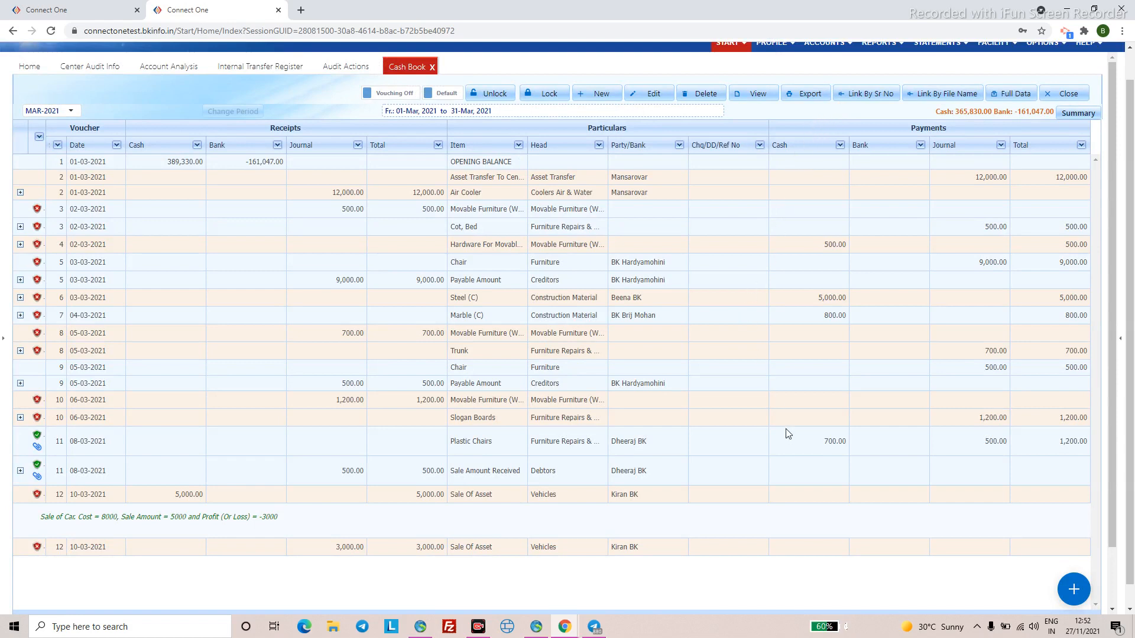
pyautogui.scroll(1, 788, 433)
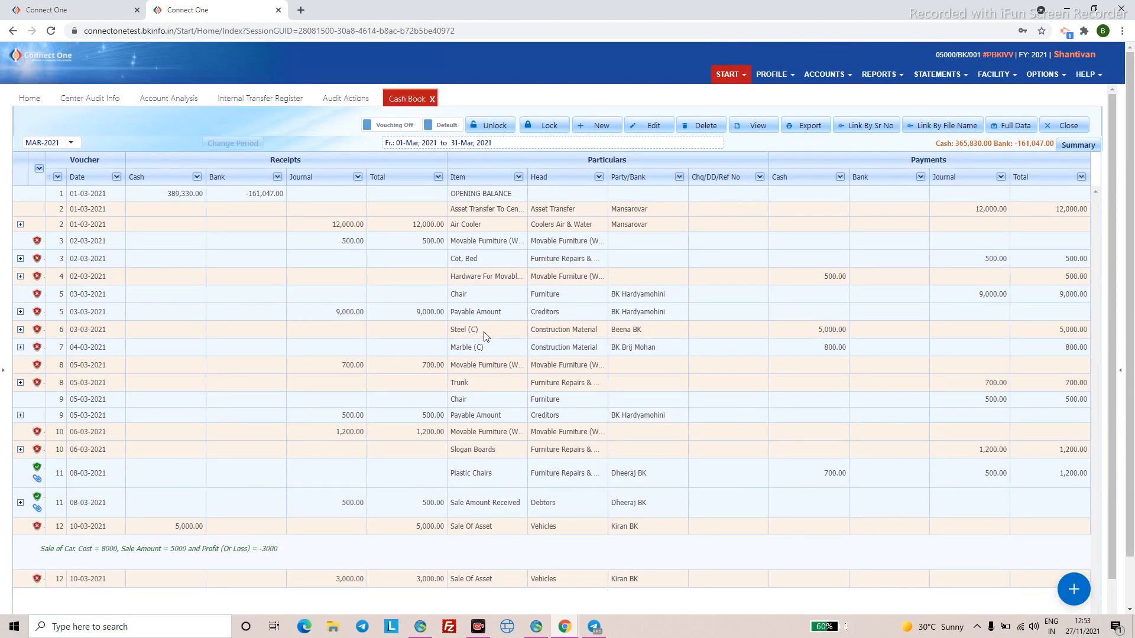
# - Upload murli-2021-11-22.pdf from Downloads as the bill for the Steel (C) entry
pyautogui.click(21, 330)
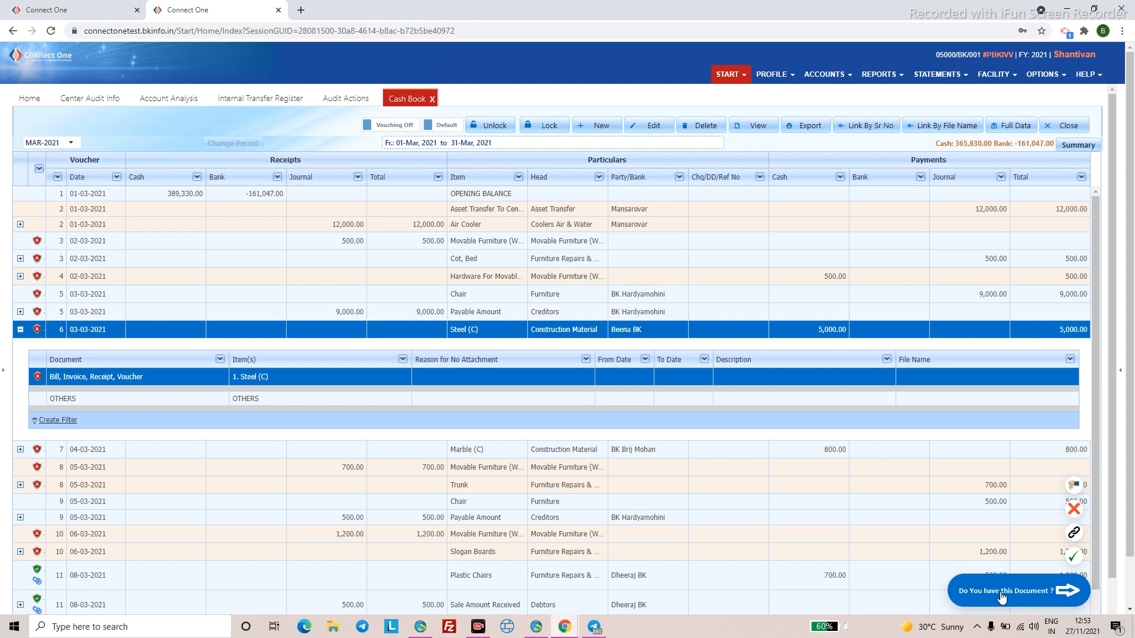
pyautogui.click(1076, 560)
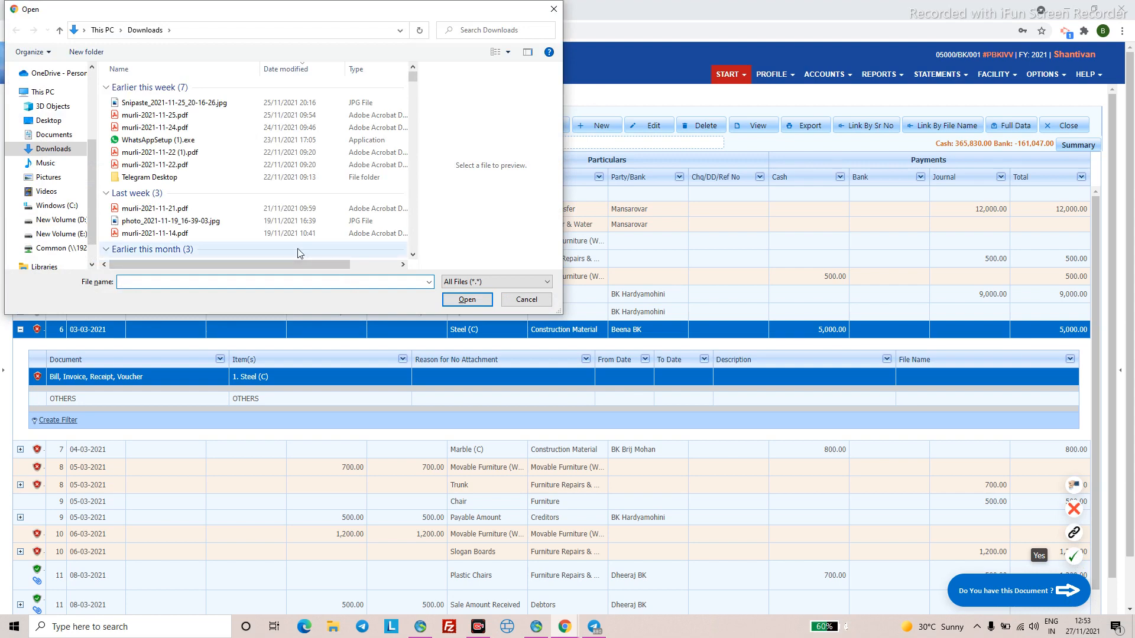
pyautogui.click(186, 225)
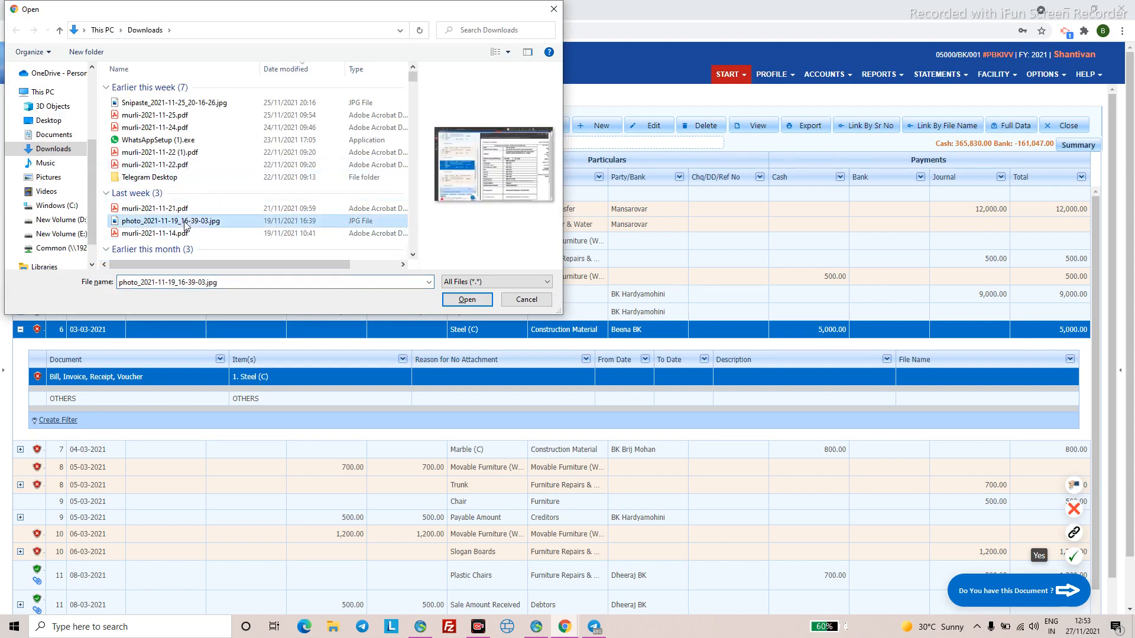
pyautogui.click(175, 168)
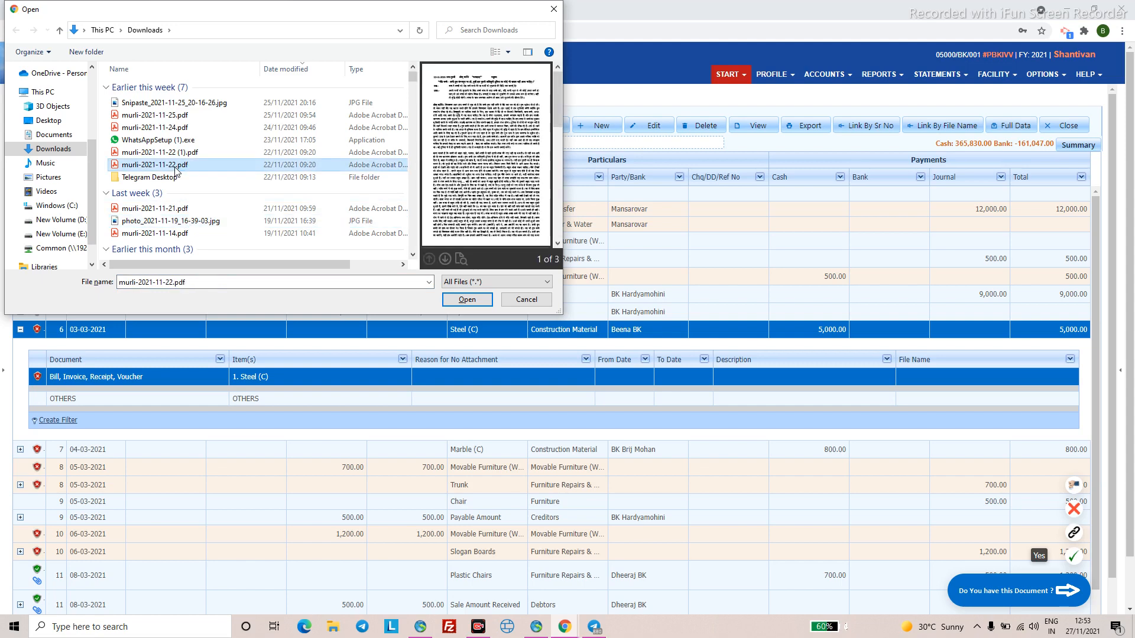
pyautogui.click(174, 103)
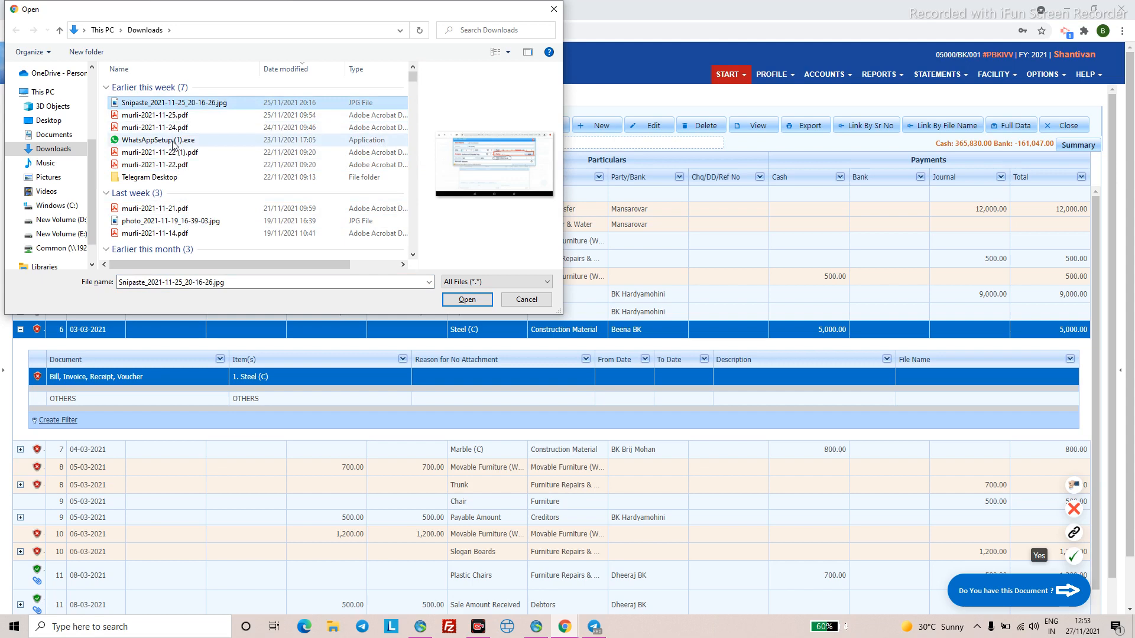
pyautogui.click(177, 166)
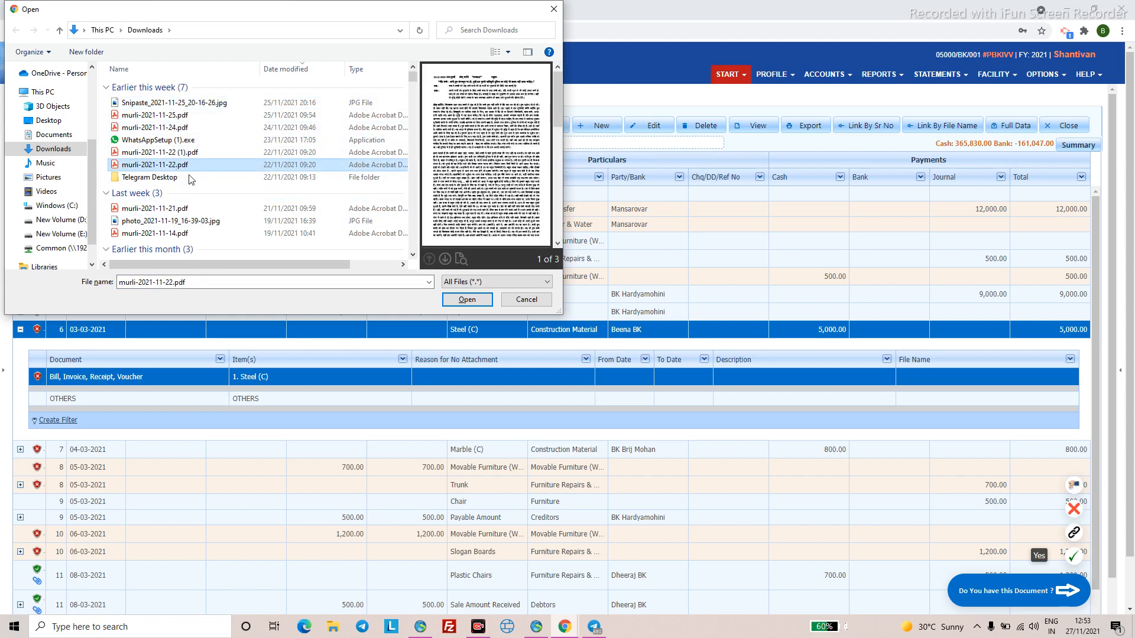
pyautogui.click(471, 299)
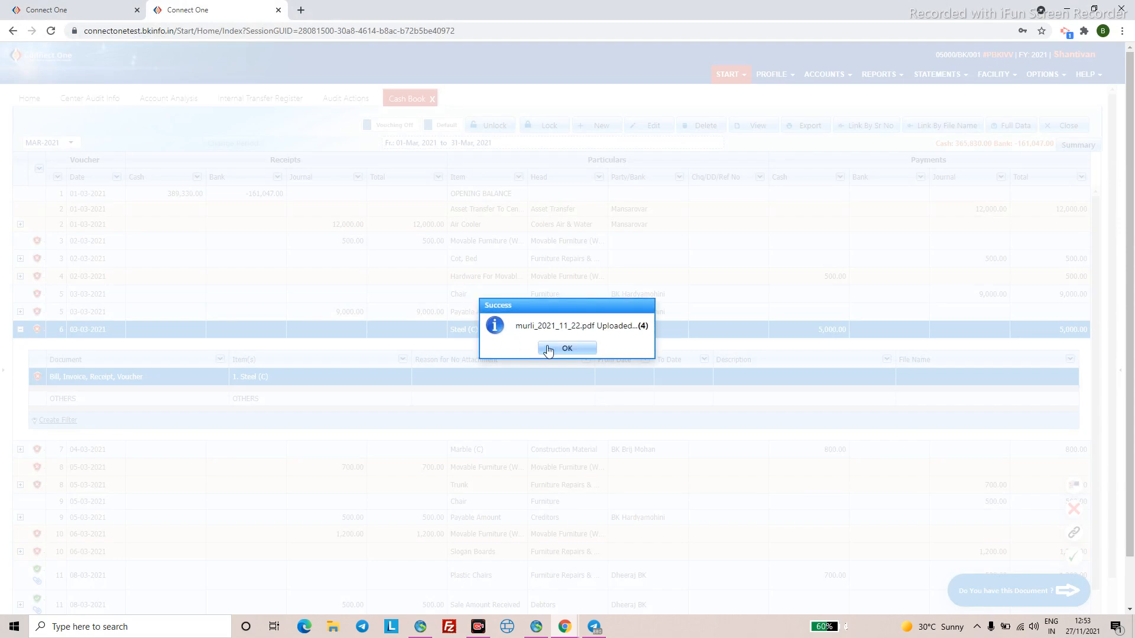
pyautogui.click(561, 349)
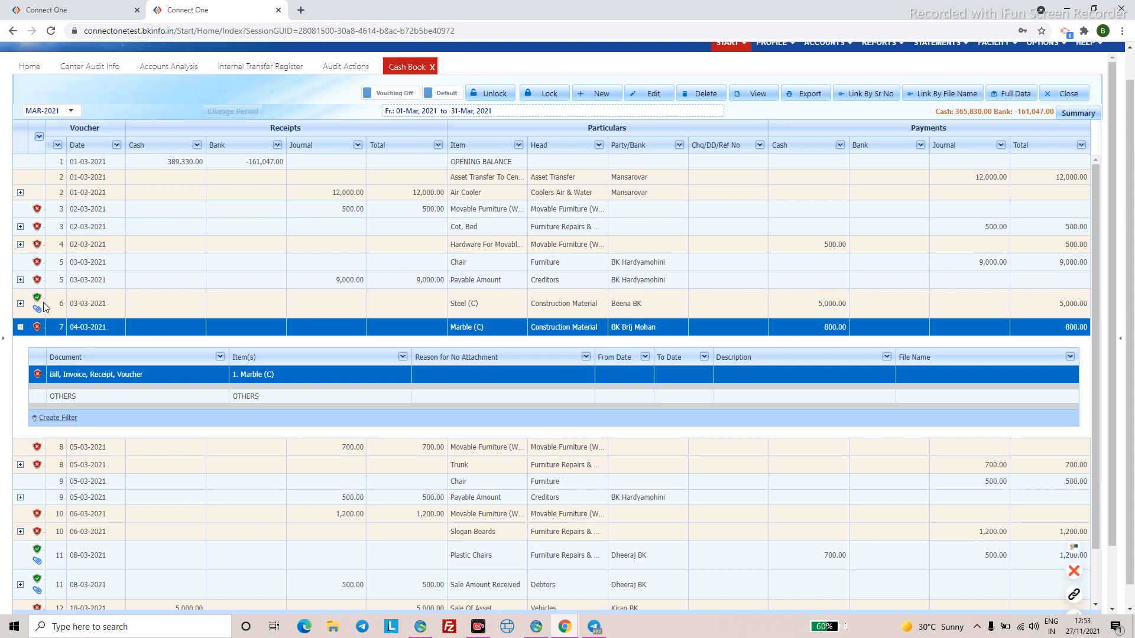
# - Select the Steel (C) row, now marked as attached, and return to the desktop app
pyautogui.click(443, 303)
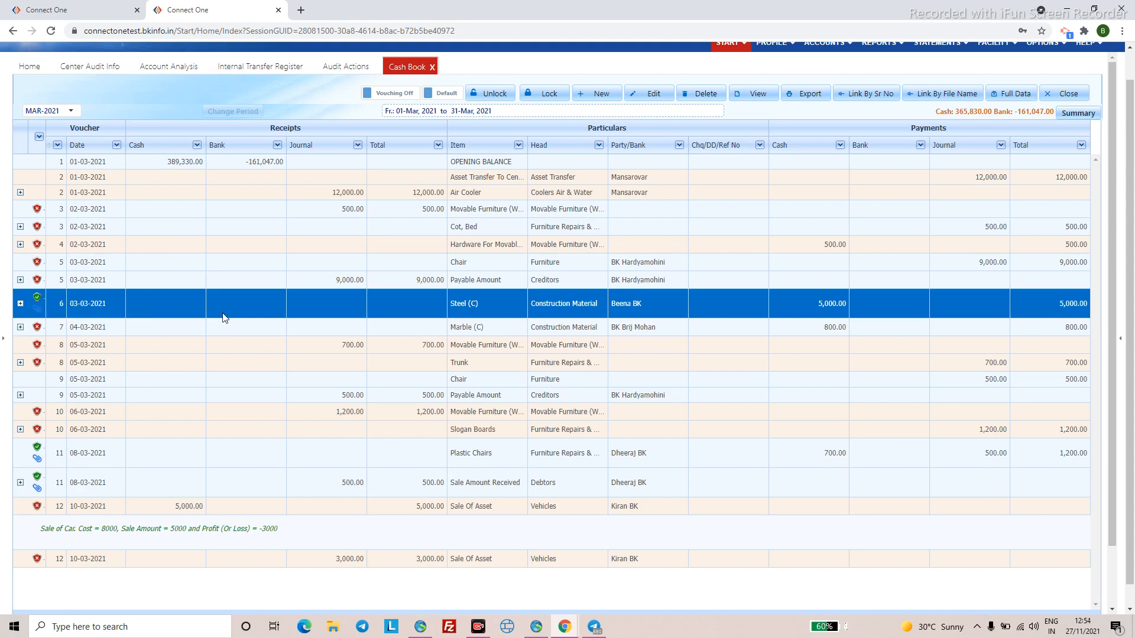
pyautogui.scroll(1, 224, 301)
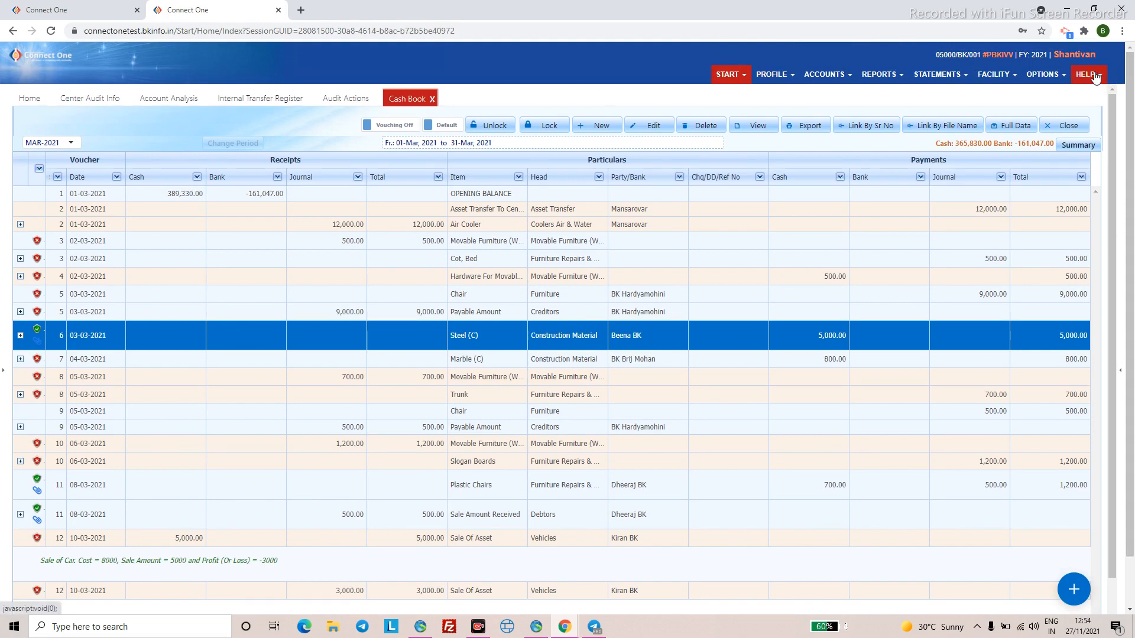
pyautogui.click(422, 627)
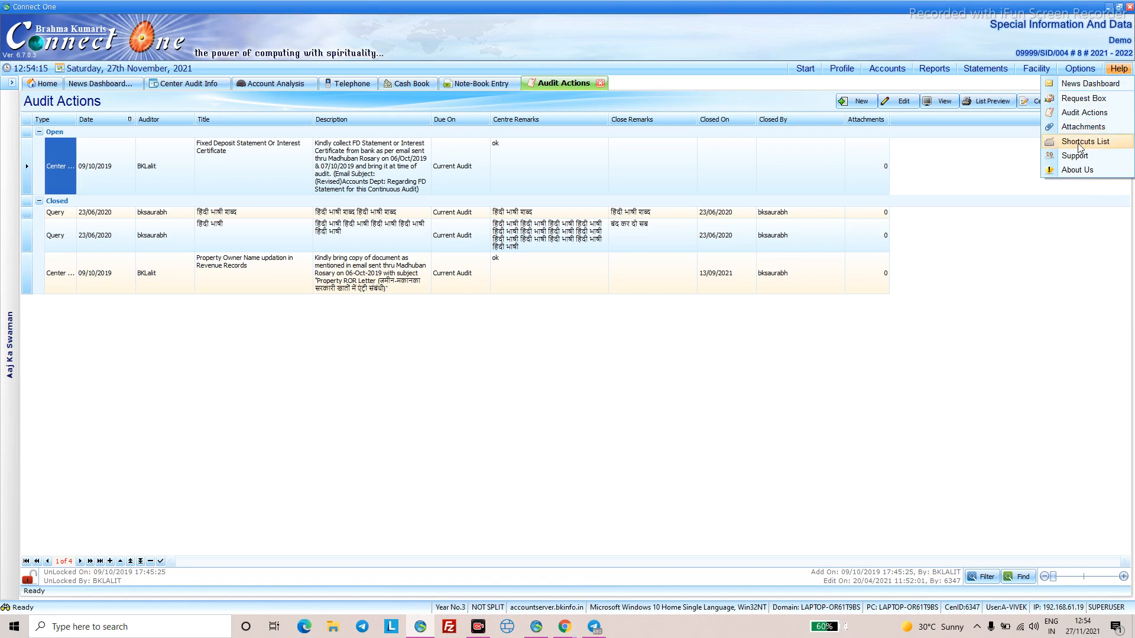
# - Open Help > Support and follow the videos.aspx link to the Help Videos page
pyautogui.moveTo(1071, 71)
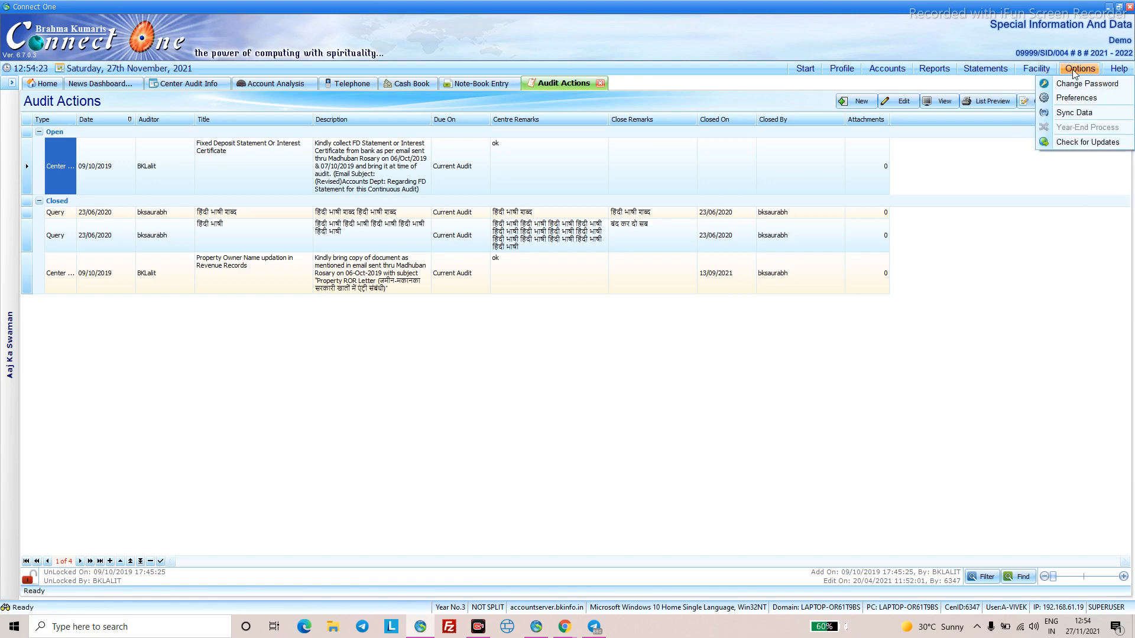
pyautogui.moveTo(1123, 72)
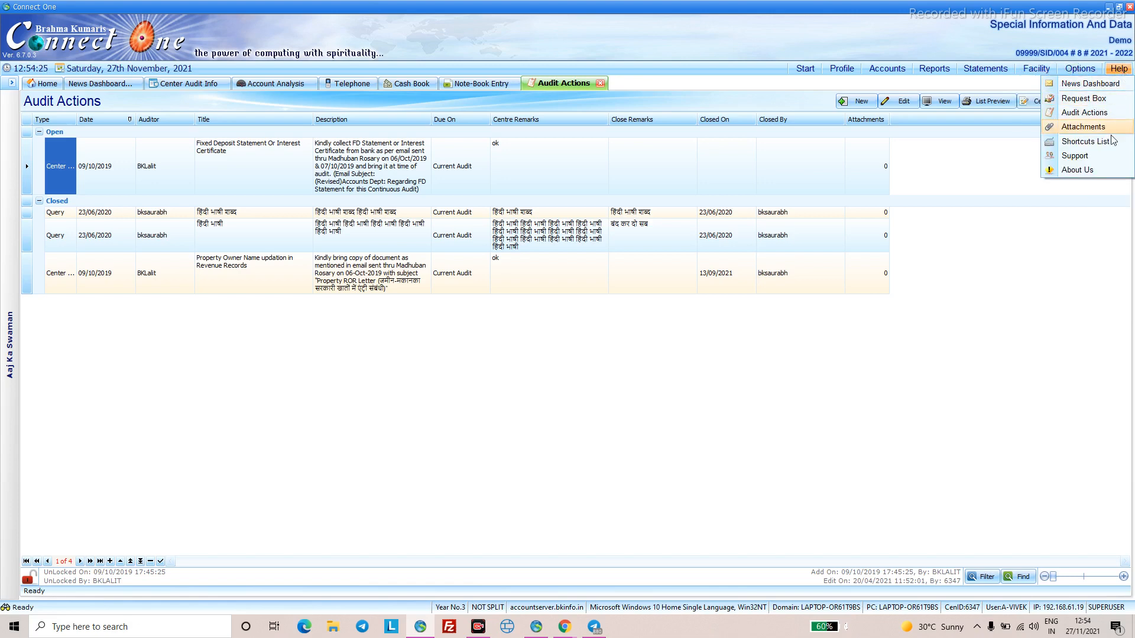
pyautogui.click(1105, 155)
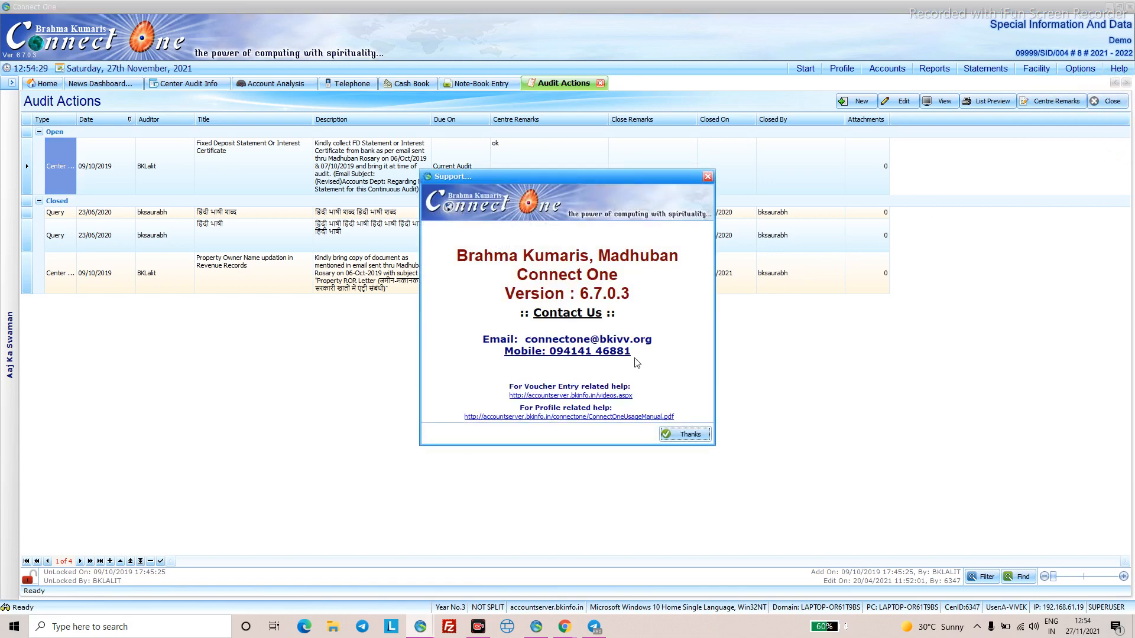
pyautogui.click(566, 397)
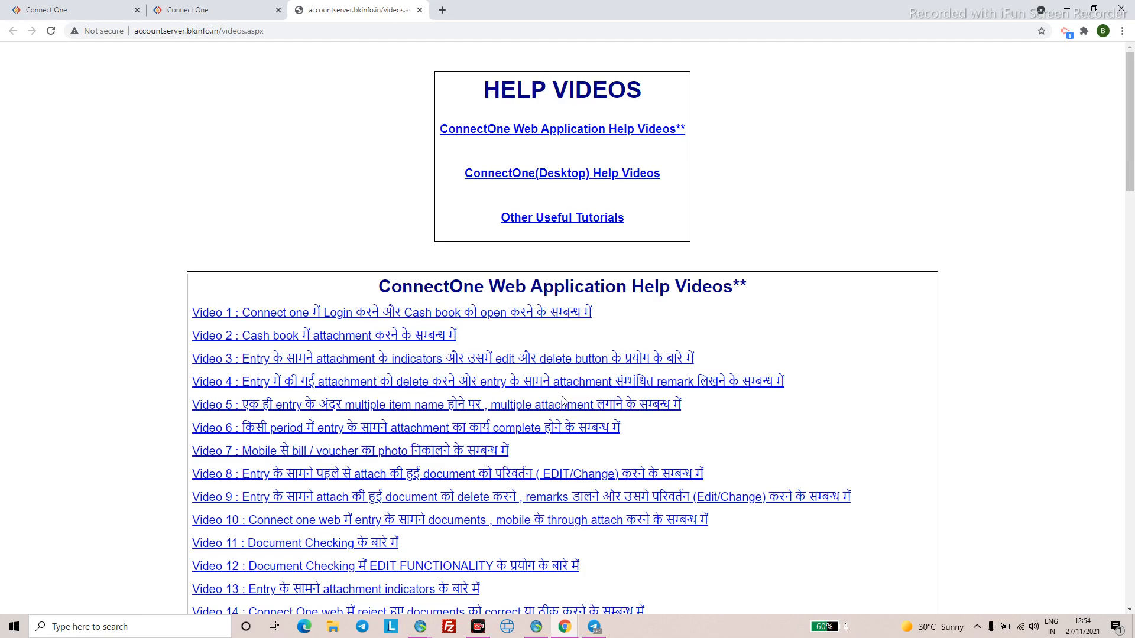
# - Browse the Help Videos list, then go back to the Connect One Cash Book tab
pyautogui.scroll(-7, 536, 439)
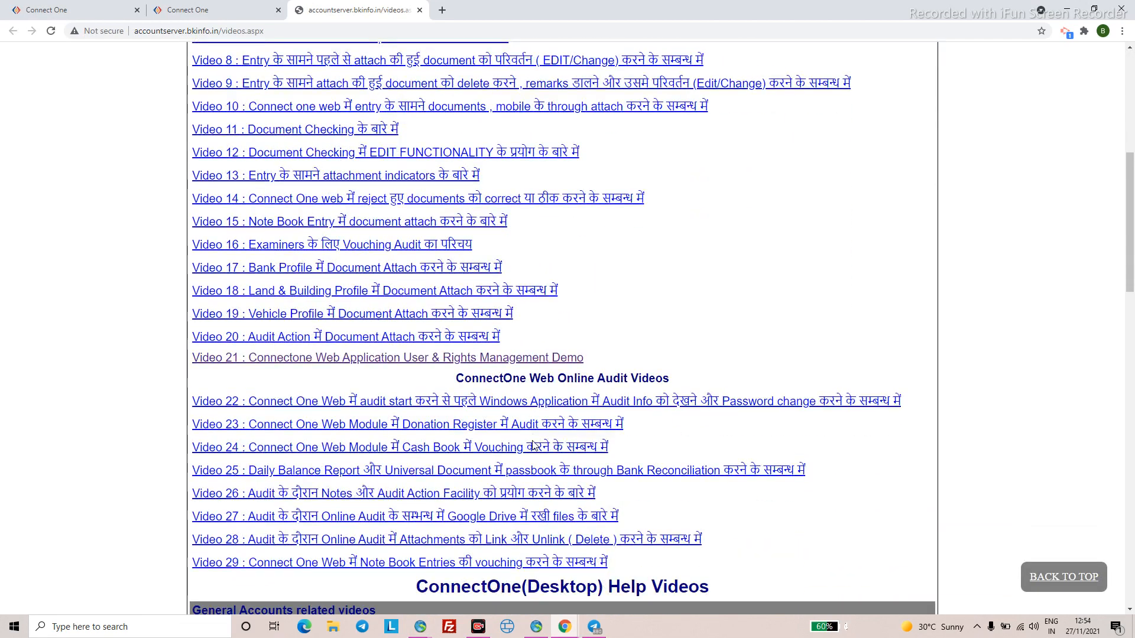
pyautogui.scroll(3, 534, 448)
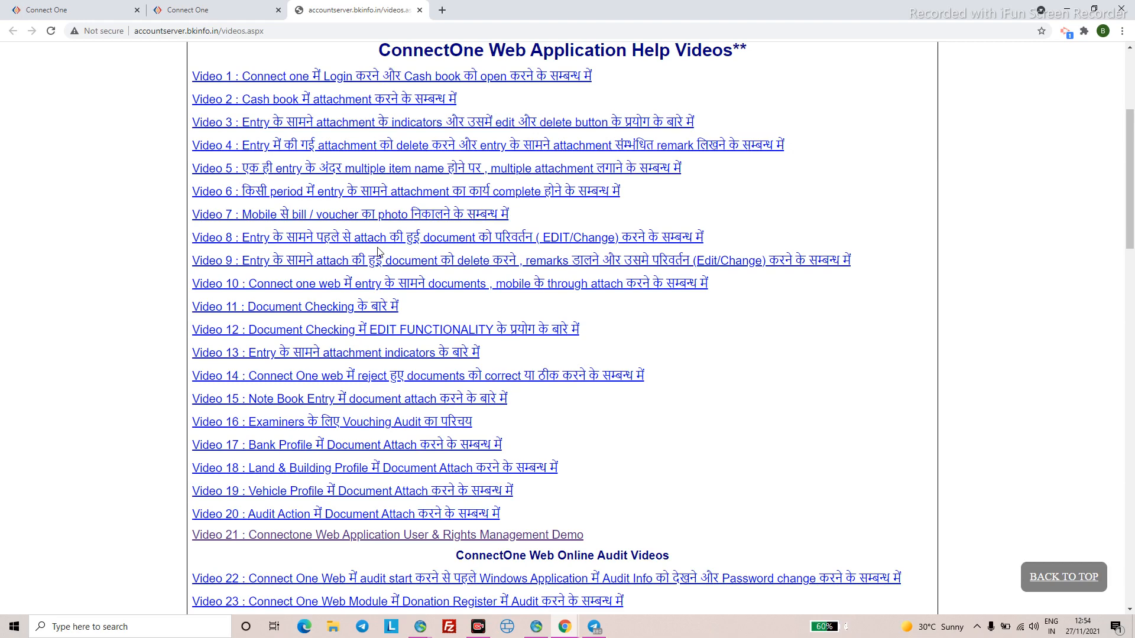
pyautogui.scroll(2, 502, 183)
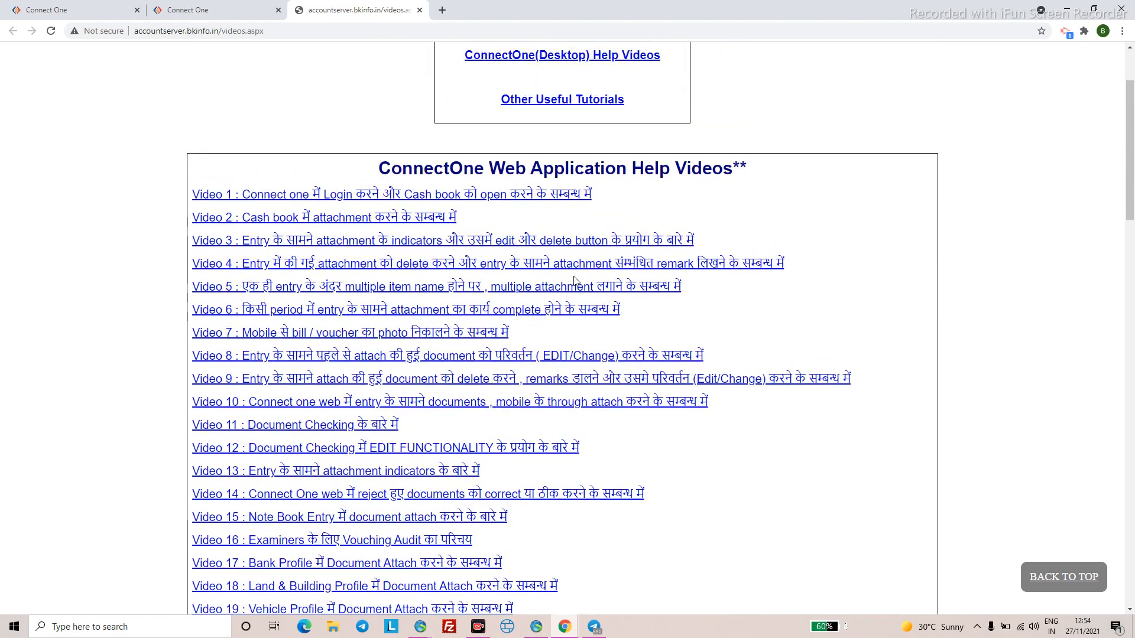
pyautogui.scroll(-4, 575, 281)
pyautogui.scroll(4, 591, 281)
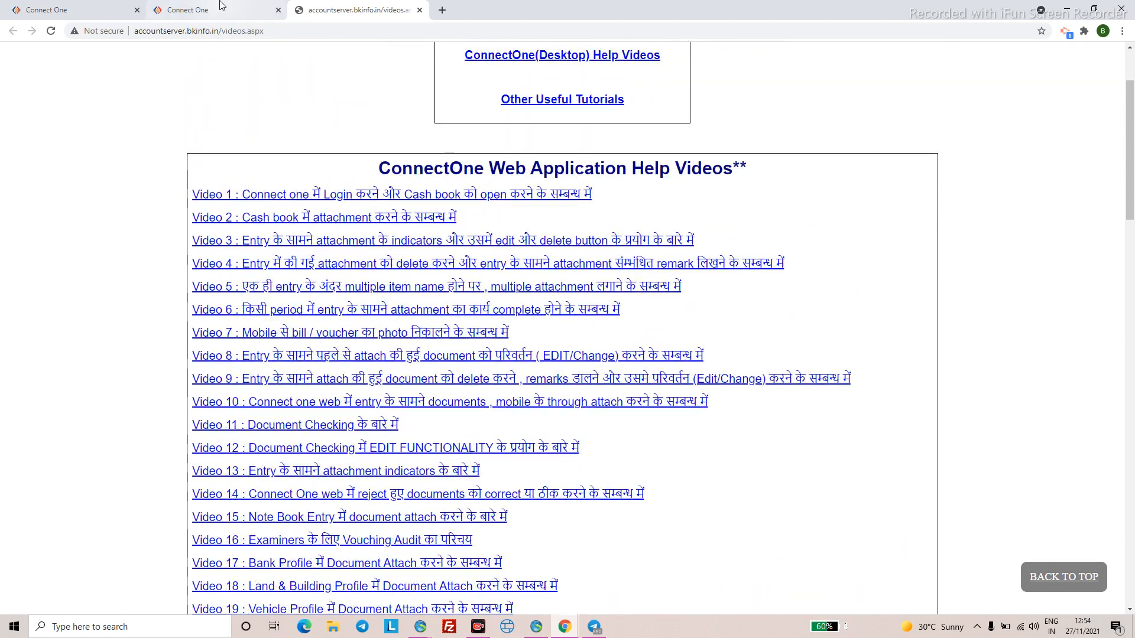
pyautogui.click(221, 7)
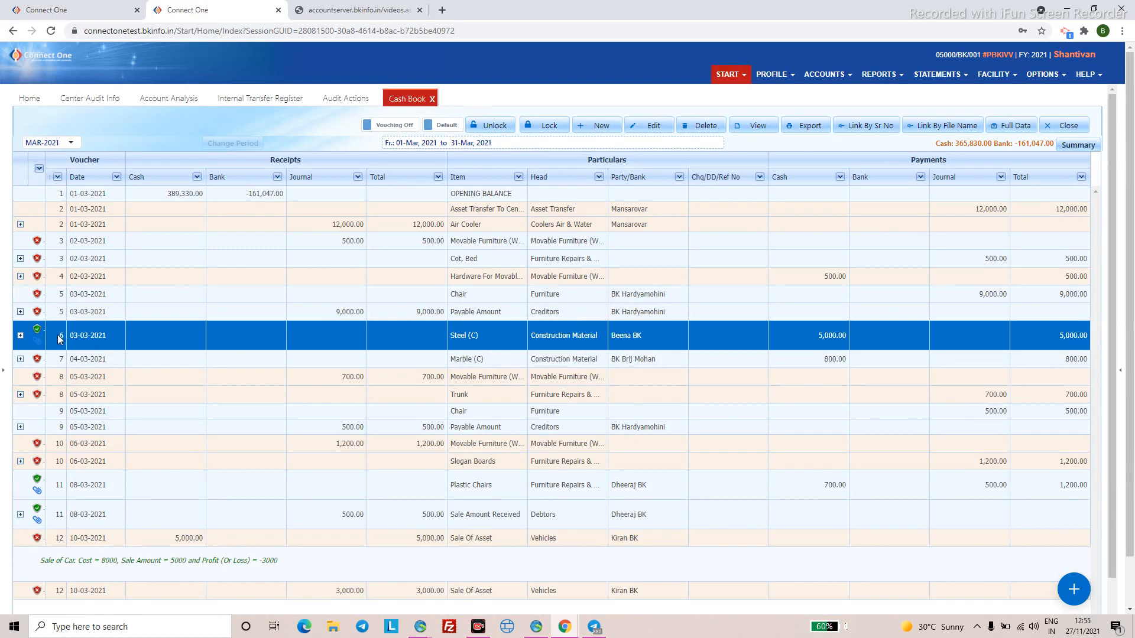
# - View the Steel (C) entry's attached bill murli_2021_11_22.pdf, then close the viewer
pyautogui.click(21, 336)
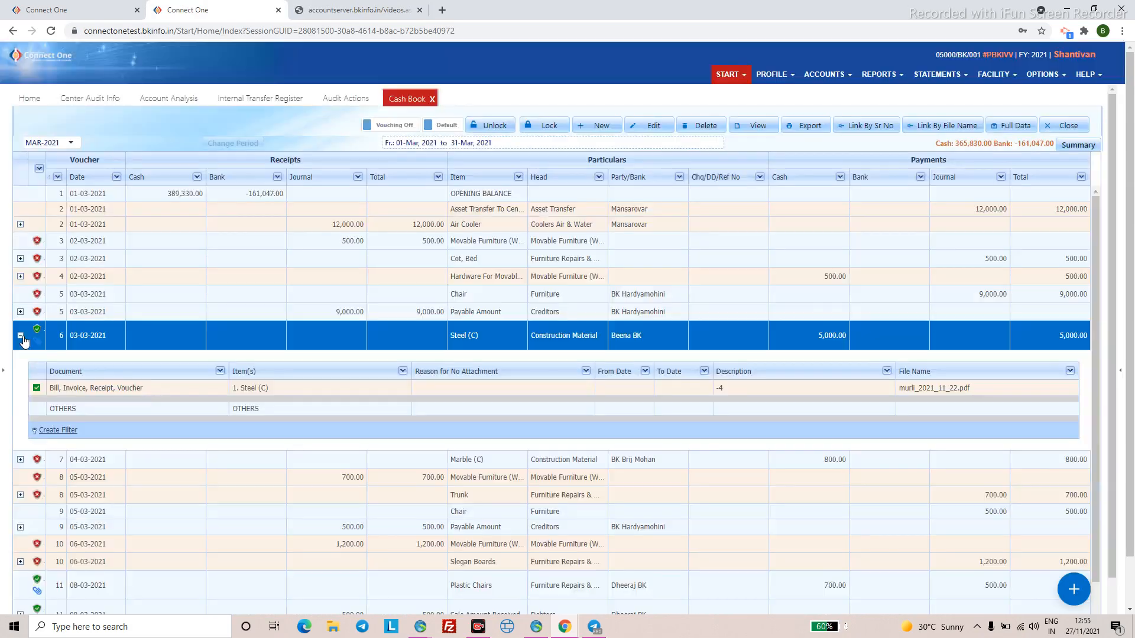
pyautogui.click(103, 389)
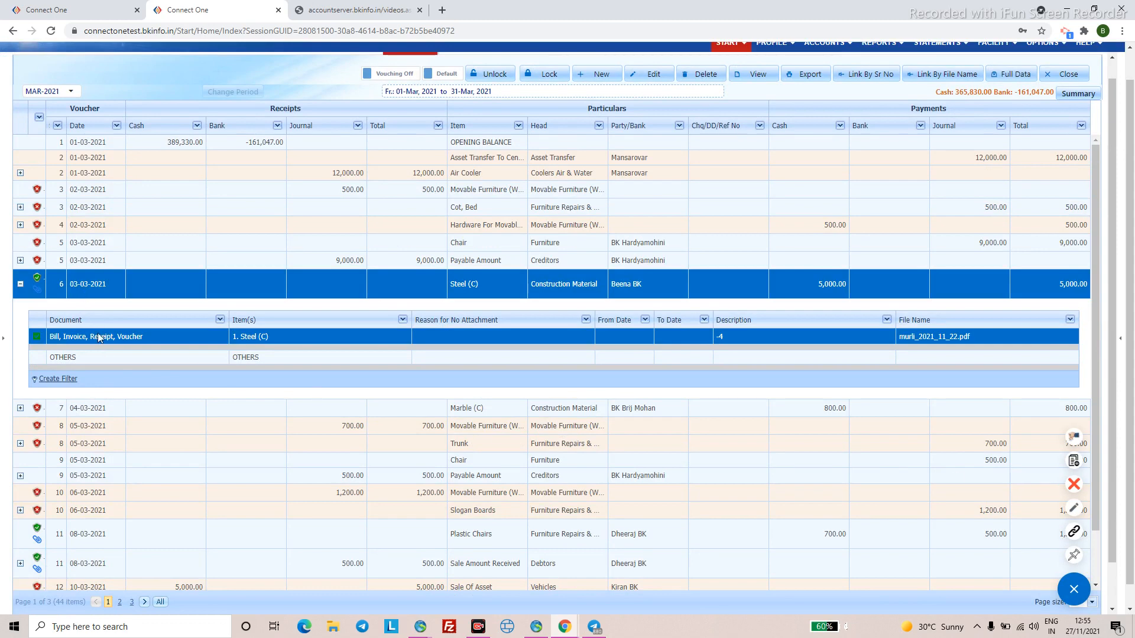
pyautogui.click(1074, 463)
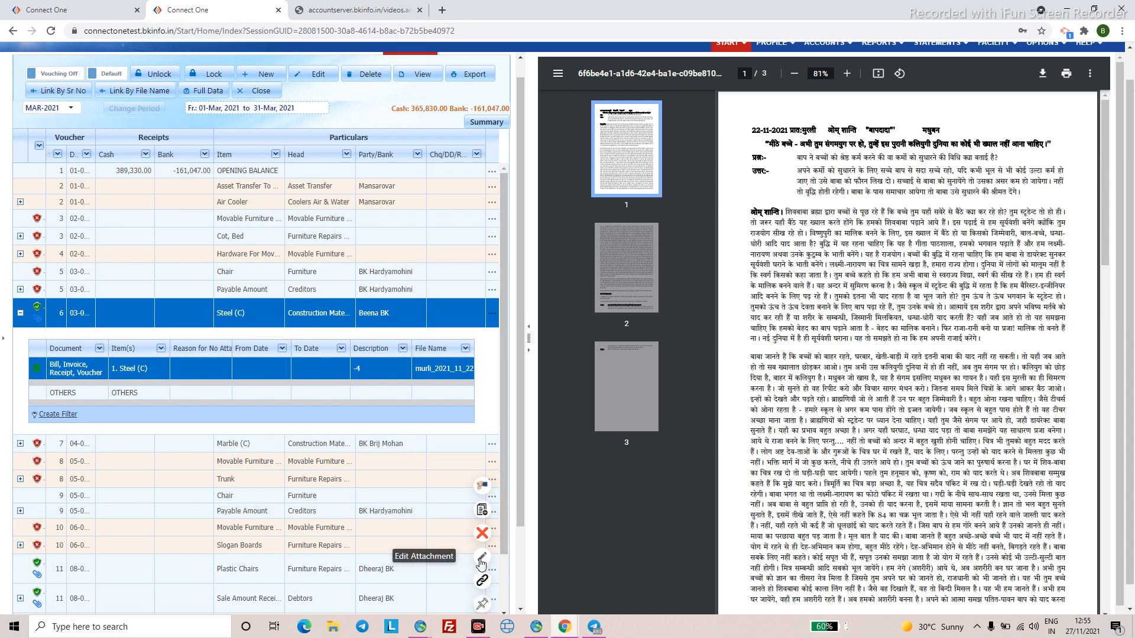
pyautogui.click(533, 354)
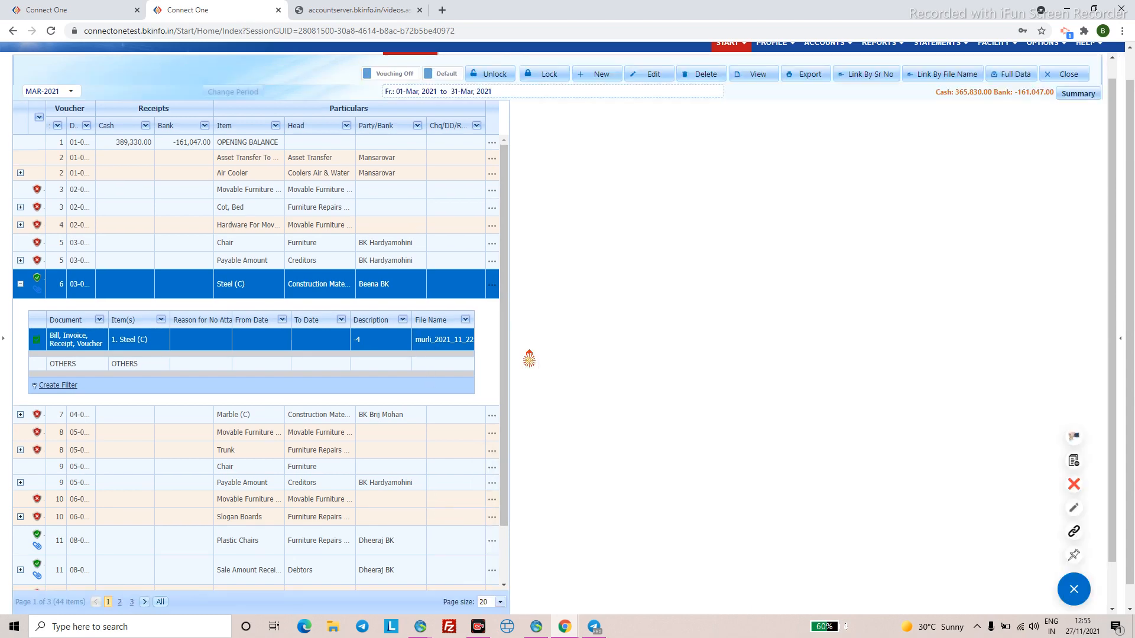
pyautogui.scroll(2, 692, 255)
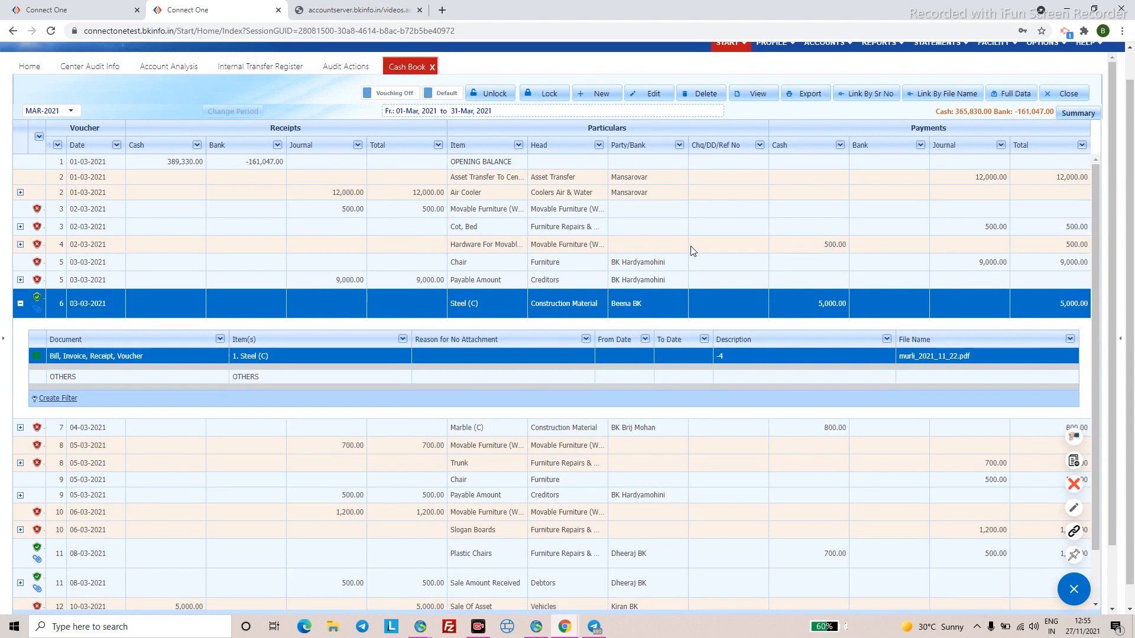